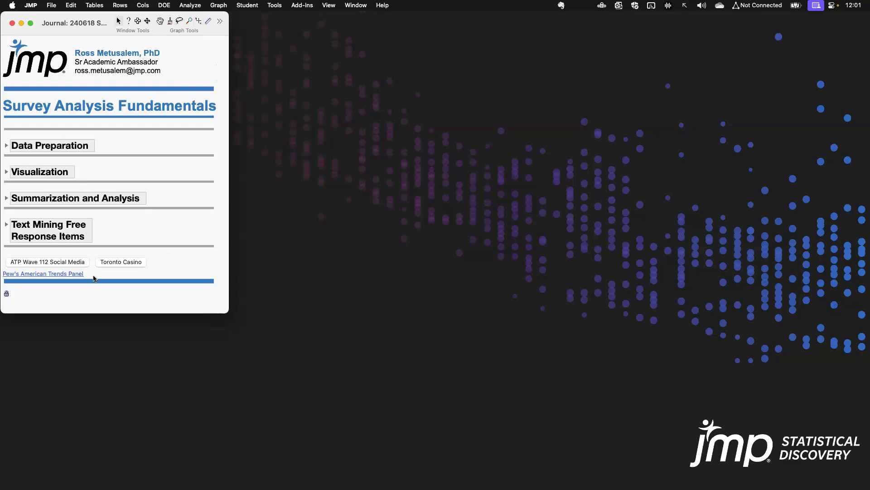
Open the Pew's American Trends Panel web page from the journal, read the panel description, and close the page.
click(74, 274)
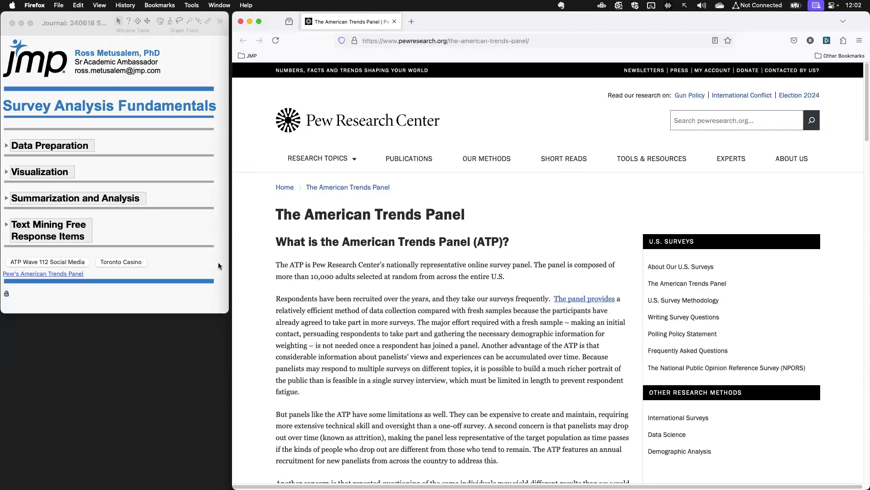
drag(219, 265, 85, 273)
click(137, 278)
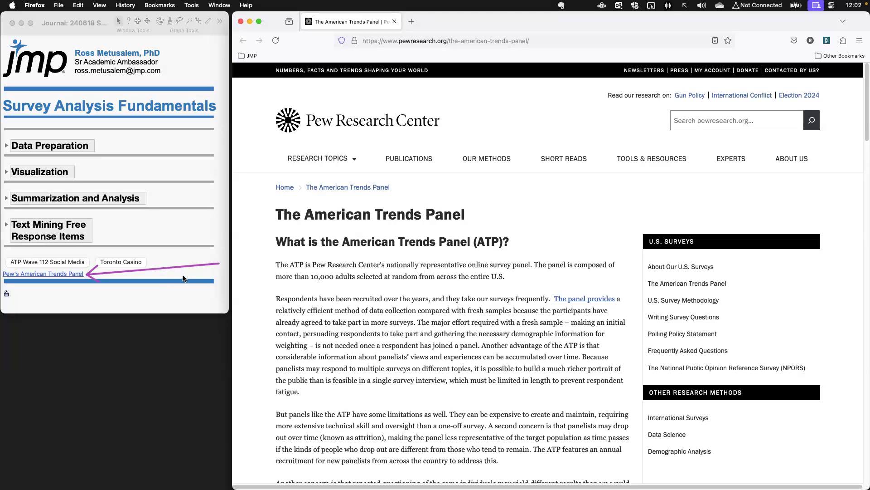
click(240, 22)
Open the ATP Wave 112 Social Media data table from the journal and examine its row count and Discuss Politics column.
click(52, 265)
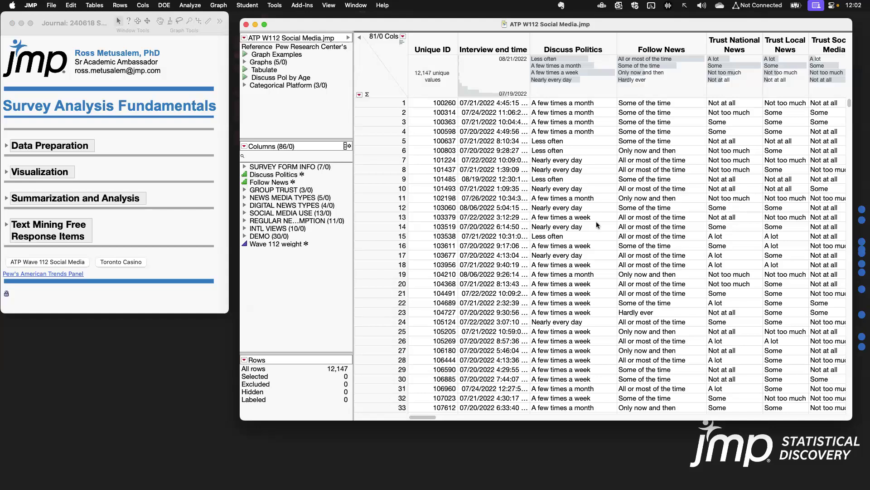
scroll(597, 224, right, 5)
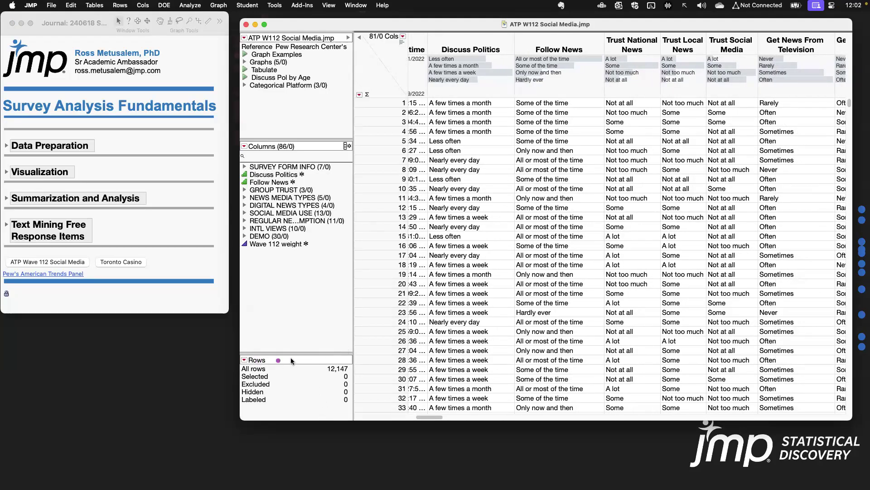
drag(327, 370, 353, 377)
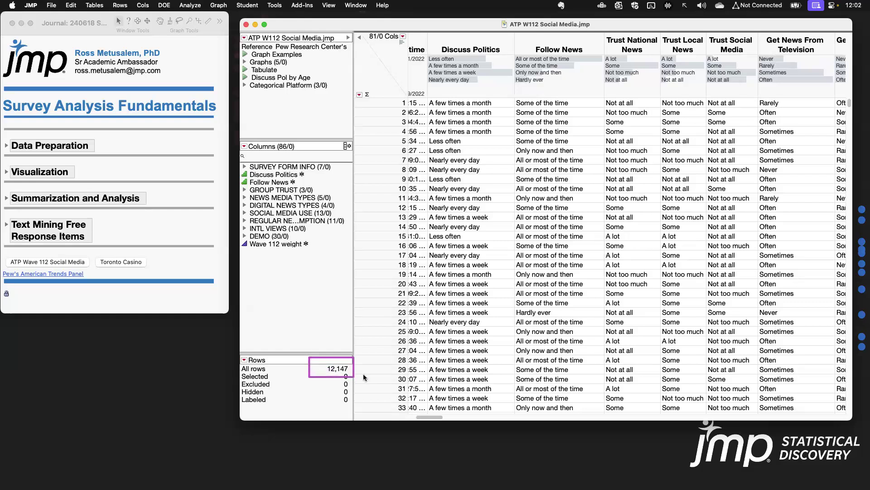
click(463, 42)
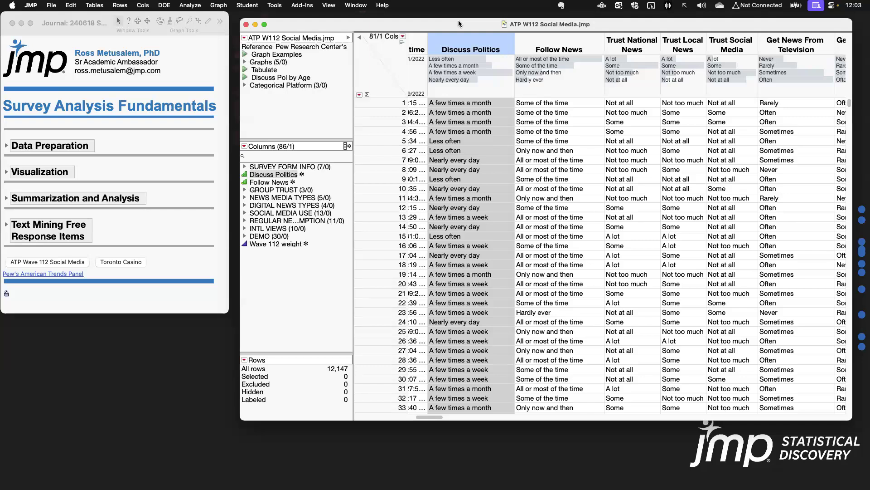
Examine the Preferred News Media Type and Get News from Websites or Apps columns, then clear the column selection.
scroll(602, 143, right, 3)
scroll(600, 141, right, 6)
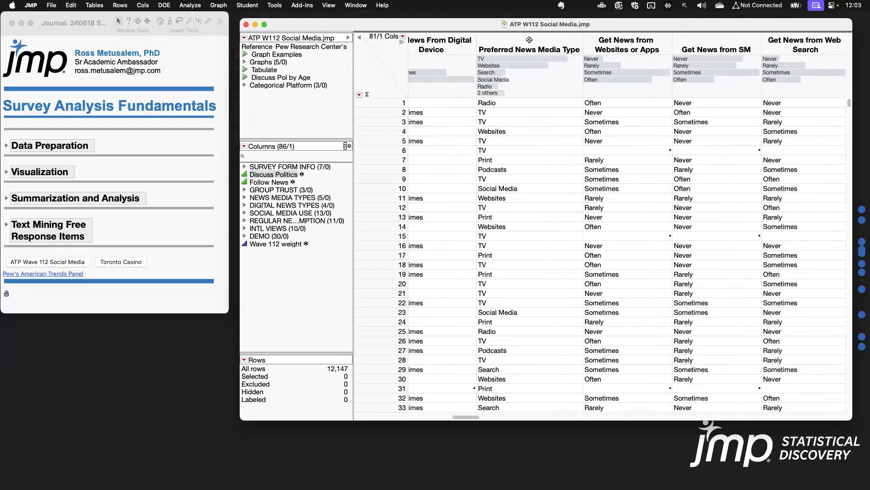
click(529, 40)
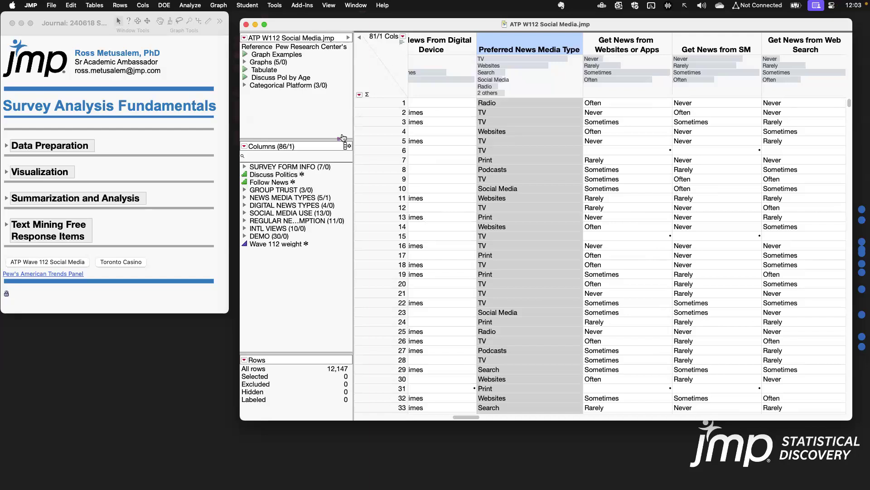
drag(260, 131, 305, 163)
click(643, 41)
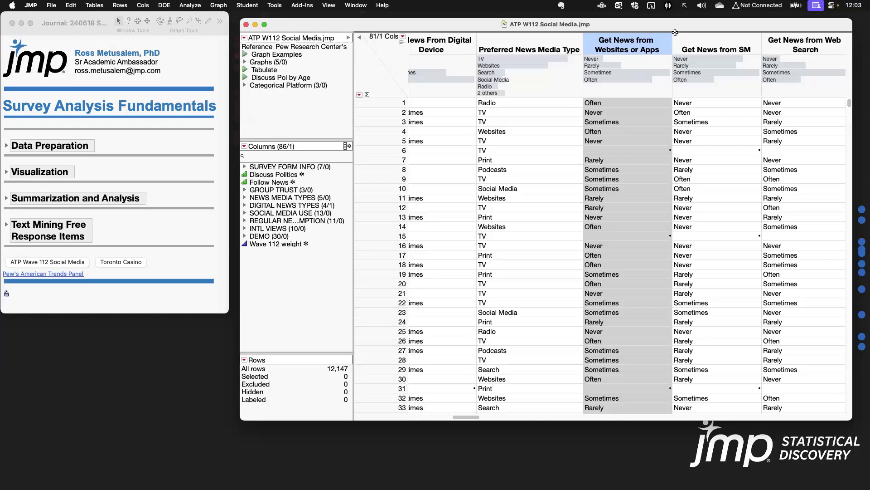
click(390, 61)
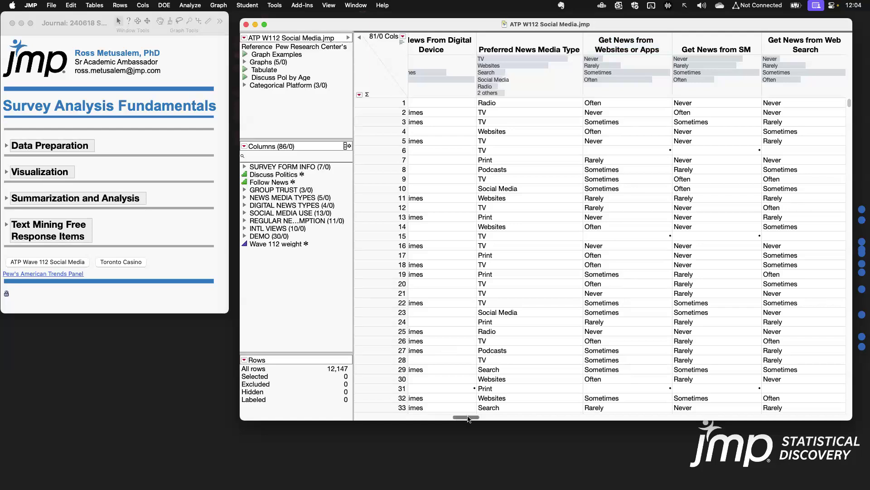
scroll(431, 417, left, 3)
scroll(430, 417, left, 5)
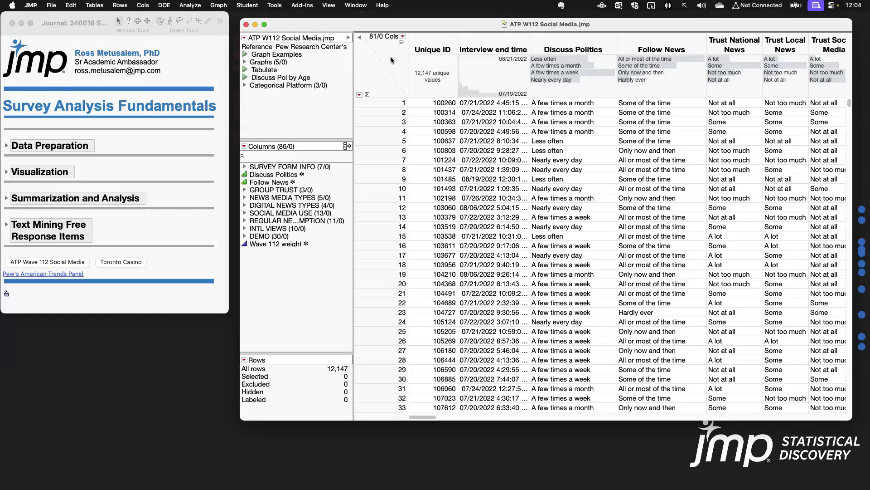
Run the Graph Examples script, arrange the Preferred News Media Type graphs side by side for comparison, and close them.
click(245, 54)
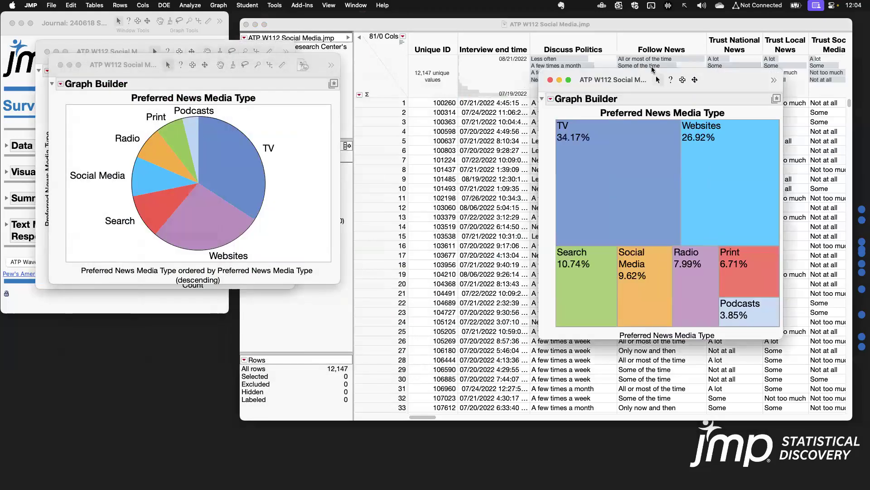
drag(101, 65, 349, 79)
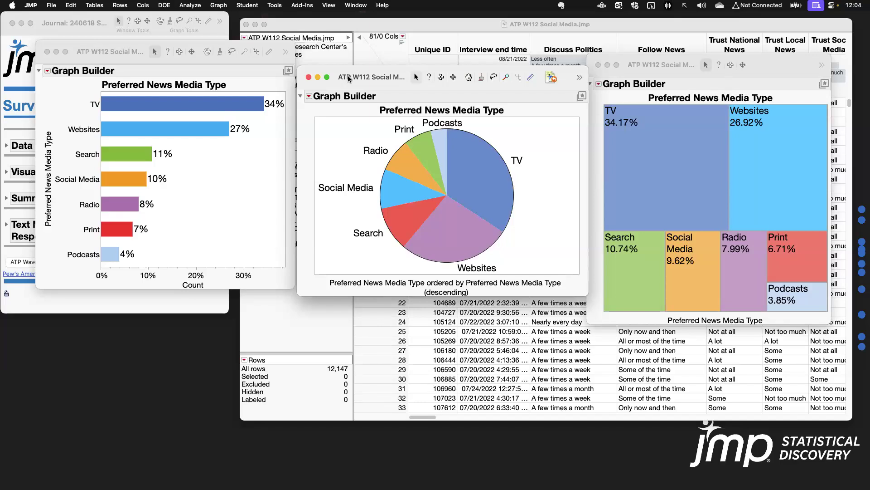
click(47, 51)
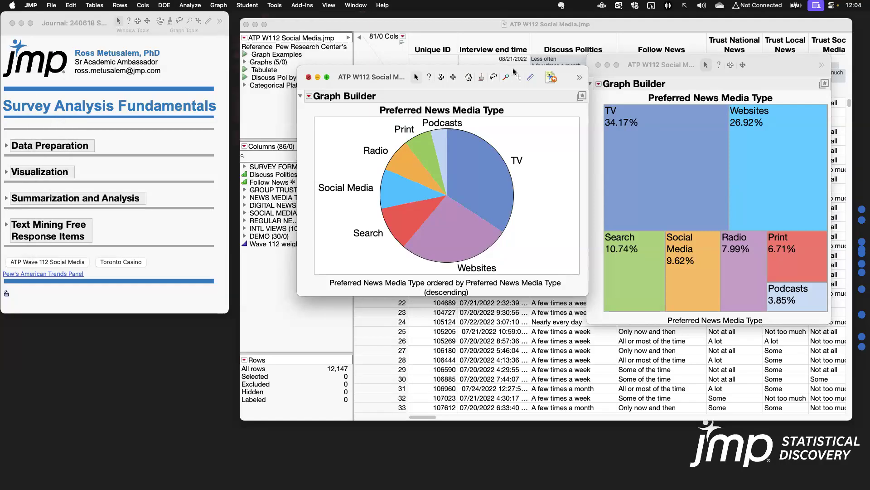
key(super+w)
click(598, 65)
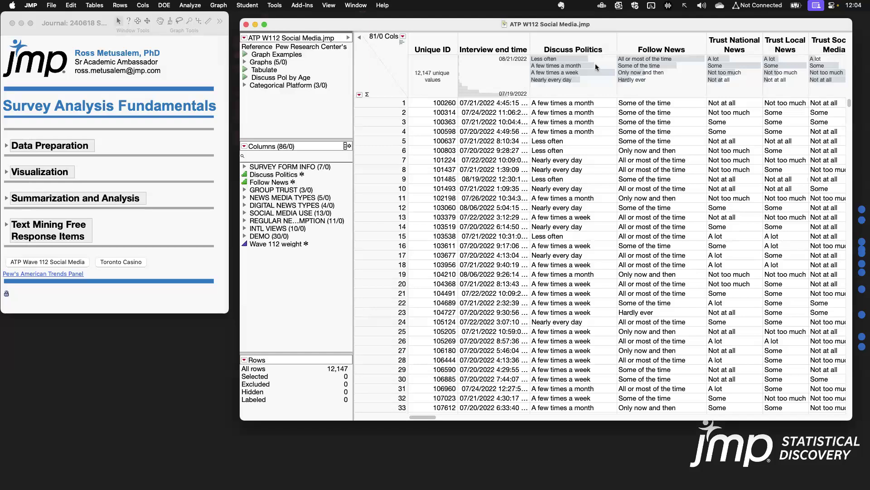
Run the Tabulate script, examine Discuss Politics broken down by age and education level, and close the report.
click(245, 69)
drag(234, 91, 448, 27)
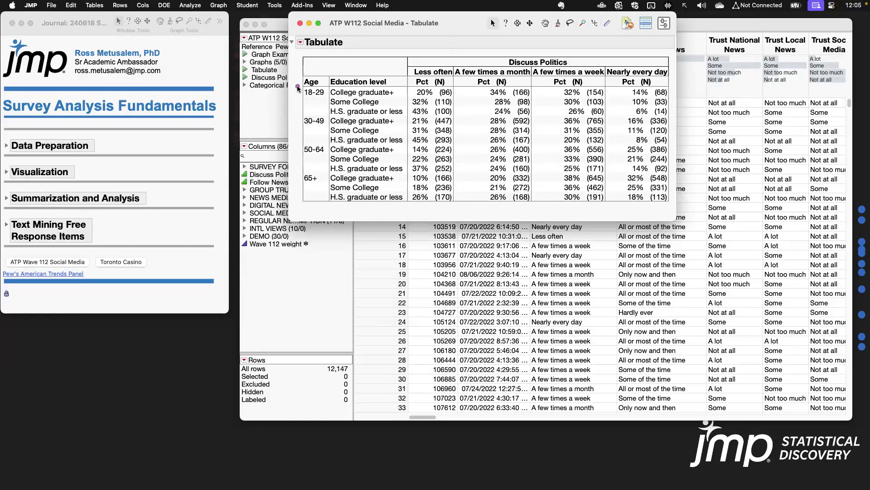
drag(312, 93, 413, 211)
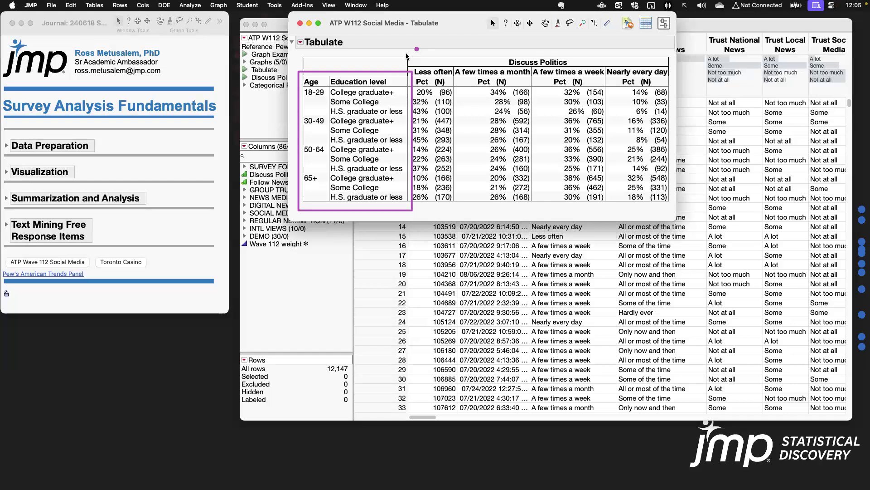
mouse_move(403, 54)
mouse_down()
mouse_move(456, 75)
mouse_move(671, 78)
mouse_up()
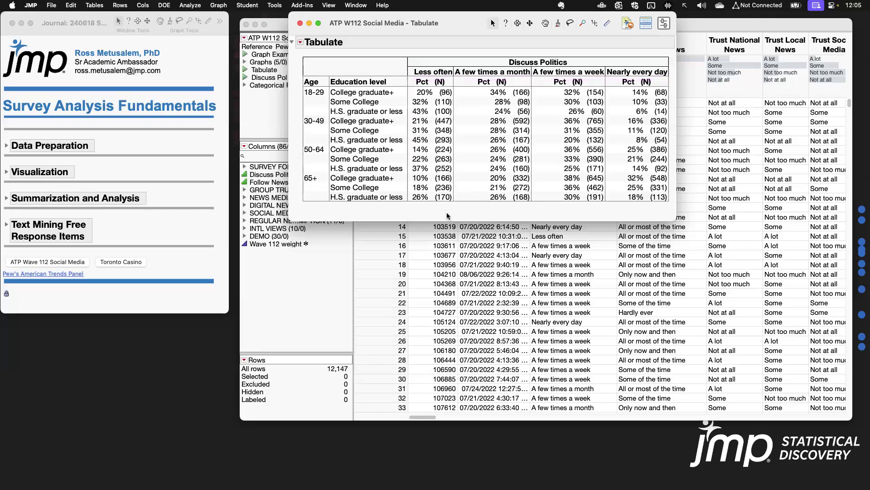
click(301, 23)
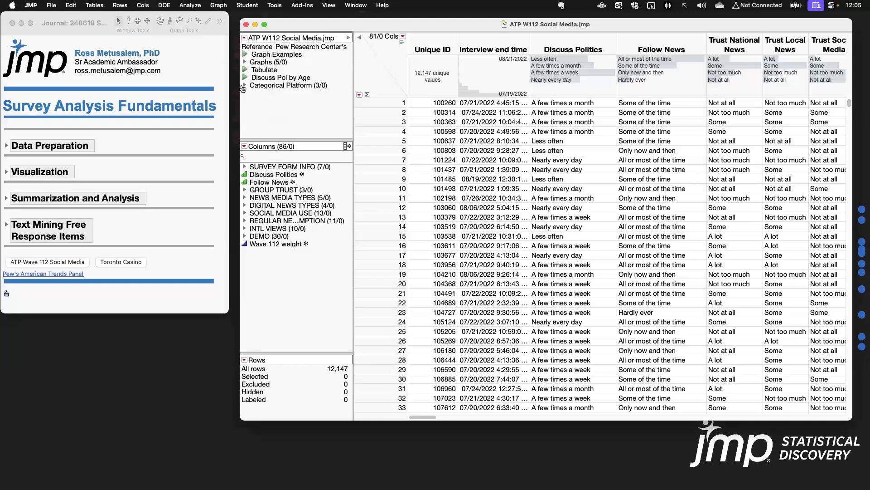
Run the Simple script from the Categorical Platform group, review Discuss Politics by Age, and close the report and data table.
click(244, 85)
click(254, 93)
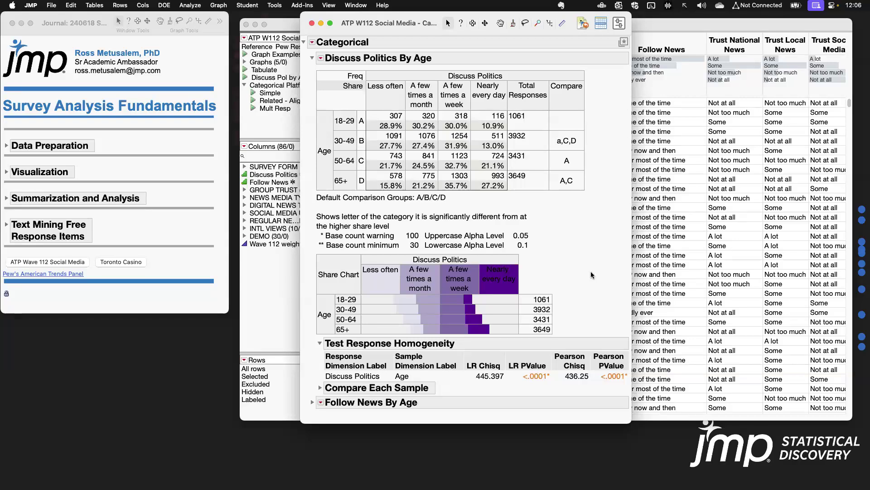
click(312, 23)
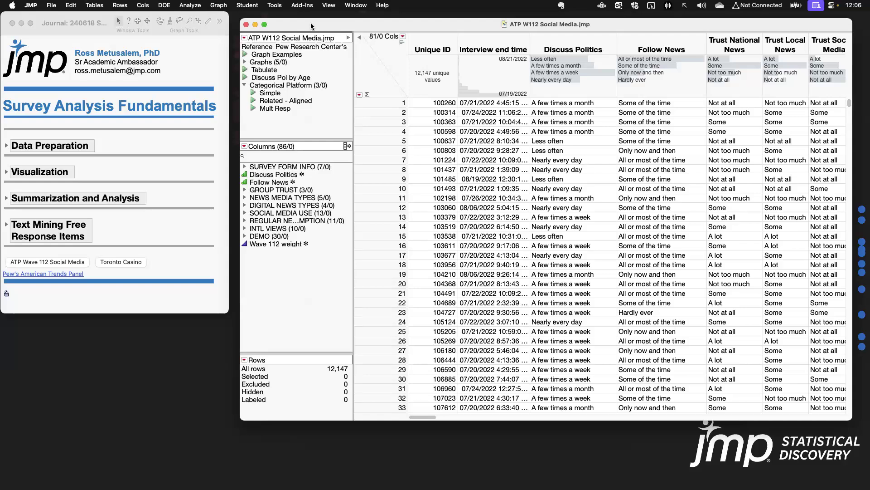
click(246, 25)
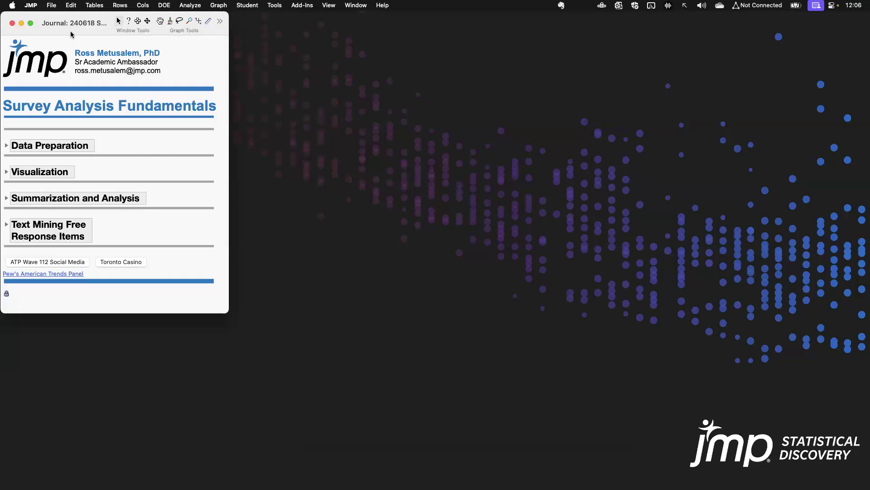
Open ATP W112 Social Media.csv from the Survey Analysis folder as Data (Best Guess) and enlarge the data table window beside the journal.
click(52, 6)
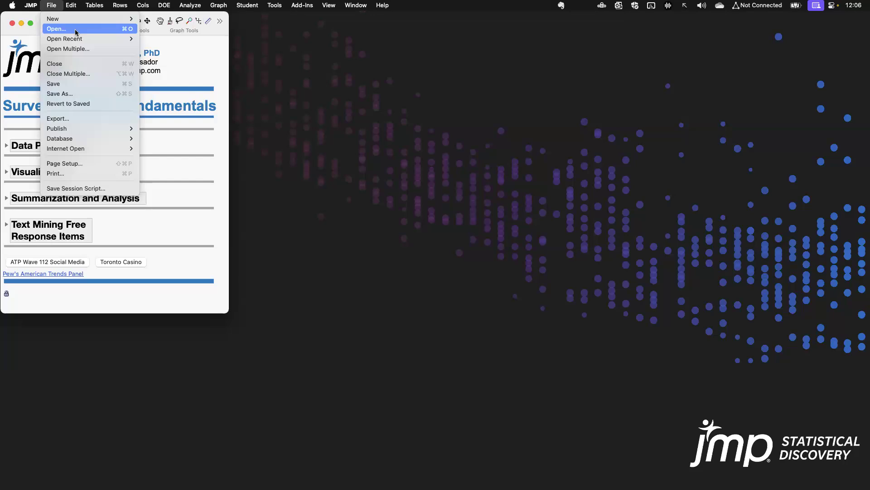
click(75, 30)
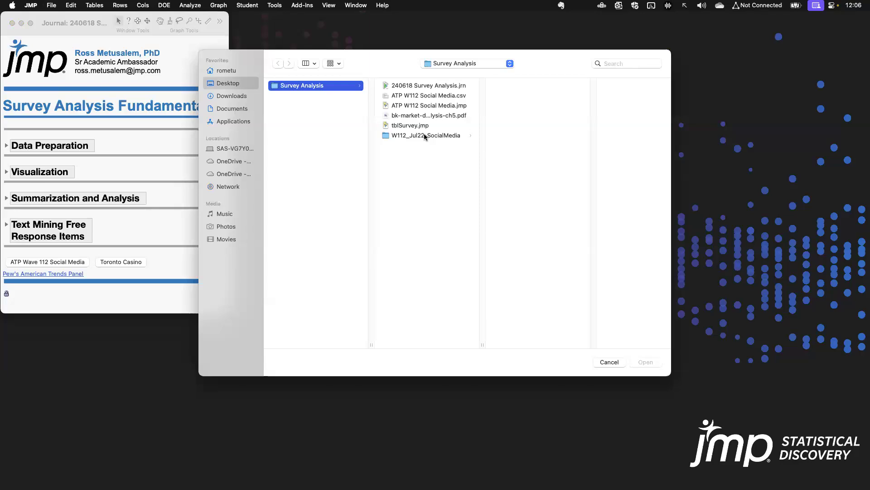
click(426, 135)
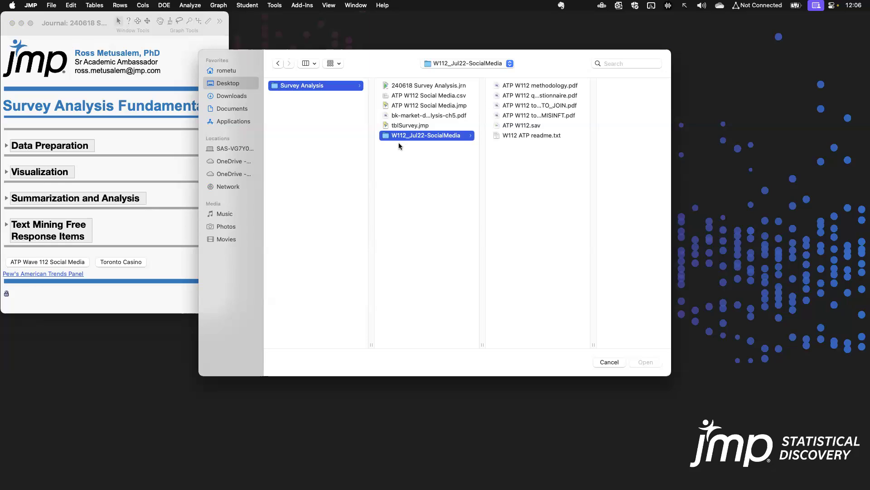
click(531, 125)
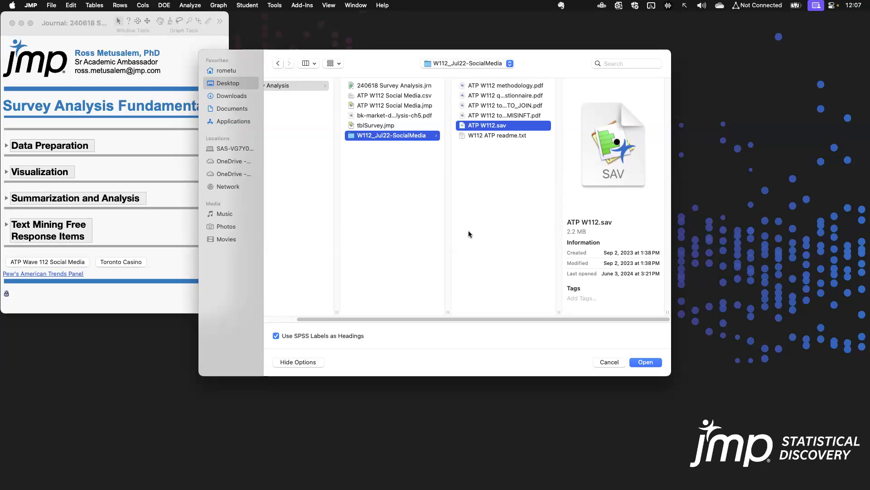
scroll(469, 234, left, 3)
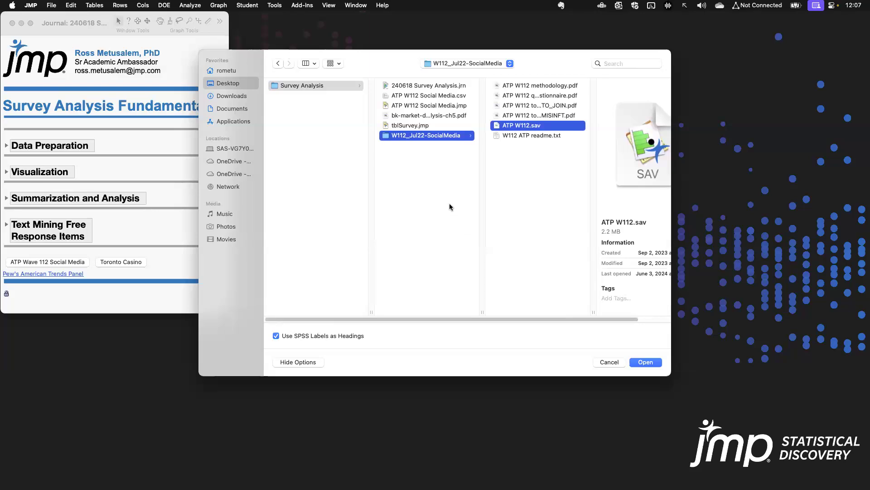
click(454, 95)
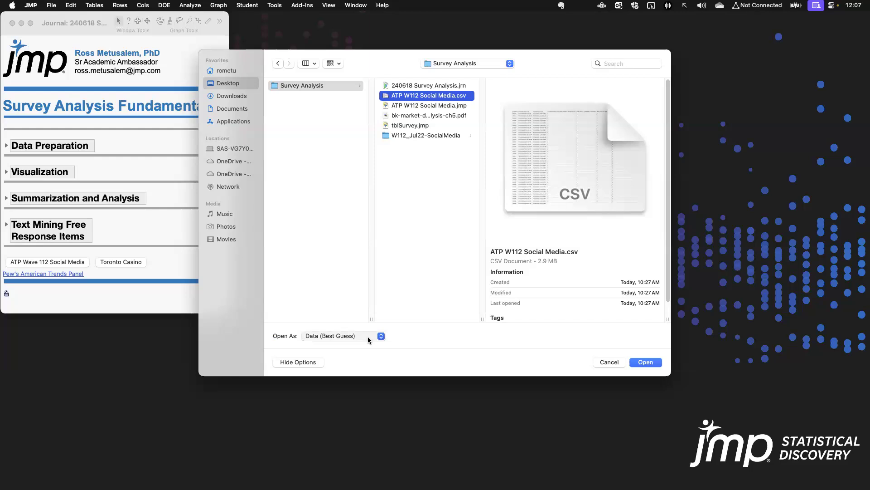
click(646, 362)
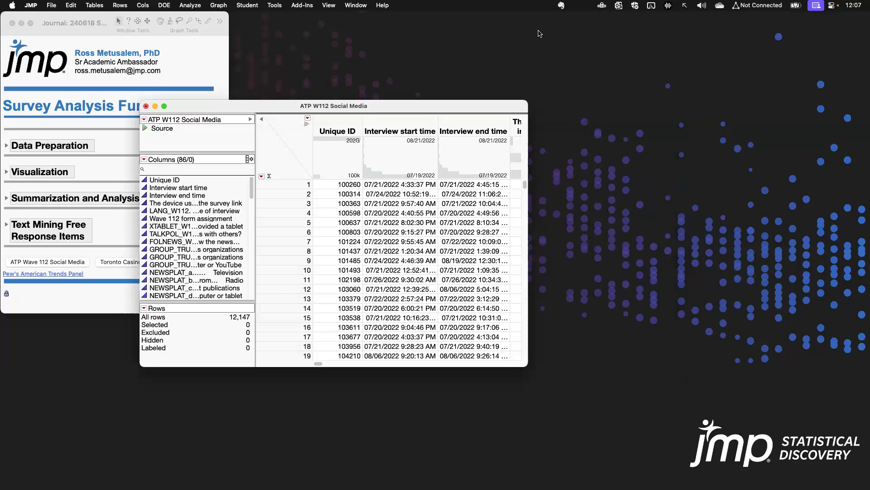
drag(488, 368, 866, 433)
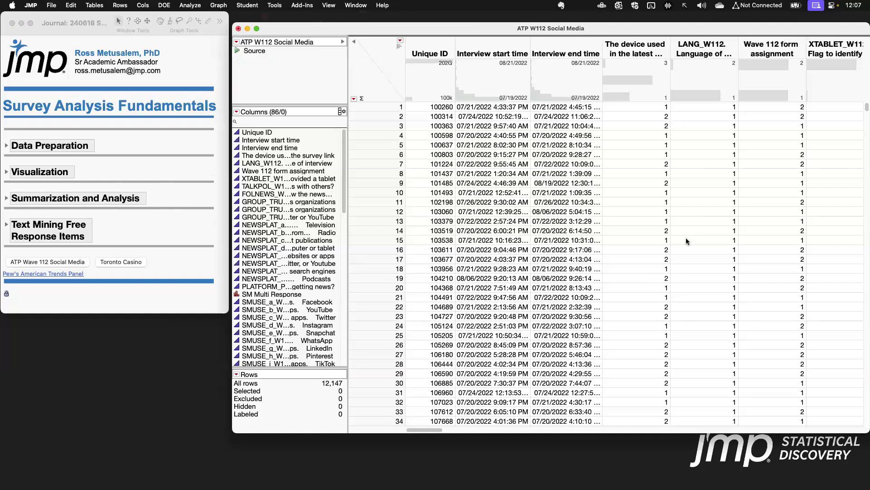
Expand the journal's Data Preparation section and examine the column names and coded responses in the imported data table.
click(3, 145)
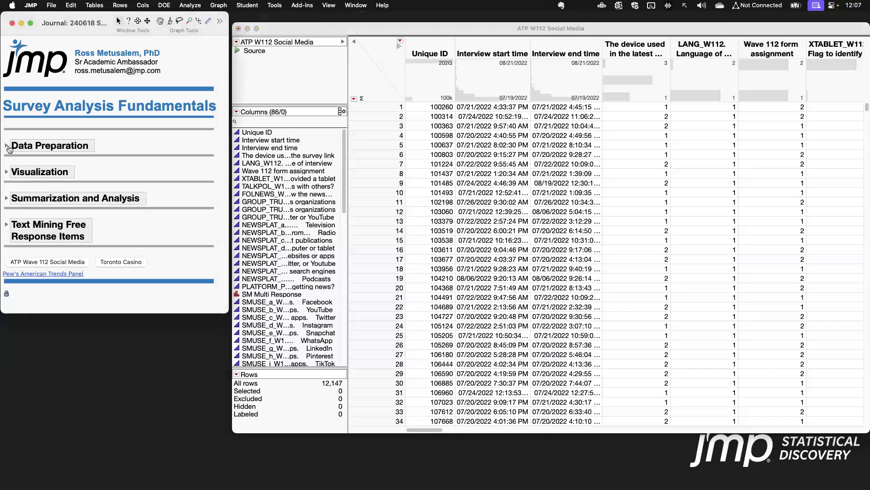
click(5, 145)
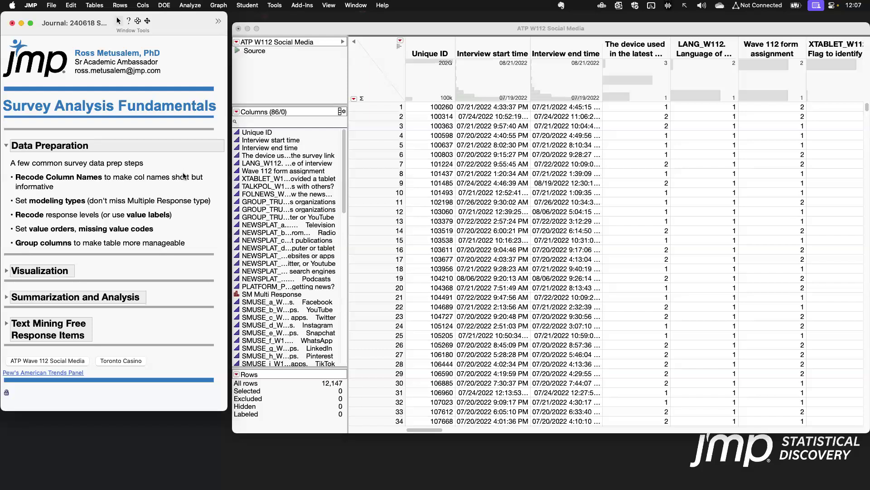
scroll(535, 172, right, 8)
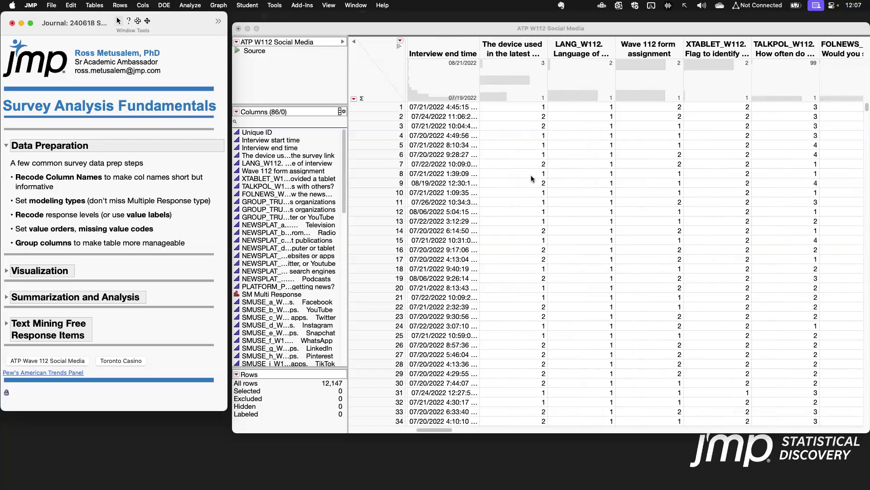
scroll(531, 178, right, 1)
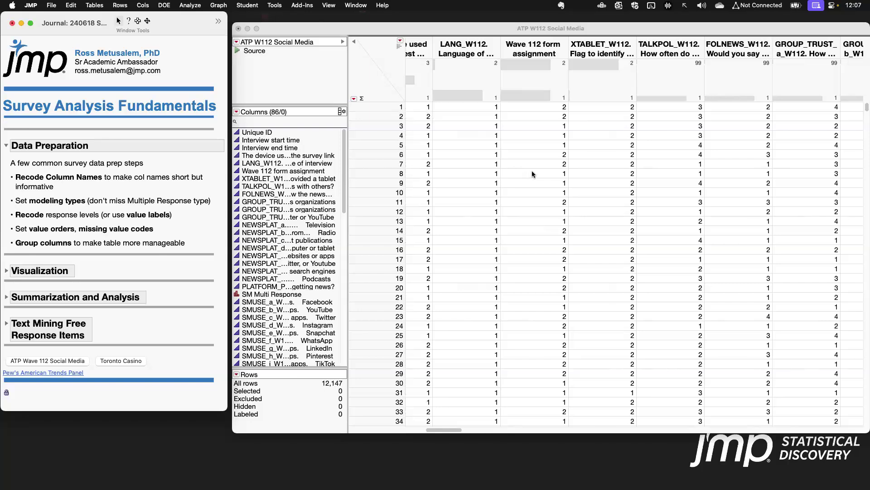
scroll(533, 171, right, 6)
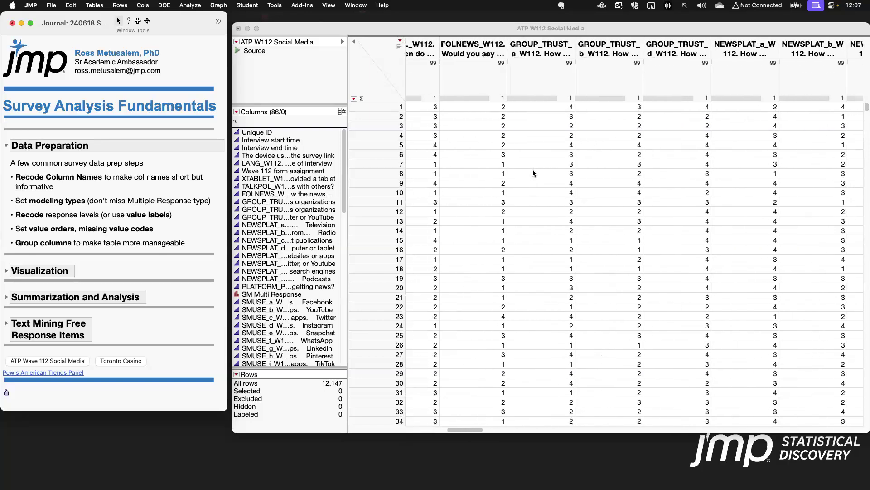
Widen the GROUP_TRUST_a_W112 column and heighten the column headings to fit its full question text.
click(539, 60)
drag(540, 60, 654, 46)
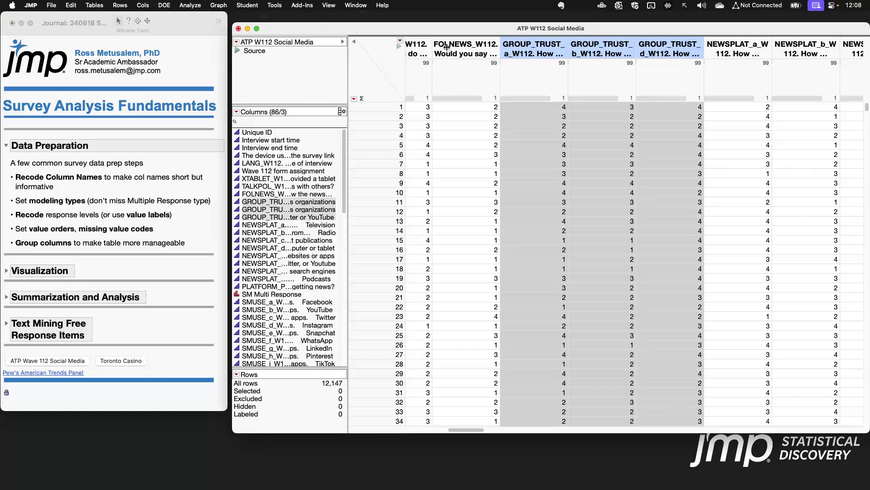
click(385, 59)
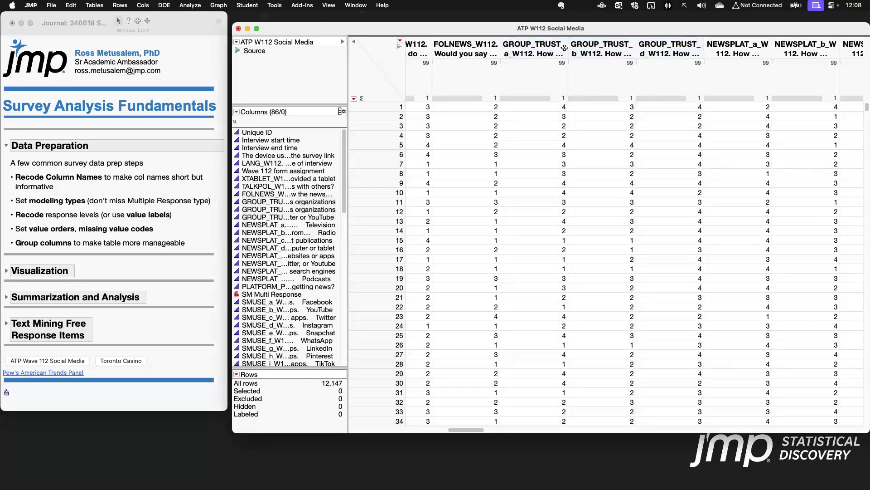
drag(566, 47, 667, 47)
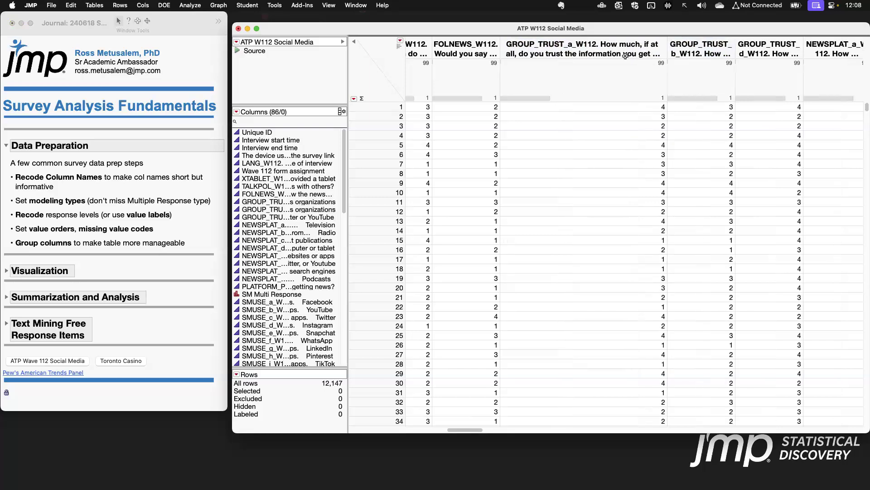
drag(617, 57, 617, 93)
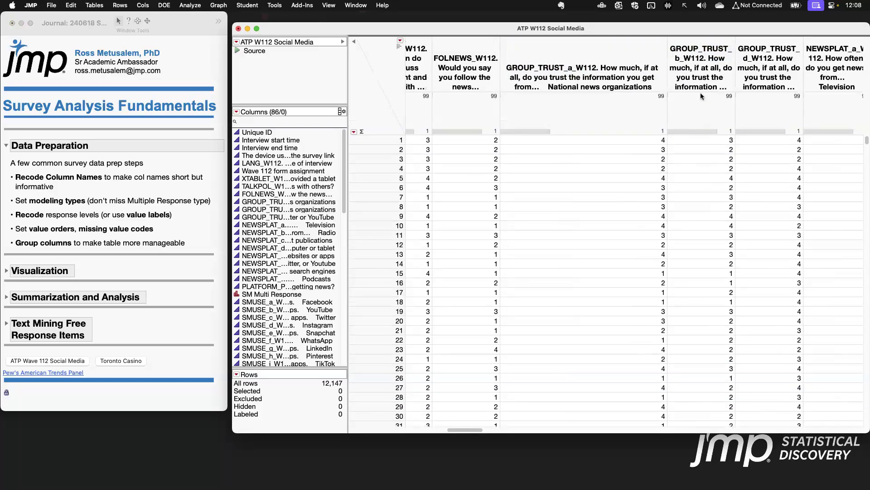
click(605, 71)
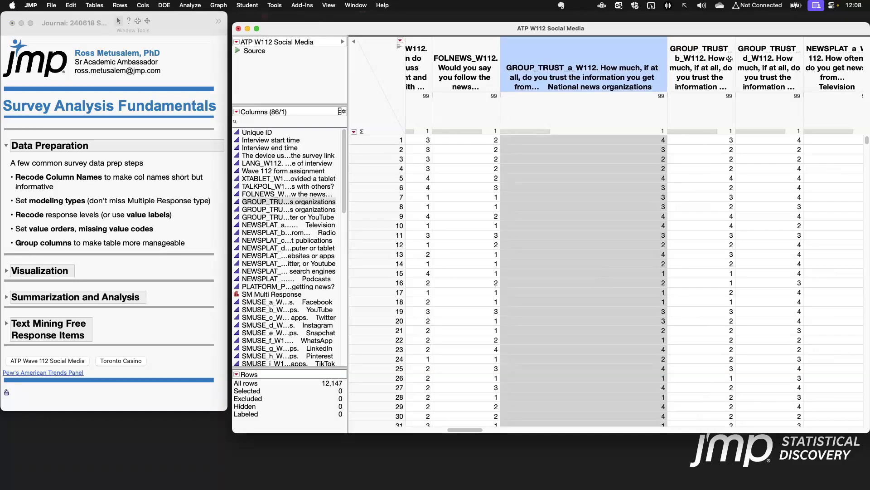
Widen the GROUP_TRUST_b_W112 column to fit its full question text about local news organizations.
drag(735, 66, 844, 70)
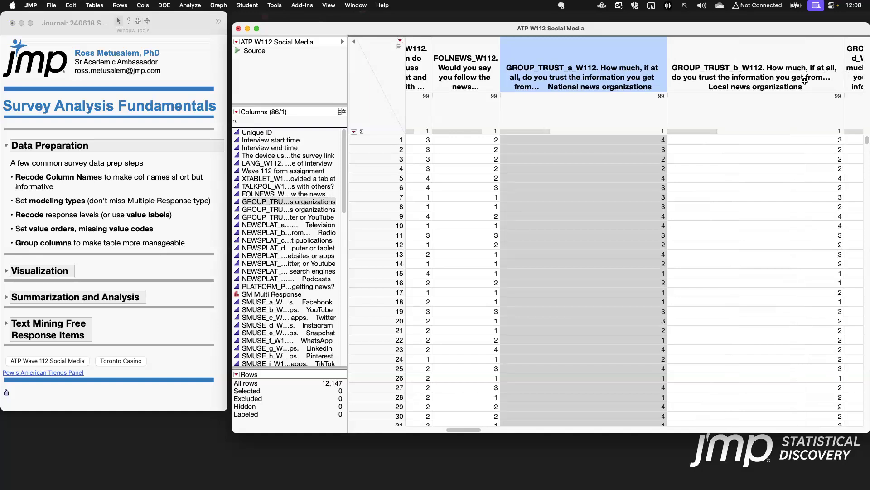
click(741, 89)
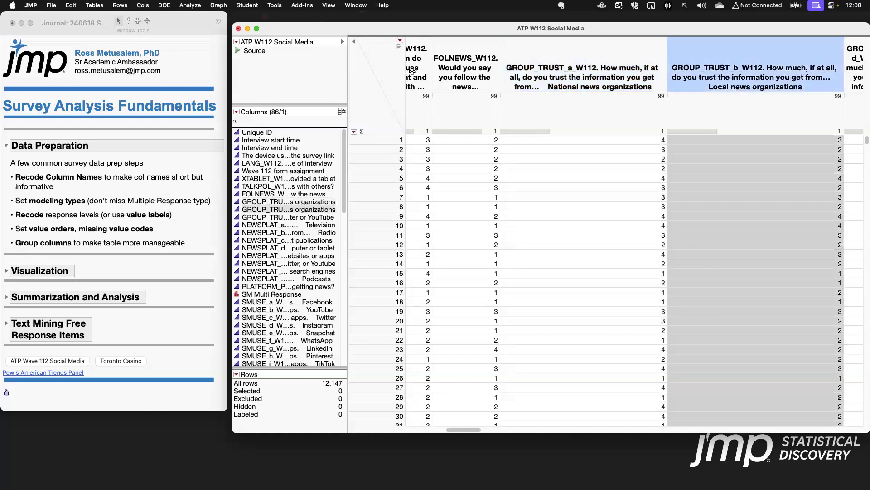
click(391, 71)
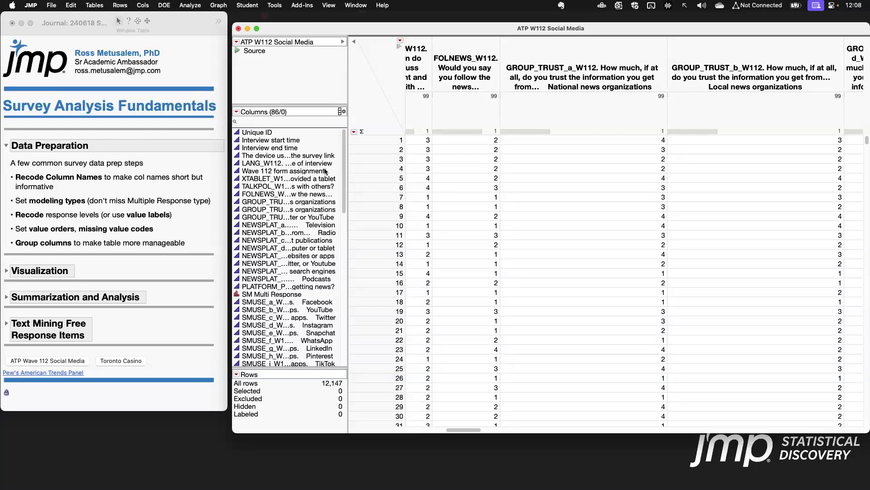
Rename the GROUP_TRUST_a_W112 column as Trust National News.
scroll(344, 147, down, 1)
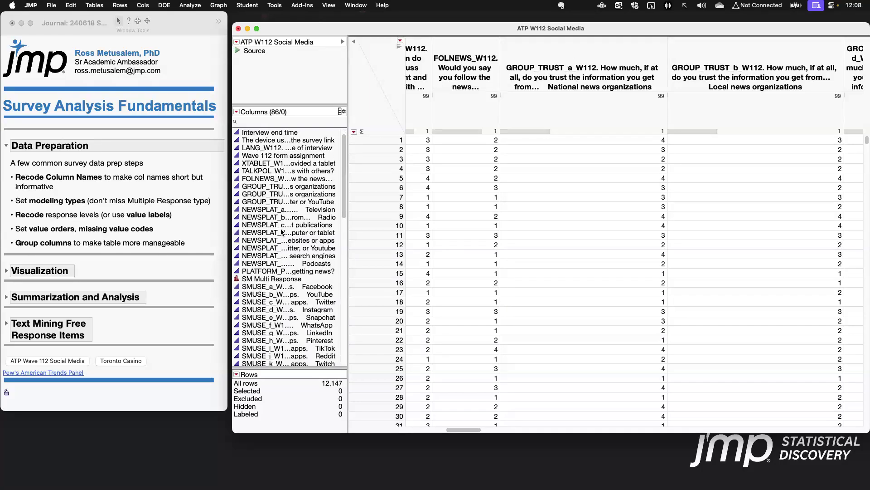
click(565, 65)
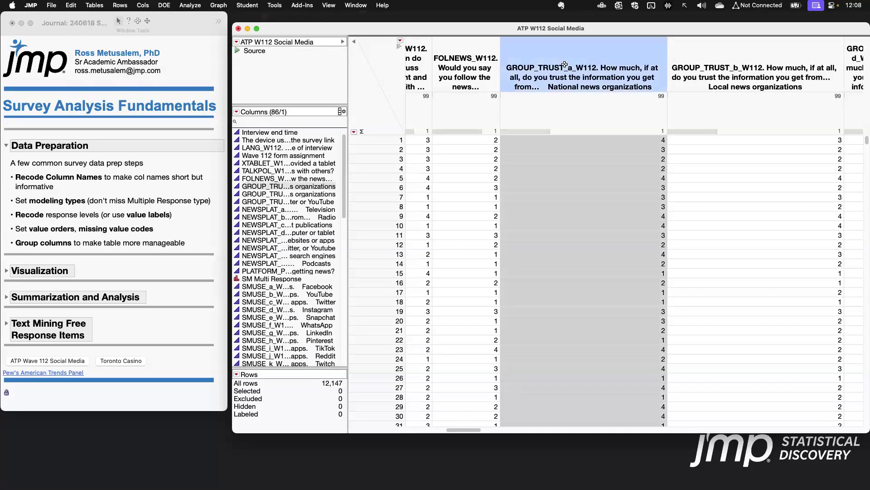
double_click(305, 187)
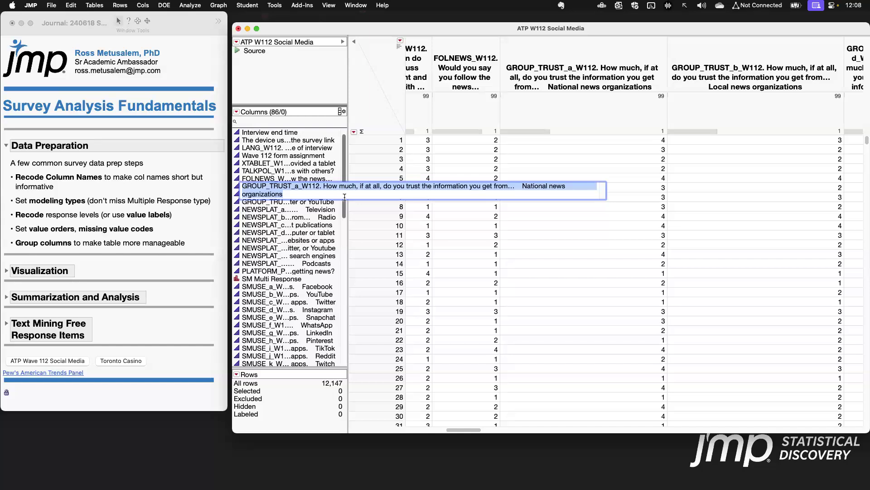
text(Tr)
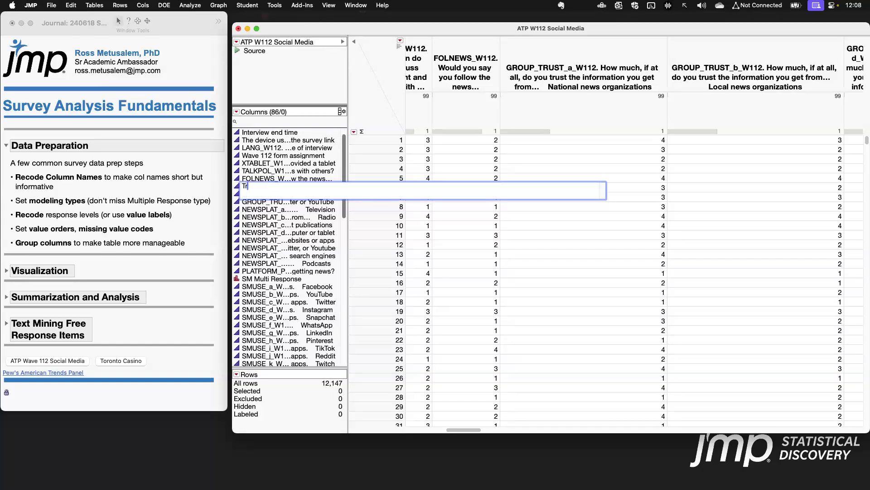
text(ust National News)
key(Return)
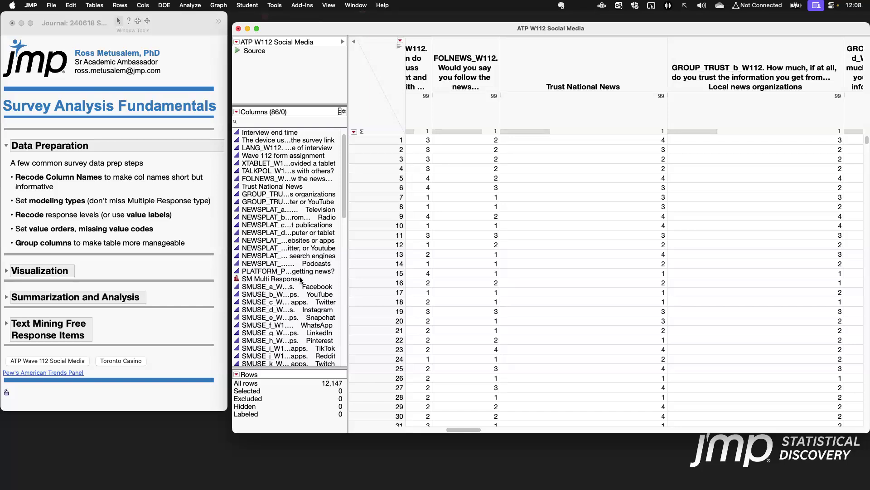
Start Recode Column Names and give GROUP_TRUST_b_W112 the new name Trust Local News.
click(130, 178)
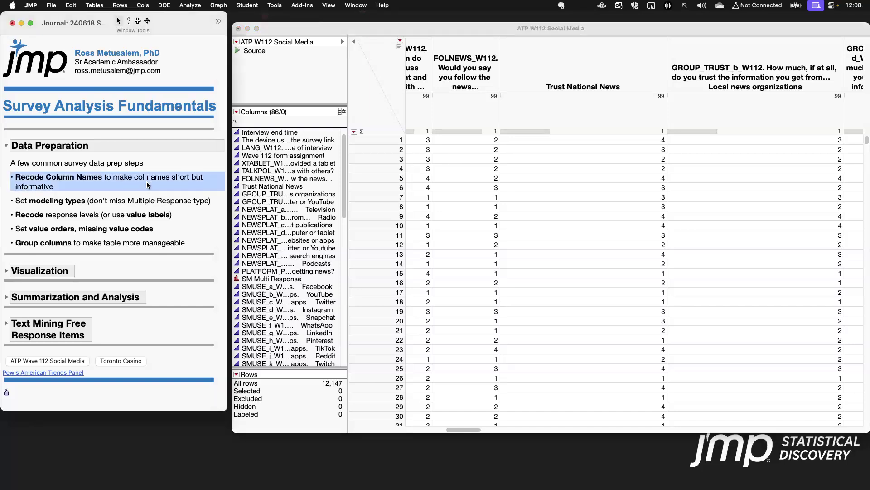
click(143, 5)
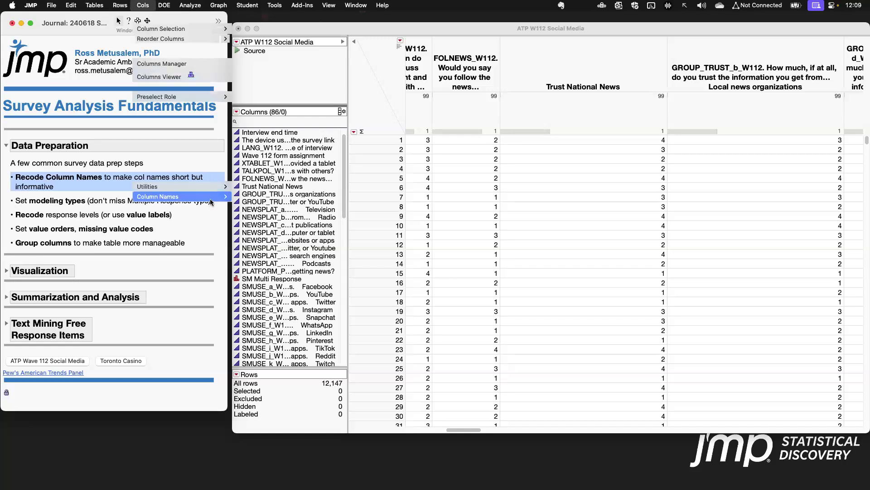
mouse_move(211, 203)
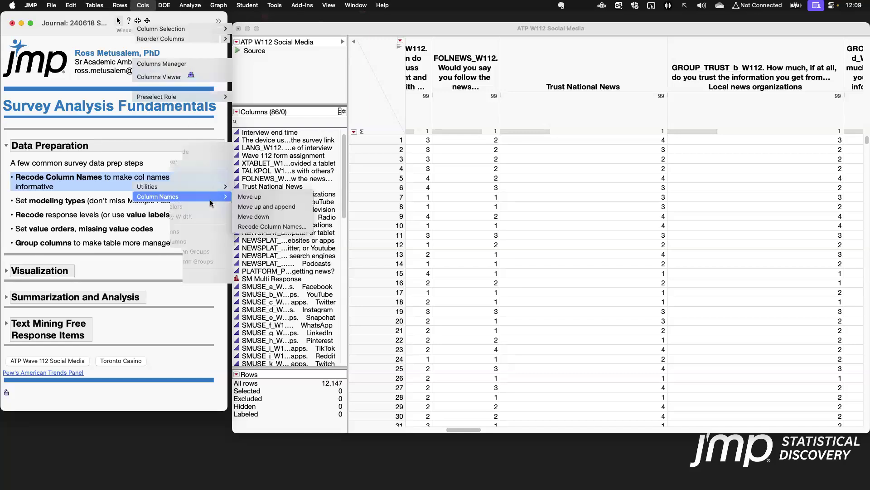
click(298, 228)
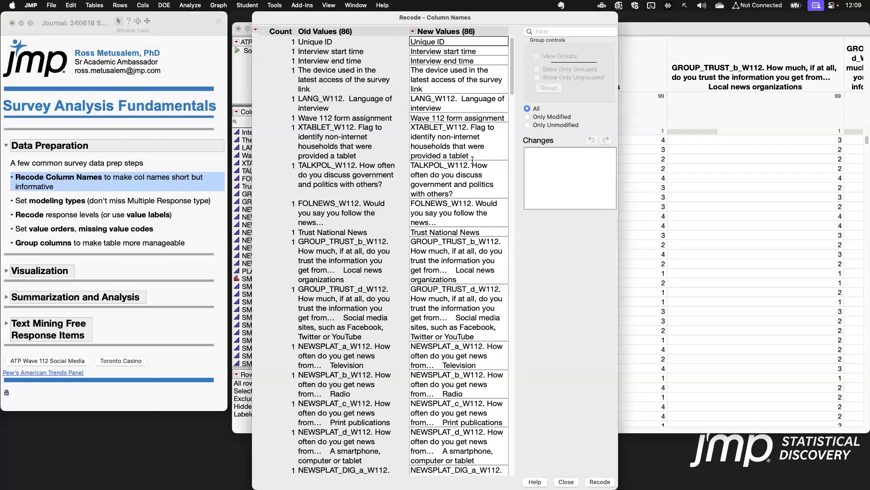
click(463, 261)
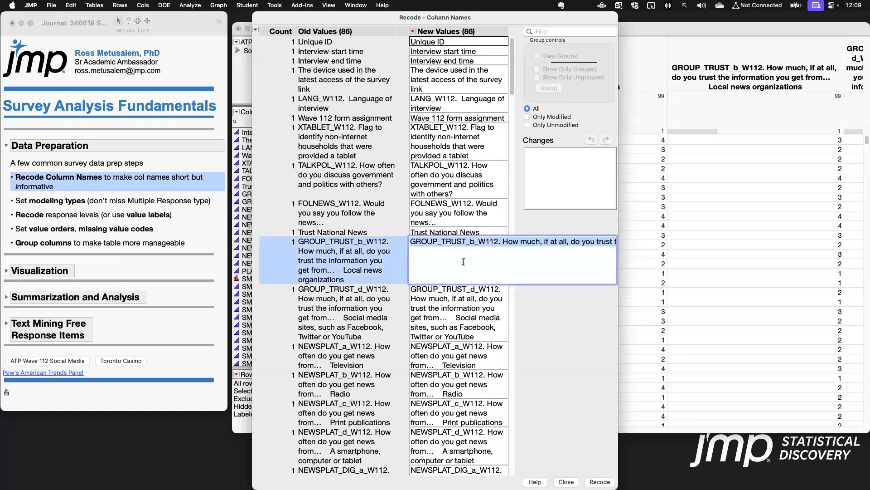
text(Trust)
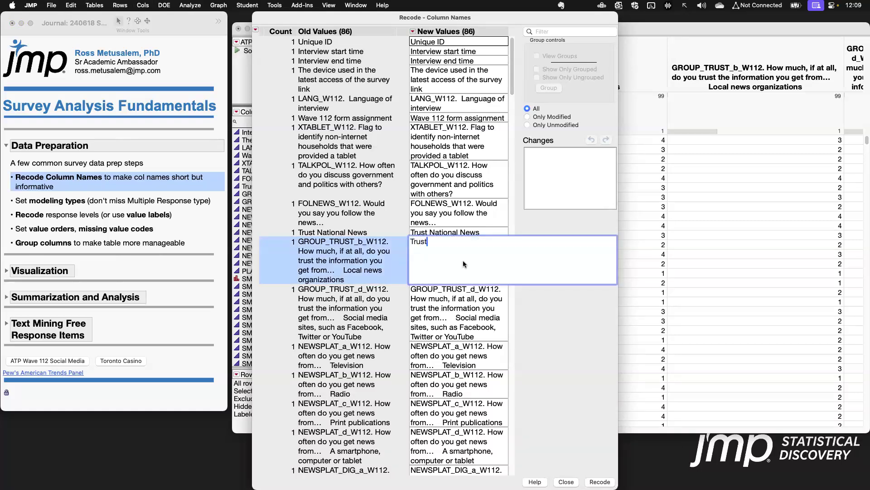
text( Local News)
key(Tab)
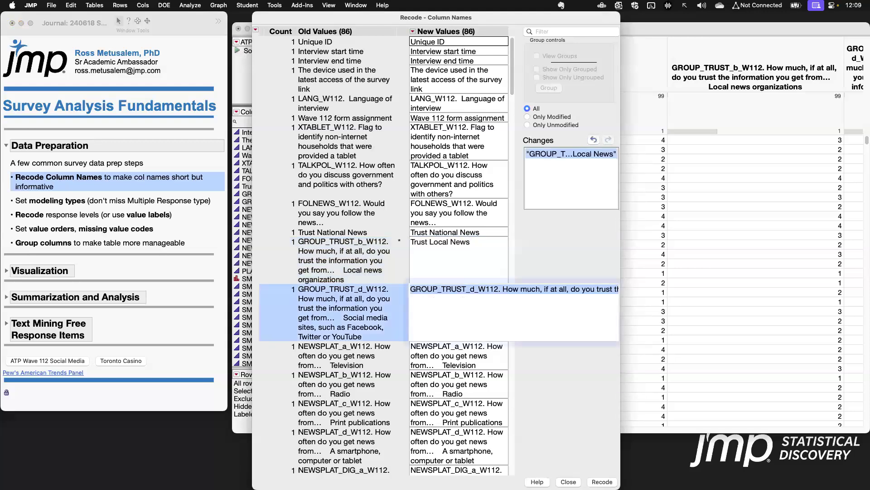
Give GROUP_TRUST_d_W112 the new name Trust Social Media, apply the recoded names and check the three trust columns in the table.
text(Trust )
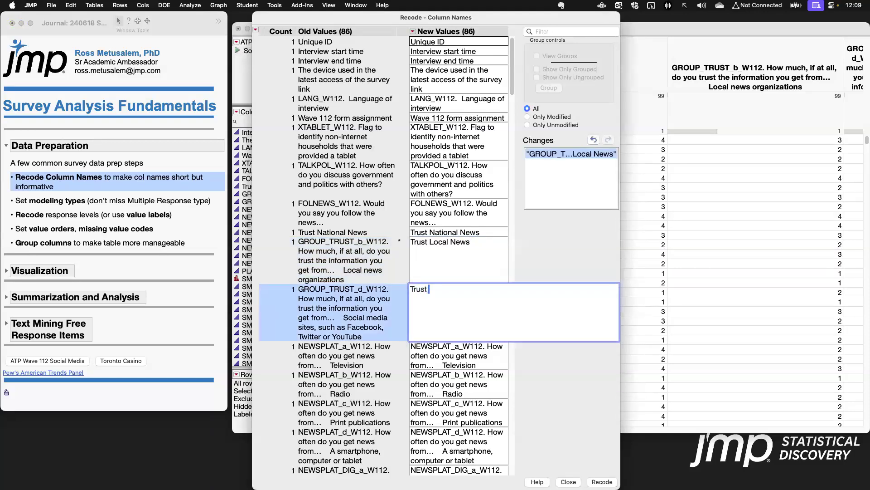
text(Social Media)
click(583, 229)
click(604, 480)
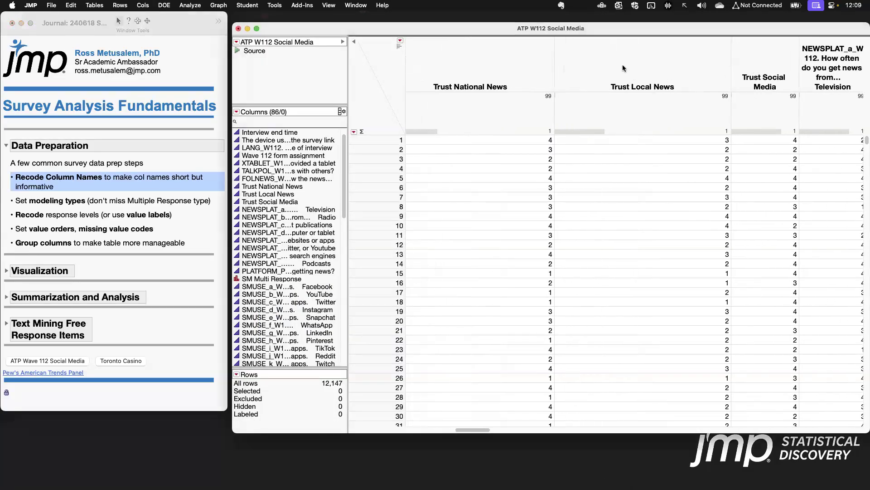
drag(519, 67, 757, 66)
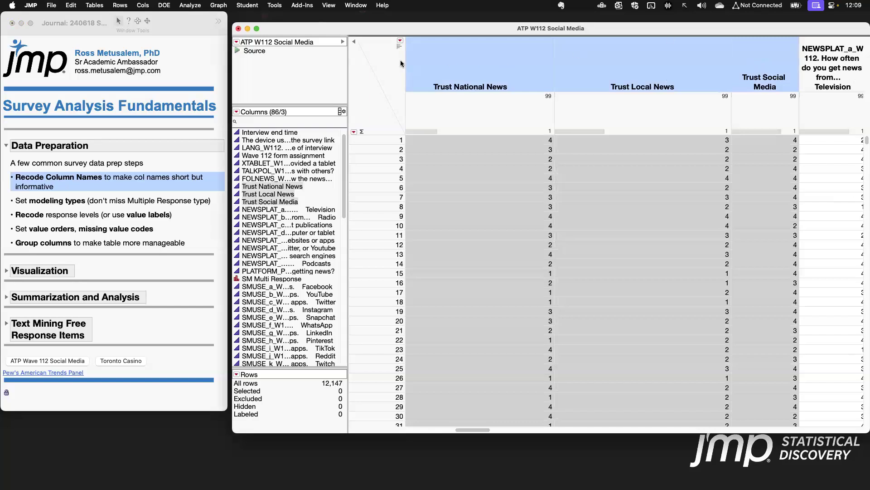
click(382, 81)
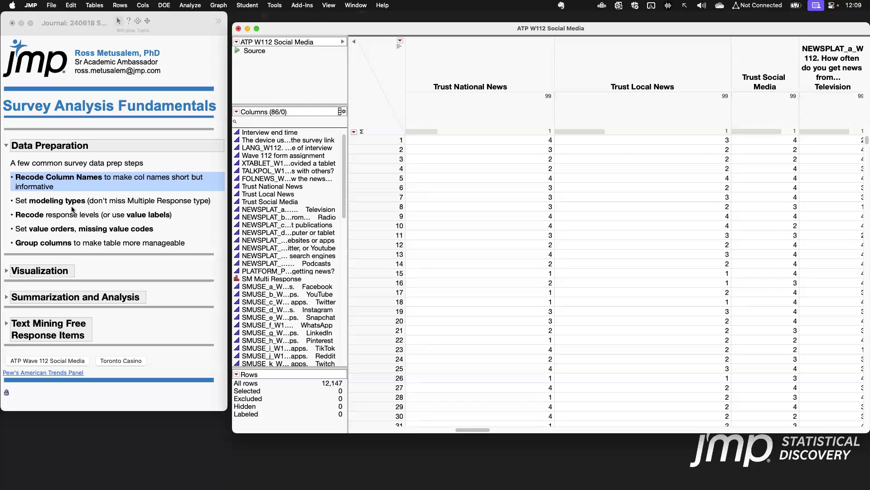
Highlight the journal's modeling types item and examine the coded responses in the Trust National News column.
click(85, 202)
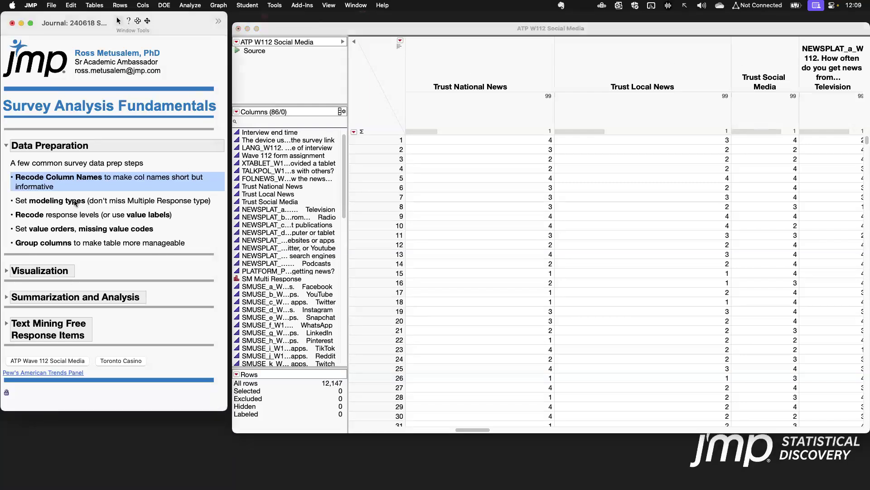
click(76, 203)
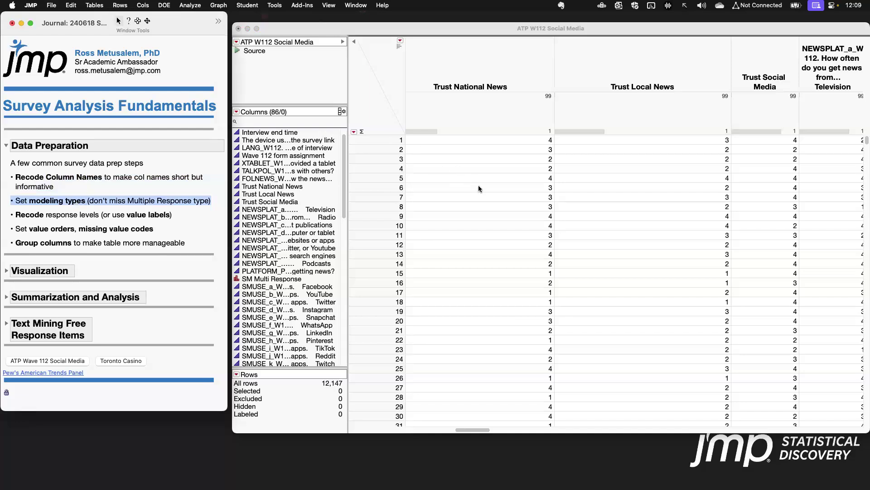
scroll(479, 188, left, 3)
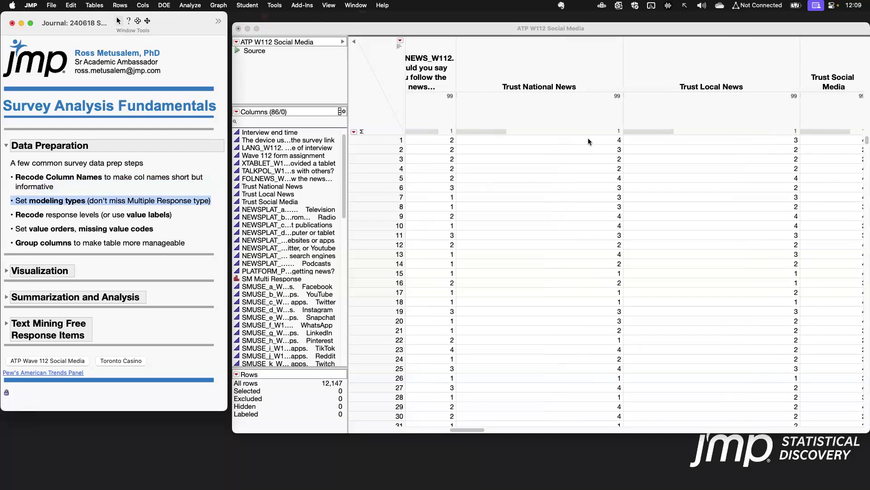
click(595, 291)
click(584, 290)
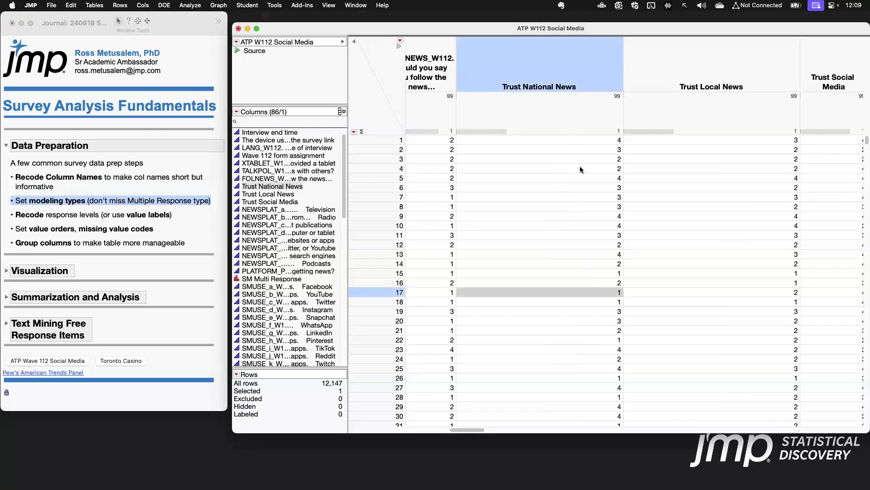
click(600, 283)
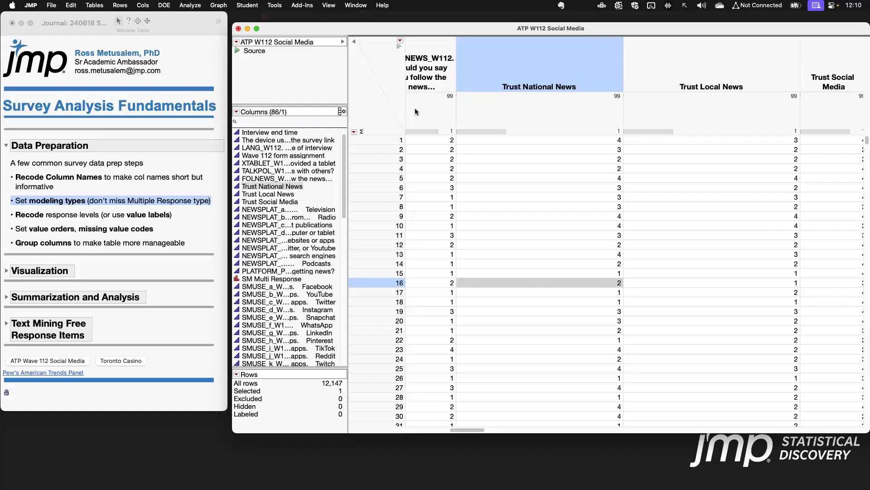
Change the modeling type of Trust National News to Ordinal.
click(239, 189)
click(237, 187)
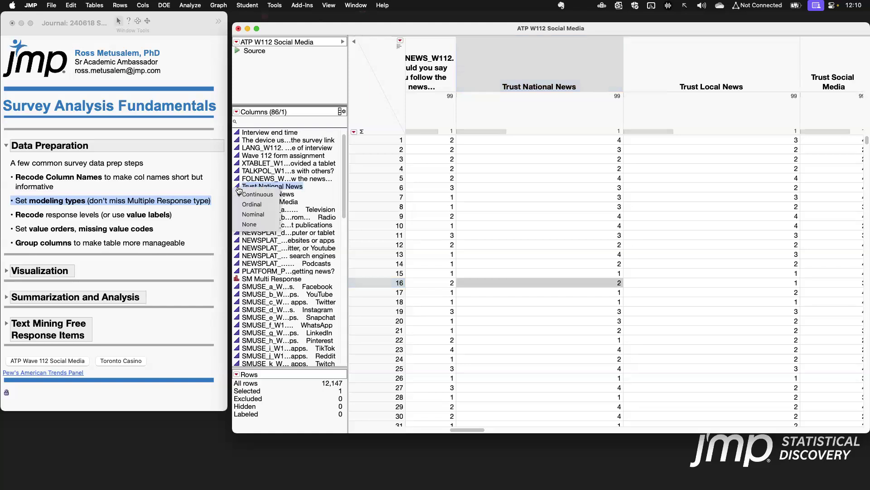
click(265, 205)
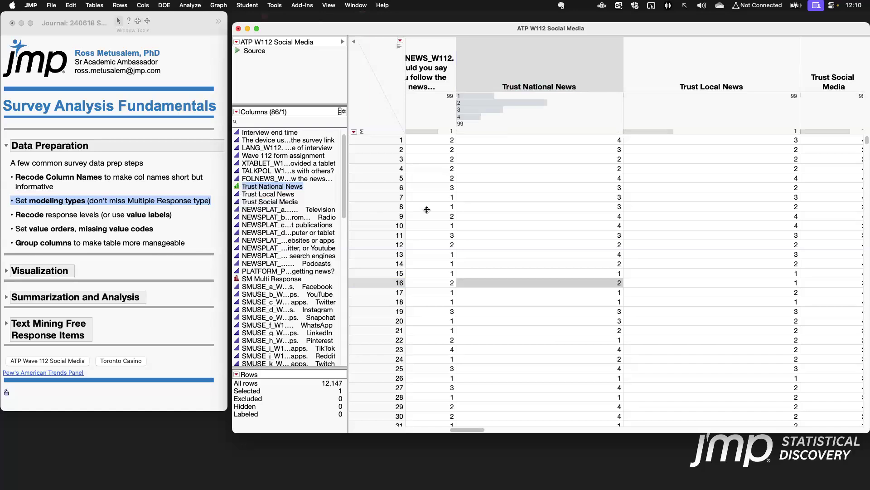
Set Trust National News, Trust Local News and Trust Social Media together to the Ordinal modeling type.
shift+click(286, 202)
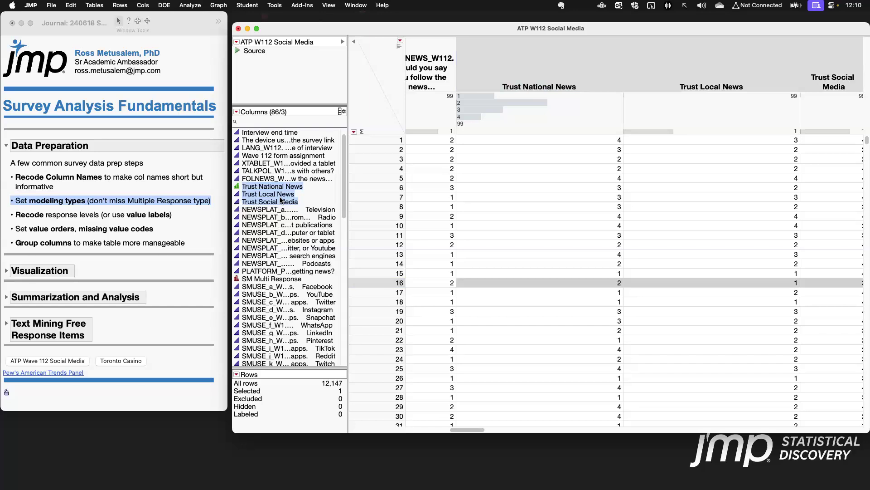
click(237, 202)
click(258, 224)
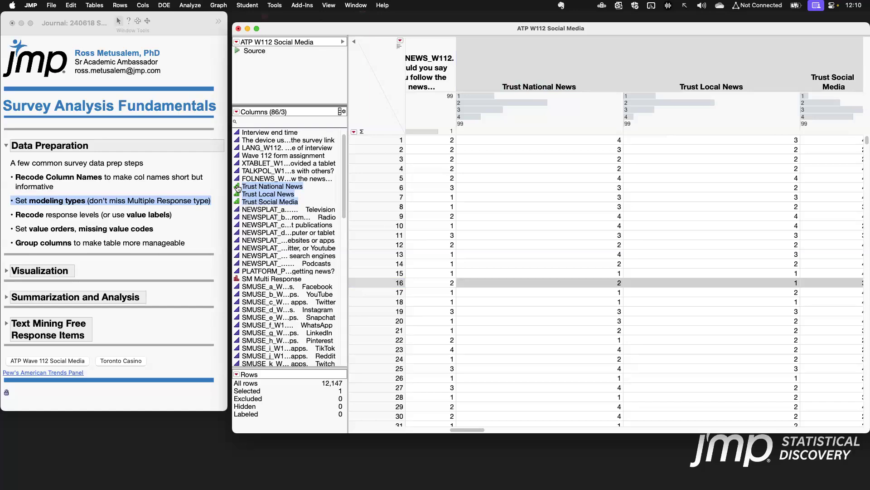
Set all the NEWSPLAT columns, from Television through Podcasts, to the Ordinal modeling type and clear the column selection.
click(261, 212)
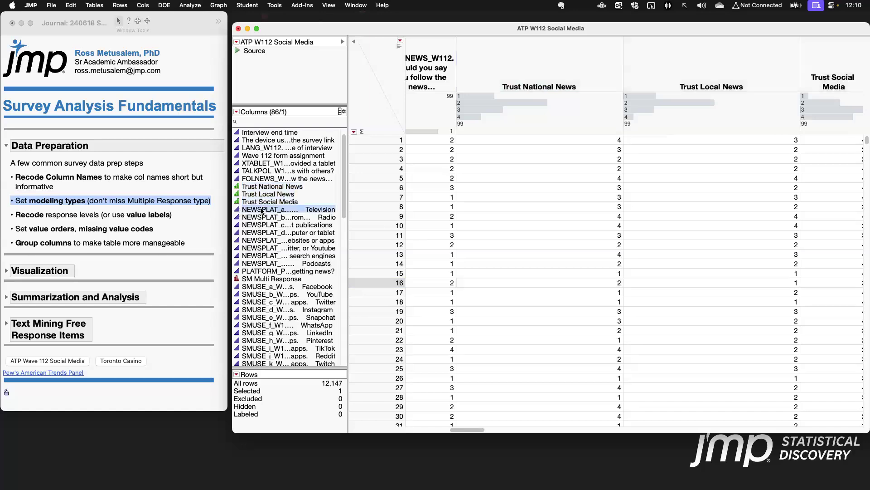
shift+click(265, 263)
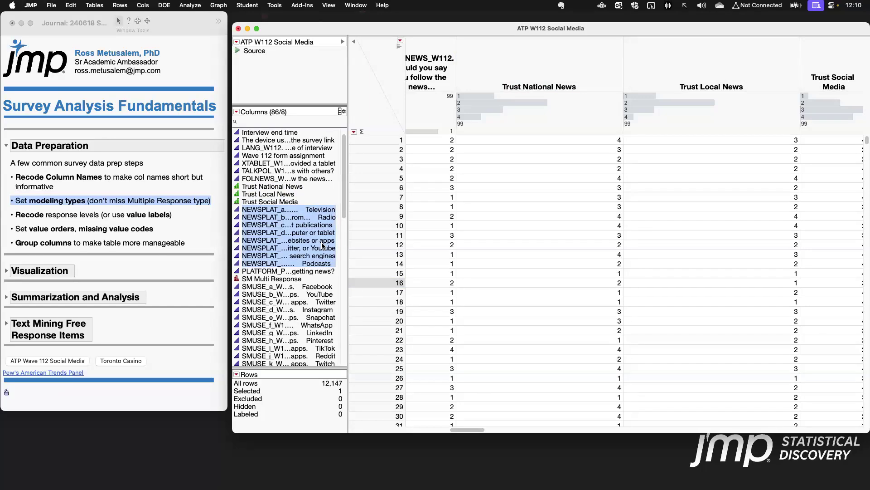
click(237, 213)
click(256, 225)
click(398, 78)
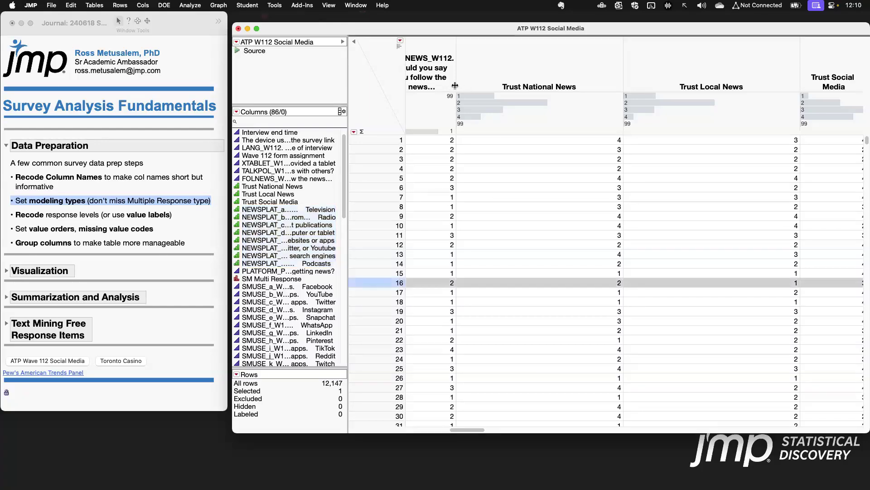
mouse_move(449, 85)
mouse_down()
mouse_move(501, 117)
mouse_move(809, 142)
mouse_up()
View the modeling types offered for Trust Social Media without changing its type, and clear the column and row selection.
click(239, 202)
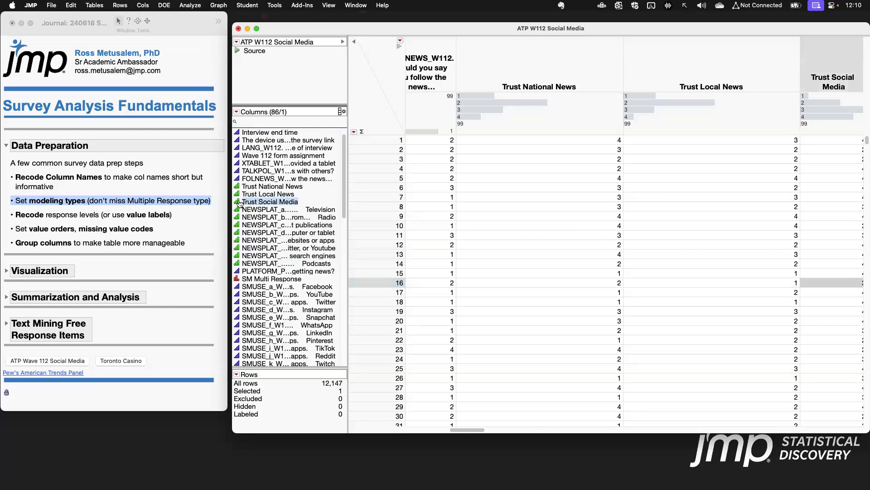
click(238, 202)
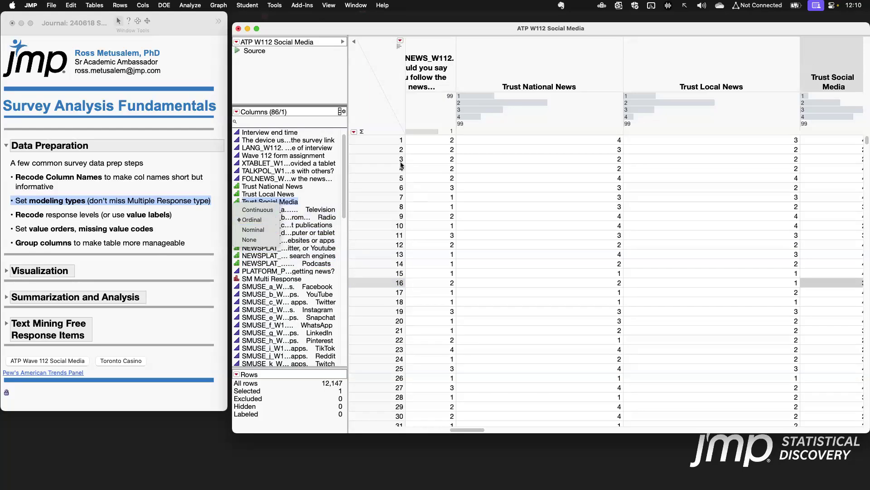
click(399, 86)
click(366, 107)
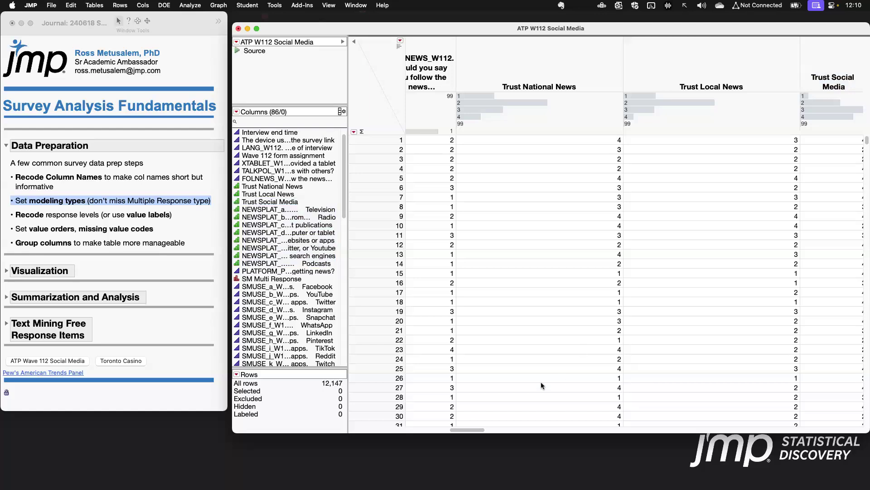
Examine the comma-separated codes in the SM Multi Response column and change its modeling type to Multiple Response.
drag(472, 432, 553, 434)
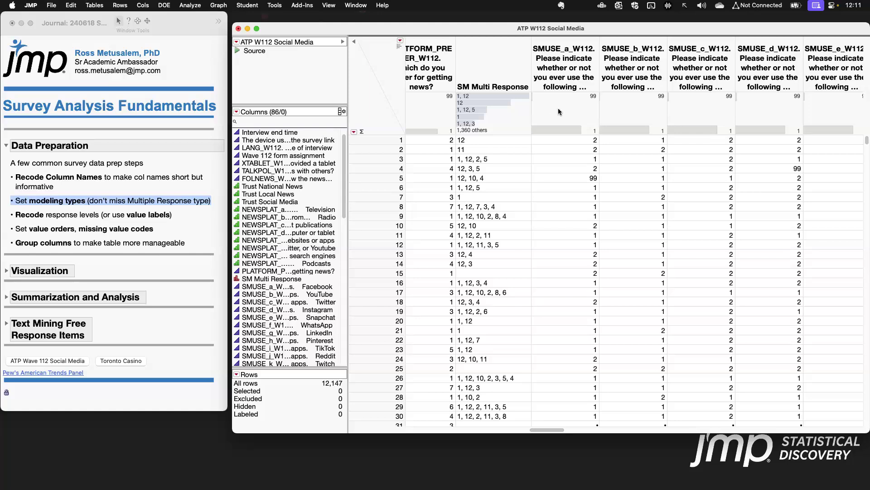
click(494, 62)
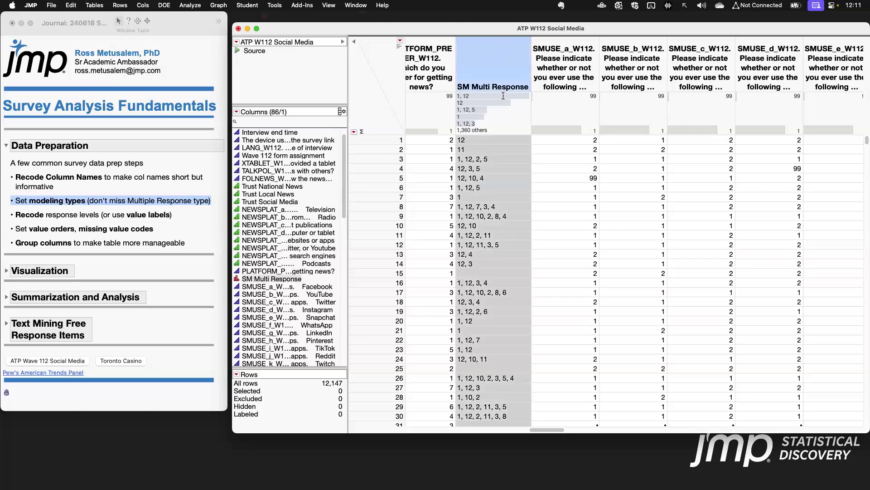
click(499, 157)
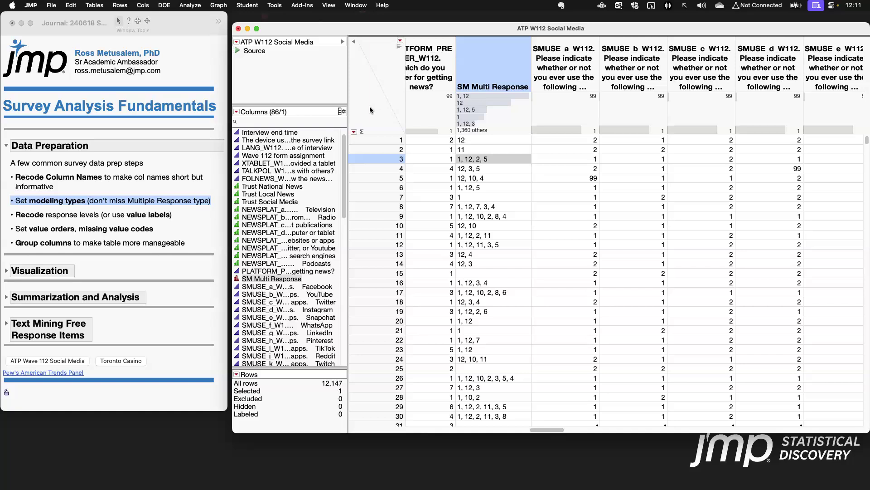
right_click(493, 66)
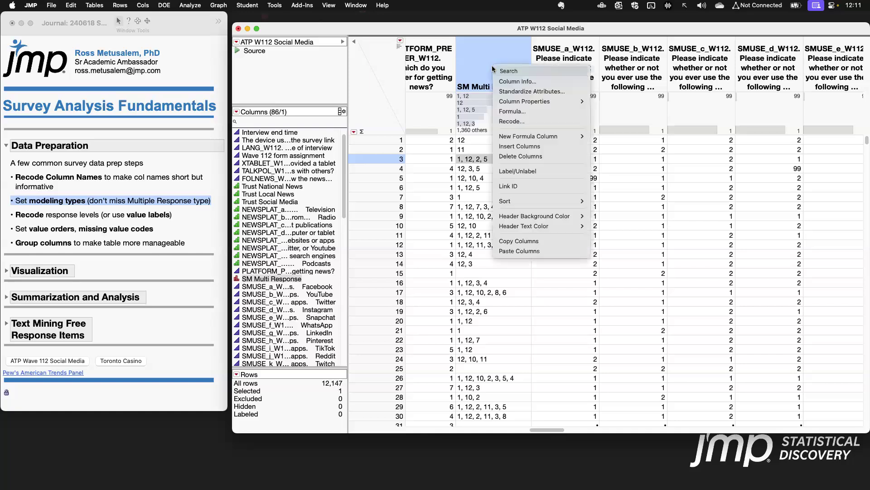
click(545, 83)
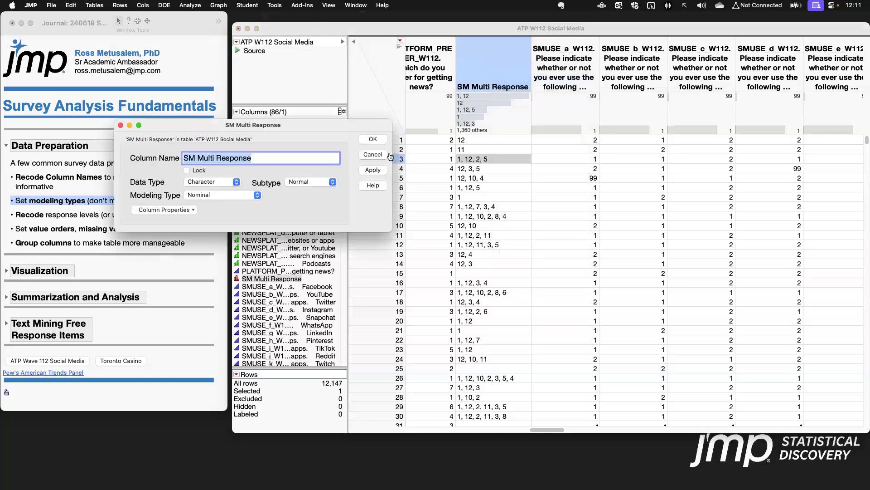
click(243, 196)
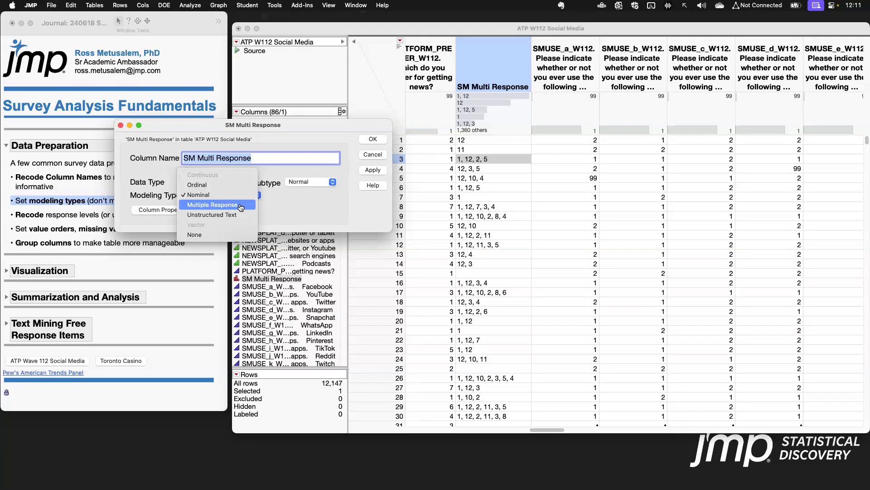
click(241, 205)
click(379, 140)
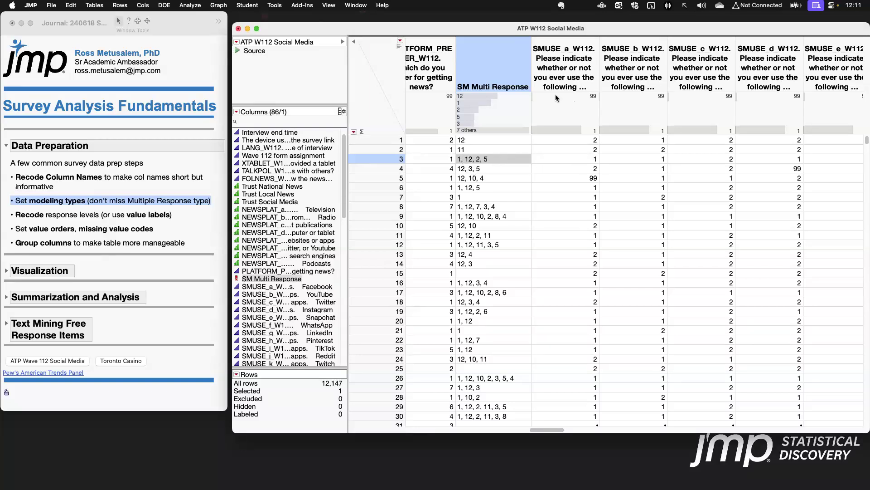
Select the rows containing response 12 from the SM Multi Response header graph, and clear the column and row selection.
click(482, 96)
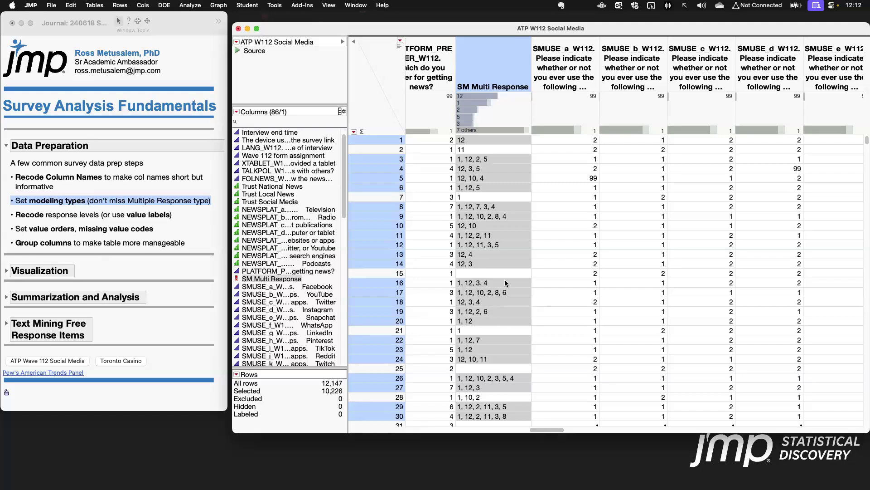
click(388, 73)
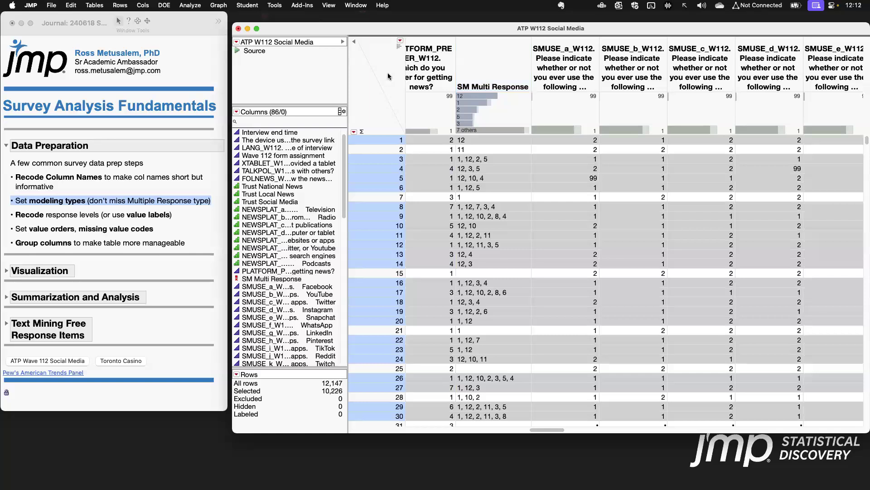
click(358, 103)
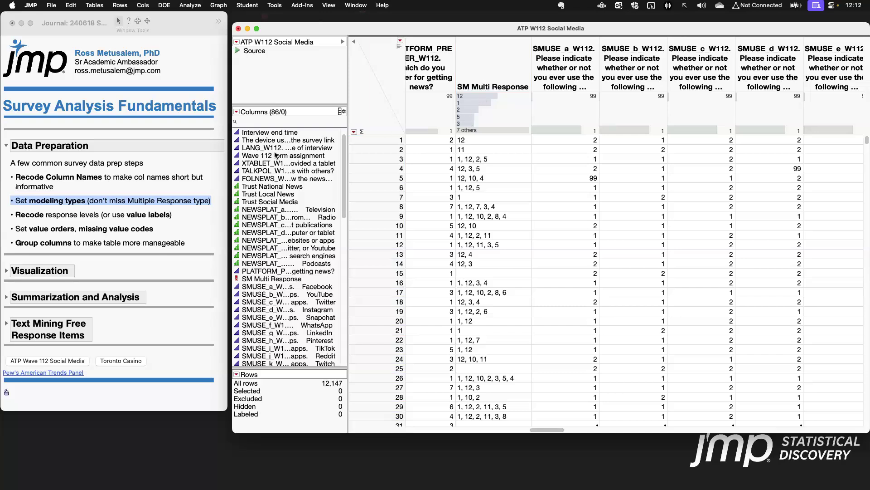
Select the Trust National News column and highlight the journal's item on recoding response levels.
click(128, 216)
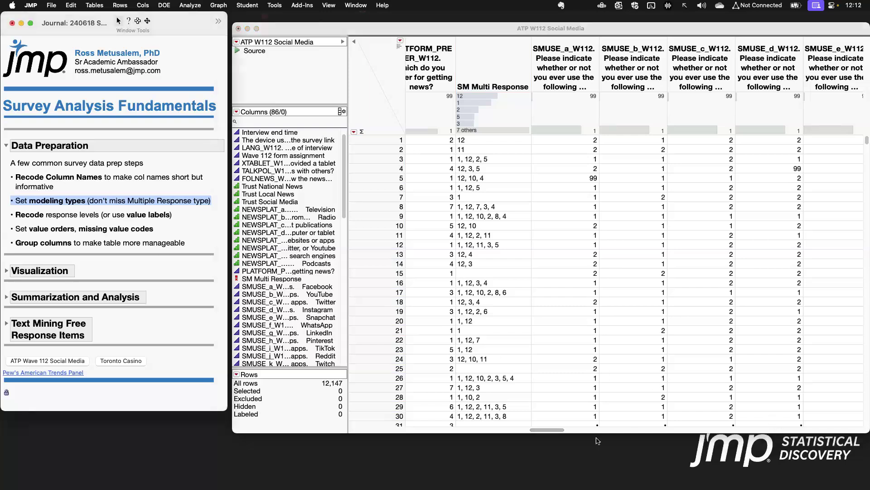
drag(559, 432, 500, 438)
scroll(521, 314, left, 5)
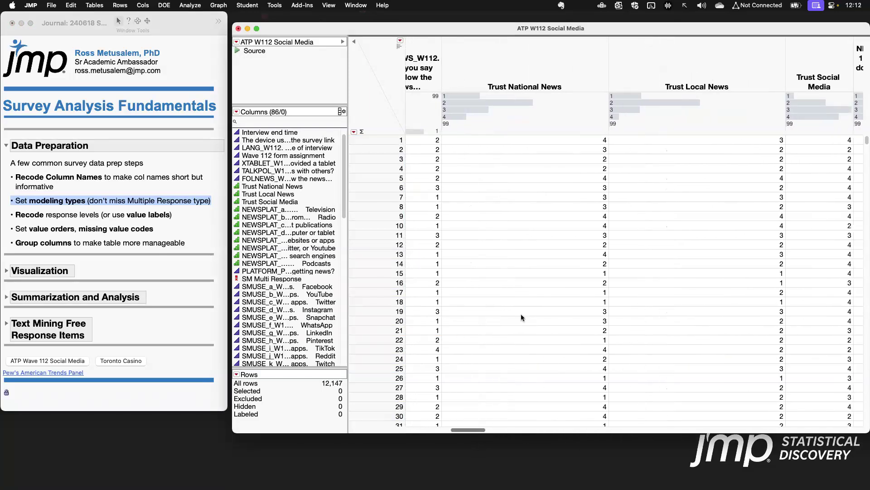
click(535, 56)
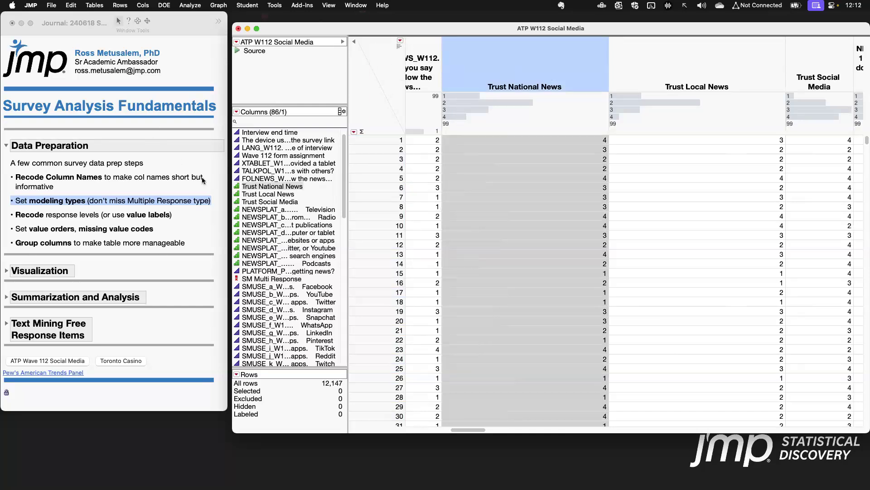
click(127, 216)
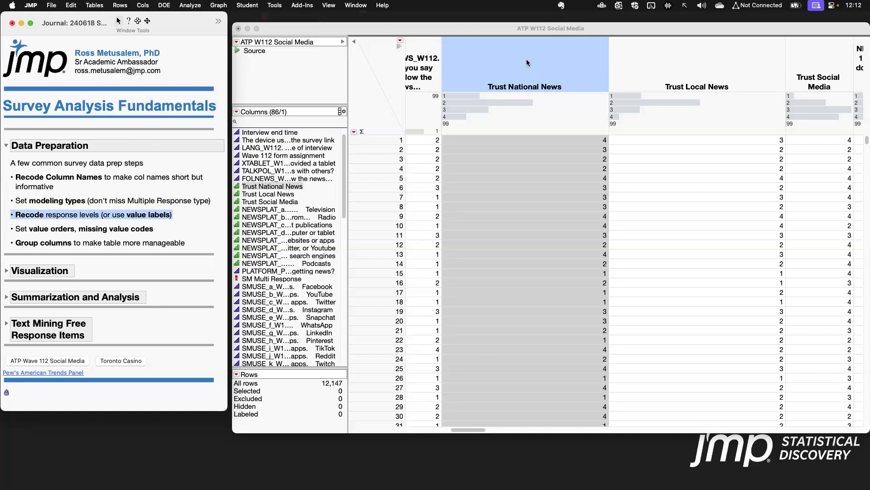
Start a Recode of Trust National News, give value 1 the new value "A lot" and accept converting the column to Character.
click(517, 73)
right_click(517, 73)
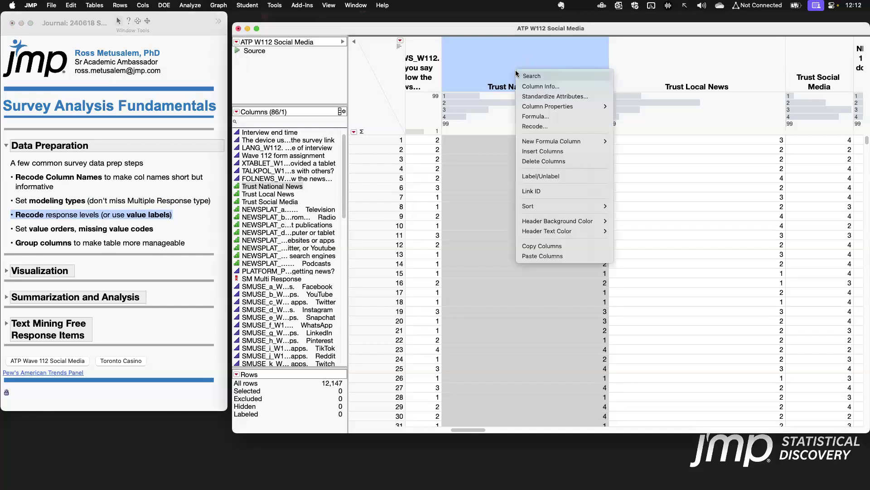
click(562, 127)
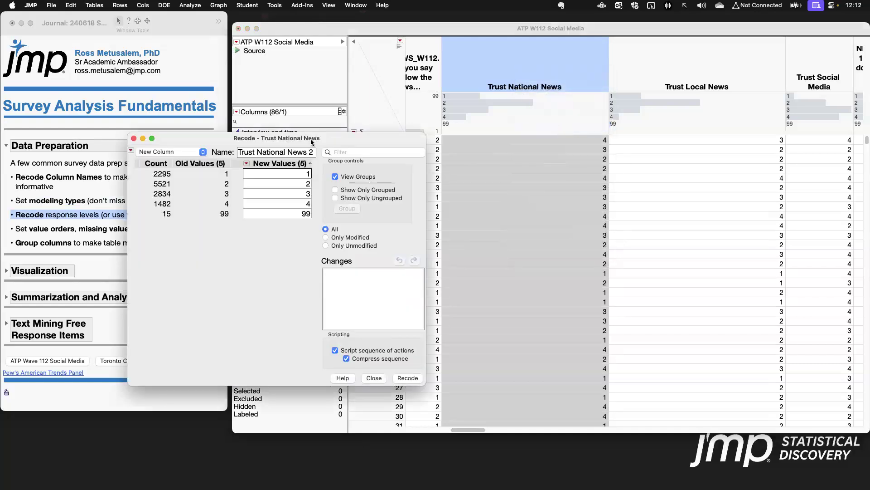
drag(443, 78, 396, 68)
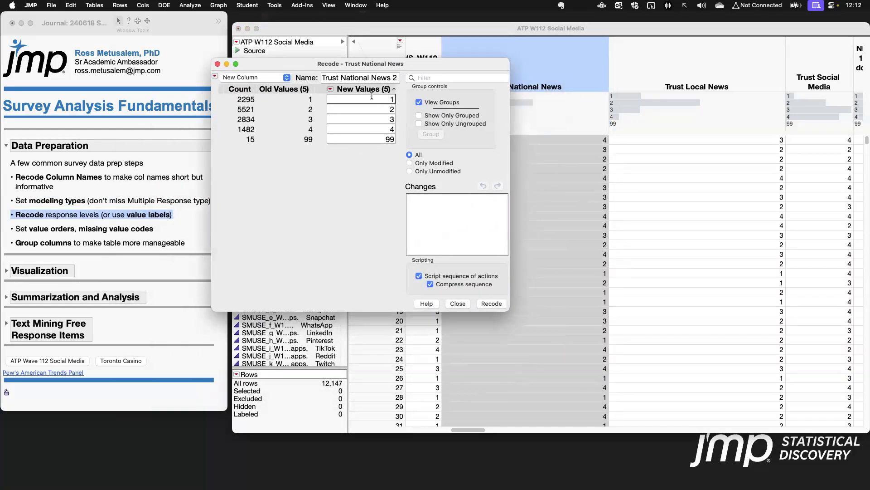
click(387, 95)
text(A lot)
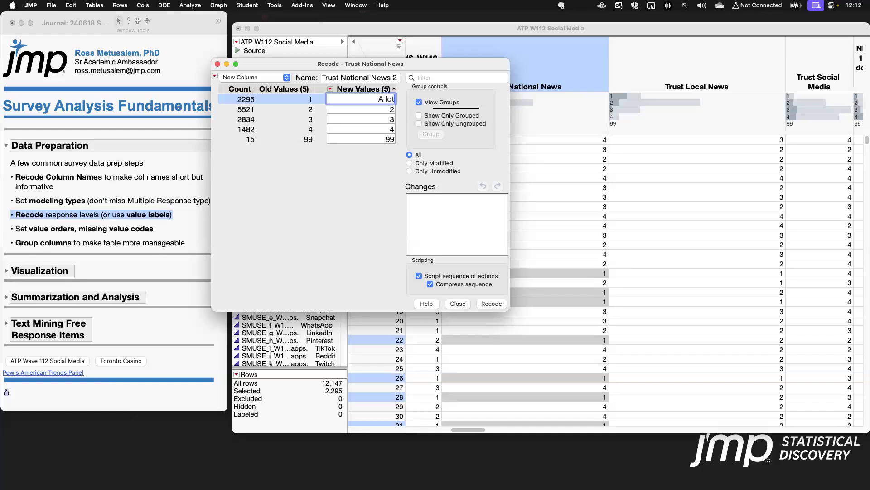
key(Return)
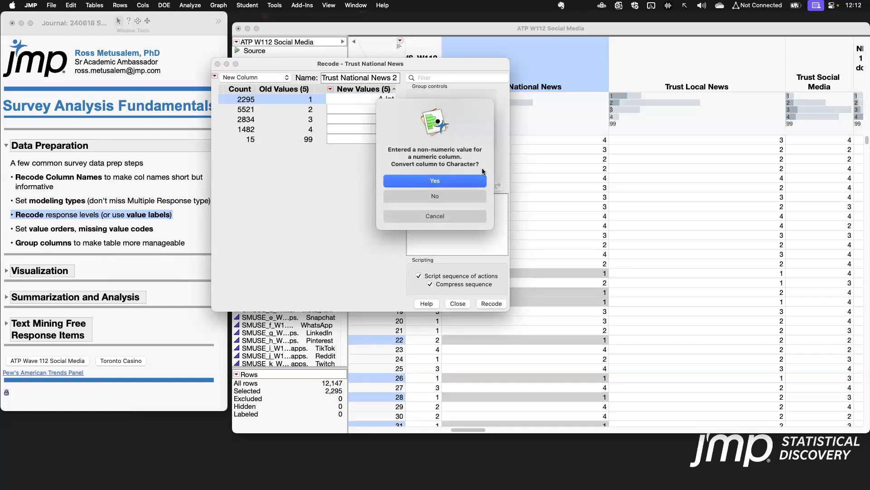
click(435, 181)
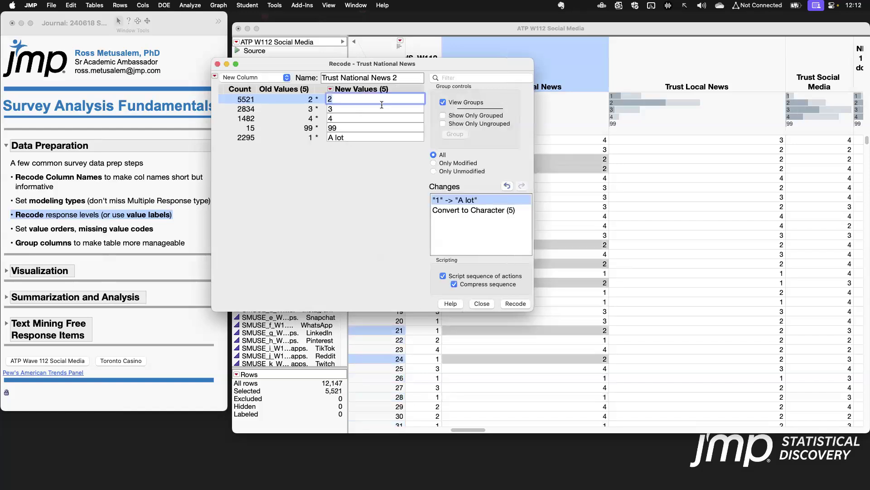
Recode the remaining Trust National News values: 2 as "Some of the time", 3 as "Not too much", 4 as "Not at all" and 99 as "Refused".
text(Some of the time)
key(Return)
text(Not too much)
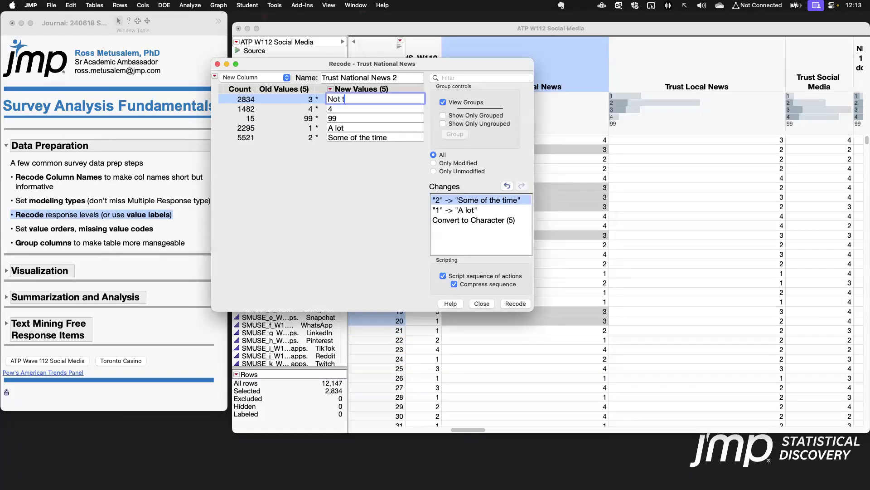
key(Return)
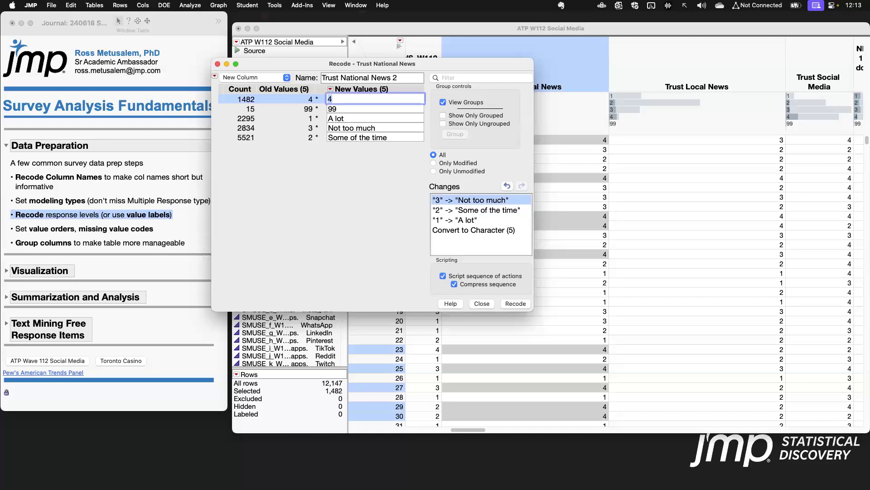
text(Not at all)
key(Return)
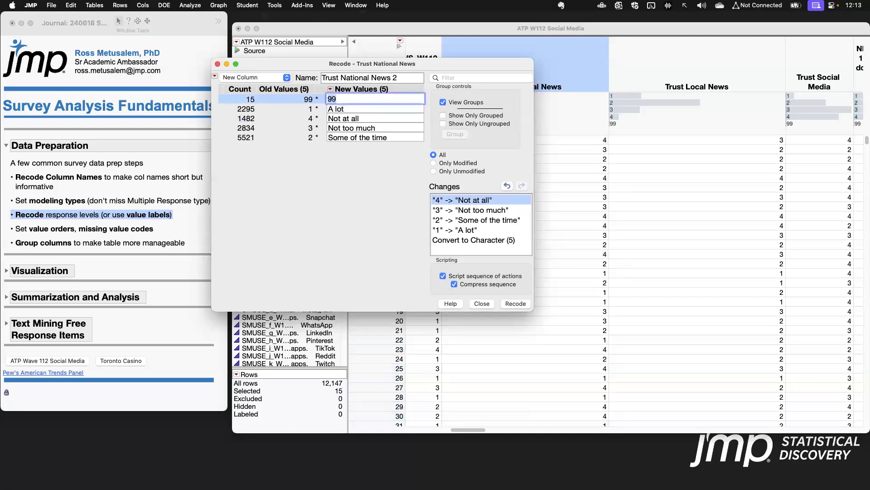
text(Refused)
key(Return)
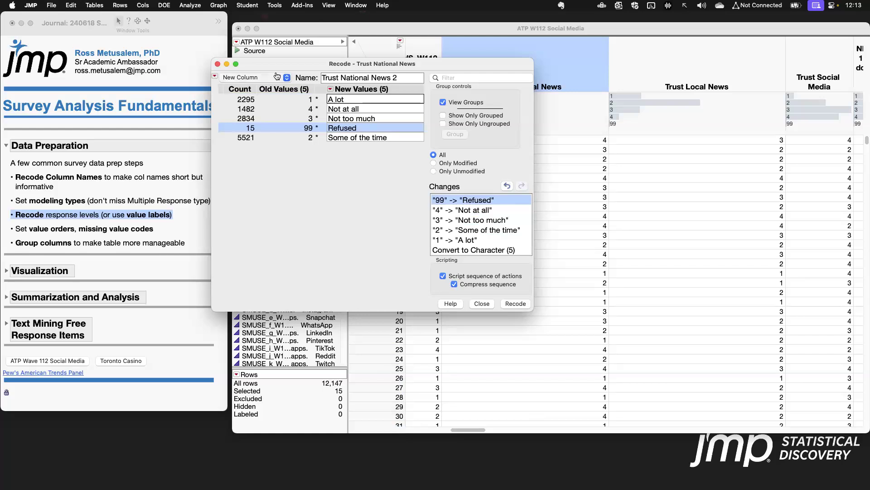
Apply the Trust National News recode In Place, check the text responses in the table and clear the selection.
key(Up)
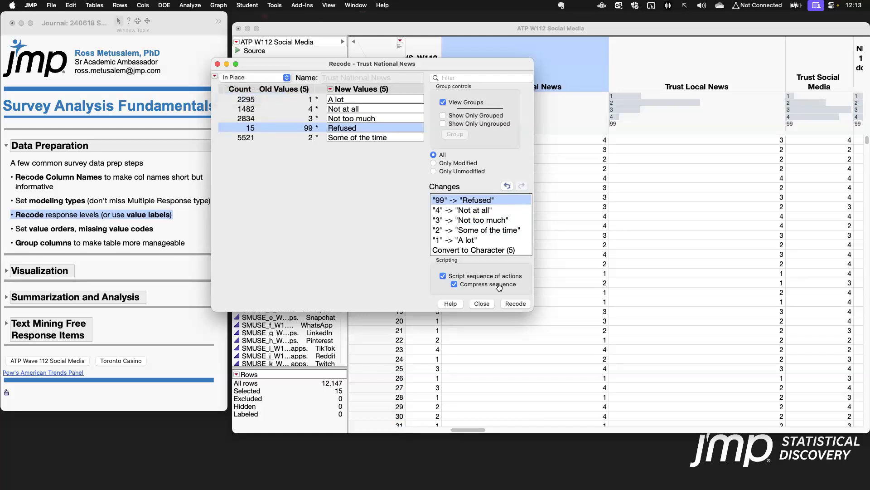
click(515, 303)
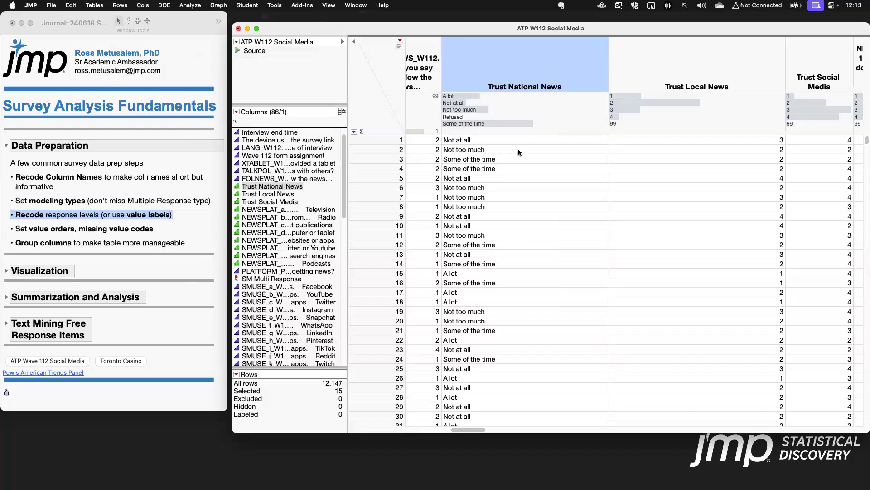
click(488, 159)
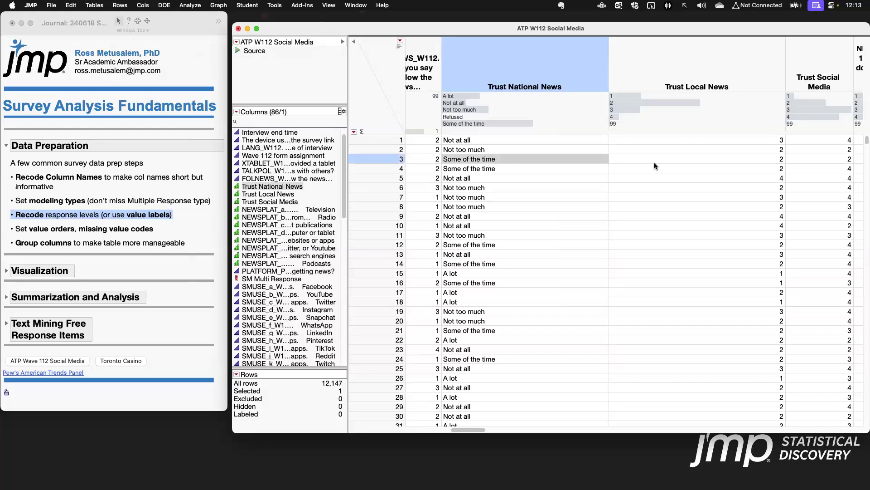
click(393, 106)
click(374, 106)
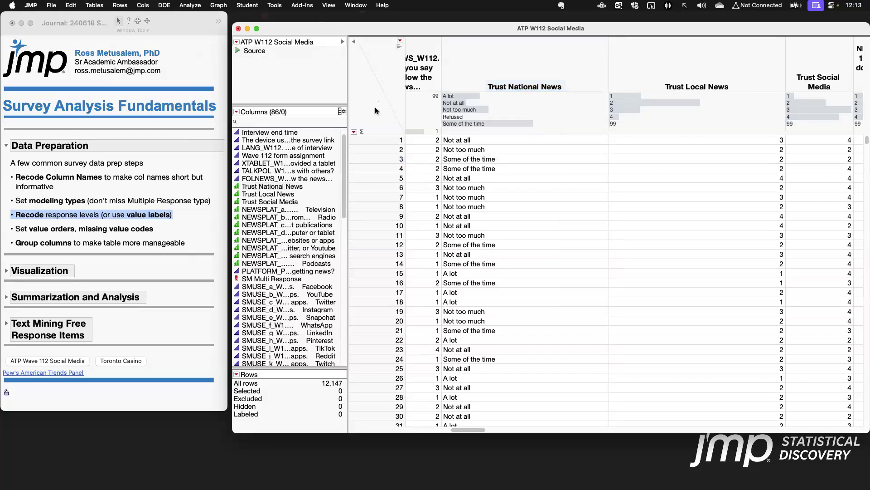
Add the Value Labels property to the Trust Local News column and label value 1 as "A lot".
right_click(669, 54)
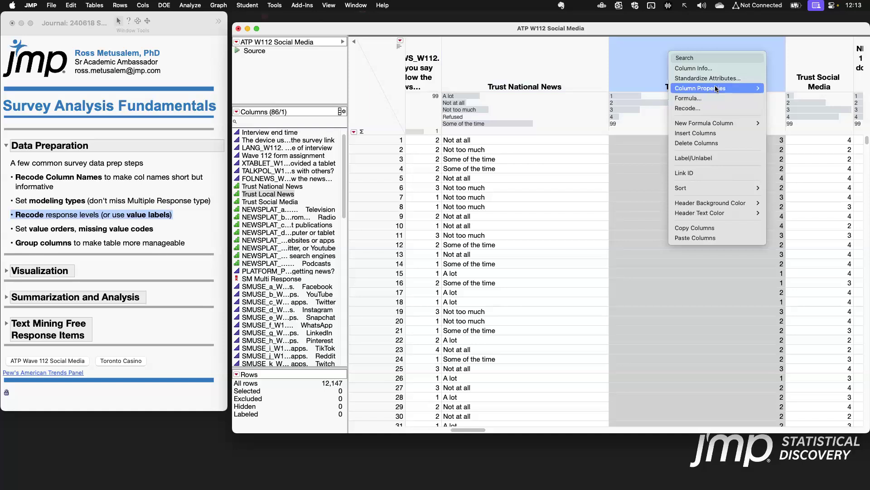
mouse_move(716, 89)
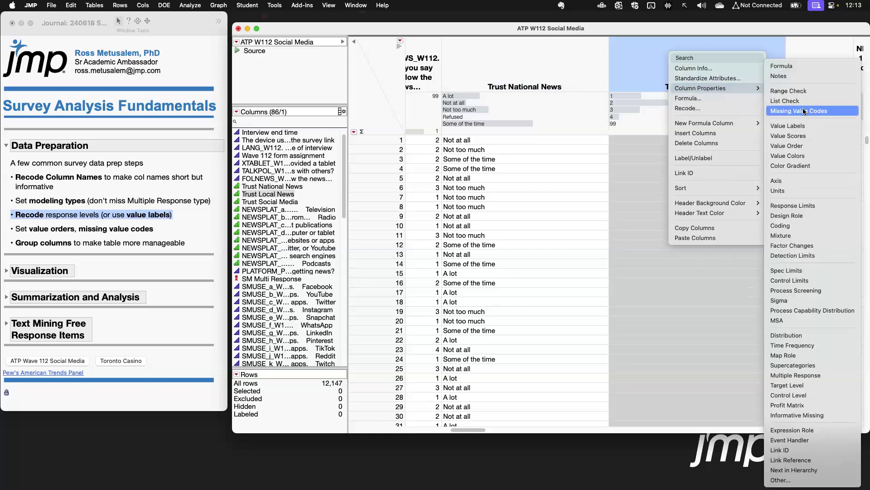
click(809, 126)
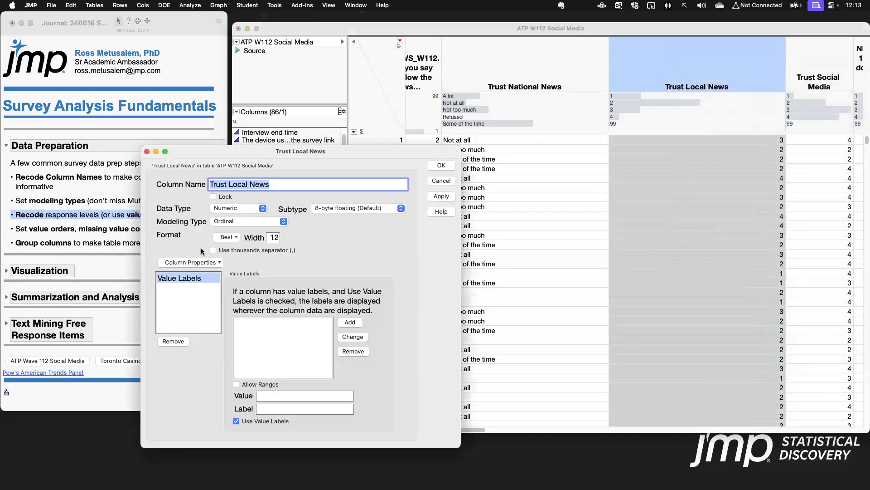
click(289, 396)
text(1)
click(328, 409)
text(A lot)
click(349, 323)
Label value 2 as "Some of the time" and apply the value labels to Trust Local News.
click(279, 400)
text(2)
key(Tab)
text(Some of the time)
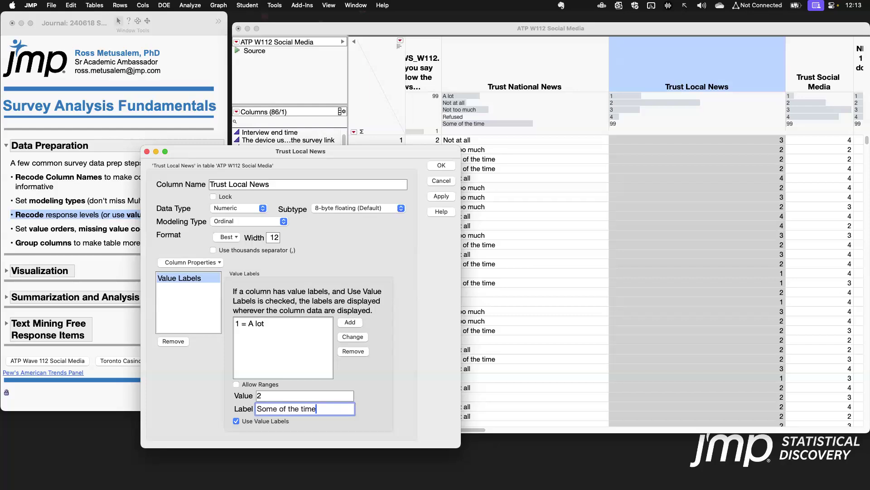
click(357, 324)
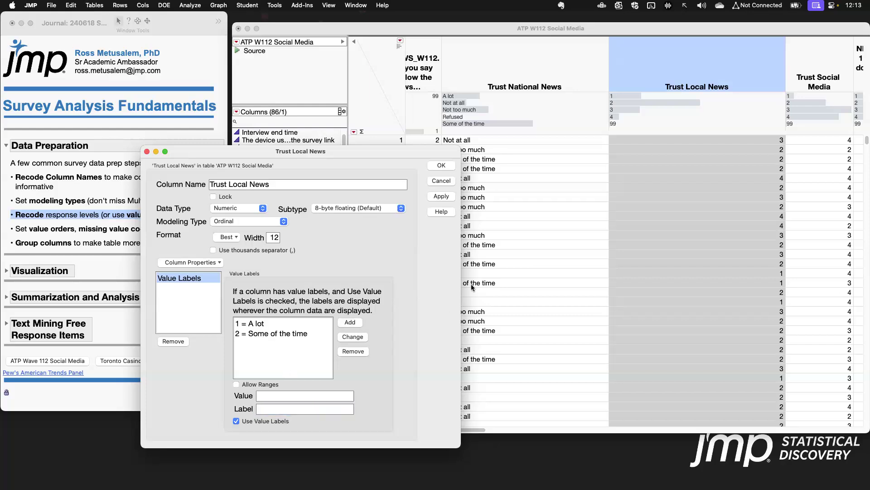
click(447, 168)
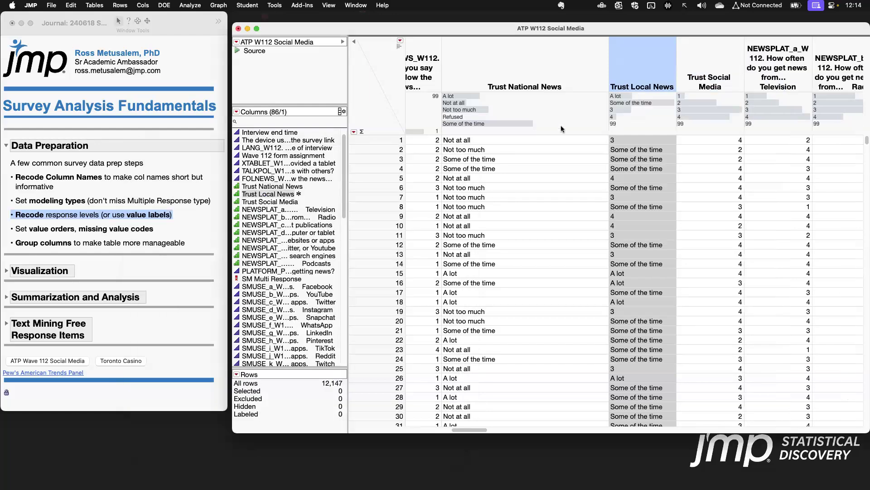
Check the Trust Local News labels by selecting the "A lot" and "Some of the time" rows and revealing row 2's underlying value, then clear the selections.
click(624, 98)
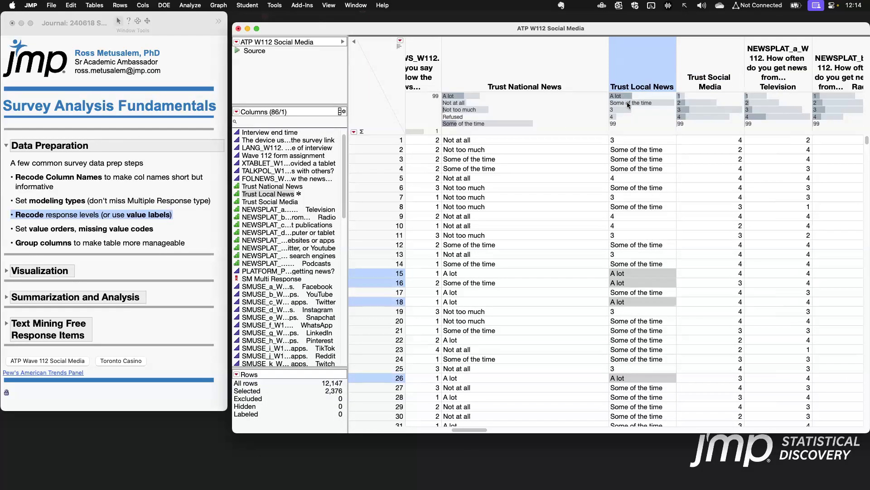
click(627, 102)
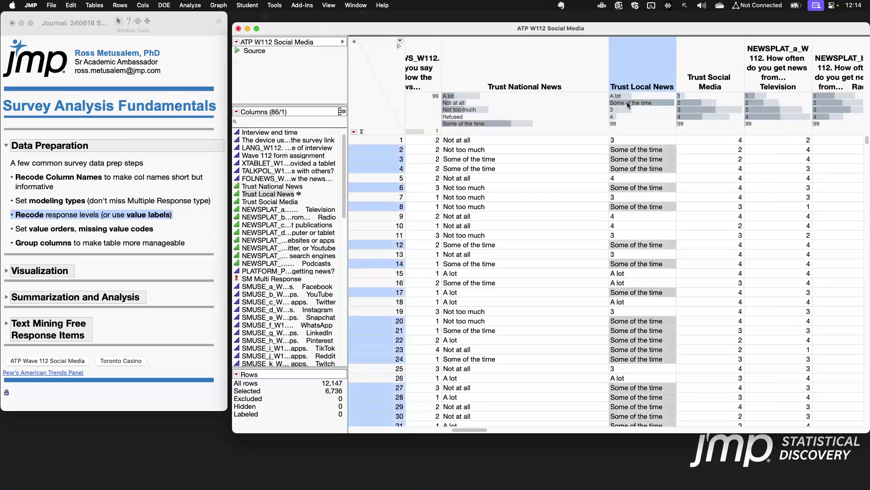
click(644, 150)
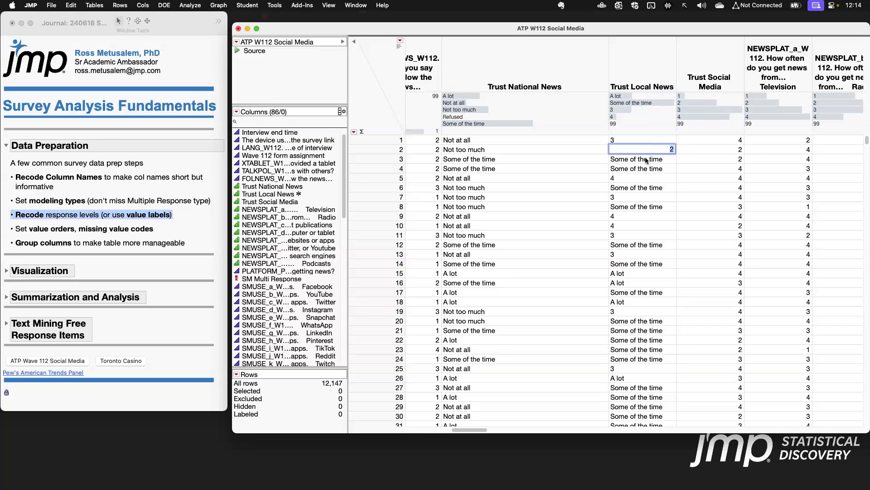
click(660, 162)
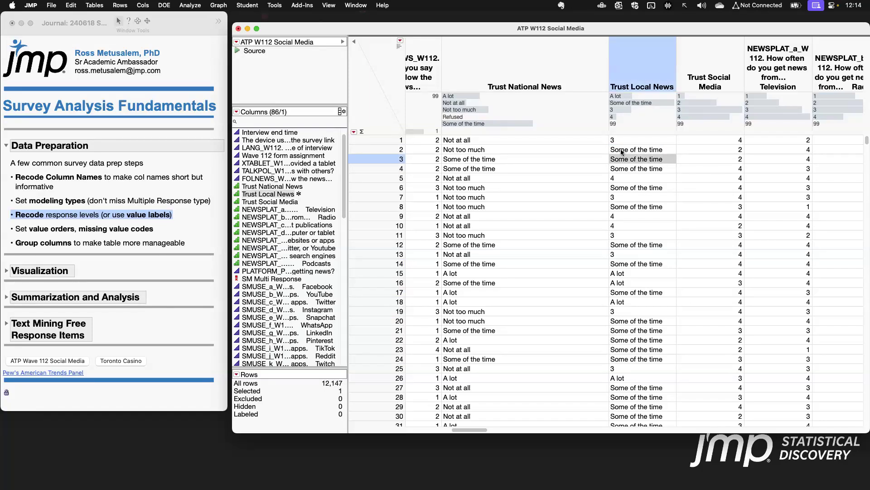
click(382, 72)
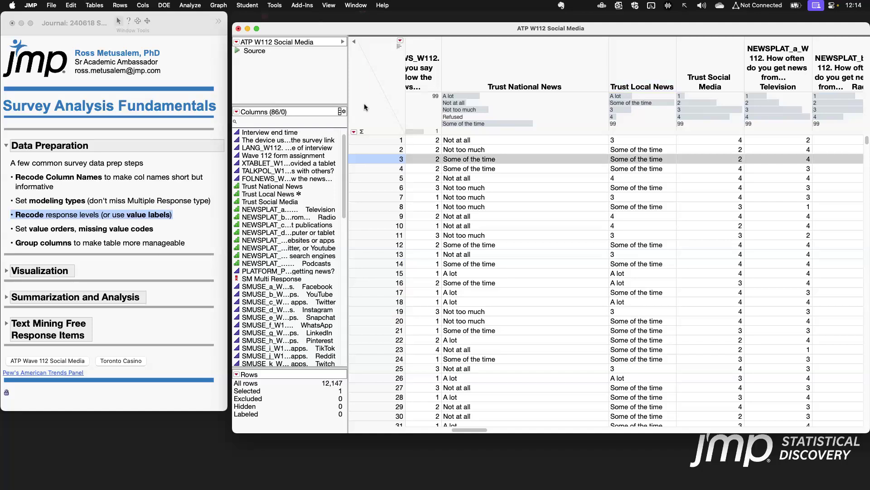
click(368, 114)
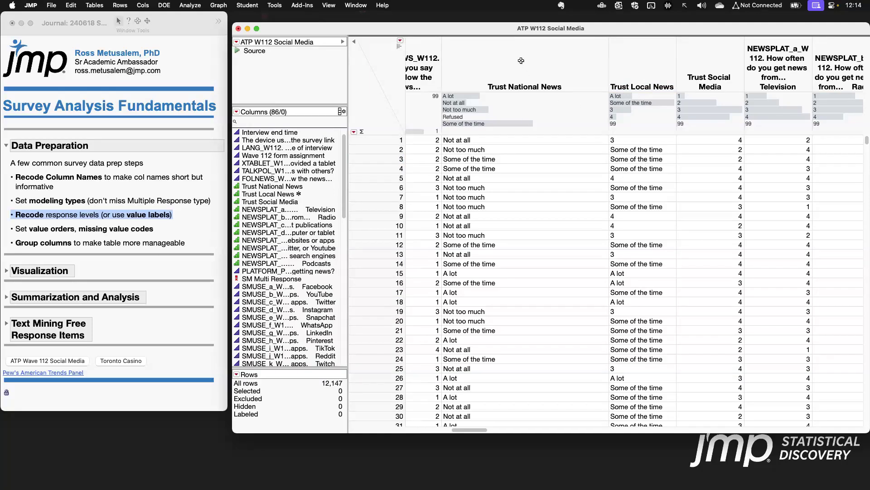
Highlight the journal's item on value orders and missing value codes, and select the Trust National News column.
click(121, 231)
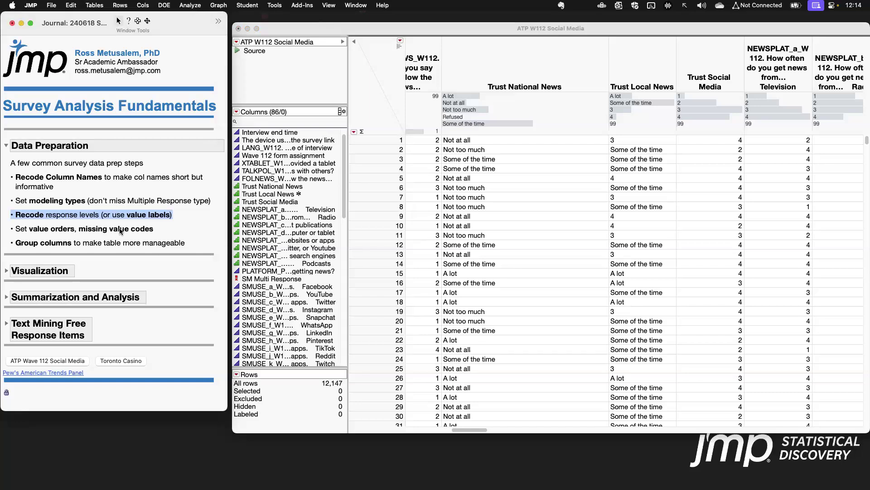
click(121, 231)
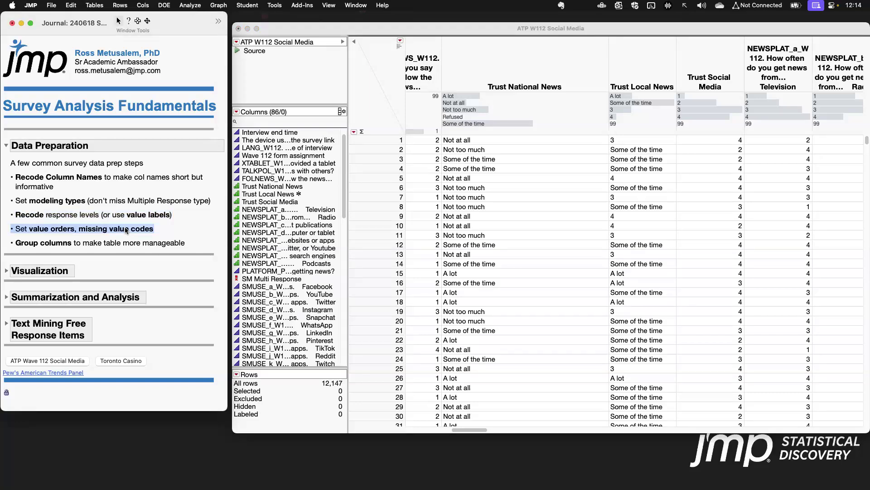
click(472, 62)
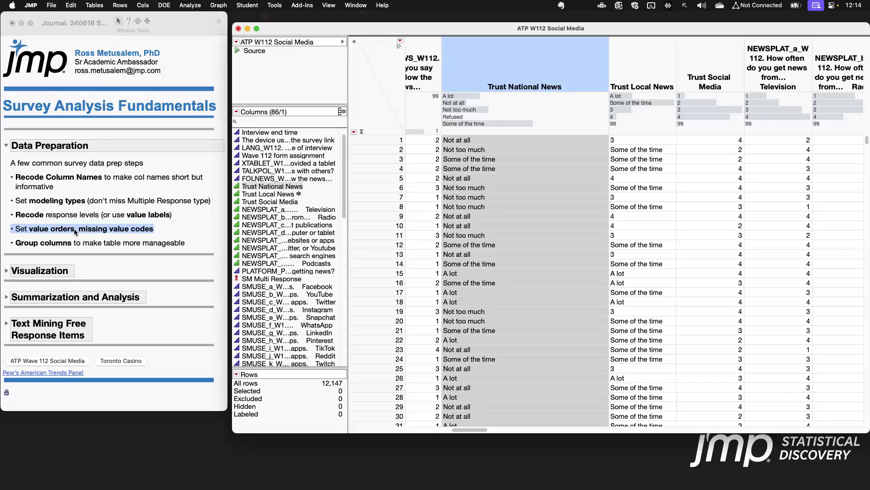
Add the Value Order property to Trust National News and move "Some of the time" directly after "A lot".
right_click(529, 63)
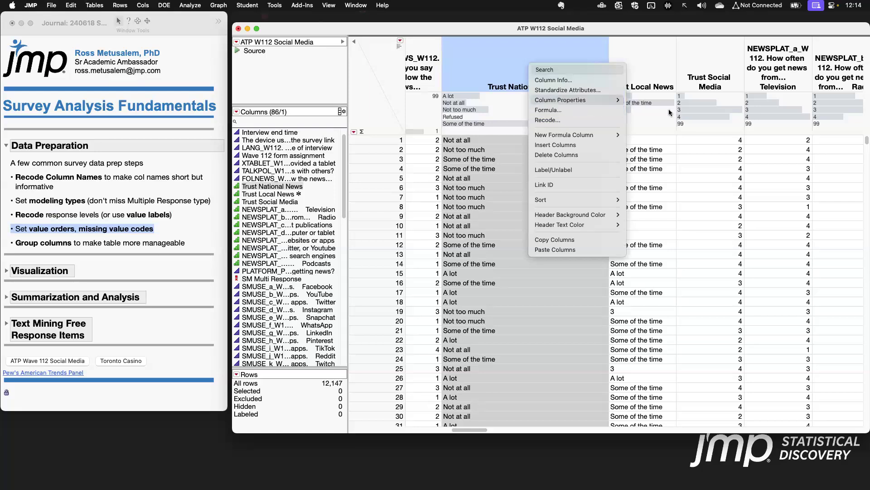
mouse_move(598, 99)
click(684, 145)
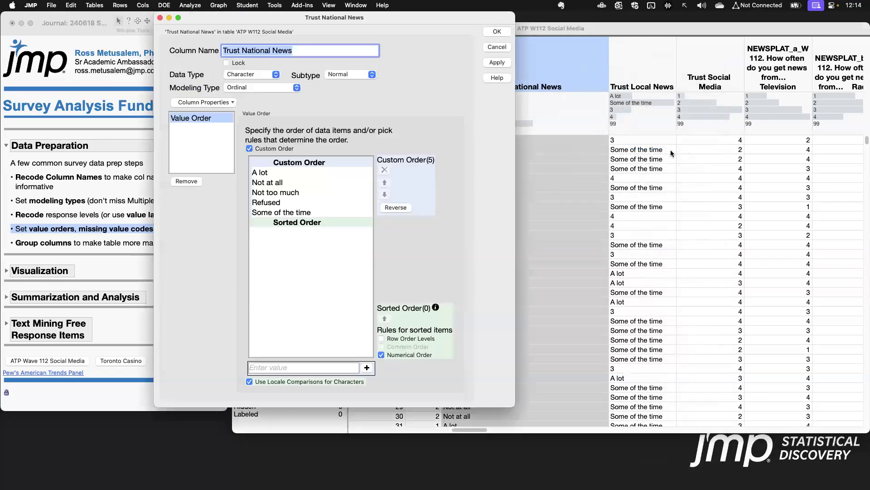
click(281, 213)
click(384, 183)
click(384, 182)
click(384, 182)
Move "Not too much" ahead of "Not at all" in the custom order and apply it to Trust National News.
click(268, 172)
click(282, 202)
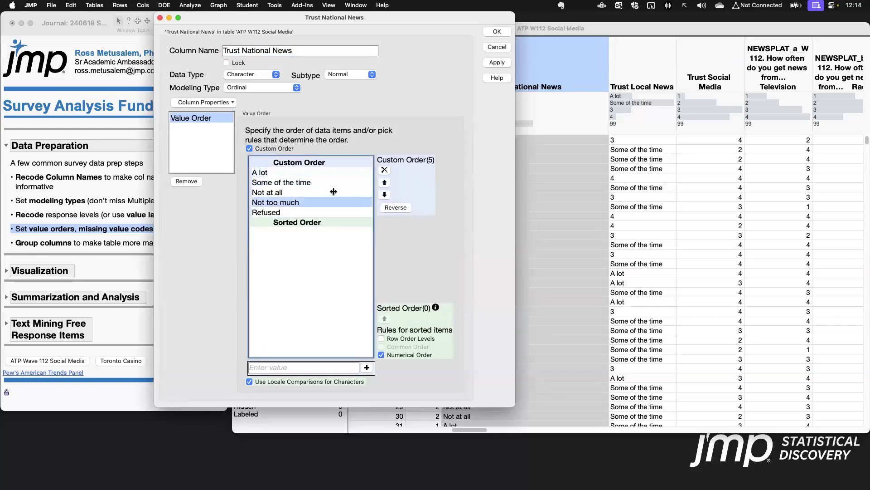
click(384, 183)
click(277, 203)
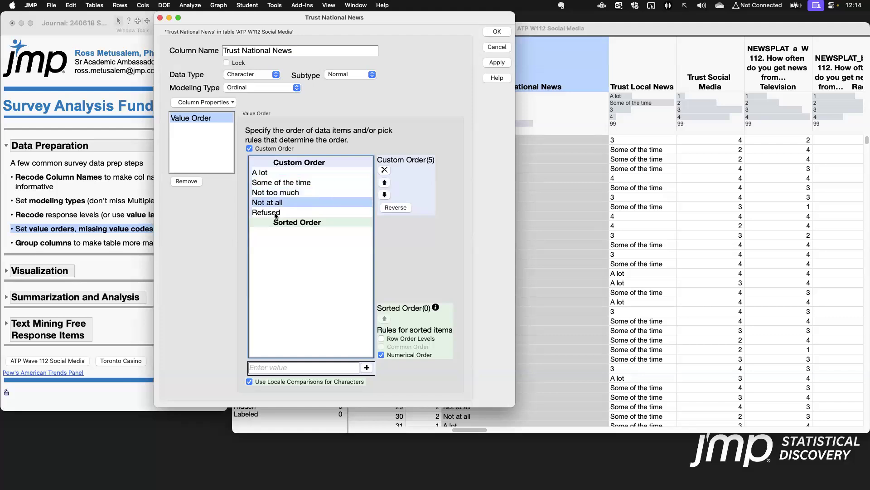
click(275, 212)
click(498, 31)
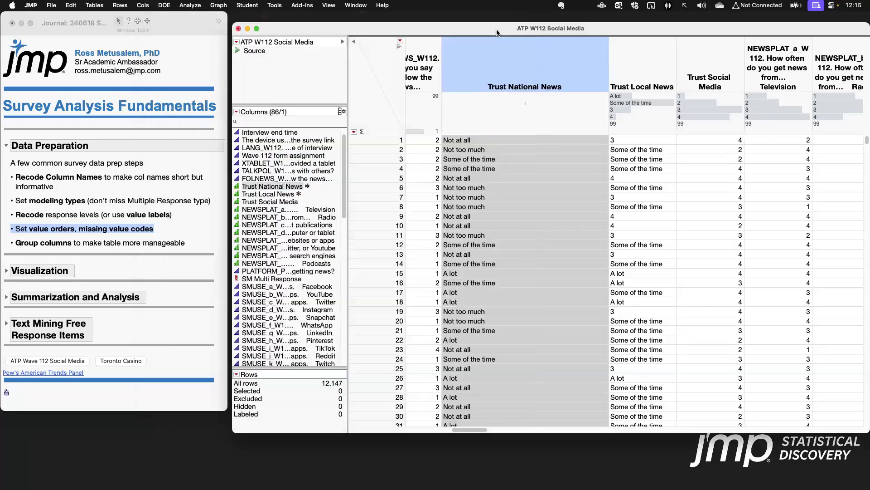
Examine the reordered header graph of Trust National News and select its "Refused" level to see how many rows it covers.
mouse_move(440, 89)
mouse_down()
mouse_move(477, 127)
mouse_move(612, 137)
mouse_up()
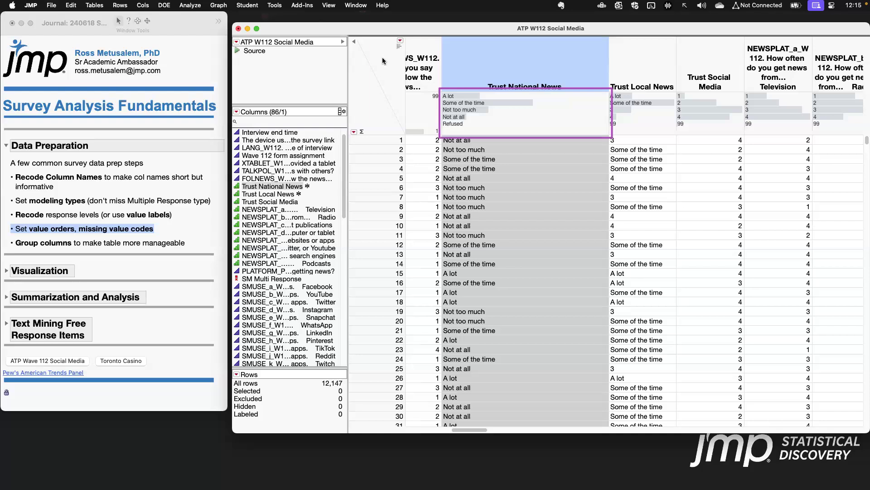
click(455, 124)
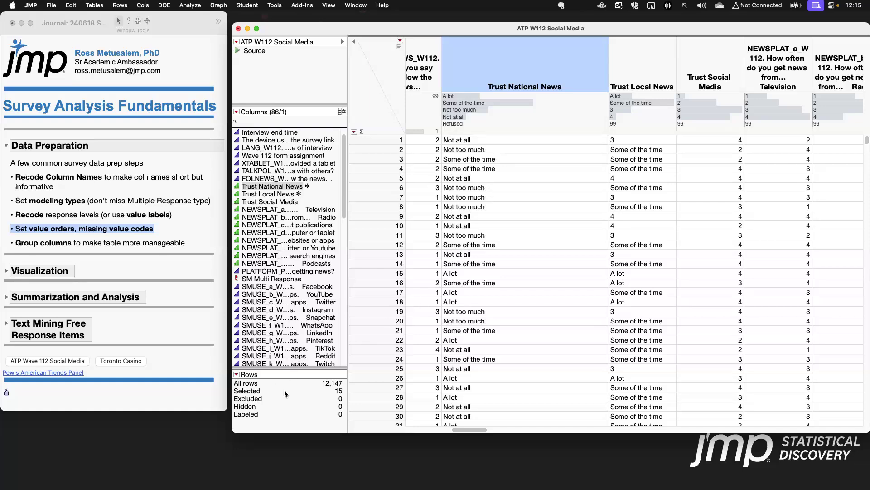
drag(232, 388, 347, 395)
Open Trust National News in Distribution, examine the "Refused" level's frequency and close the report.
right_click(516, 117)
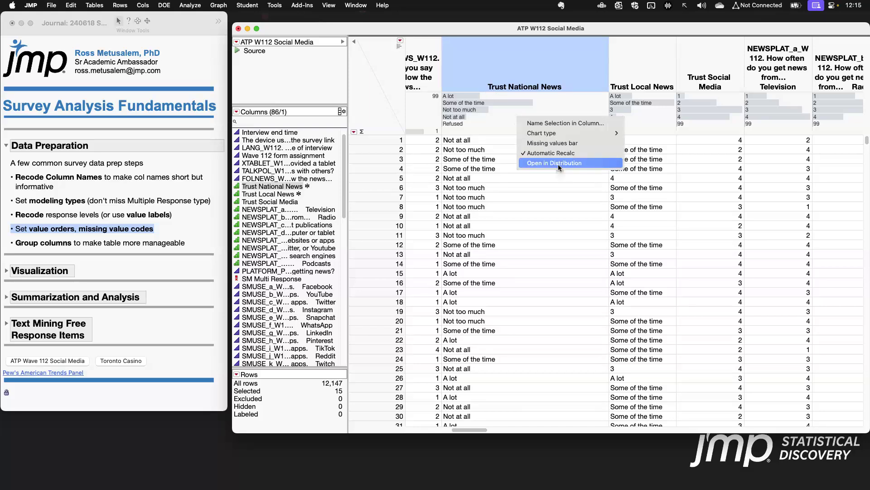
click(558, 163)
drag(261, 41, 374, 47)
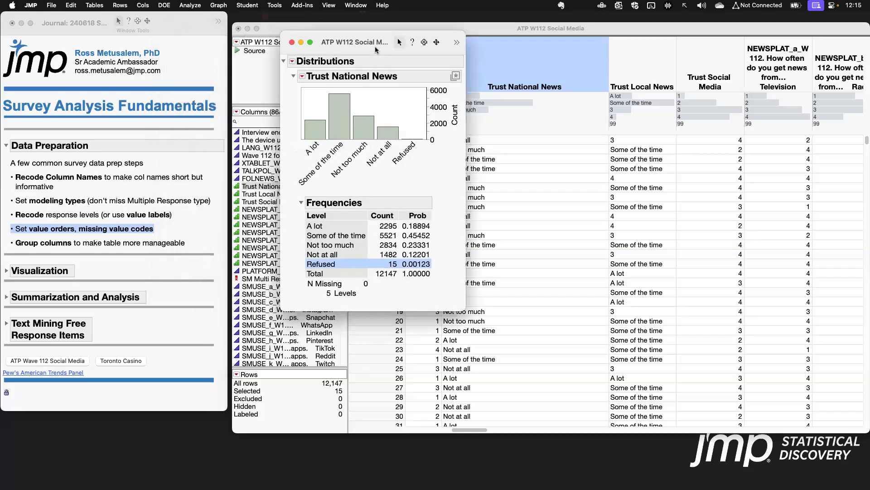
click(419, 265)
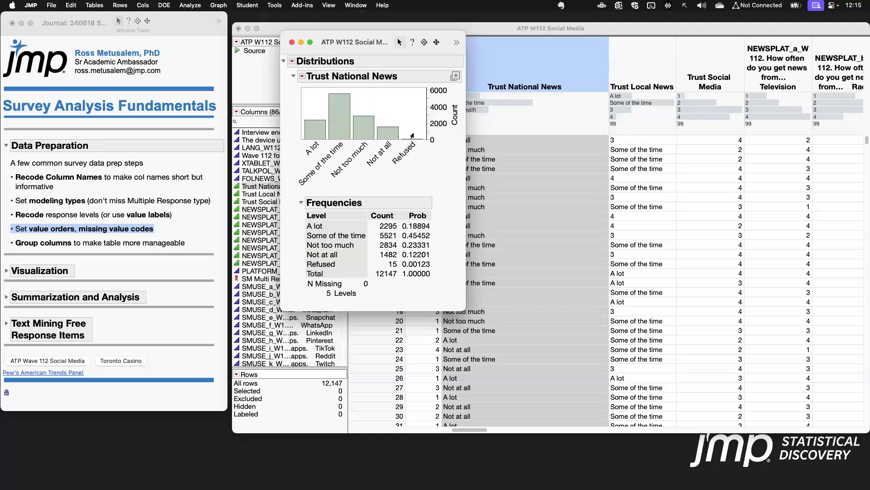
click(291, 42)
Add the Missing Value Codes property to Trust National News and enter "Refused" as a value treated as missing.
right_click(554, 64)
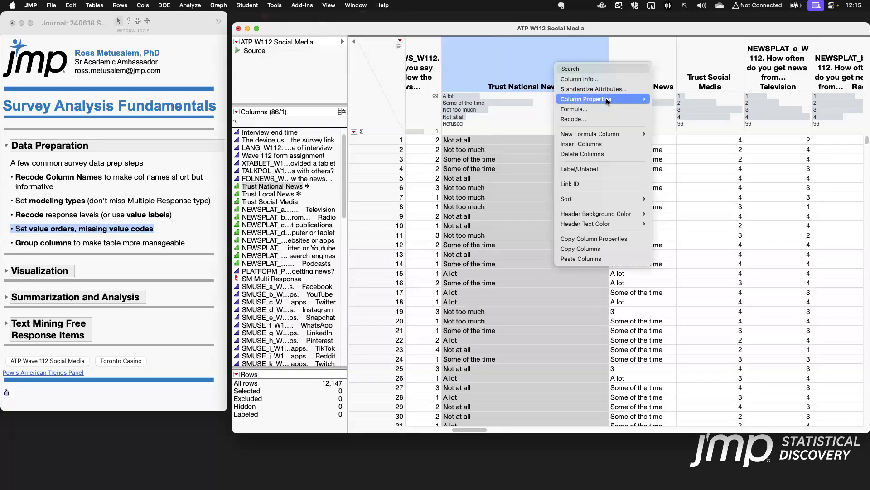
mouse_move(608, 100)
click(702, 112)
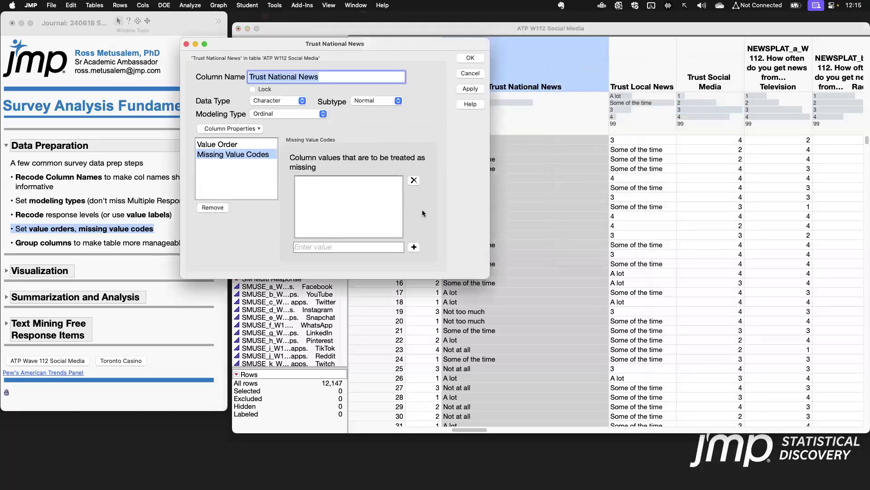
click(355, 247)
text(Refused)
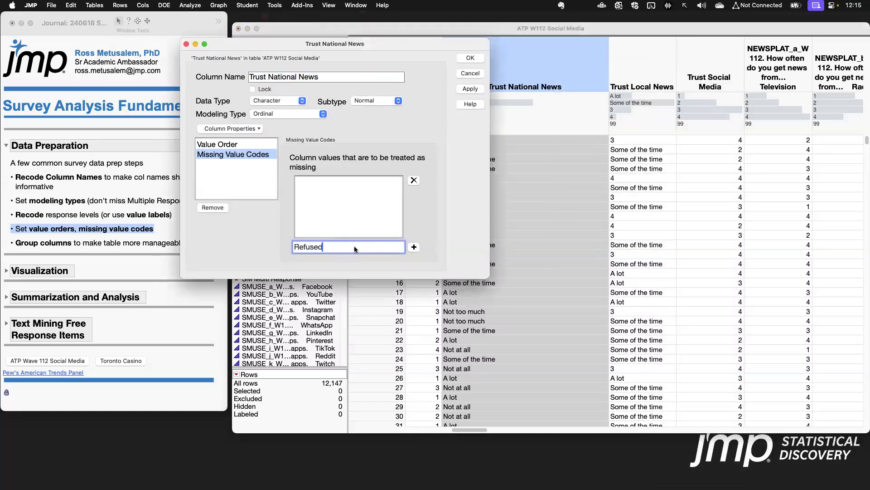
key(Return)
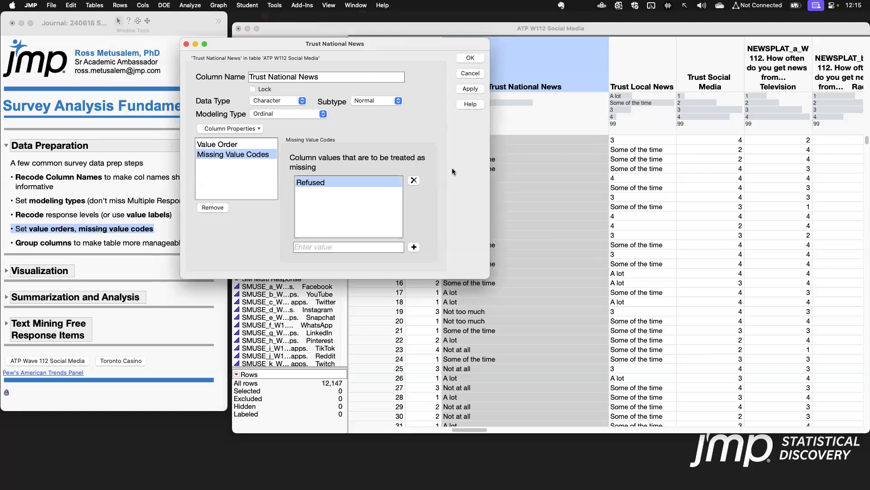
click(376, 246)
text(99)
key(BackSpace)
key(BackSpace)
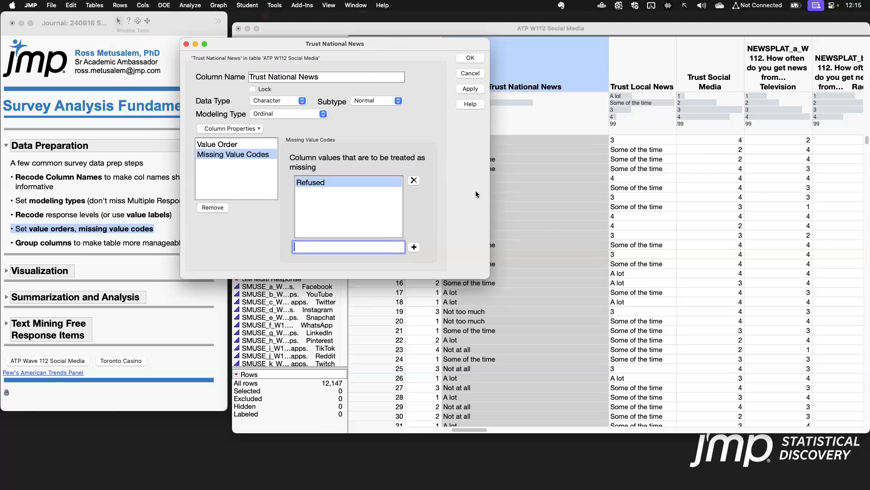
Apply the missing value code to Trust National News, check the column in Distribution, and clear the column selection.
click(471, 58)
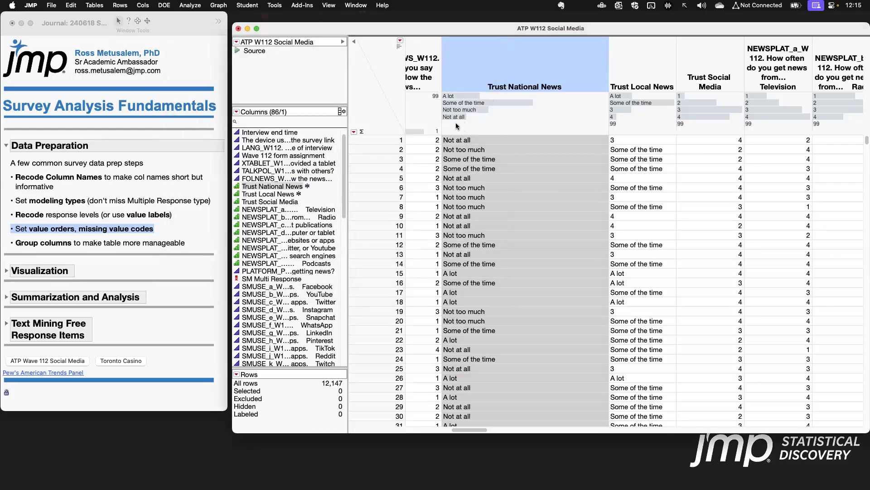
right_click(526, 117)
click(545, 152)
drag(270, 64, 388, 24)
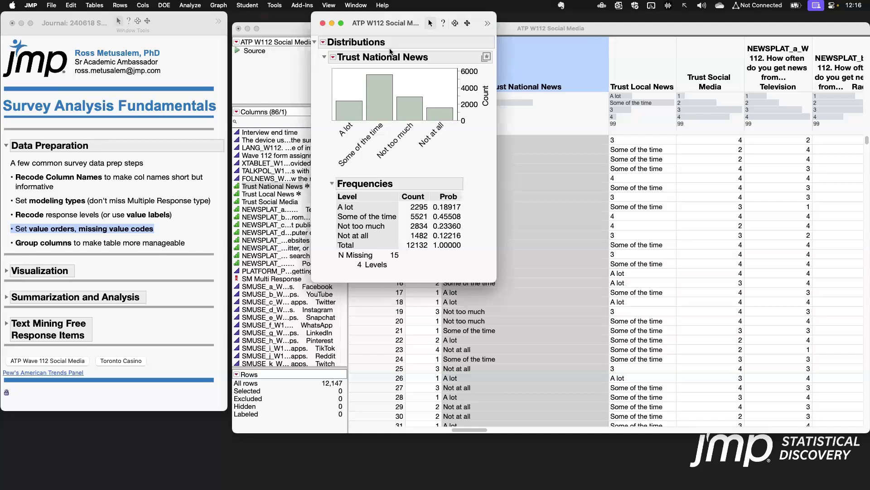
click(322, 23)
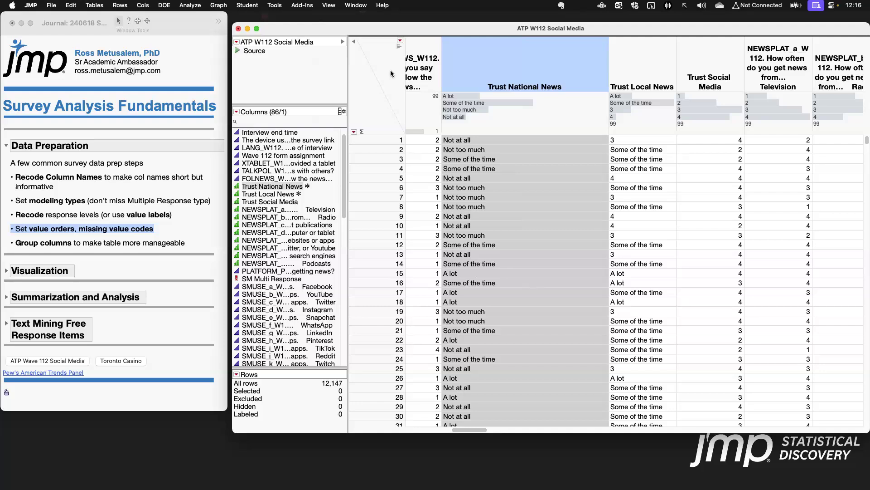
click(390, 71)
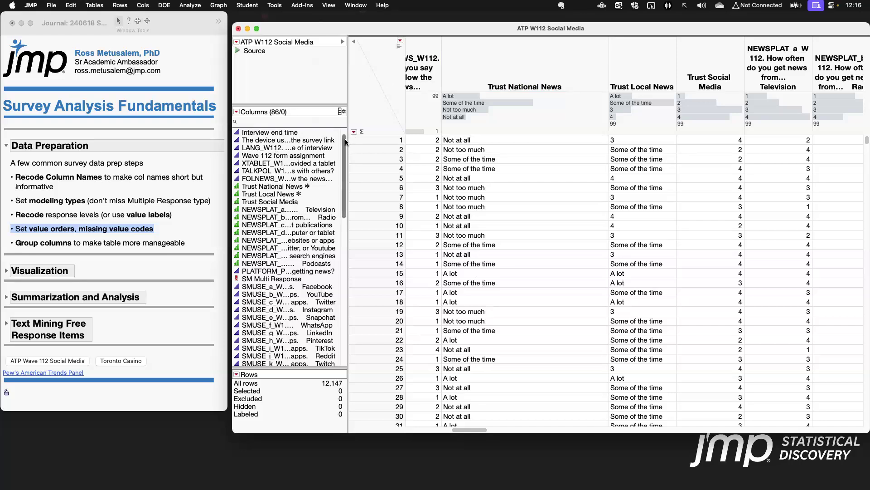
Examine the long ungrouped column list in the data table and in the Distribution launch dialog, and cancel the dialog.
drag(344, 139, 345, 179)
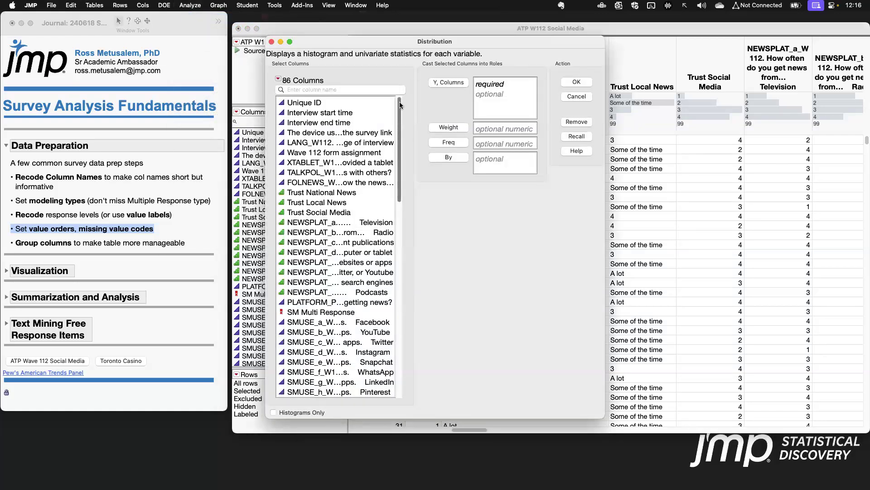
drag(399, 105, 400, 259)
scroll(405, 308, up, 15)
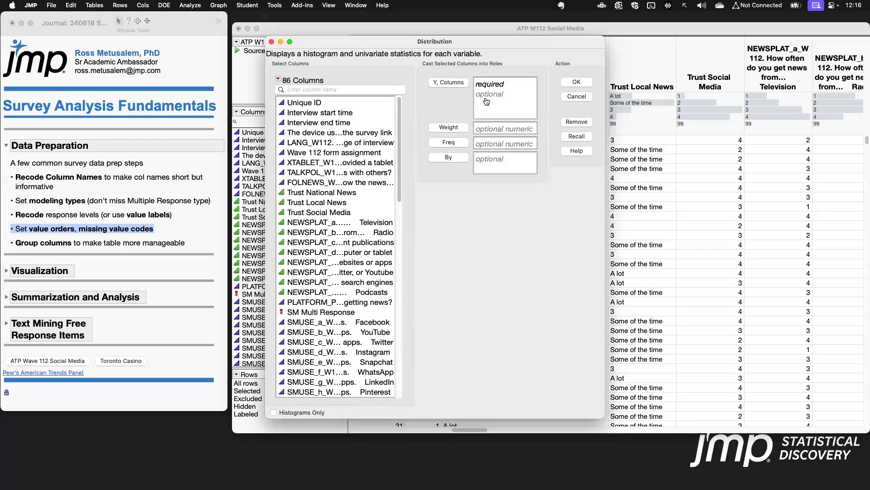
click(577, 96)
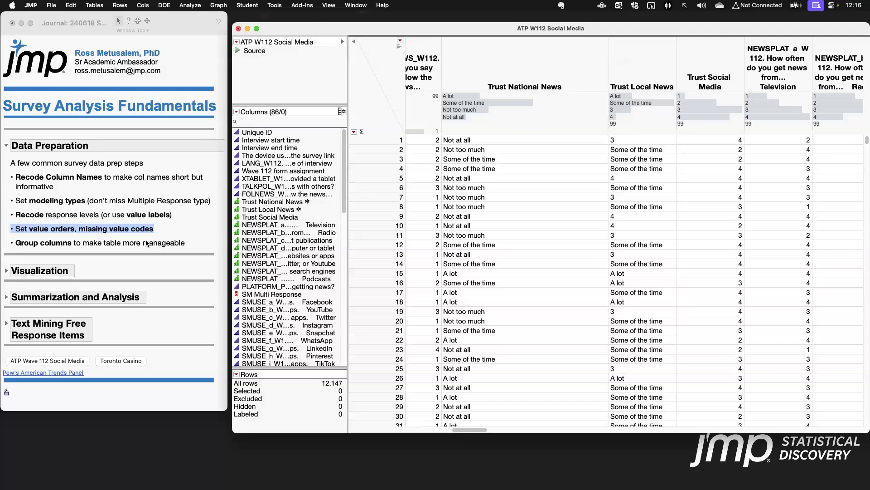
Group the Trust National News, Trust Local News and Trust Social Media columns, and expand and collapse the group to check its members.
click(132, 245)
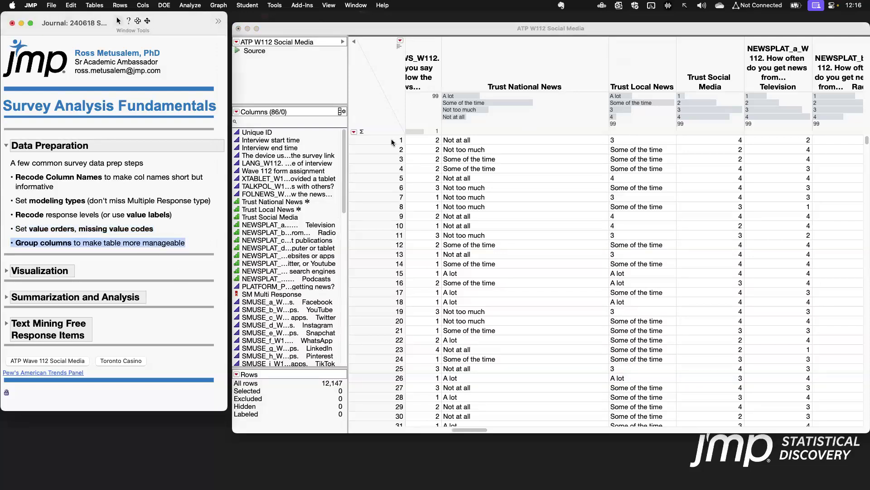
click(257, 201)
shift+click(256, 217)
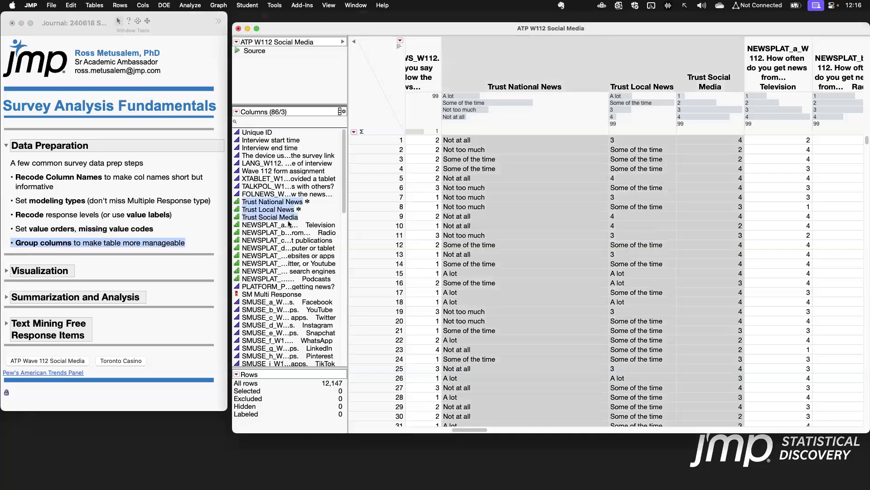
right_click(266, 209)
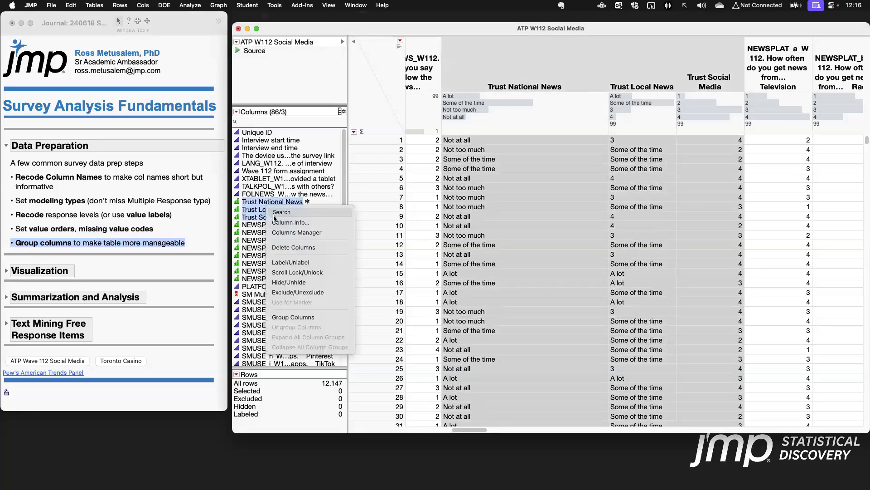
click(316, 317)
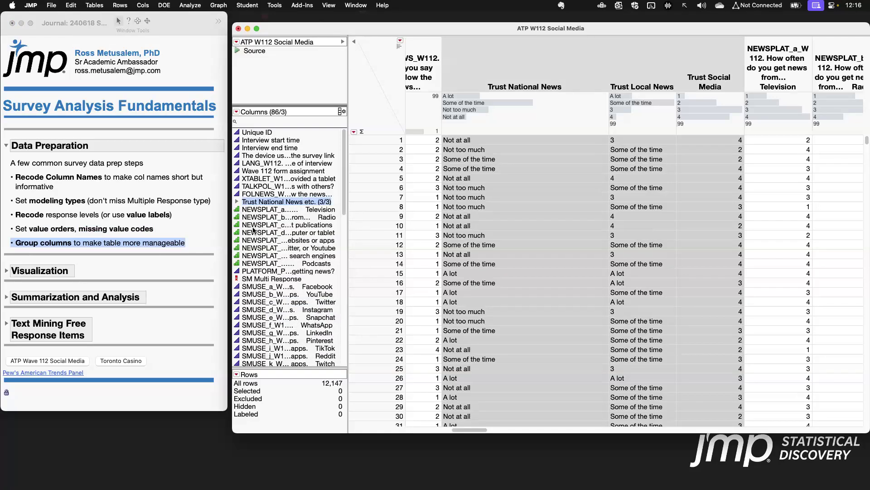
click(236, 202)
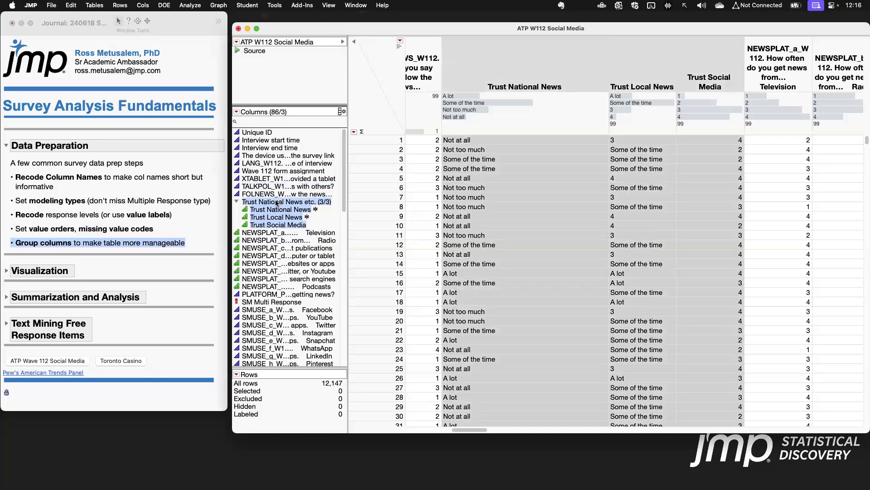
click(276, 194)
click(238, 202)
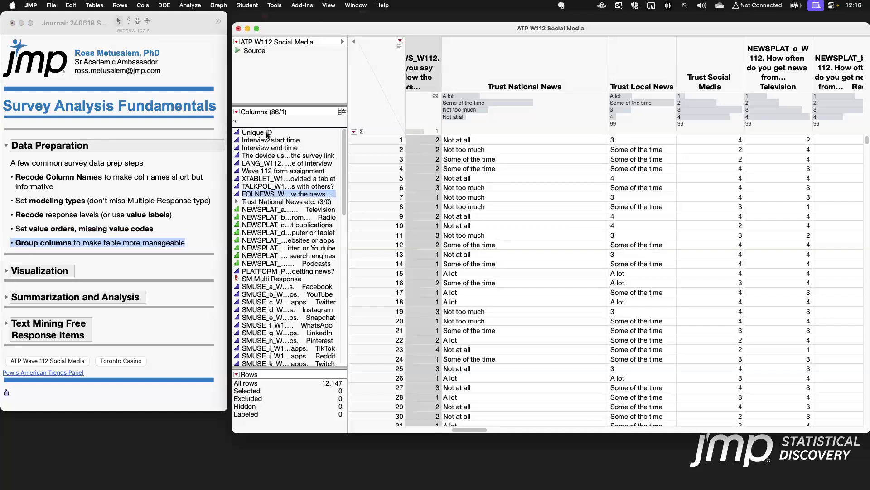
Group the eight NEWSPLAT columns, from Television through Podcasts.
drag(278, 211, 272, 267)
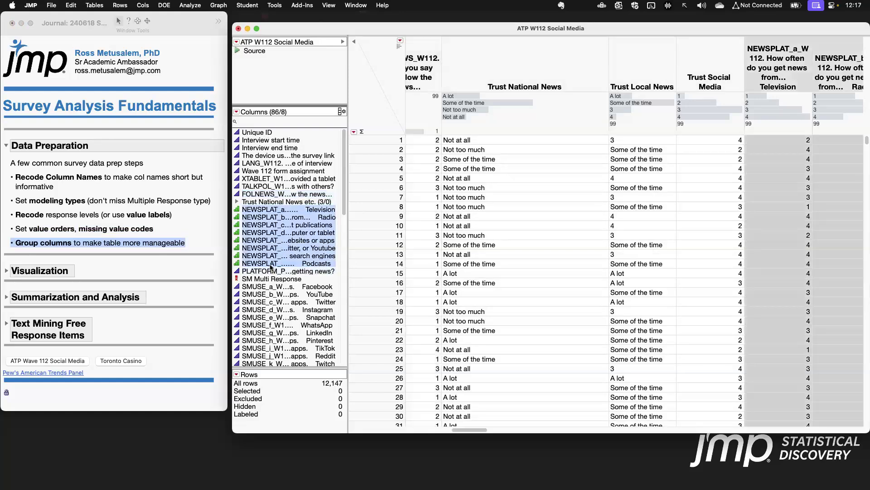
right_click(270, 255)
click(304, 365)
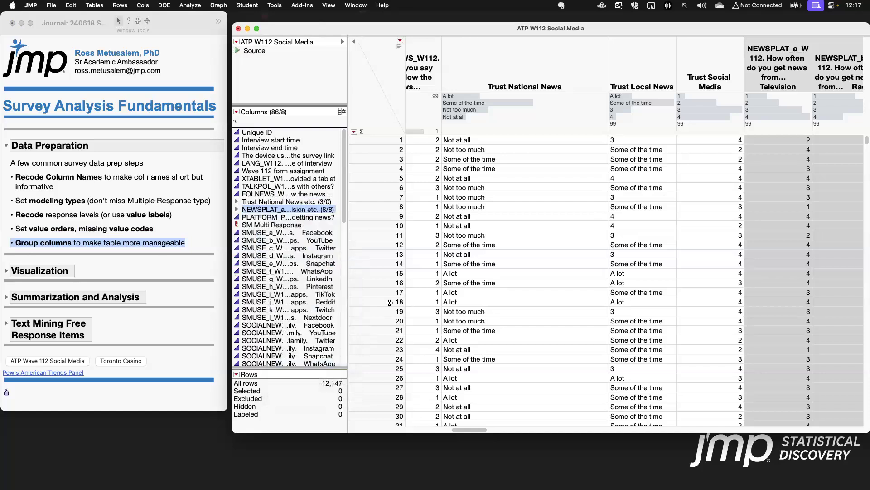
Group the twelve SMUSE columns, from Facebook through Nextdoor.
drag(270, 232, 263, 319)
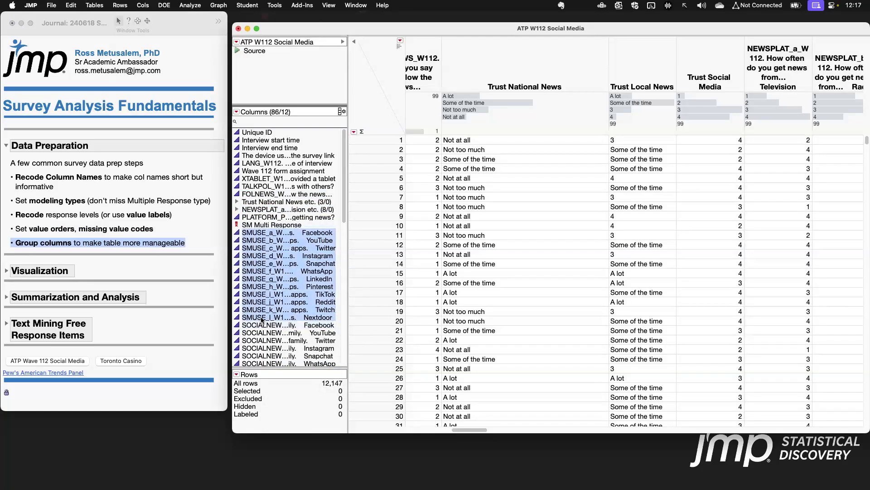
right_click(250, 274)
click(288, 386)
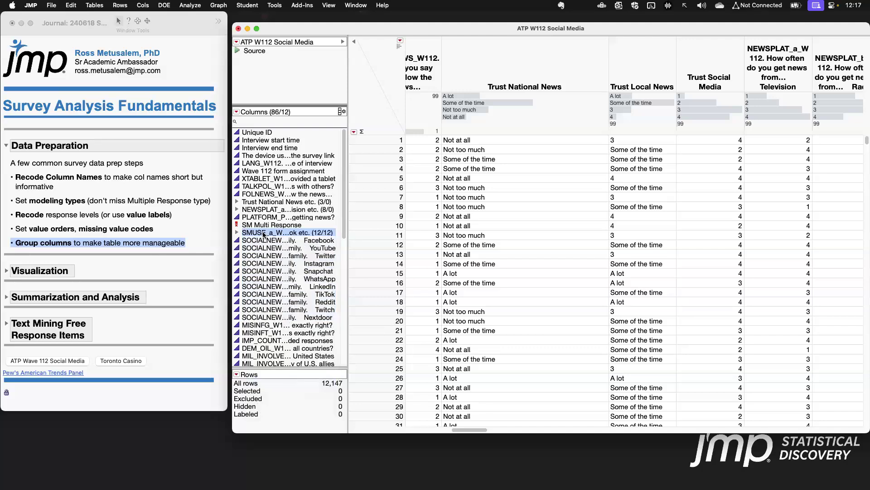
Group the eleven SOCIALNEWS columns, from Facebook through Nextdoor, and clear the column selection.
drag(261, 240, 267, 318)
right_click(266, 318)
click(290, 429)
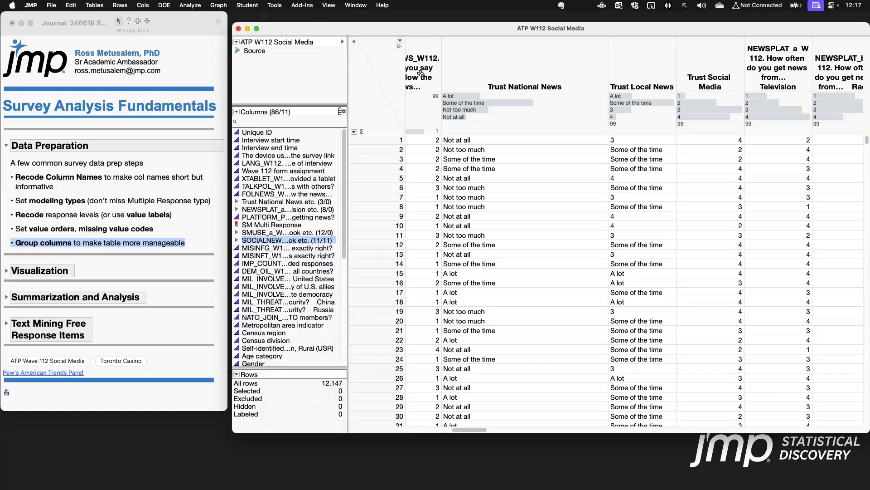
click(390, 79)
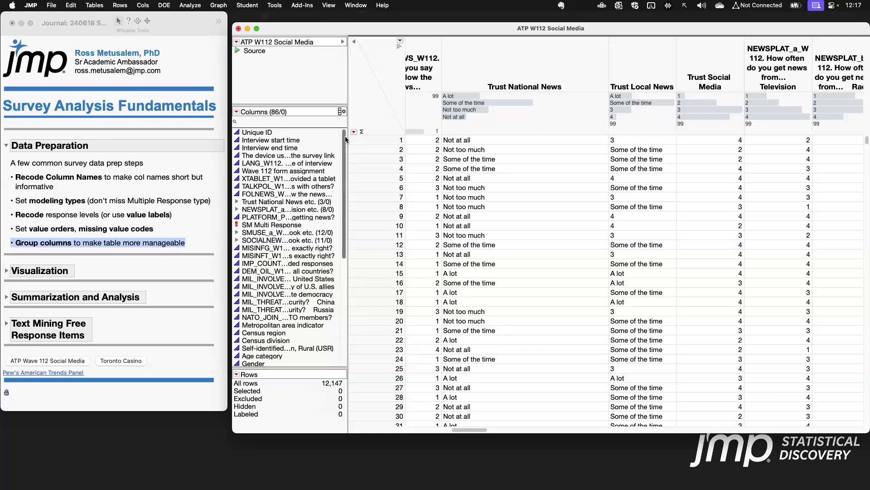
Put away the Data Preparation notes and the working table, and open the prepared ATP Wave 112 Social Media table from the journal.
click(185, 241)
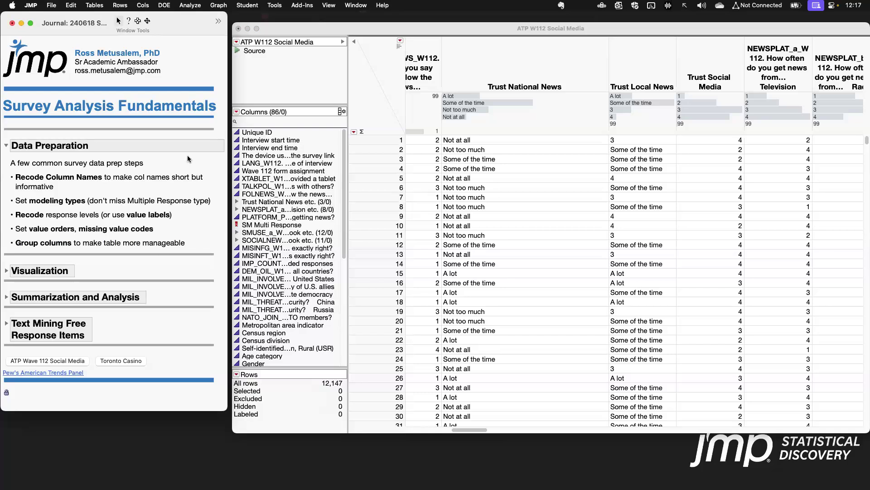
click(6, 145)
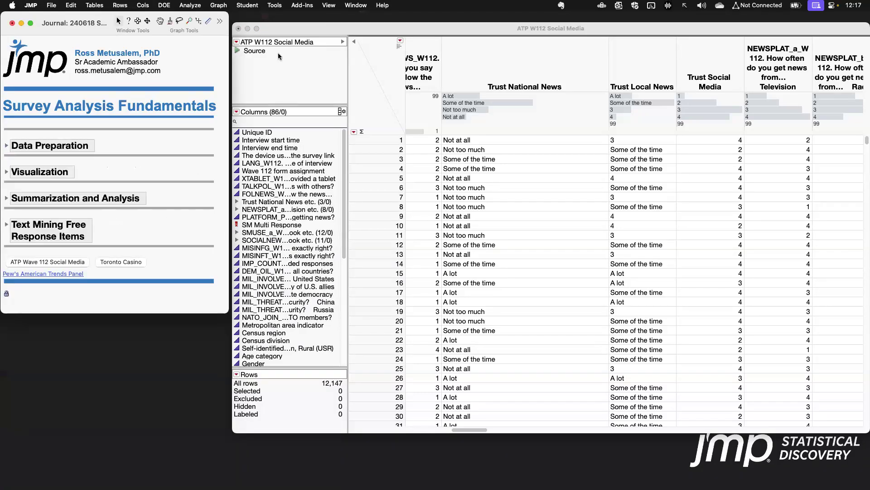
click(248, 29)
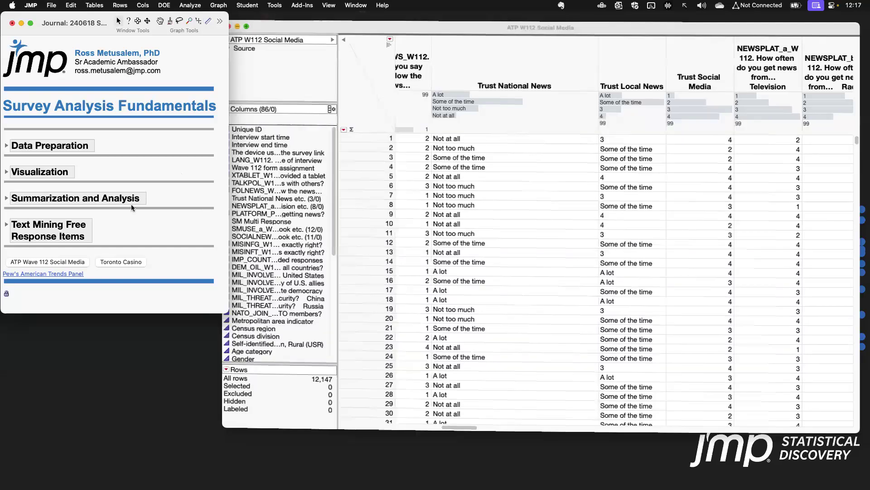
click(72, 263)
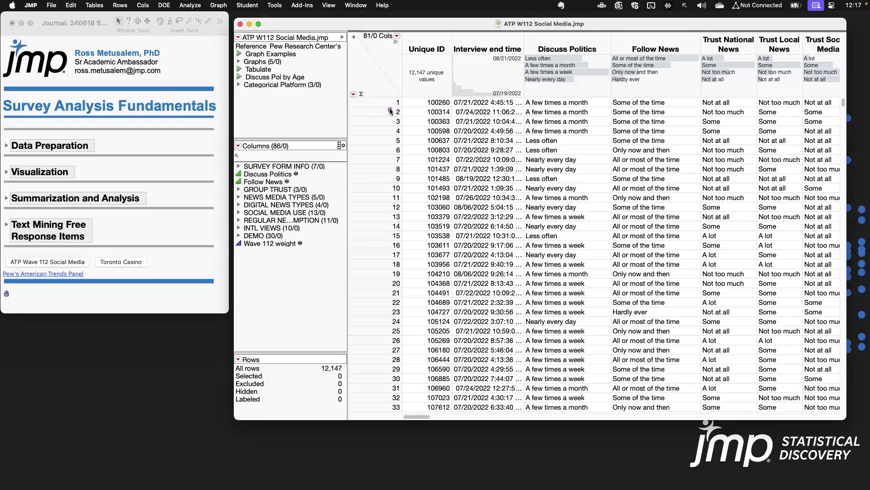
Open the Columns Manager for the prepared table, expand GROUP TRUST and select Trust National News to examine its properties.
click(344, 148)
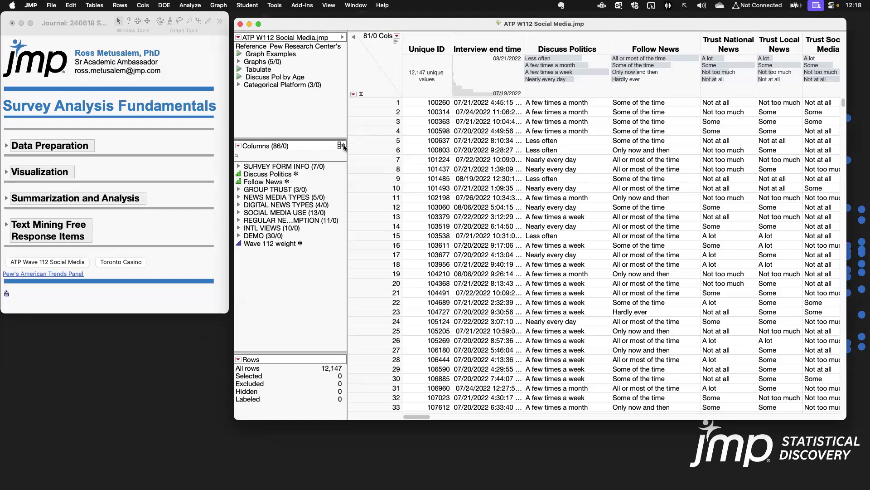
drag(383, 89, 407, 39)
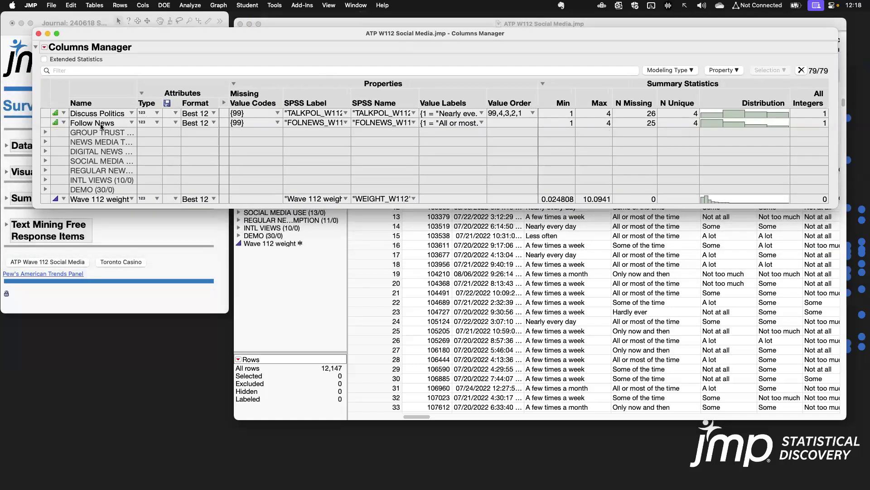
click(45, 132)
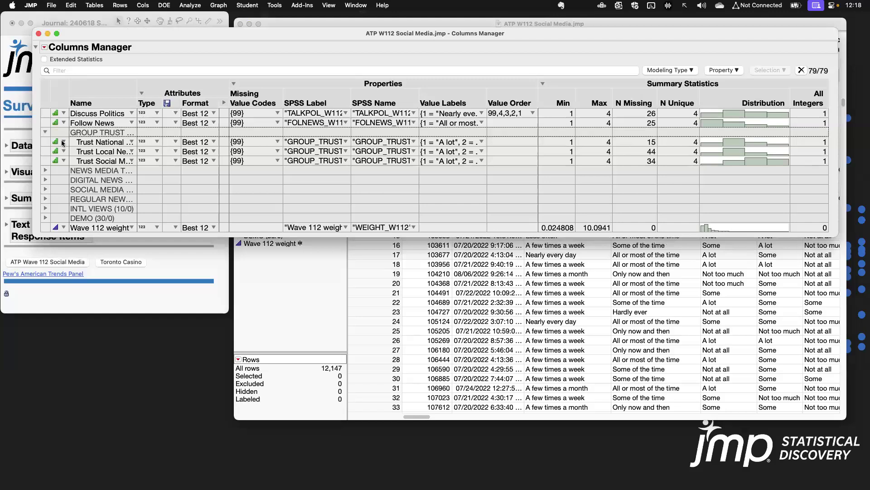
click(58, 141)
click(156, 61)
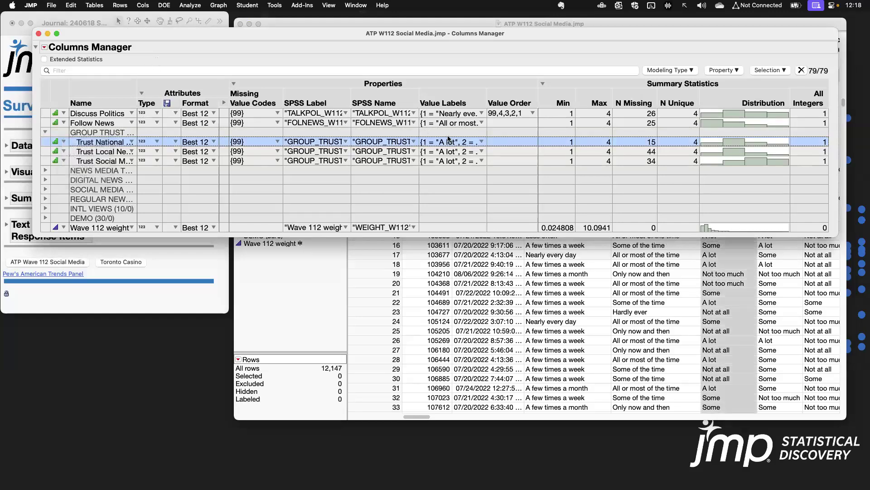
View the value labels of Trust National News without changing them, close the Columns Manager and clear the column selection.
click(482, 142)
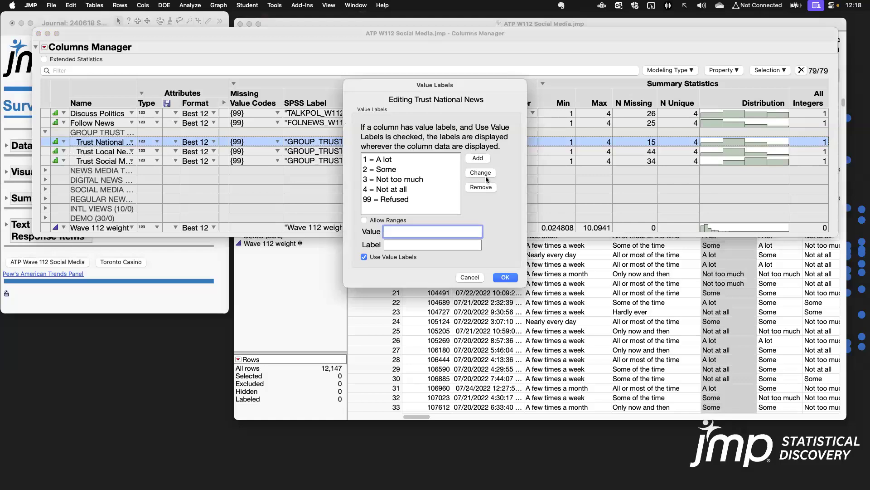
click(469, 277)
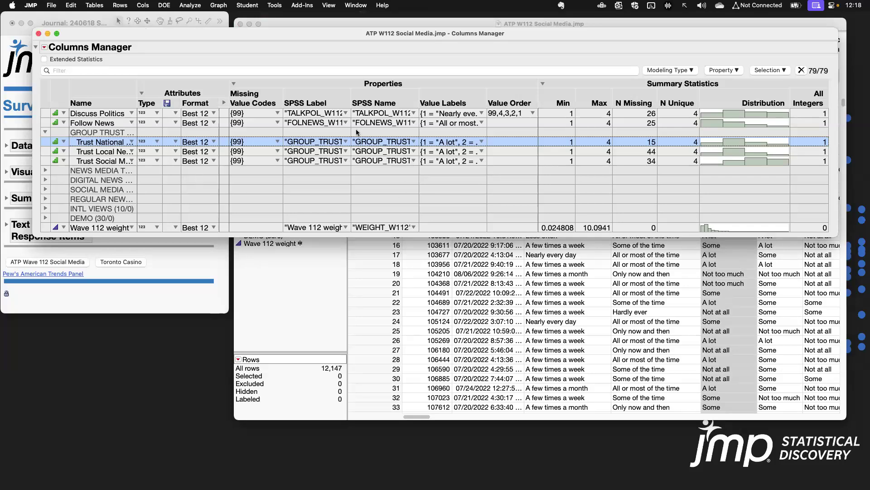
click(39, 33)
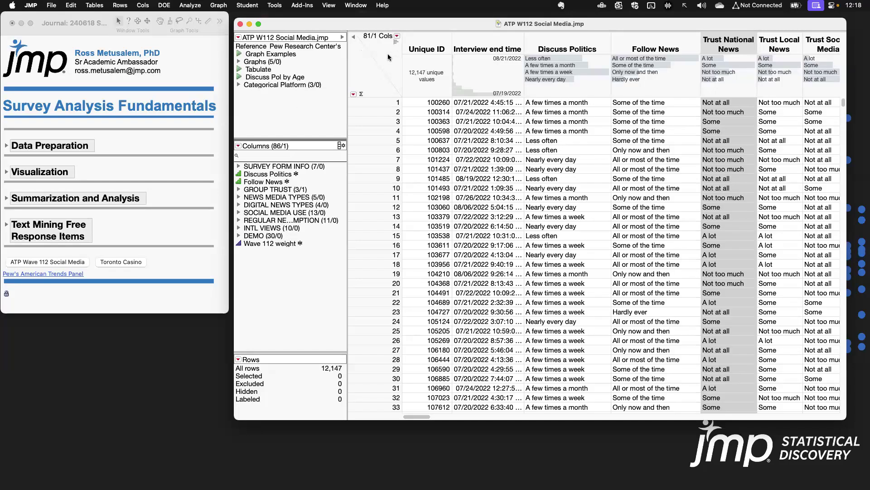
click(371, 87)
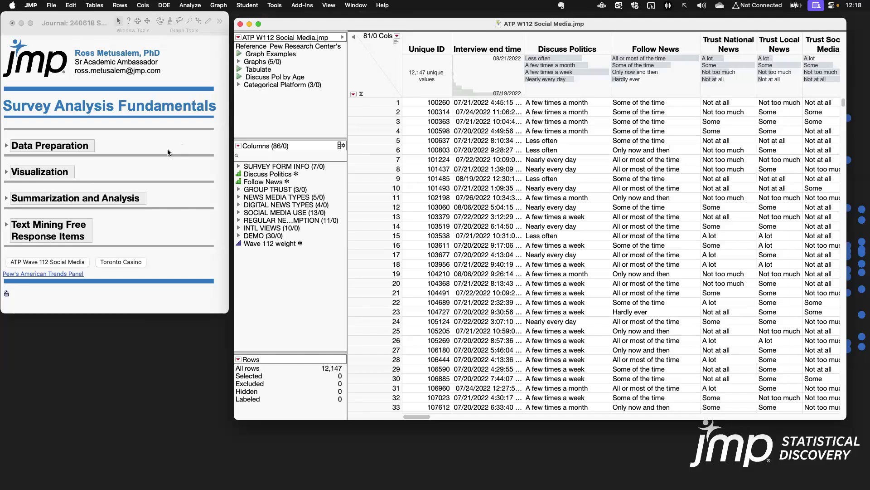
Expand the table's saved Graphs scripts, run the Pie script and move the resulting chart window beside the journal.
click(238, 62)
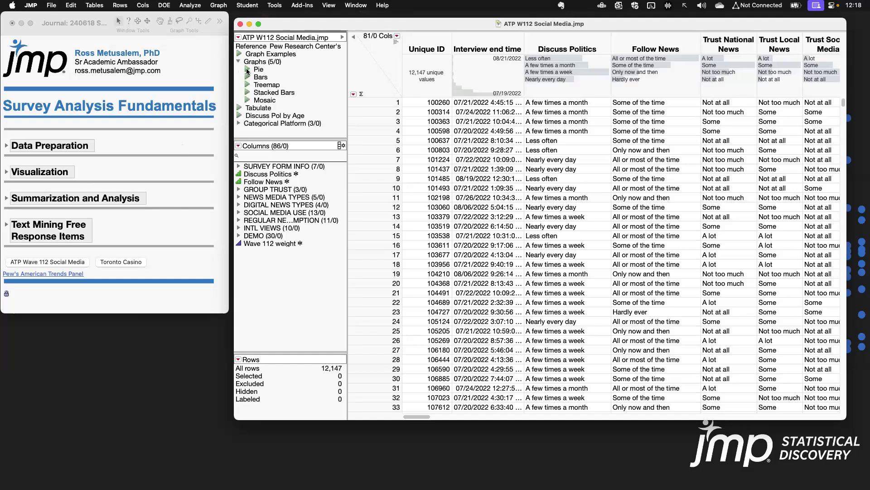
click(248, 69)
drag(94, 101, 368, 54)
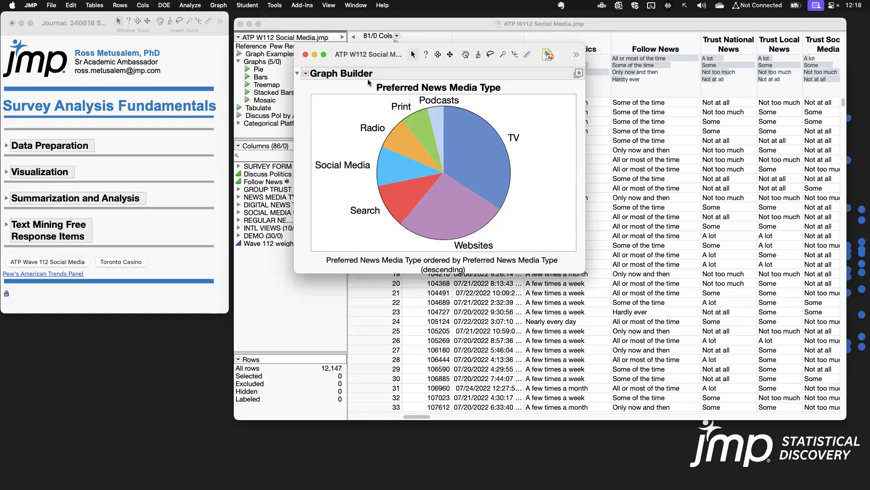
Expand the journal's Visualization section, highlight the single categorical variable and pie chart notes, and close the pie chart window.
click(74, 172)
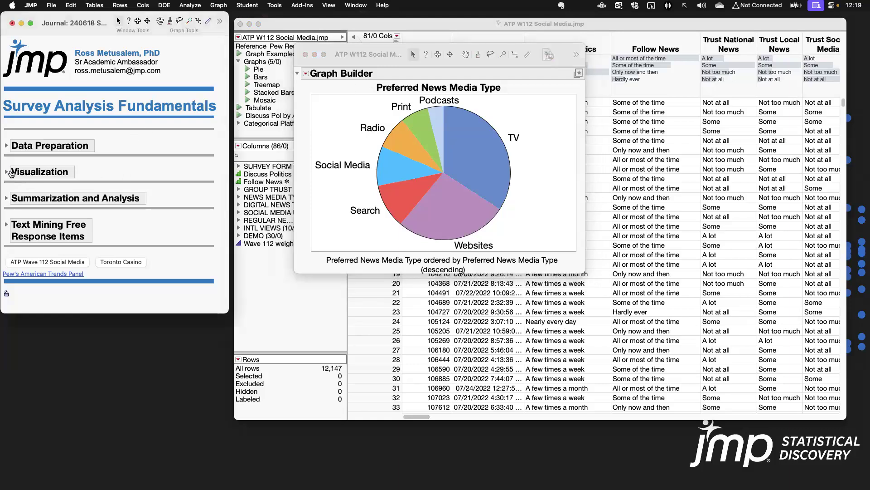
click(6, 173)
click(67, 191)
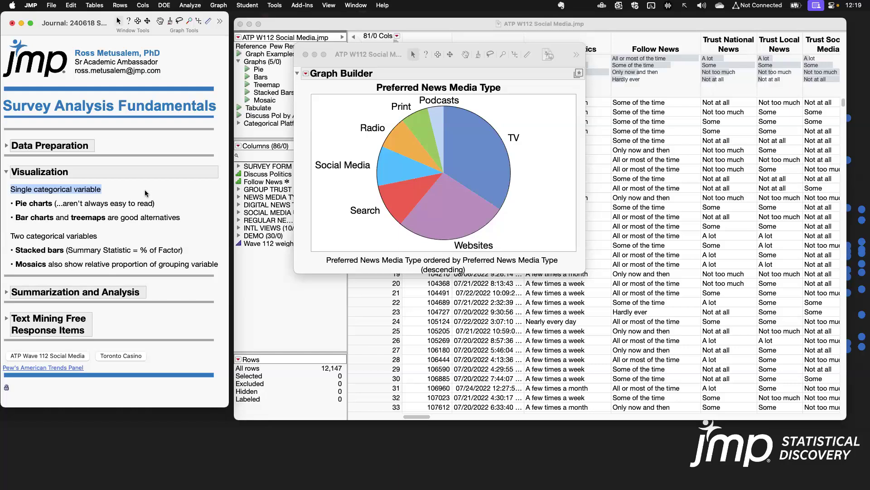
click(134, 205)
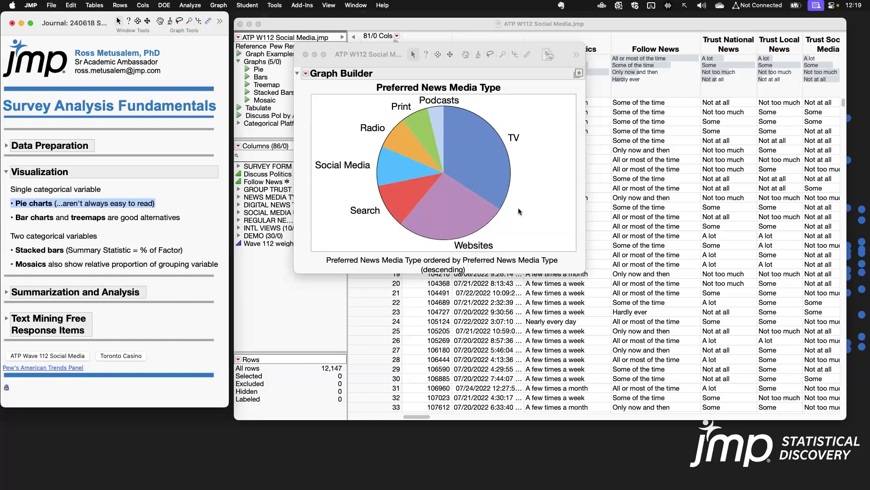
click(306, 55)
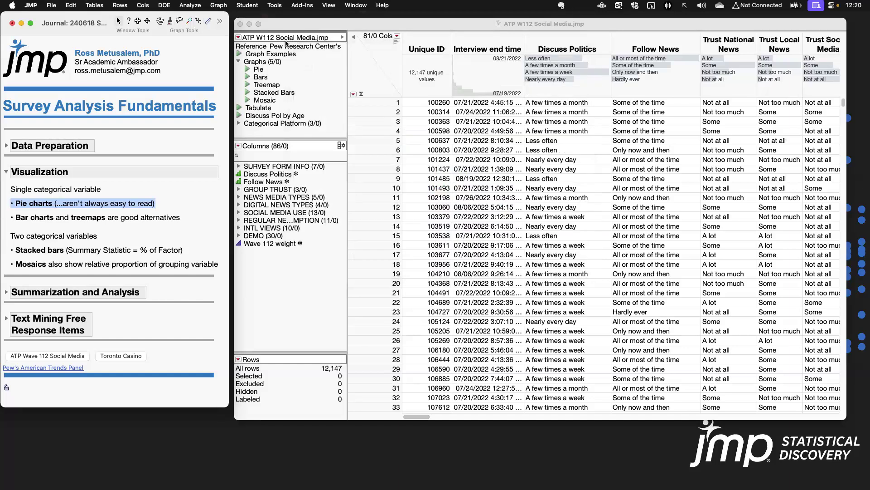
Open a blank Graph Builder for the prepared survey table and enlarge its window.
click(220, 5)
click(229, 20)
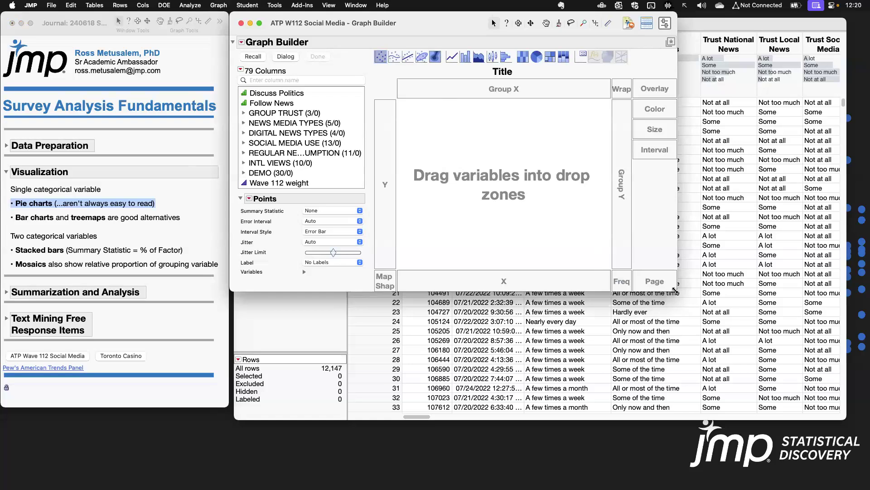
drag(674, 290, 818, 387)
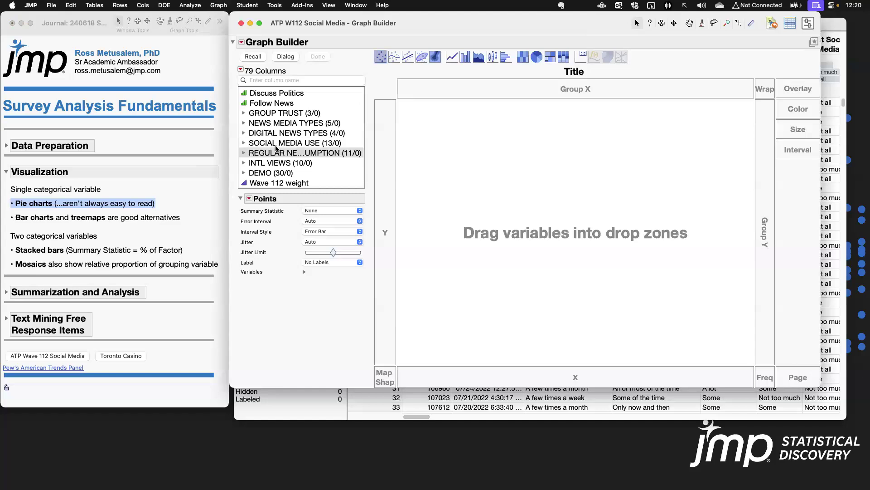
Graph Preferred News Media Type from the NEWS MEDIA TYPES group as a pie chart ordered by descending count.
click(243, 123)
click(291, 173)
drag(291, 175, 564, 268)
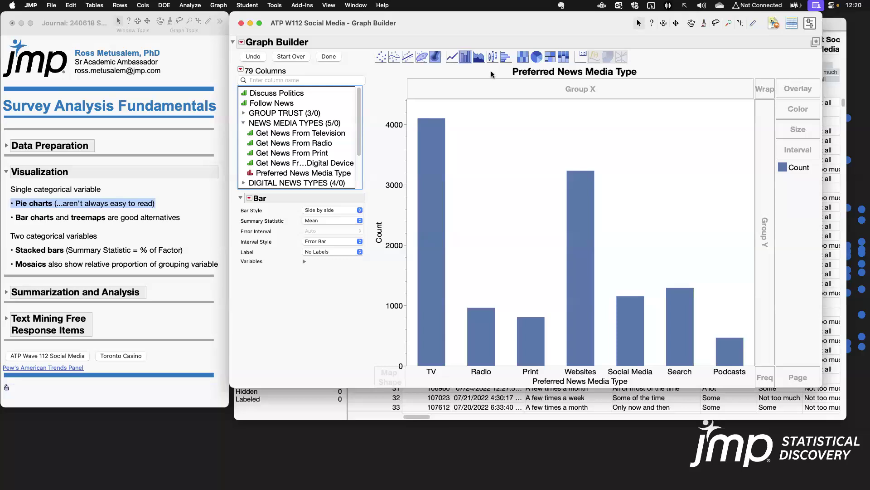
click(537, 57)
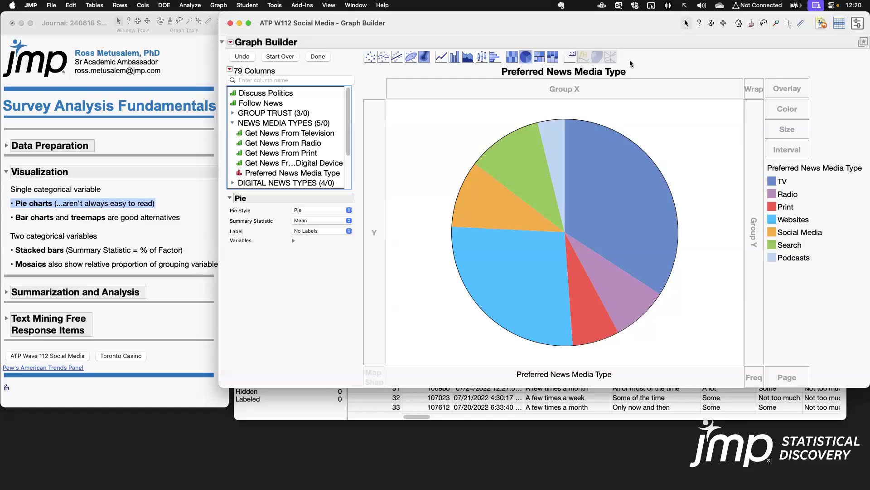
right_click(575, 375)
mouse_move(612, 400)
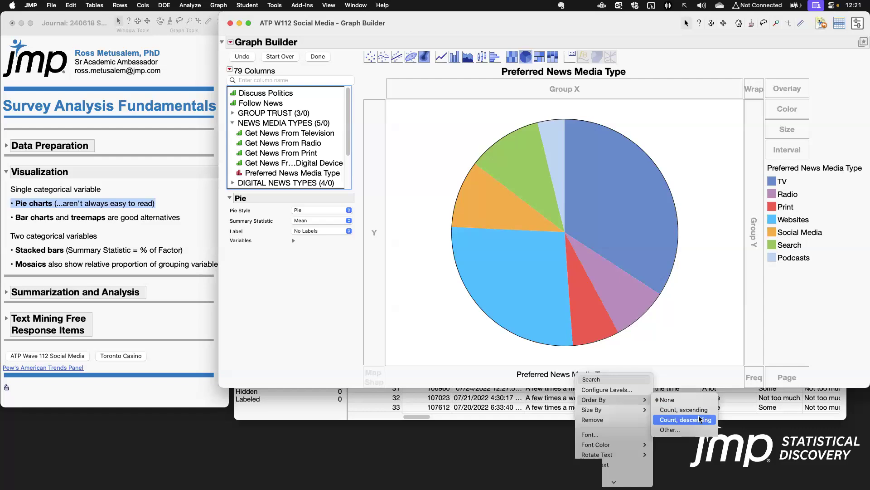
click(700, 419)
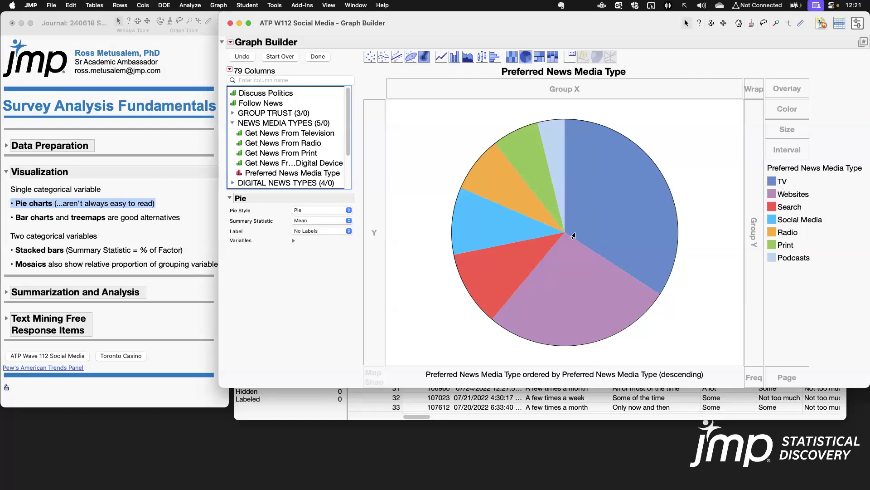
Label the pie slices by row and shift the Podcasts label away from the Print label.
click(345, 232)
click(334, 257)
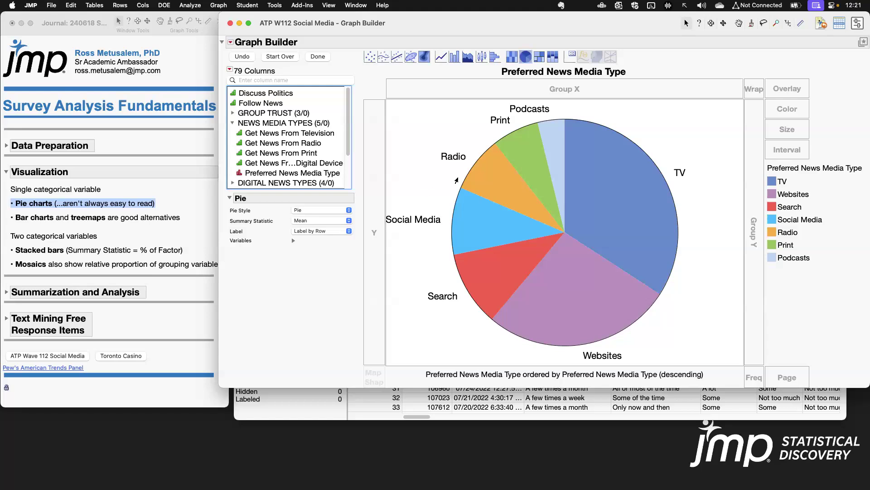
drag(533, 108, 561, 108)
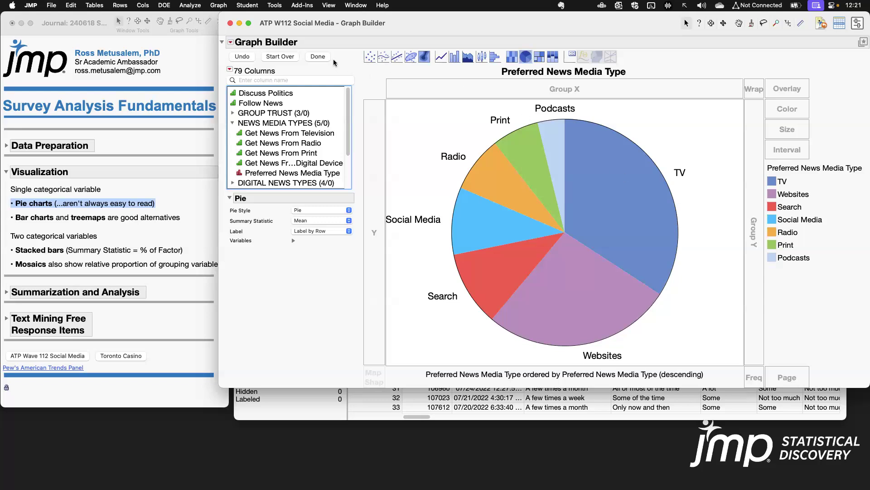
Finish the pie chart, move and shrink its window, and highlight the journal note about bar charts and treemaps.
click(319, 56)
drag(327, 29, 493, 31)
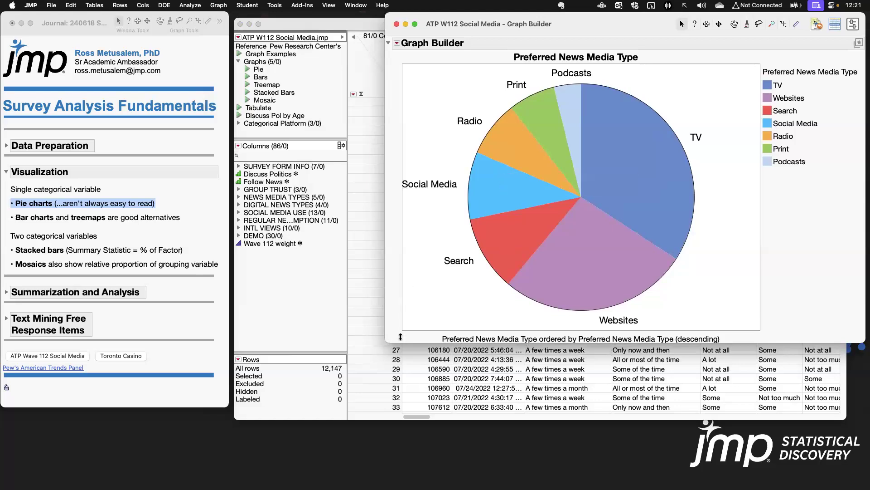
click(159, 221)
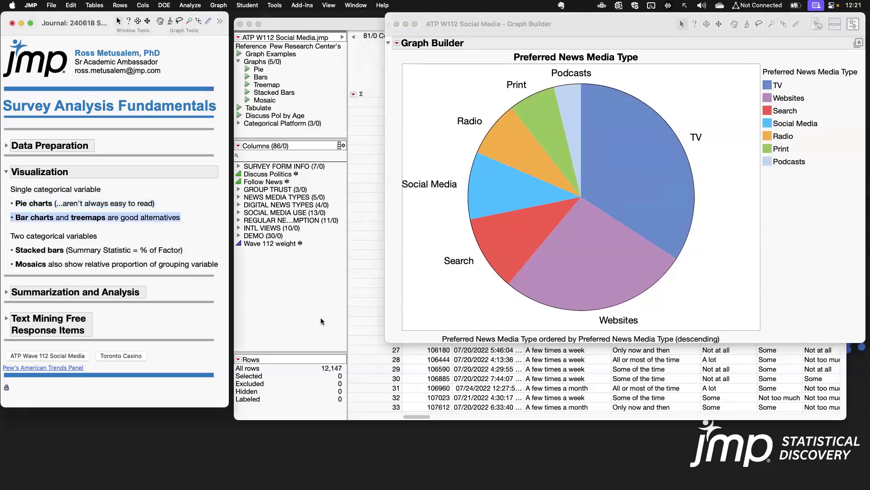
drag(388, 343, 499, 290)
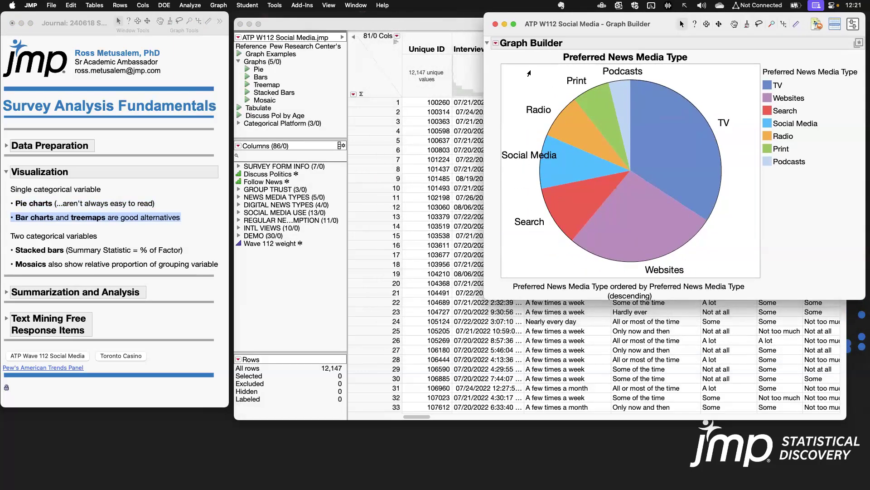
Open a second Graph Builder, chart Preferred News Media Type as bars and enlarge the window.
click(219, 5)
click(235, 15)
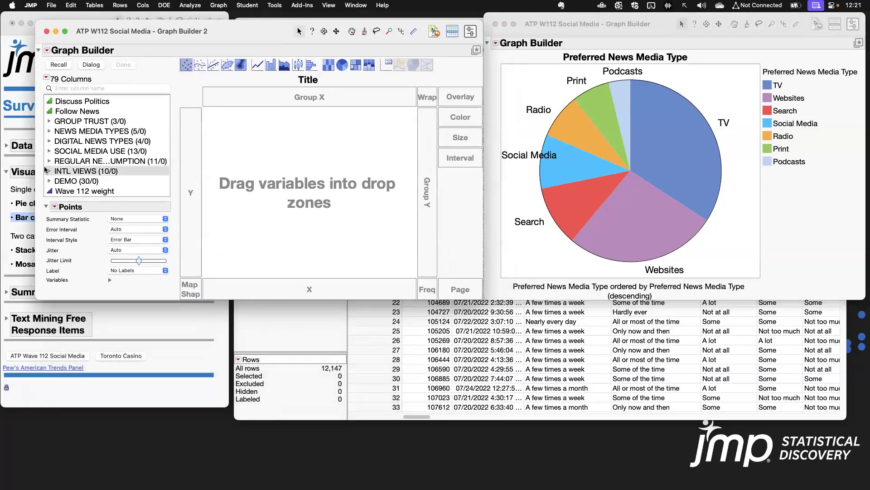
click(49, 151)
click(50, 143)
click(49, 141)
click(49, 131)
click(89, 181)
click(83, 182)
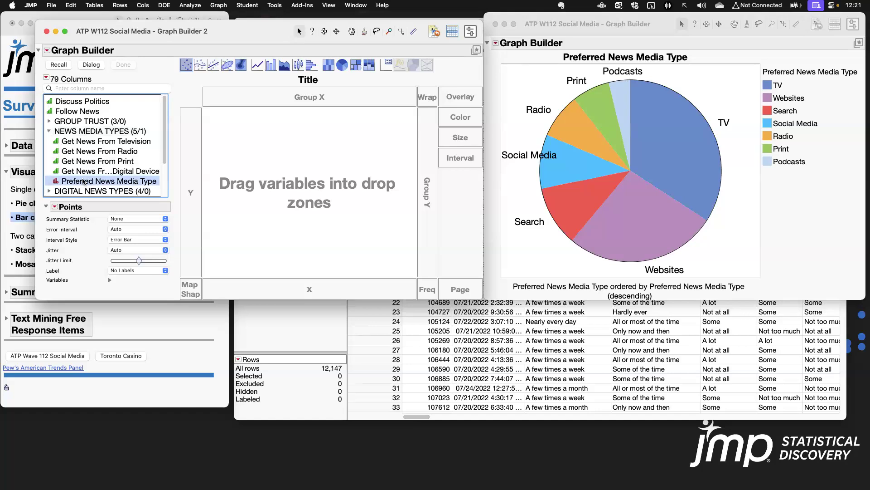
drag(82, 181, 320, 189)
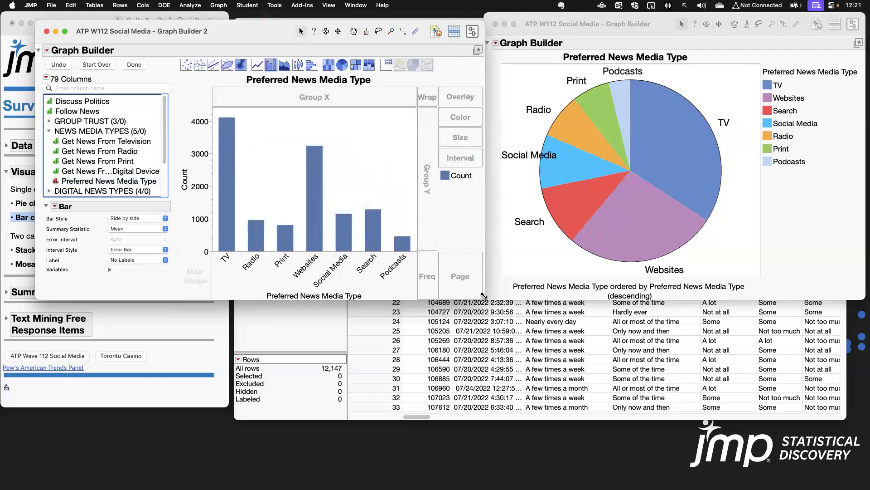
drag(483, 297, 508, 356)
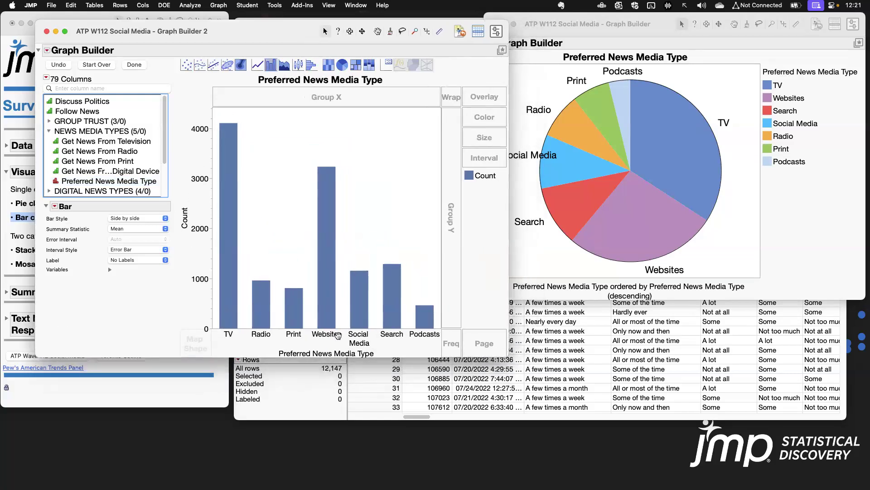
Order the bars by descending count and color them by Preferred News Media Type.
right_click(333, 354)
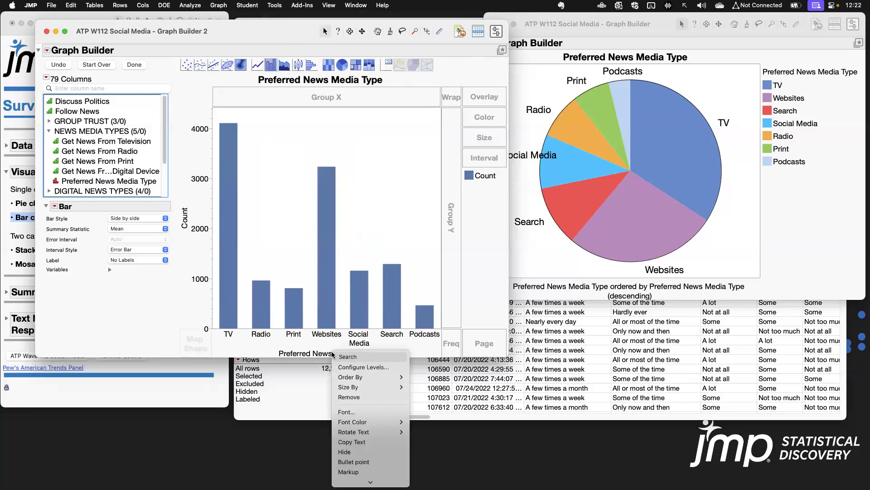
mouse_move(389, 377)
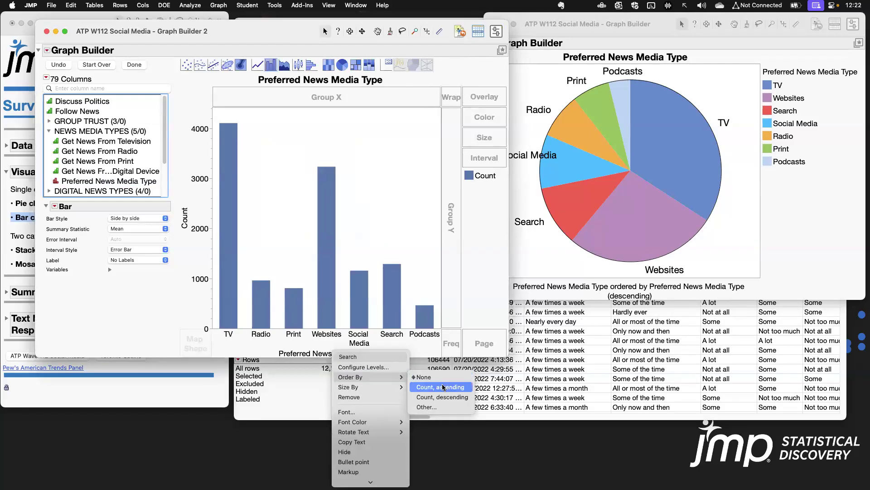
click(447, 396)
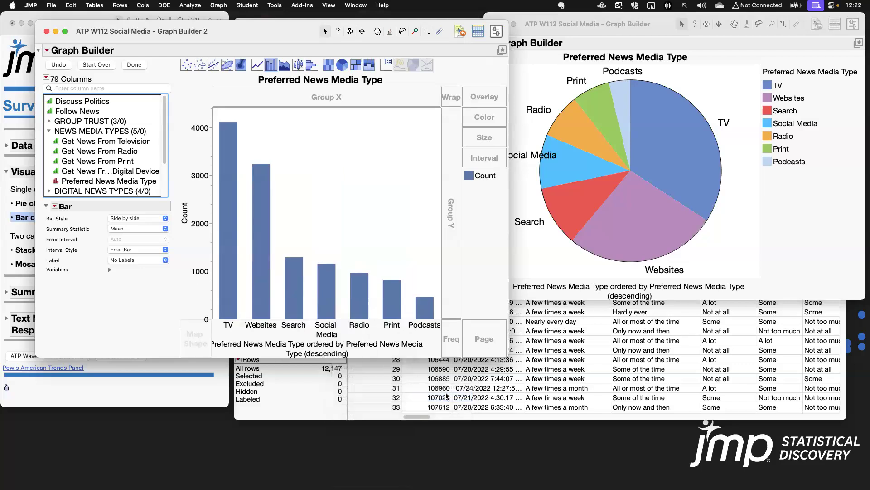
click(83, 181)
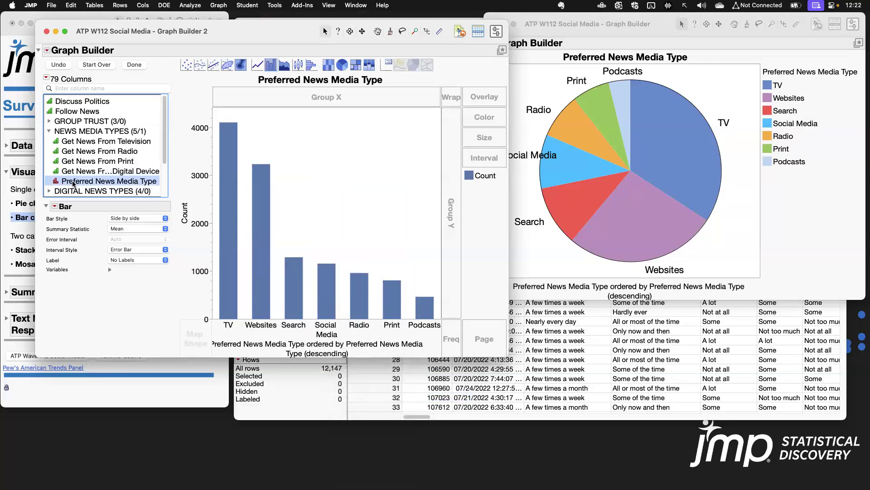
drag(82, 183, 485, 118)
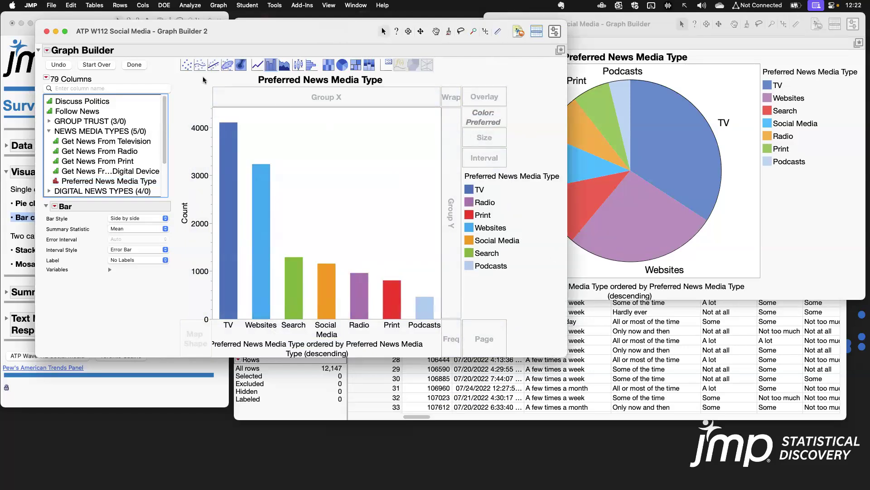
Finish the bar chart, inspect its Search and Social Media bars against the pie chart, and move its window.
click(138, 66)
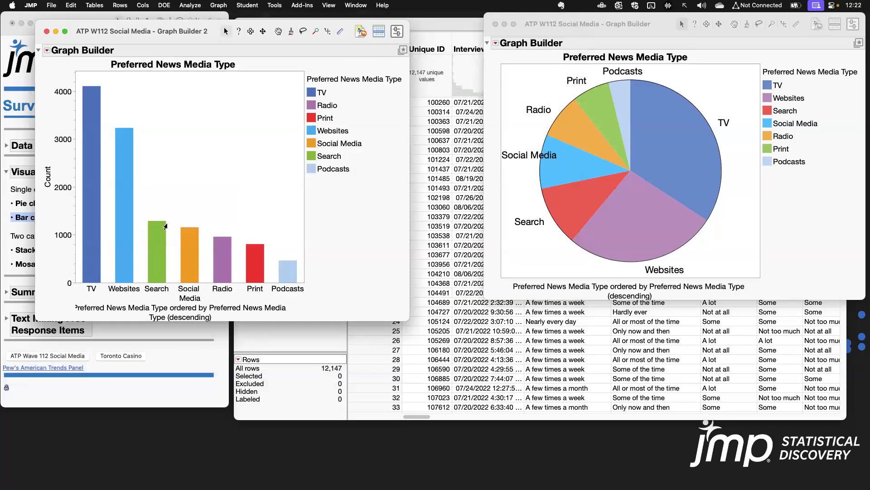
mouse_move(165, 224)
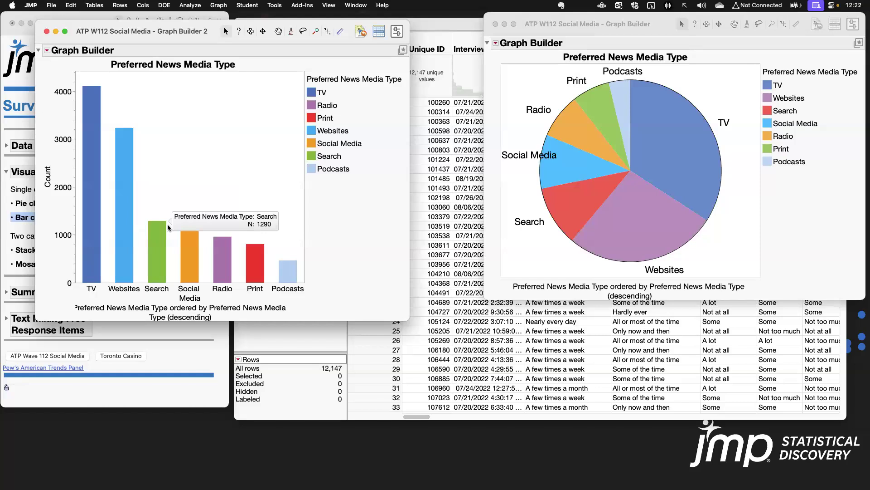
mouse_move(187, 248)
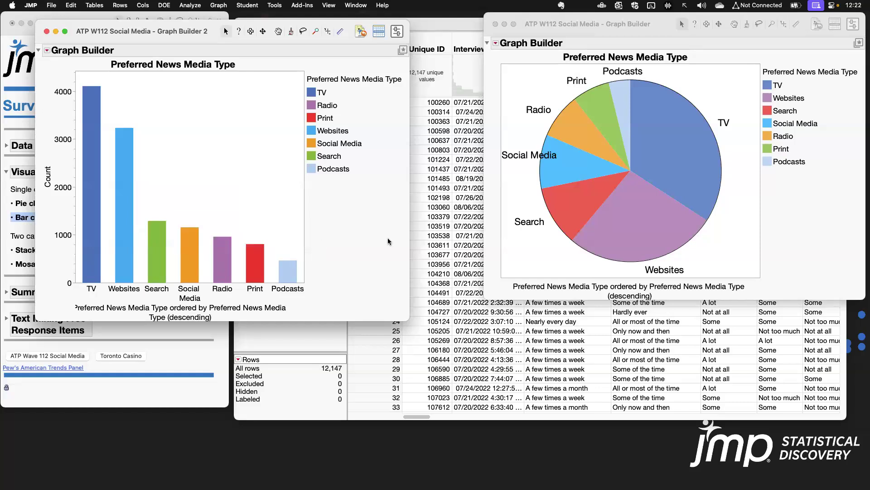
drag(156, 35, 234, 27)
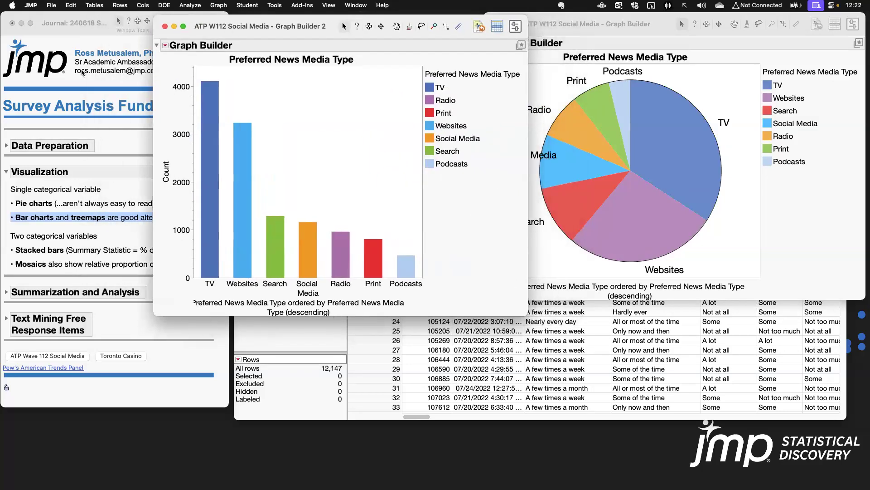
Reopen the bar chart's controls, set its summary statistic to % of Grand Total and rename the Count axis Pct.
click(165, 46)
click(179, 63)
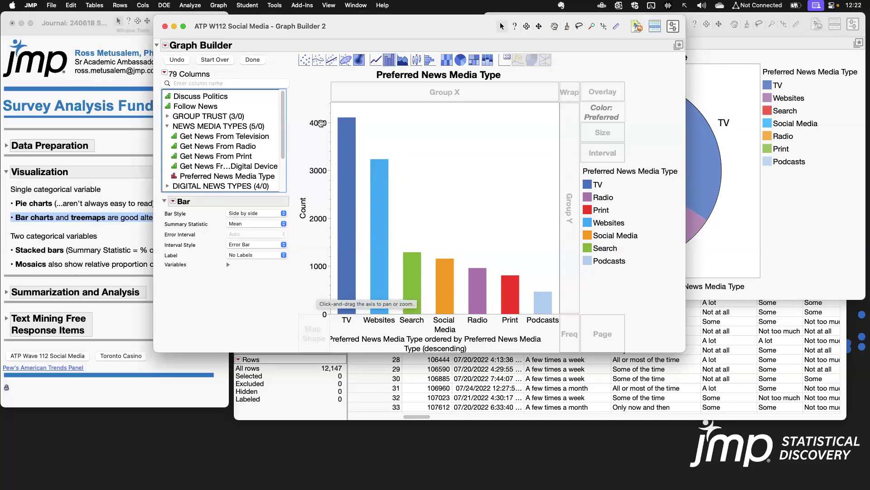
click(282, 226)
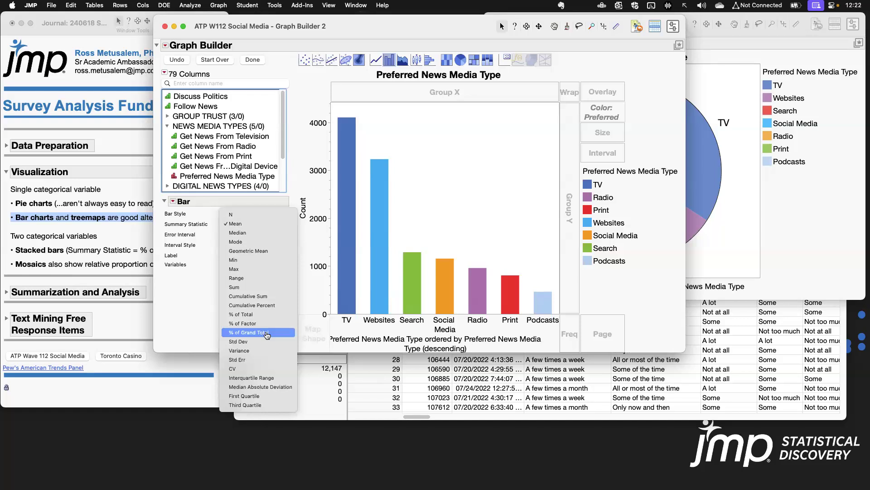
click(267, 335)
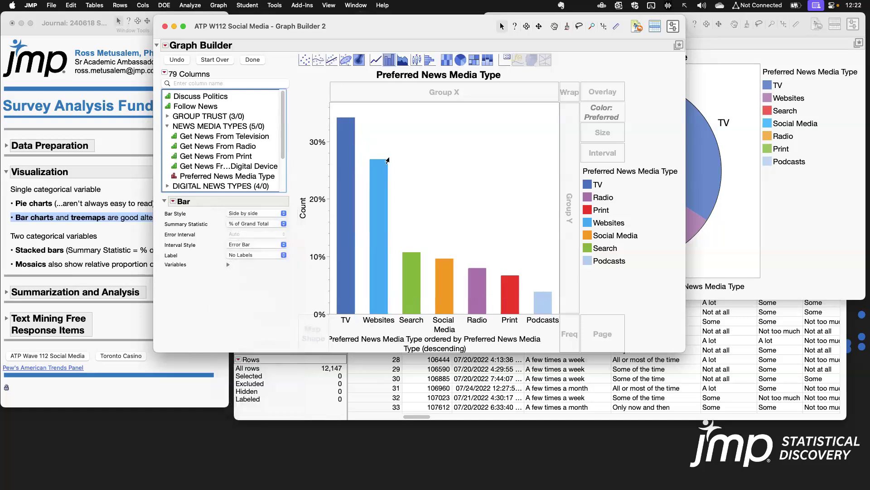
click(303, 209)
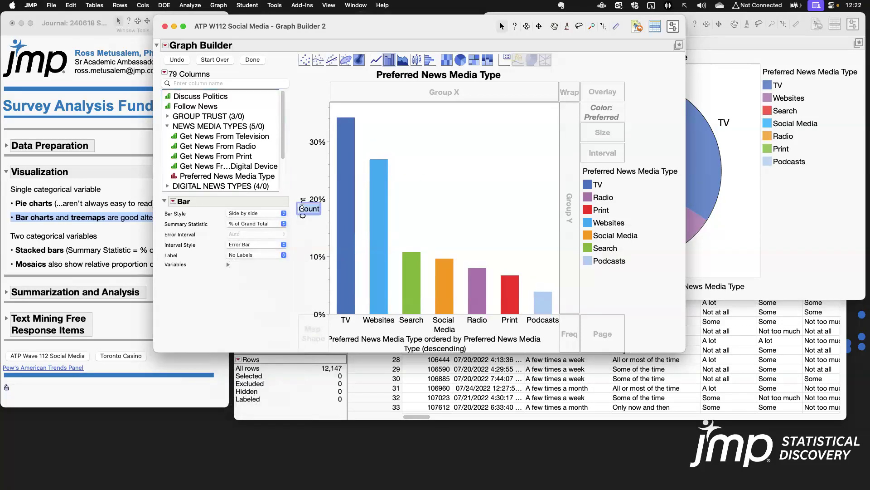
text(Pct)
key(Return)
Label the bars by value, finish the bar chart and place its window beside the pie chart.
click(282, 255)
click(283, 265)
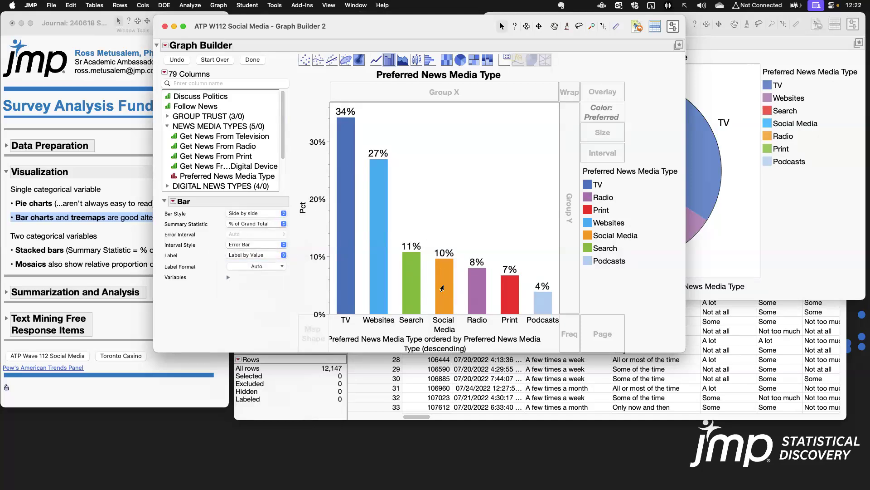
click(253, 59)
drag(291, 34, 206, 34)
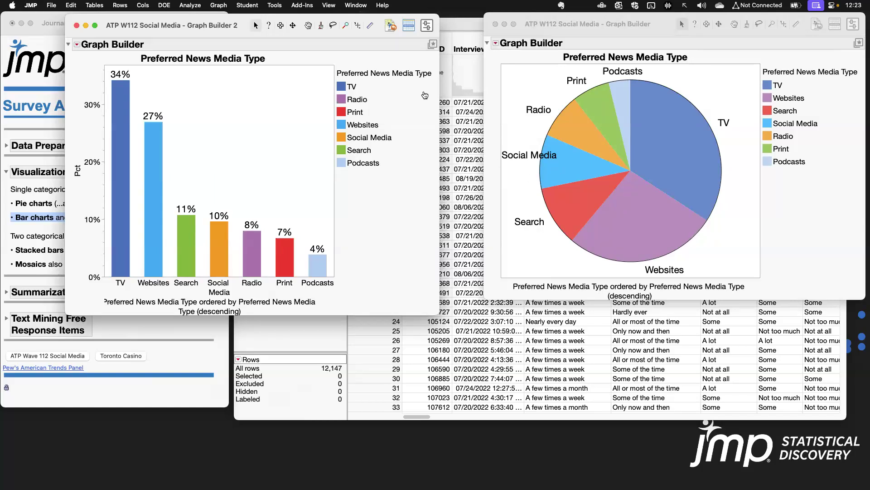
Close the pie and bar chart windows and open a blank Graph Builder beside the journal.
key(super+w)
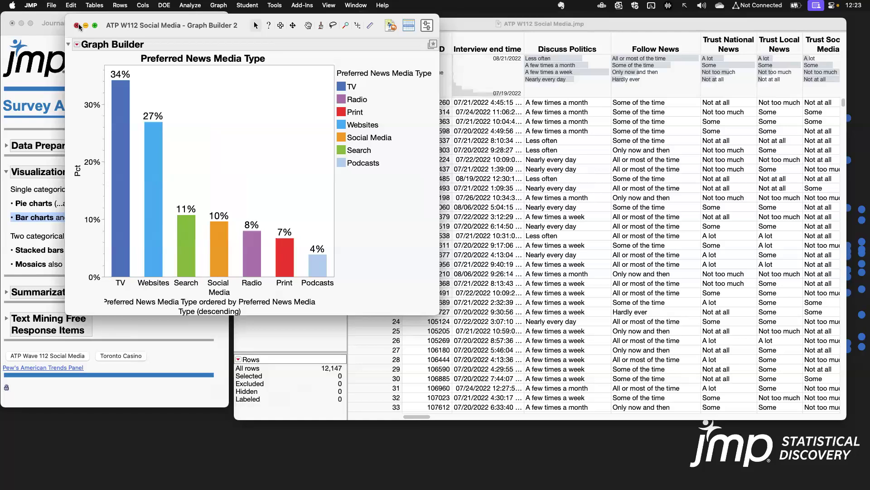
click(77, 25)
click(220, 6)
click(232, 21)
drag(253, 130, 436, 25)
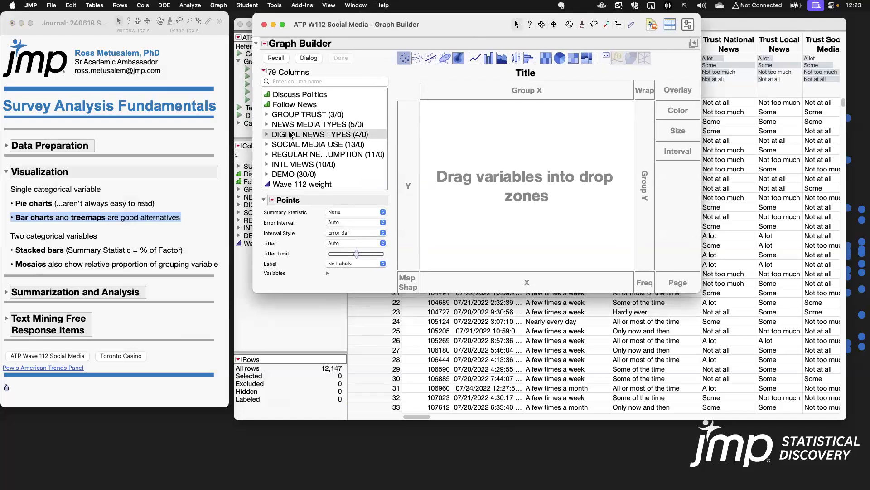
Graph Preferred News Media Type as a treemap in an enlarged window, using the Squarify layout.
click(267, 124)
drag(308, 174, 538, 186)
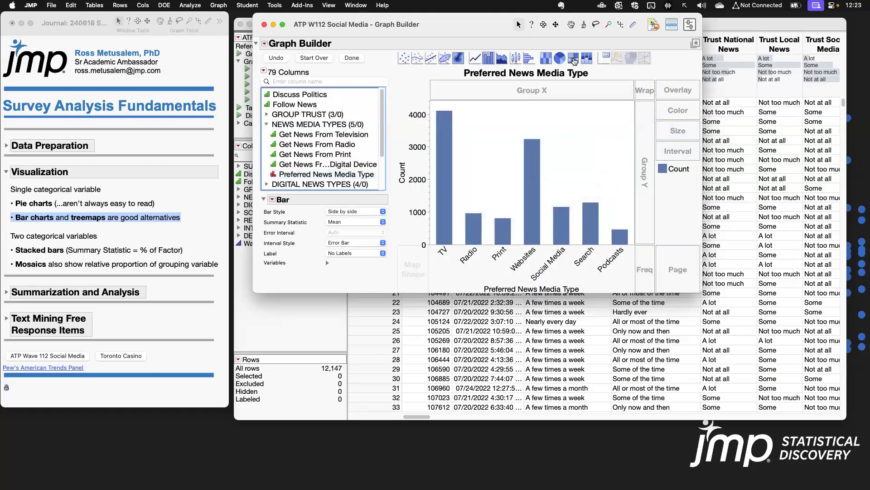
click(573, 59)
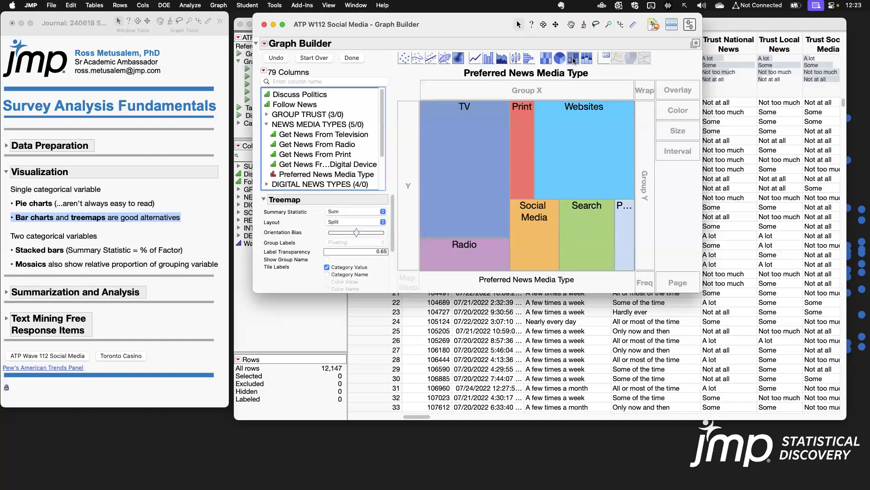
drag(702, 288, 765, 341)
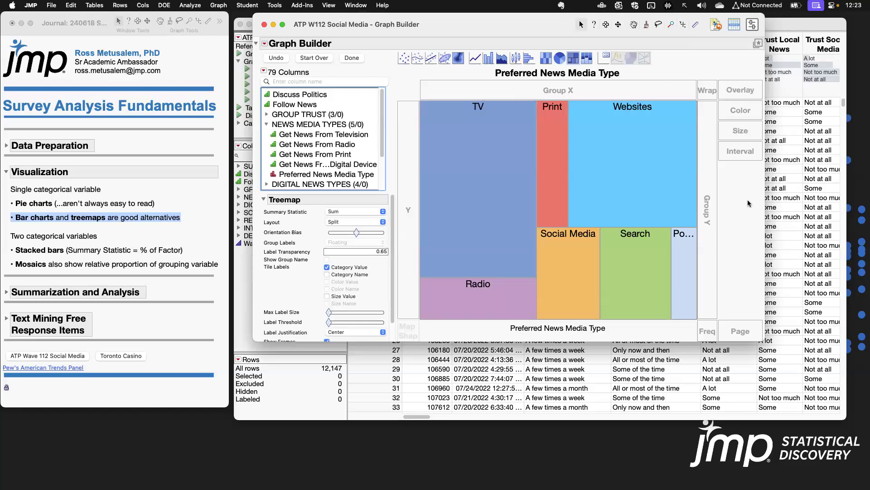
click(383, 226)
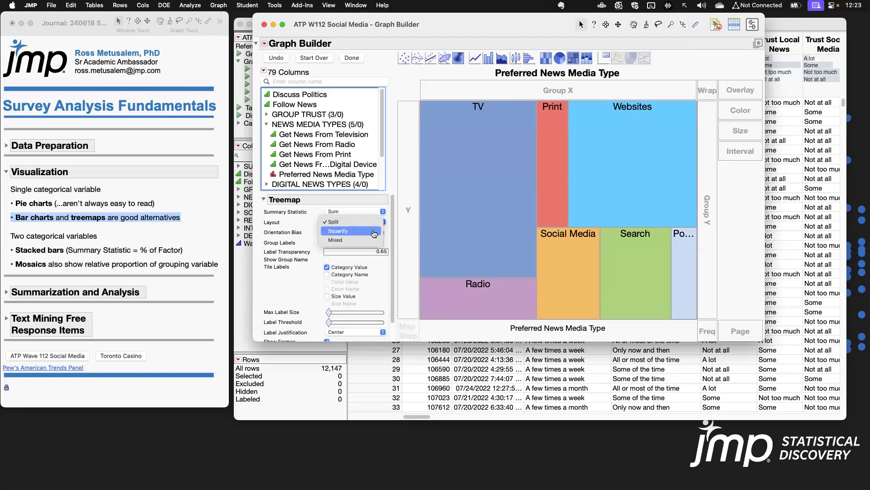
click(374, 233)
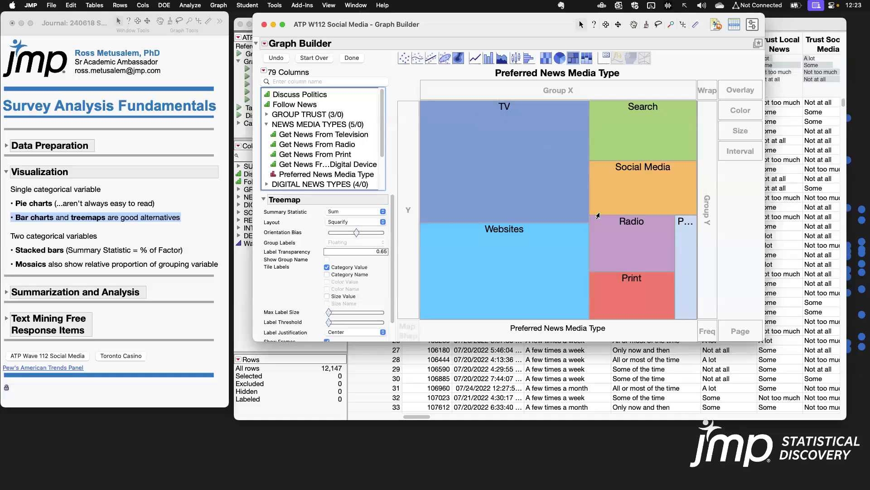
Show size values on the treemap tiles and set the treemap's summary statistic to % of Grand Total.
mouse_move(683, 239)
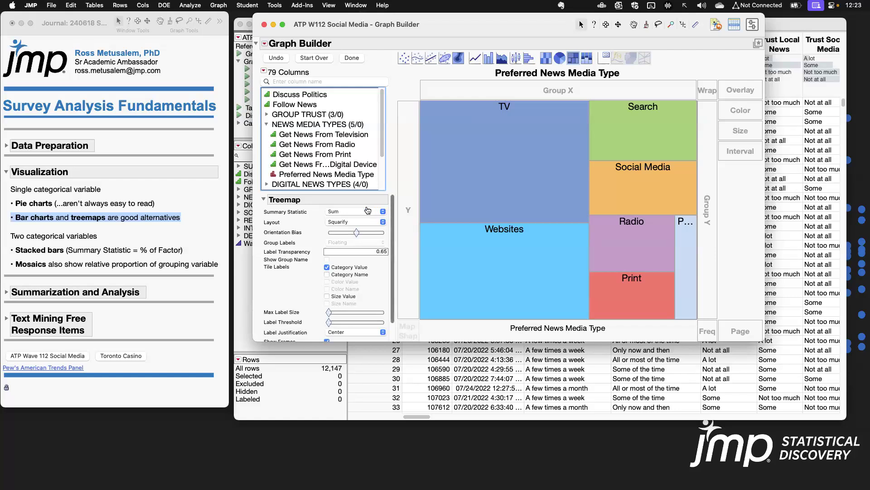
scroll(393, 213, down, 2)
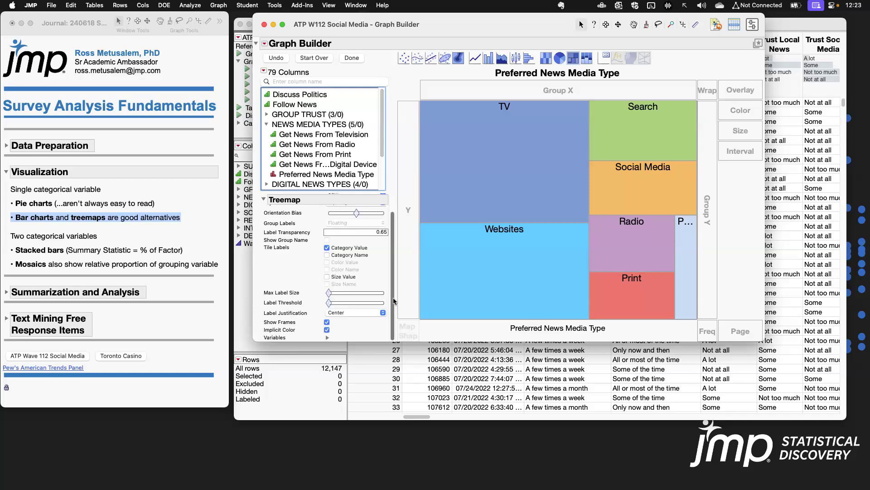
scroll(376, 272, up, 2)
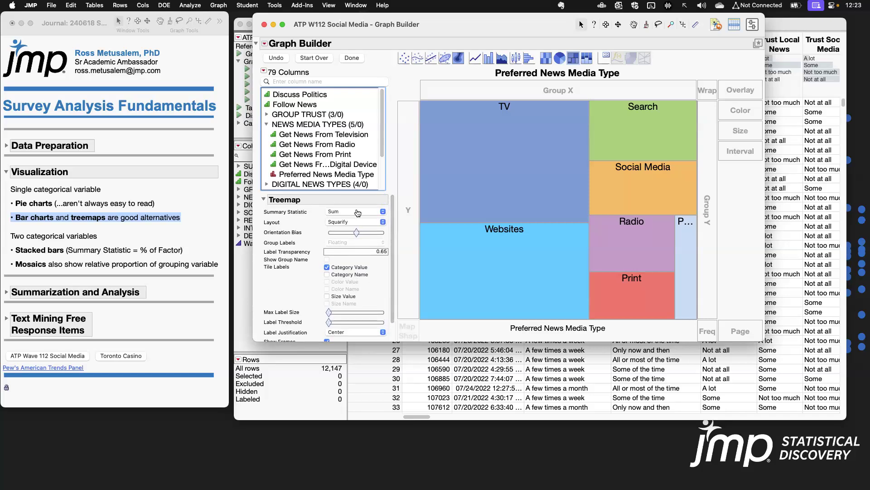
scroll(347, 258, down, 2)
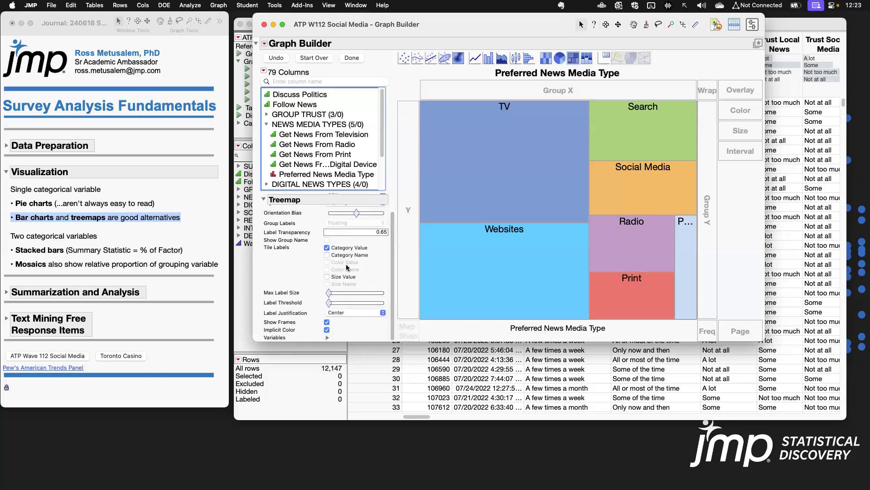
click(327, 276)
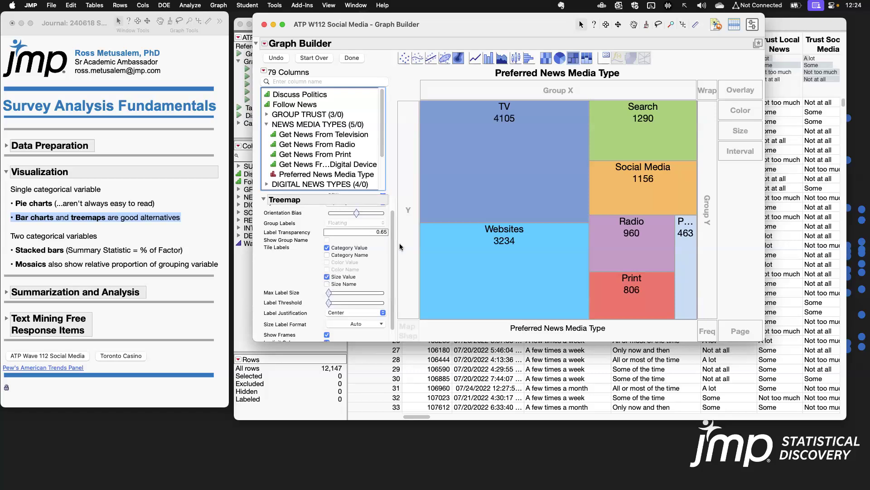
scroll(389, 222, up, 2)
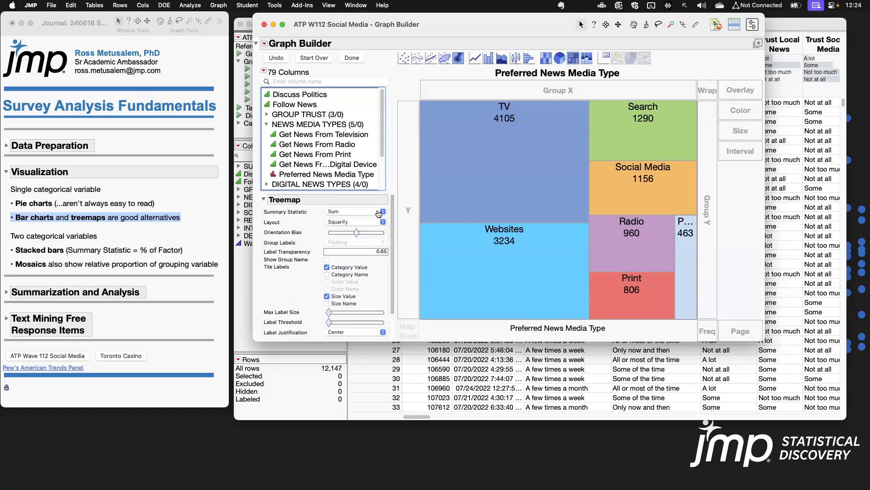
click(379, 212)
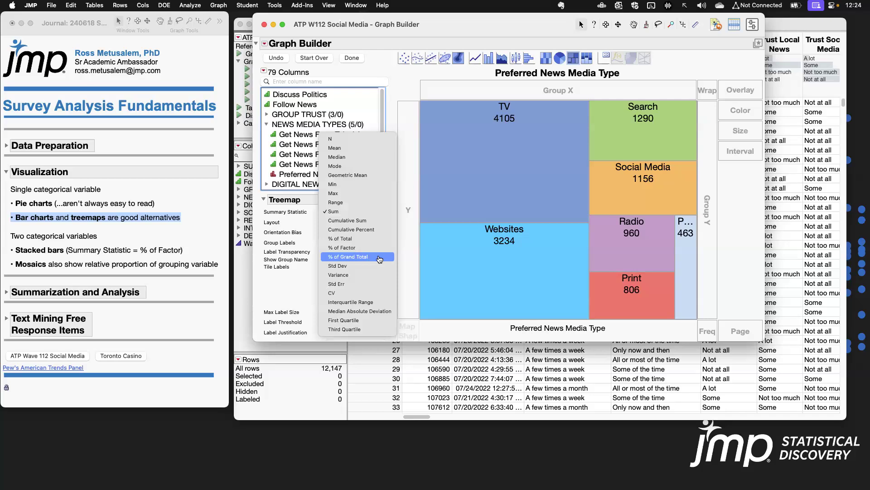
click(379, 257)
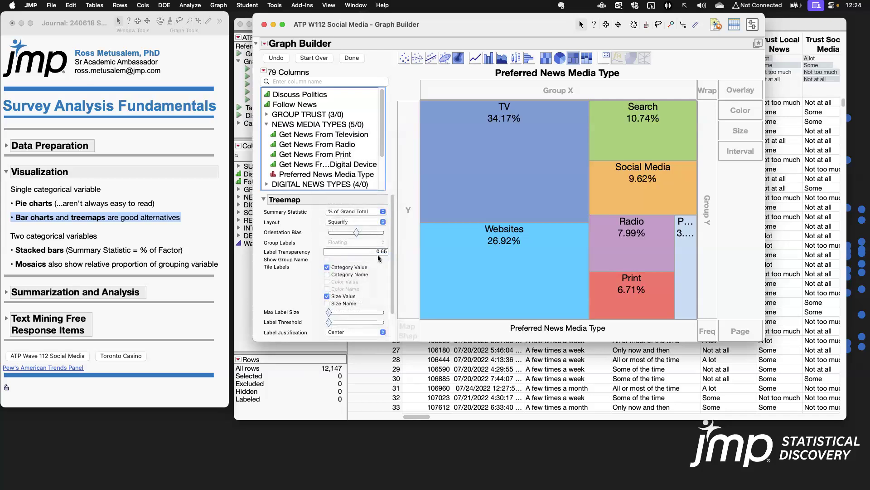
Finish the Preferred News Media Type treemap, move its window aside for viewing and close it.
click(352, 58)
drag(325, 25, 428, 24)
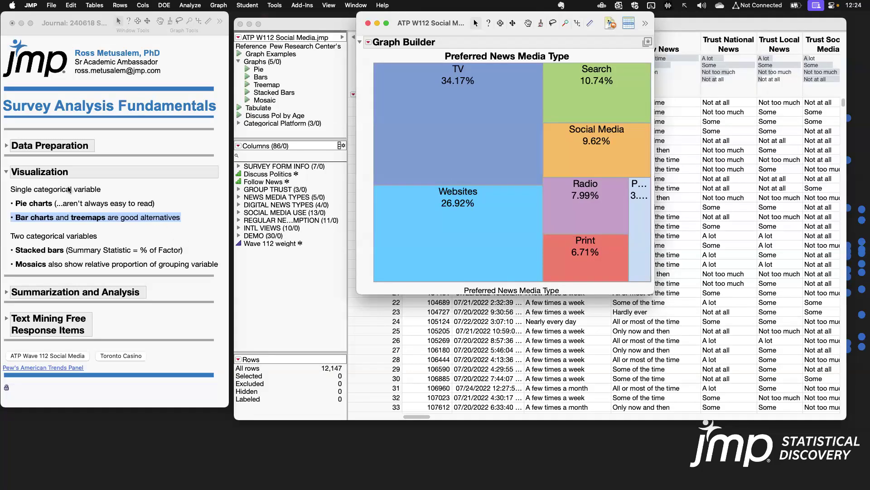
click(368, 23)
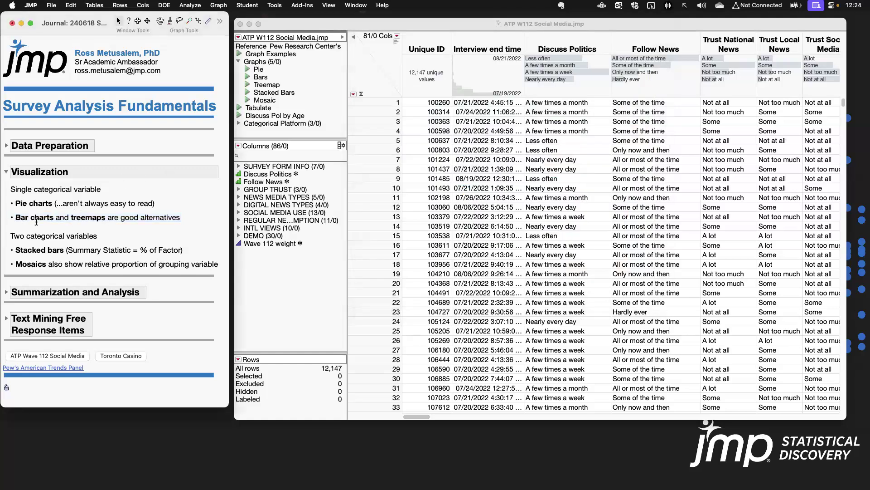
Run the data table's saved Stacked Bars script, view the graph beside the journal and close it.
click(279, 132)
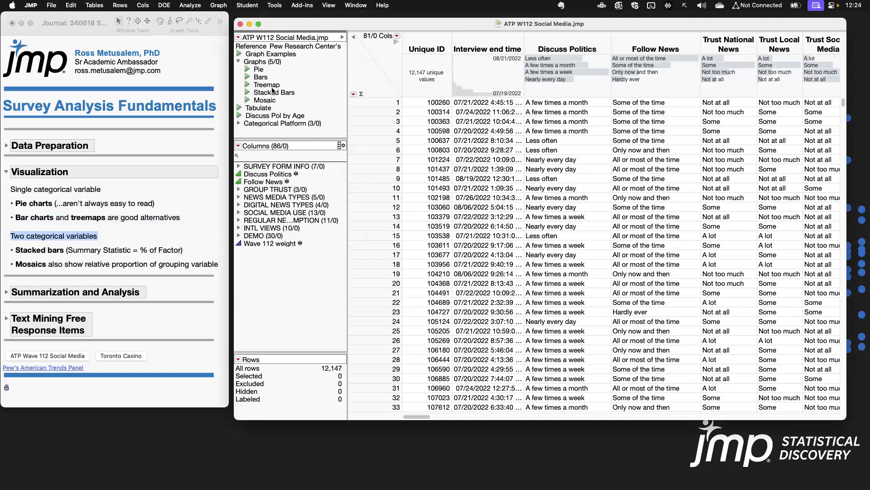
click(248, 93)
drag(286, 155, 394, 19)
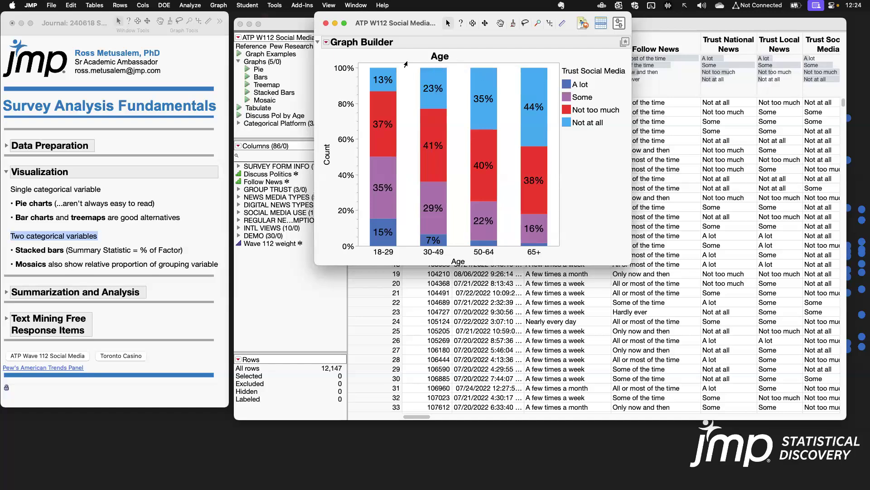
key(super+w)
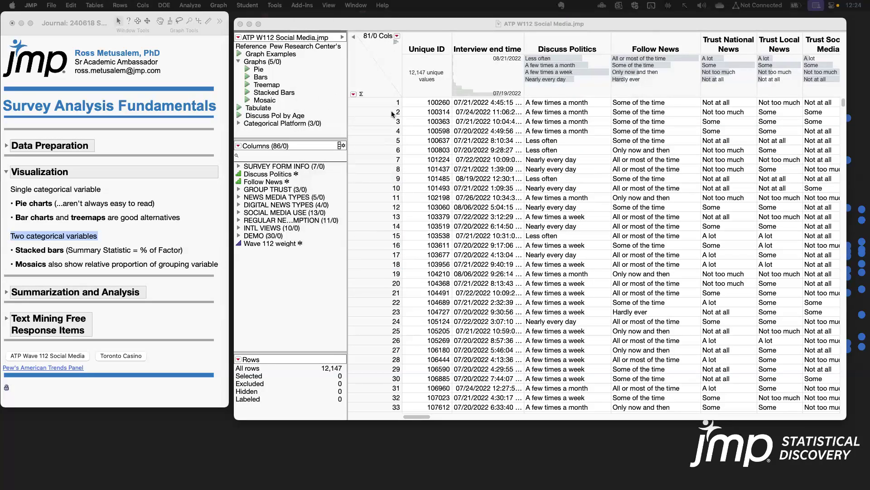
Open a blank Graph Builder beside the journal and highlight the journal's Stacked bars line.
click(303, 24)
click(217, 6)
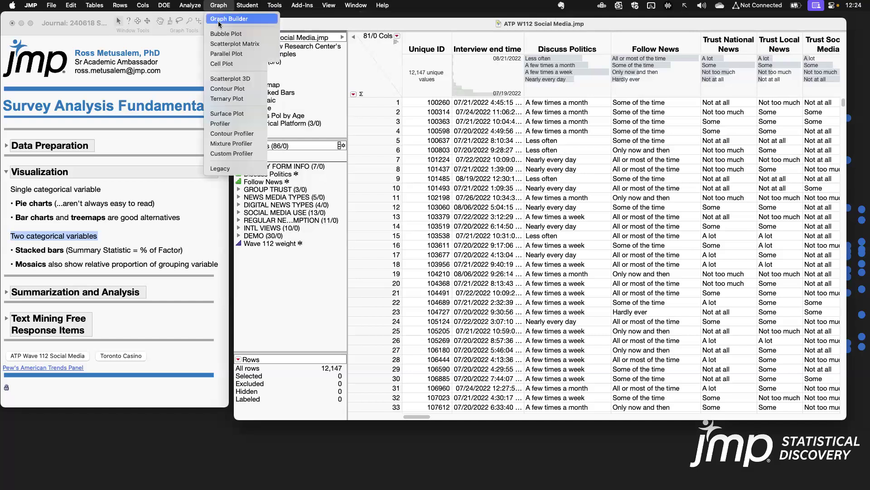
click(240, 15)
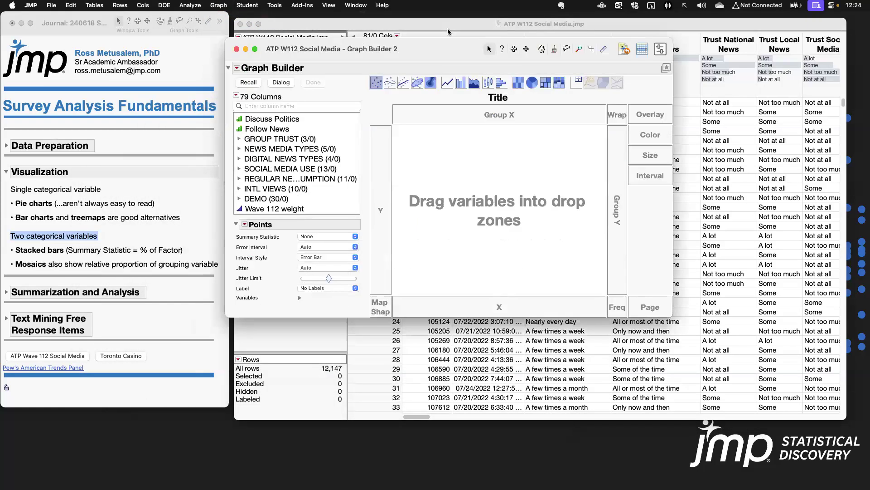
click(136, 255)
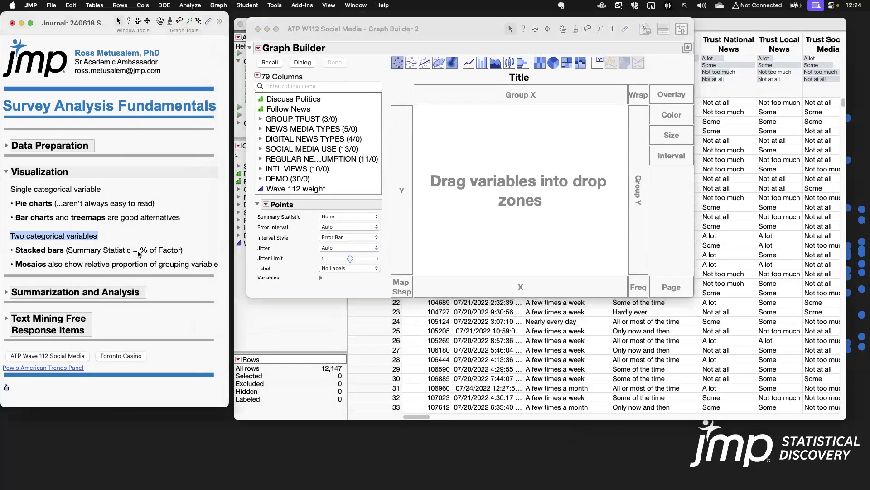
click(136, 255)
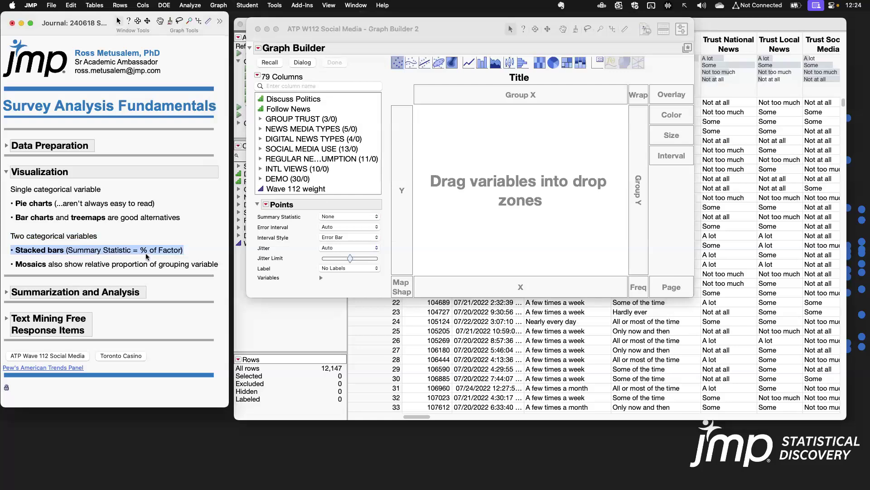
Expand the DEMO column group and assign Age to the X axis as a bar chart.
click(261, 179)
click(261, 179)
scroll(294, 178, down, 3)
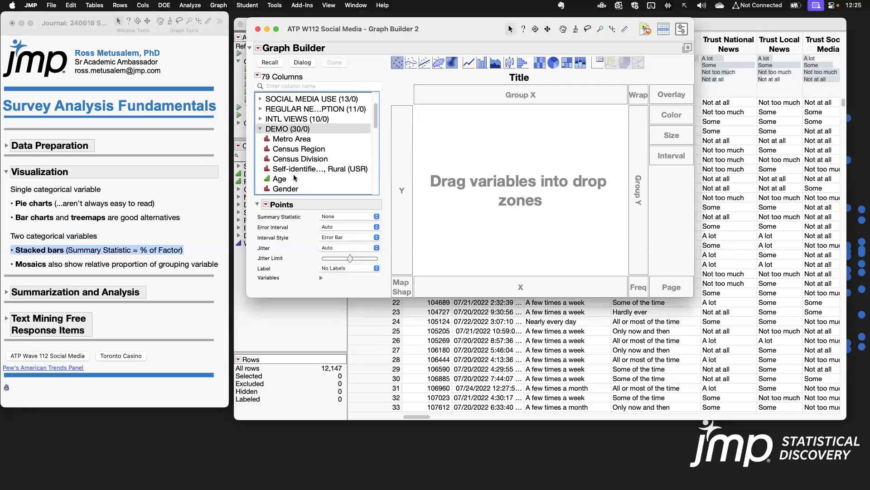
click(281, 179)
drag(281, 180, 477, 292)
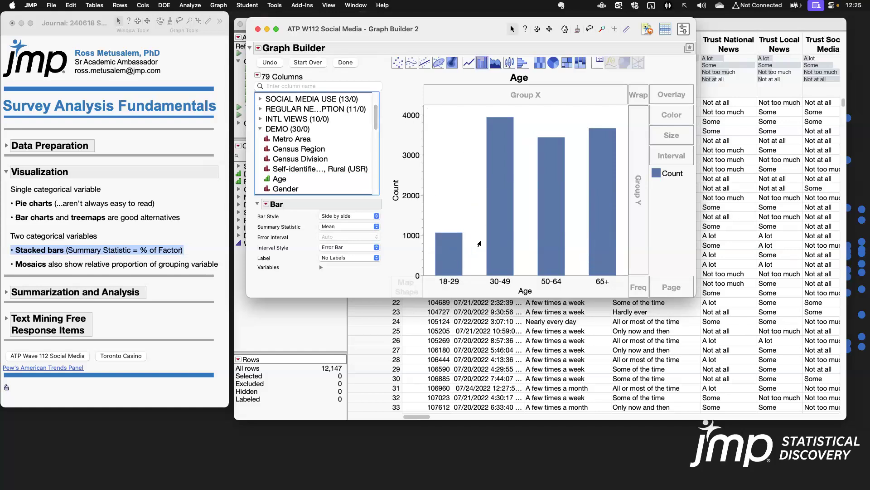
Overlay the Age bar chart with Trust Social Media from the GROUP TRUST columns.
drag(376, 120, 376, 103)
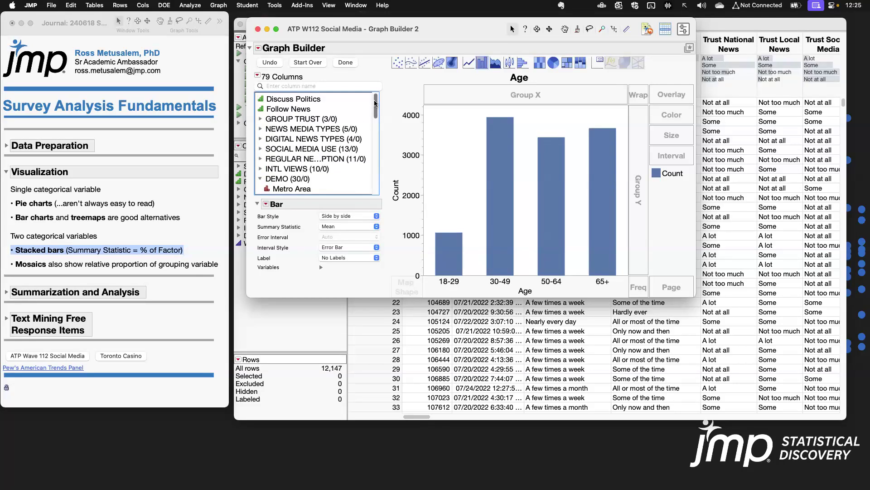
click(260, 120)
drag(303, 149, 678, 98)
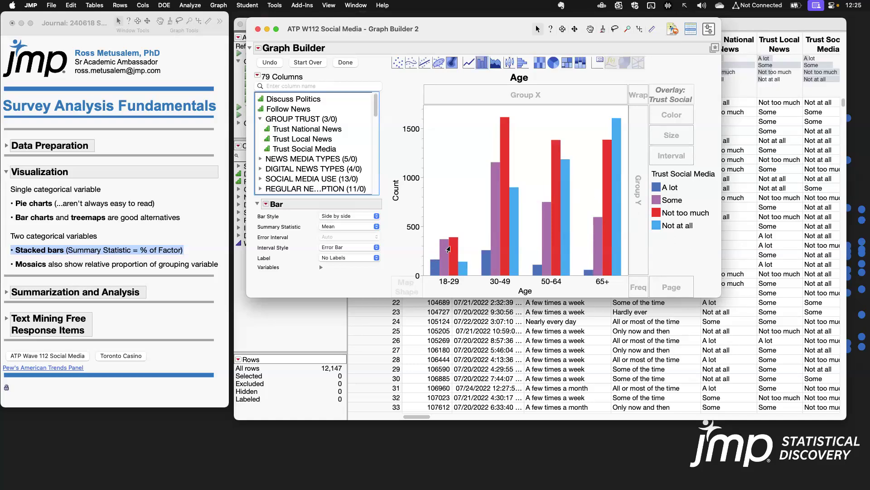
Set the bar style to Stacked and the summary statistic to % of Factor.
click(374, 219)
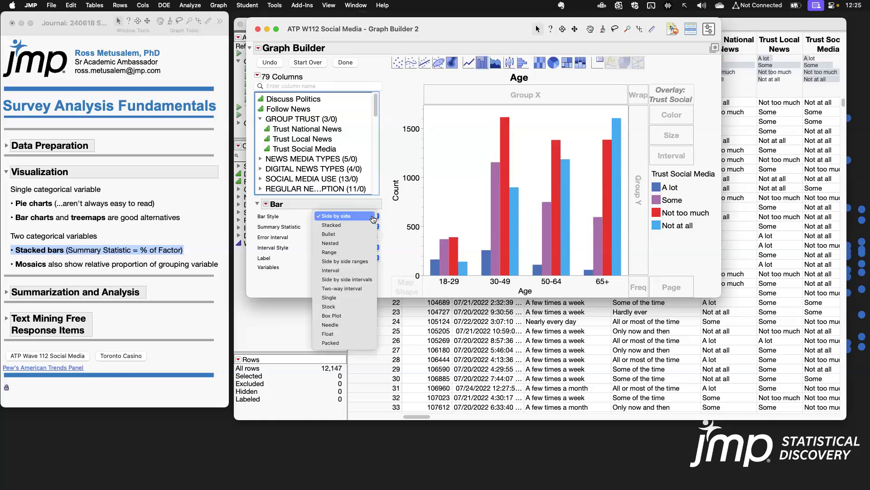
click(365, 225)
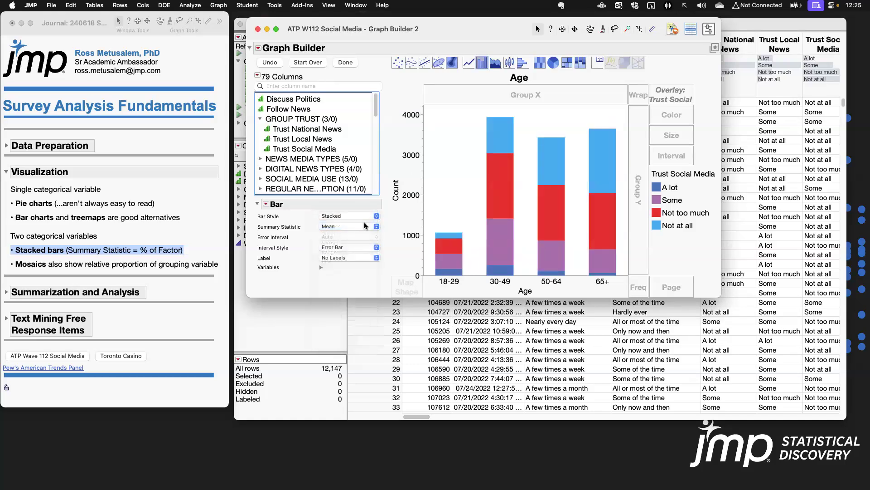
click(362, 229)
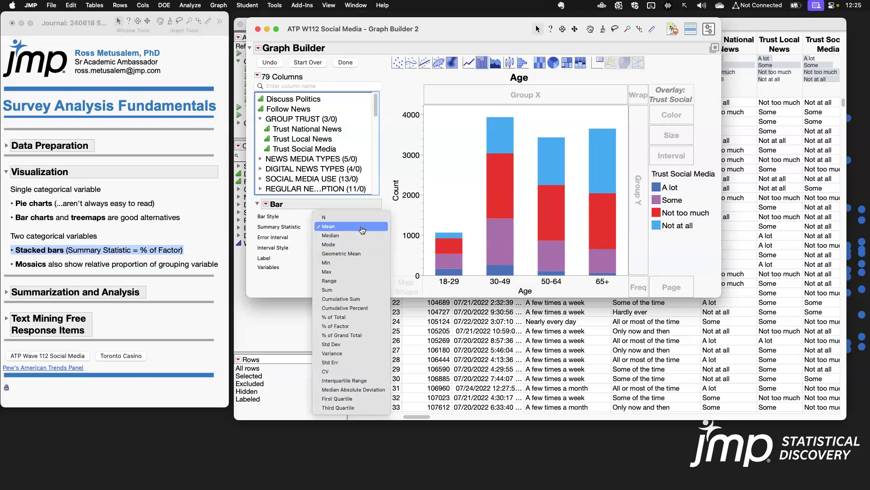
click(373, 326)
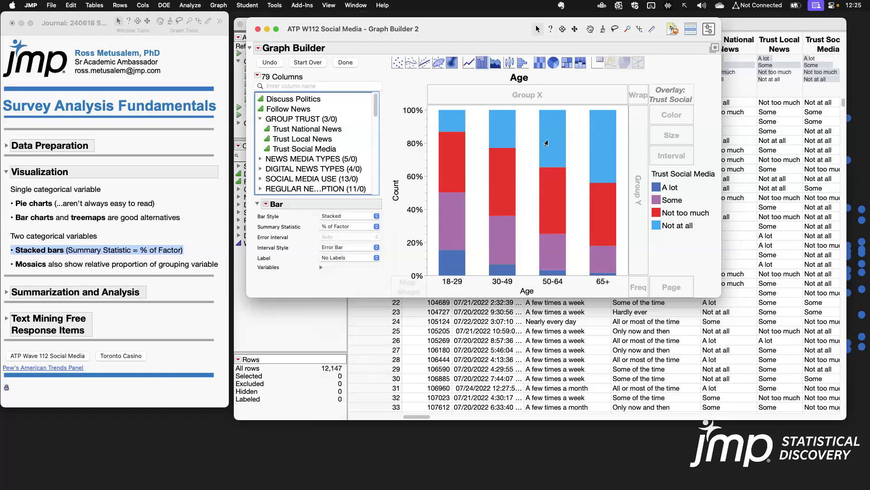
Label the stacked bars by value, finish the graph and move its window for viewing.
click(372, 257)
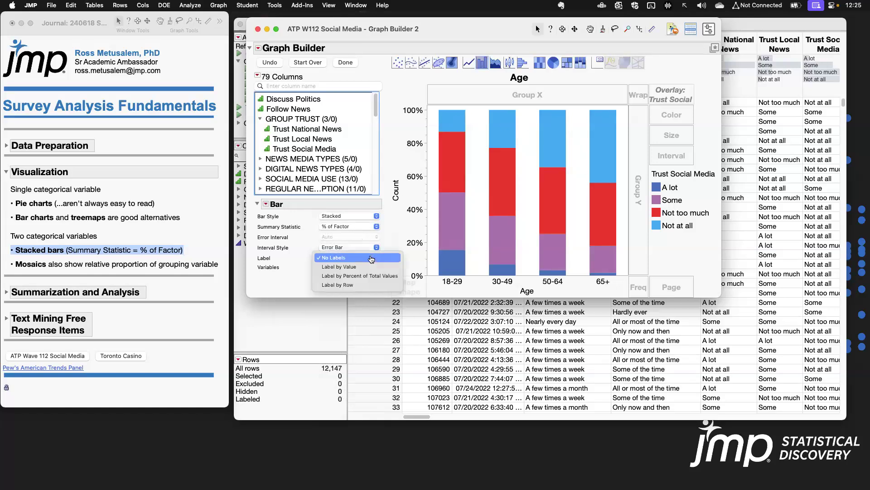
click(372, 266)
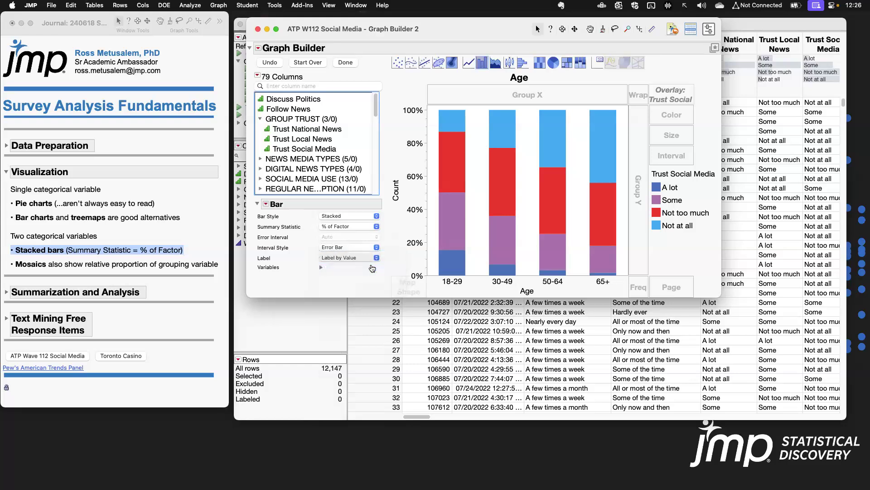
click(353, 63)
drag(355, 37, 429, 37)
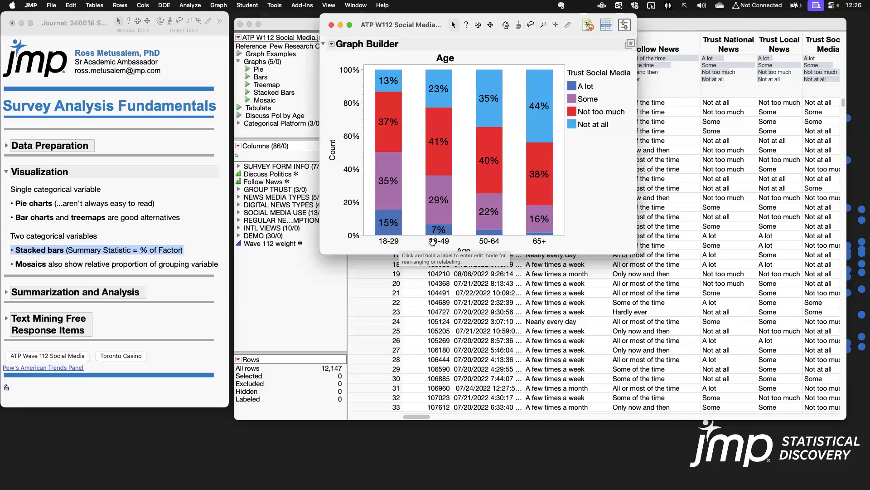
Close the stacked bar chart, open an enlarged blank Graph Builder and highlight the journal's Mosaics line.
click(332, 25)
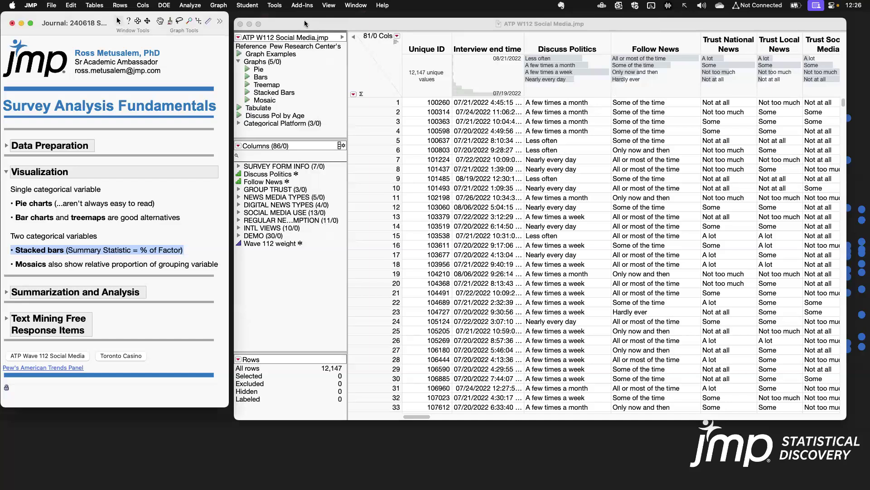
click(224, 6)
click(229, 18)
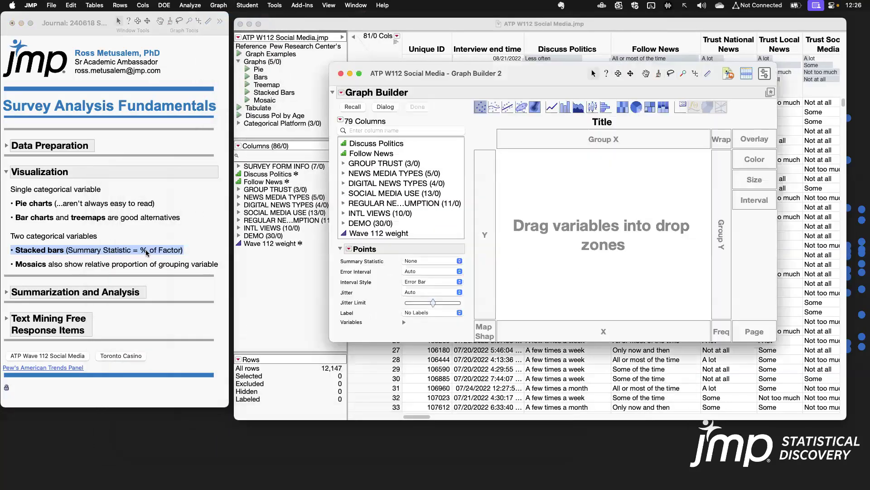
click(175, 262)
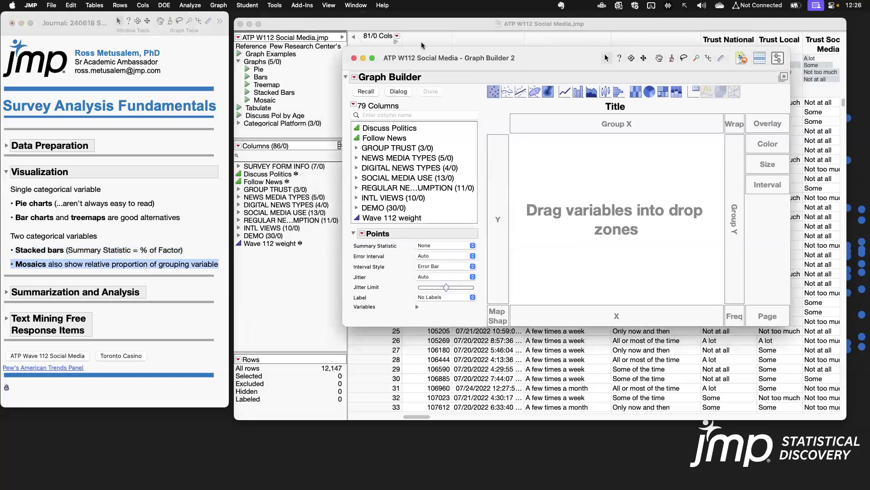
drag(675, 276, 748, 360)
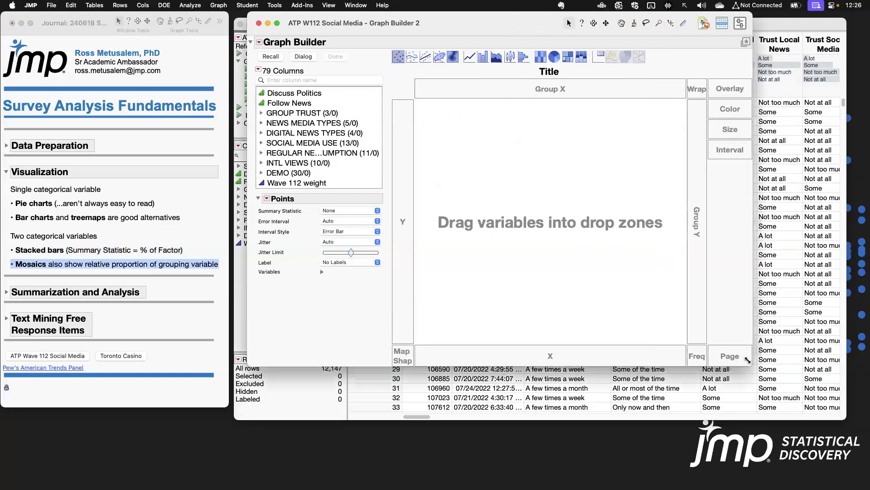
Assign Age from the DEMO columns to the X axis and expand the GROUP TRUST columns.
click(262, 173)
scroll(279, 179, down, 4)
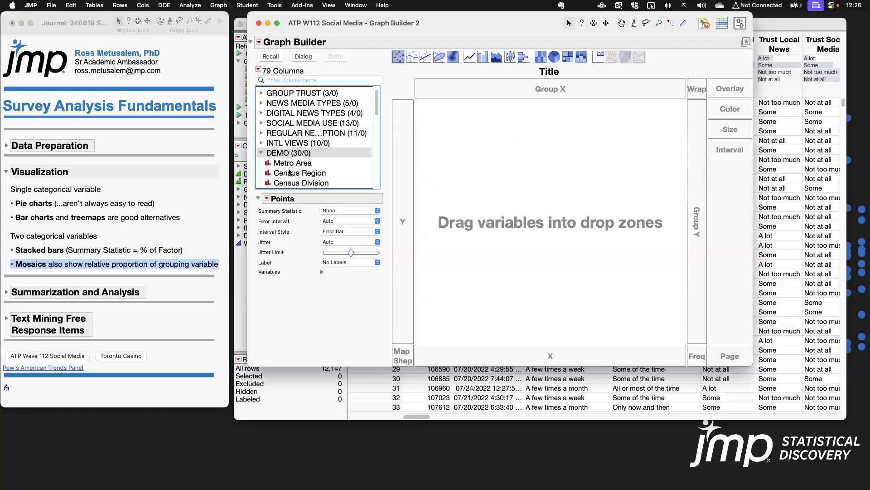
mouse_move(282, 182)
mouse_down()
mouse_move(428, 262)
mouse_move(498, 359)
mouse_up()
scroll(281, 136, up, 3)
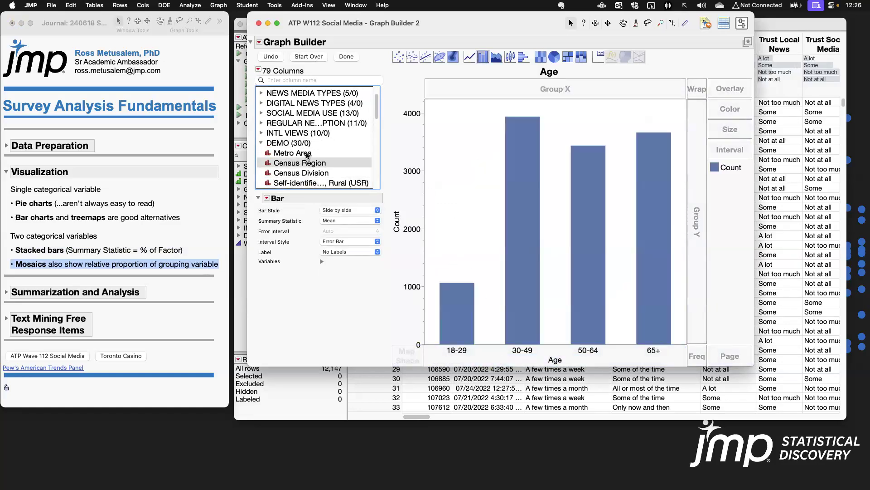
click(261, 103)
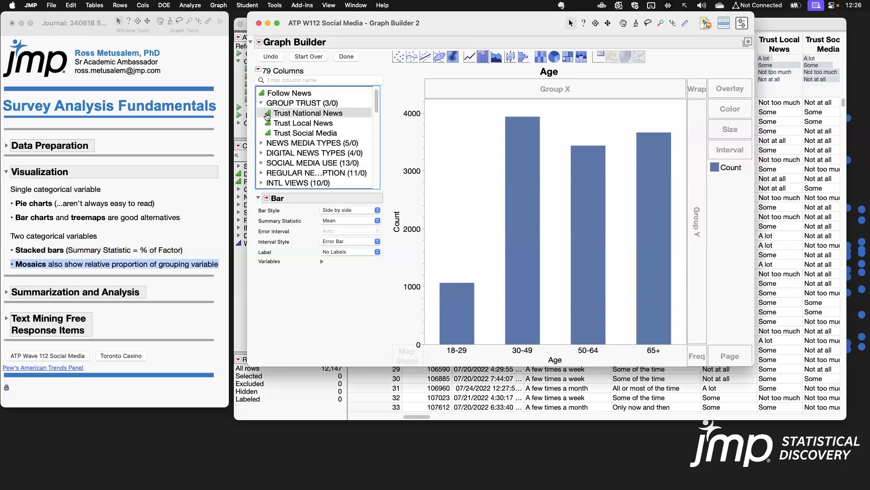
Assign Trust Social Media to the Y axis, change the graph to a mosaic plot and enlarge its window.
click(285, 133)
drag(285, 134, 418, 203)
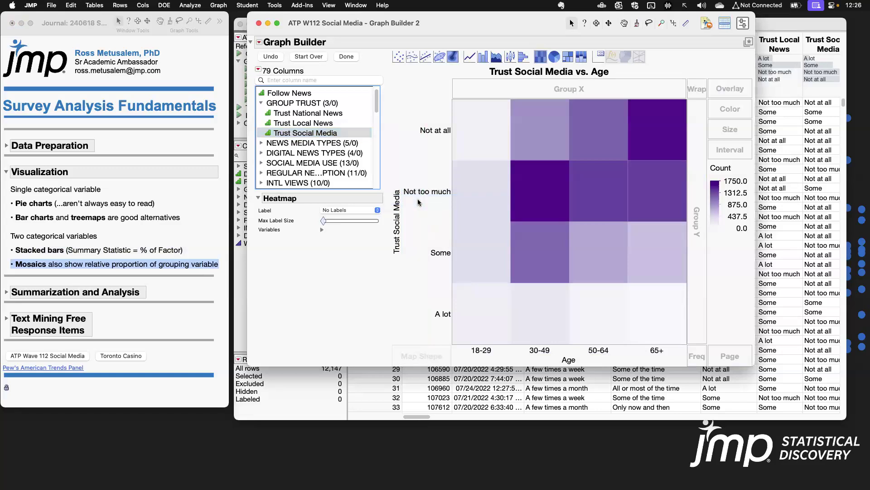
click(582, 57)
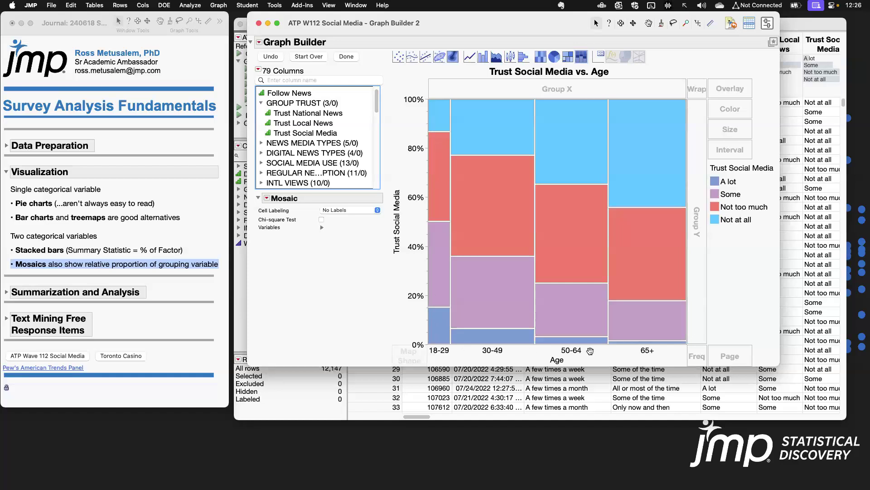
drag(773, 363, 847, 354)
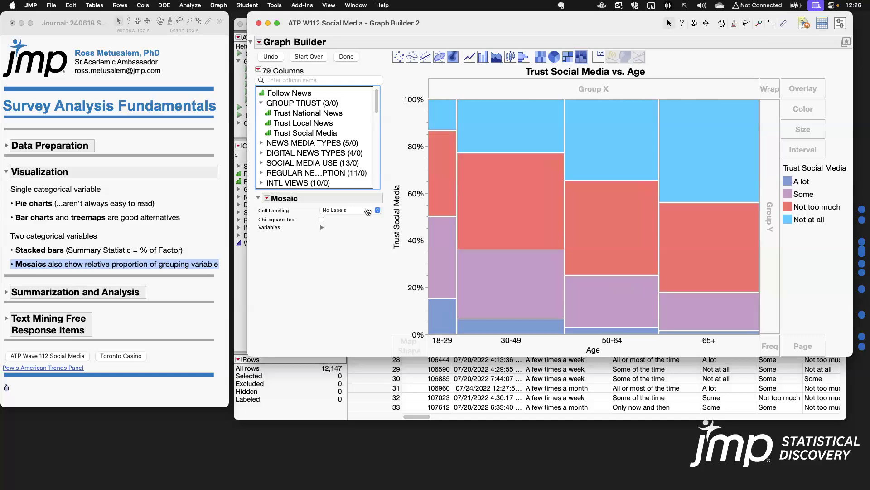
Label the mosaic cells by percent, finish the graph and move its window for viewing.
click(352, 210)
click(351, 219)
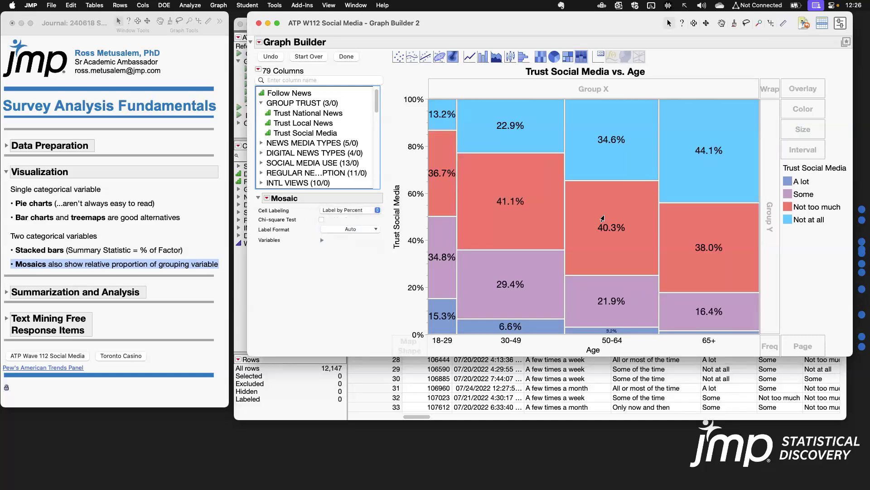
click(347, 56)
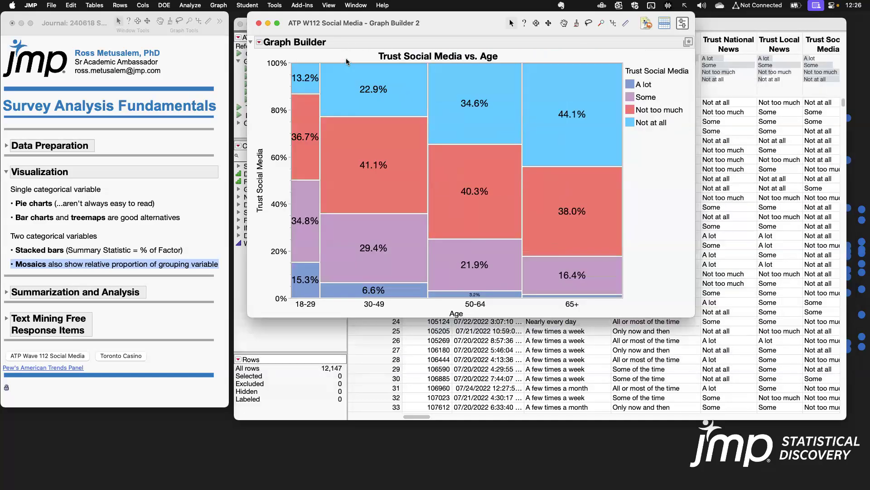
drag(390, 22, 393, 99)
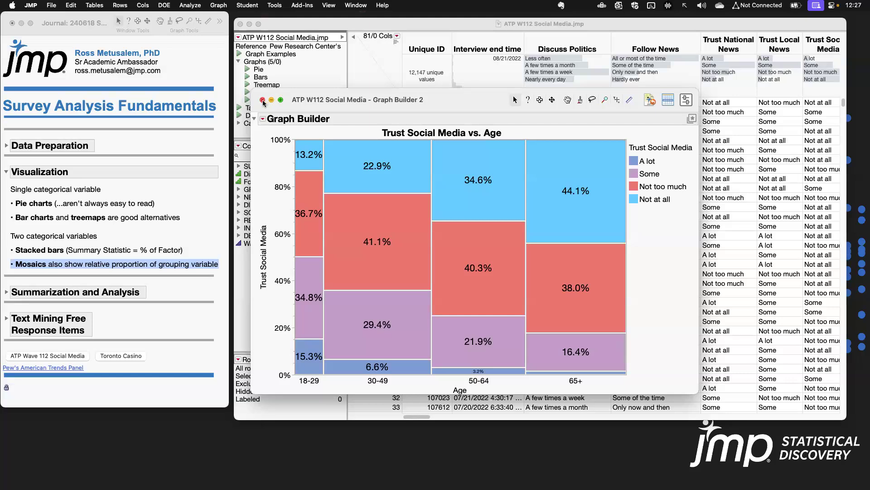
Close the mosaic graph of social media trust by age and return to the journal.
click(262, 100)
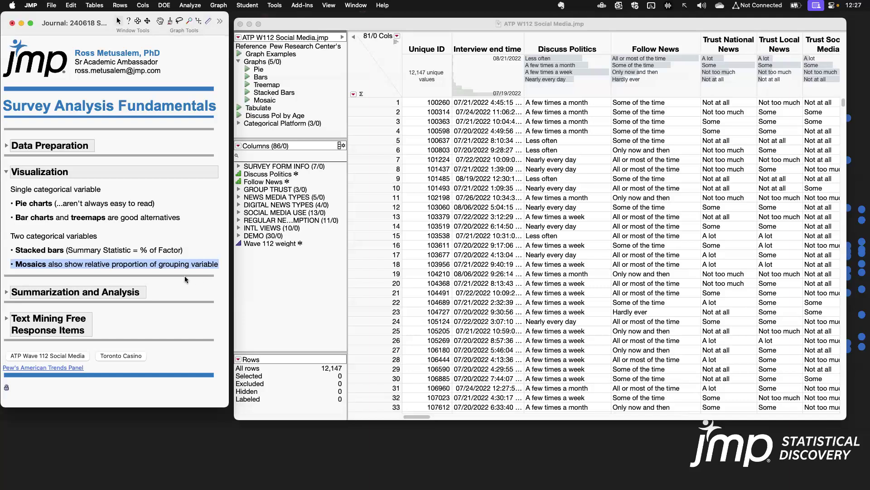
click(189, 262)
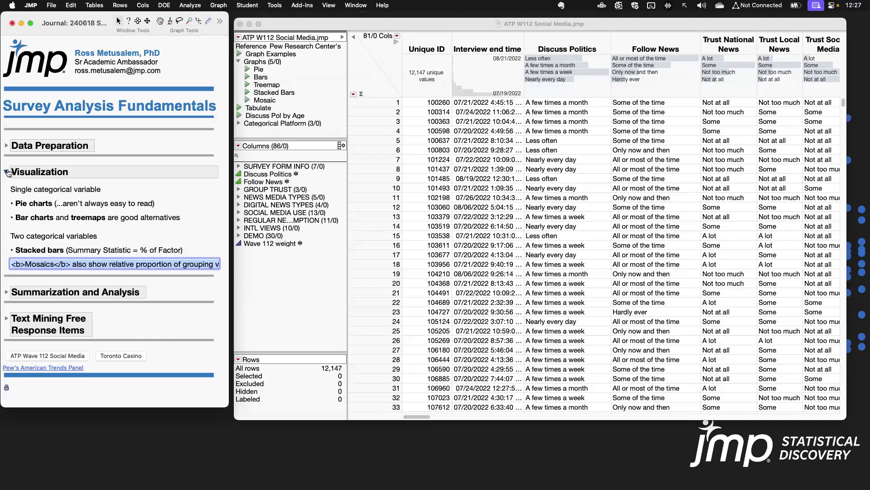
key(Return)
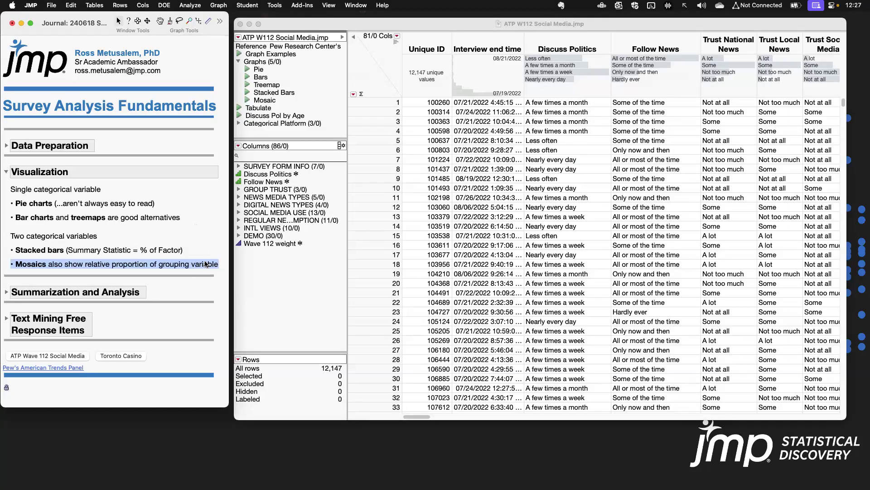
Switch the journal from the Visualization section to Summarization and Analysis and highlight its Distribution line.
click(6, 172)
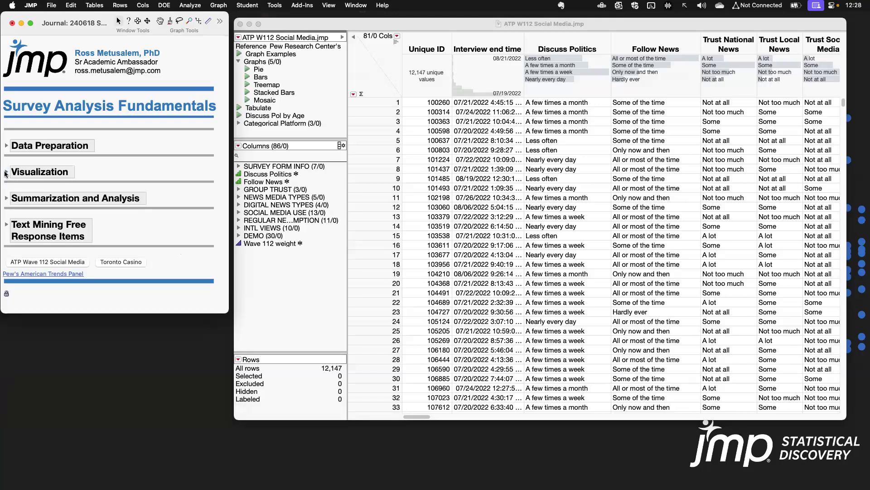
click(7, 198)
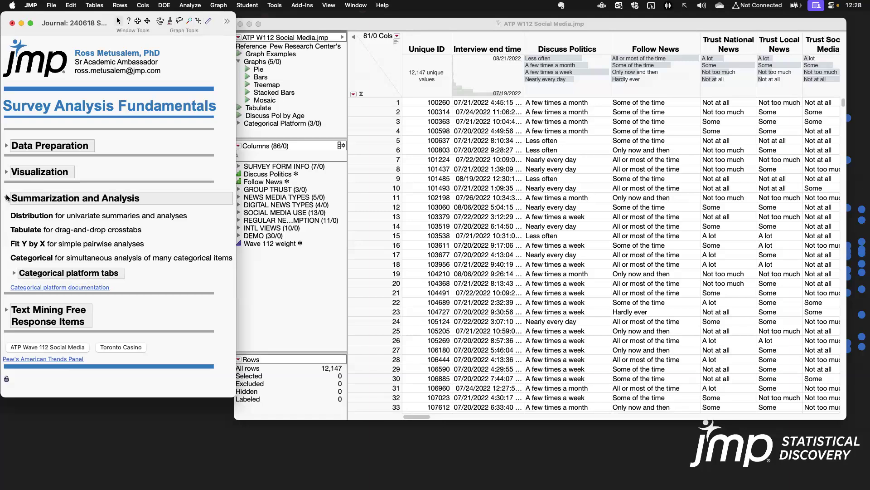
click(122, 215)
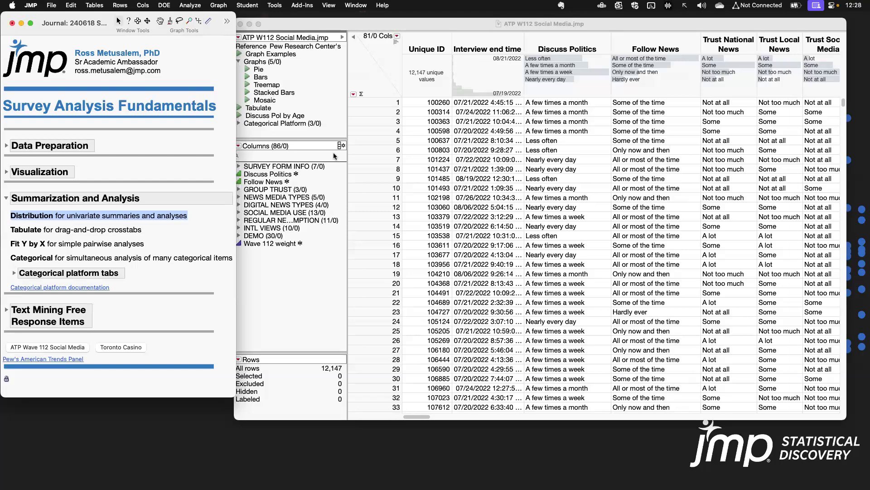
Run a Distribution analysis with the three GROUP TRUST columns as Y.
click(190, 6)
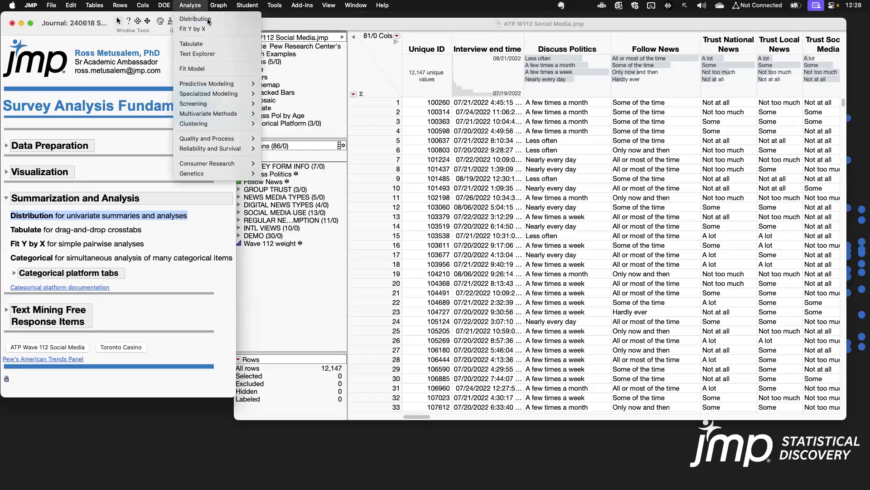
click(199, 19)
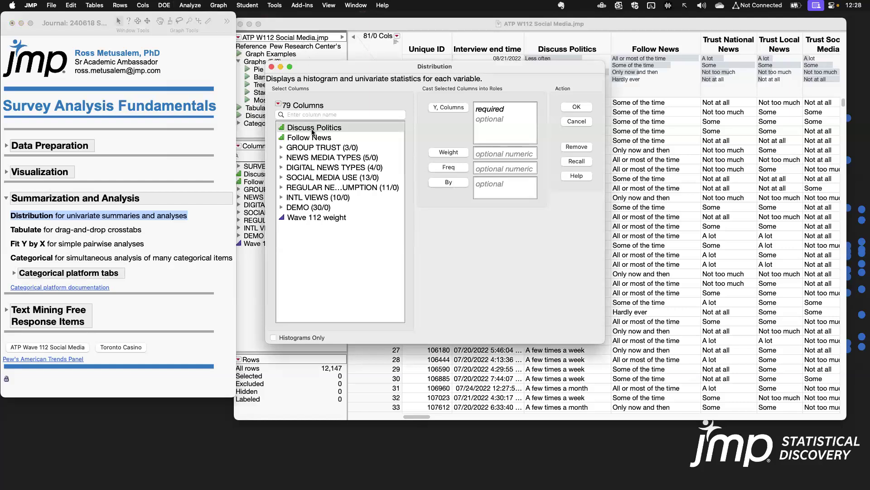
click(313, 148)
click(281, 147)
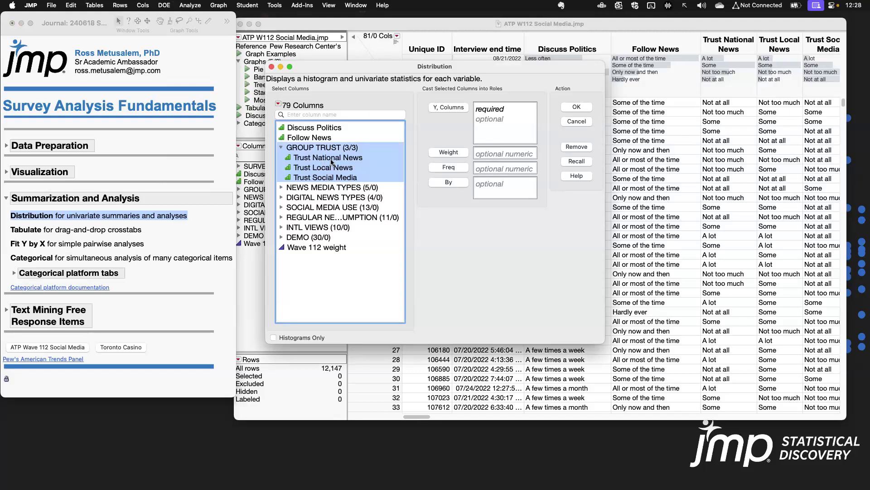
click(447, 107)
click(578, 106)
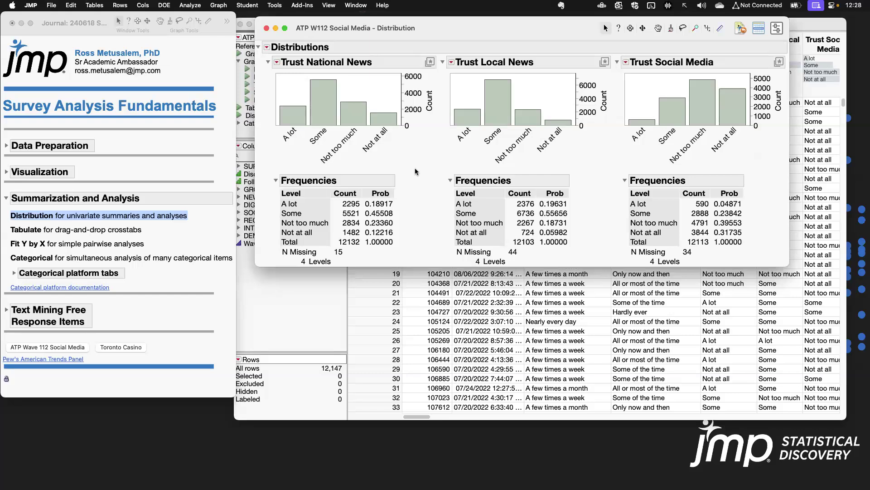
Examine the A lot and Some levels of Trust National News across the linked distributions and clear the selection.
click(291, 204)
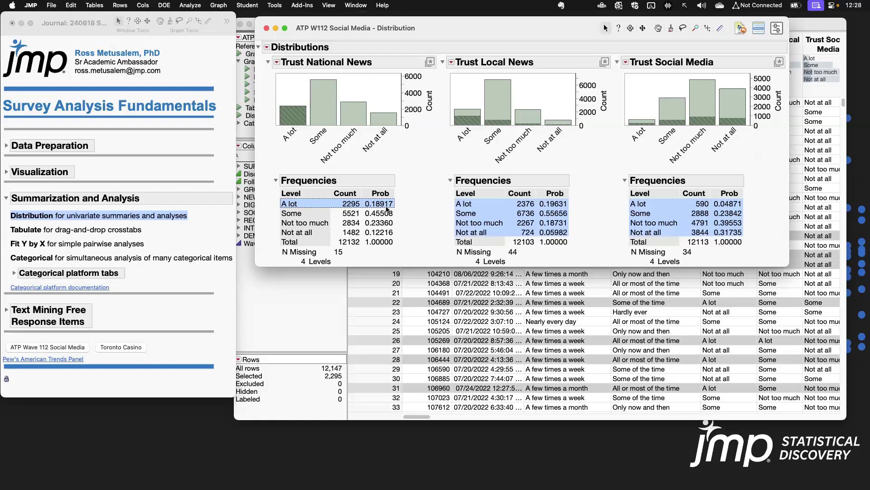
click(306, 213)
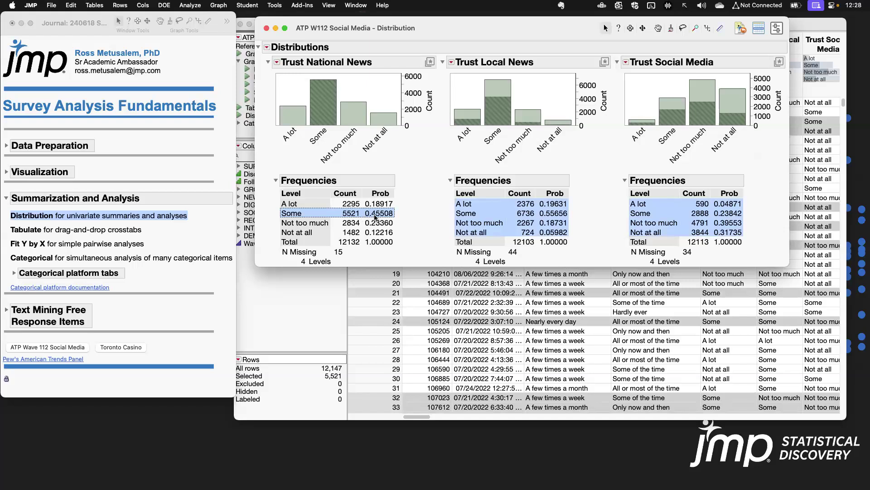
click(428, 217)
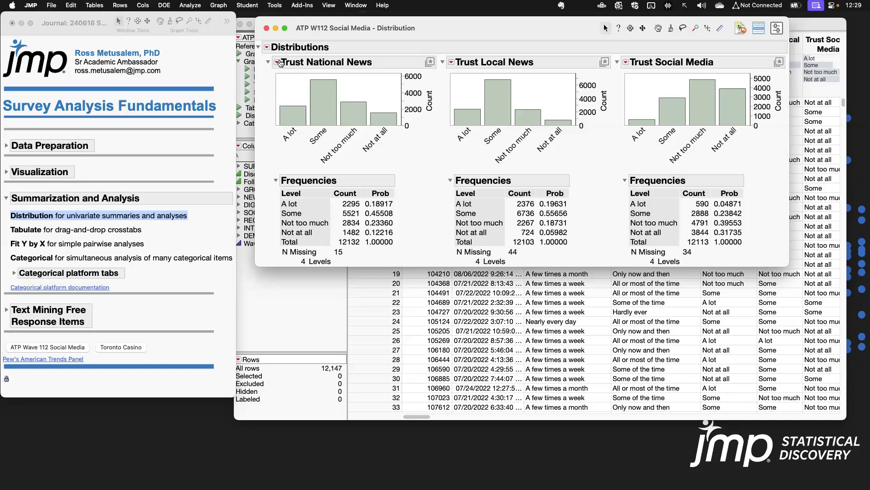
Add 0.95 confidence intervals to the Trust National News distribution and review them.
click(277, 63)
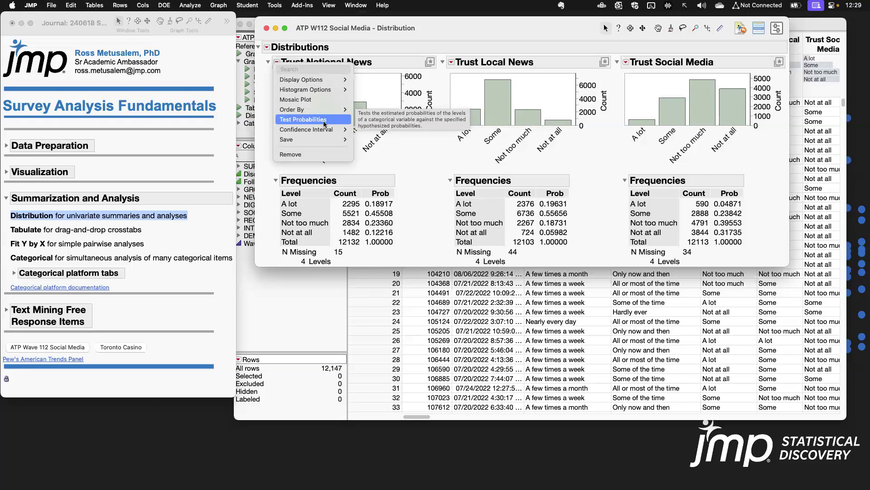
mouse_move(327, 132)
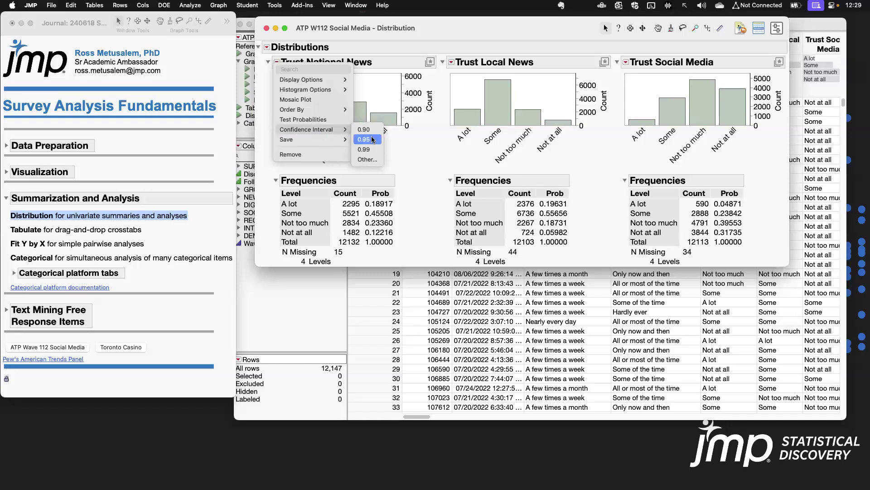
click(372, 140)
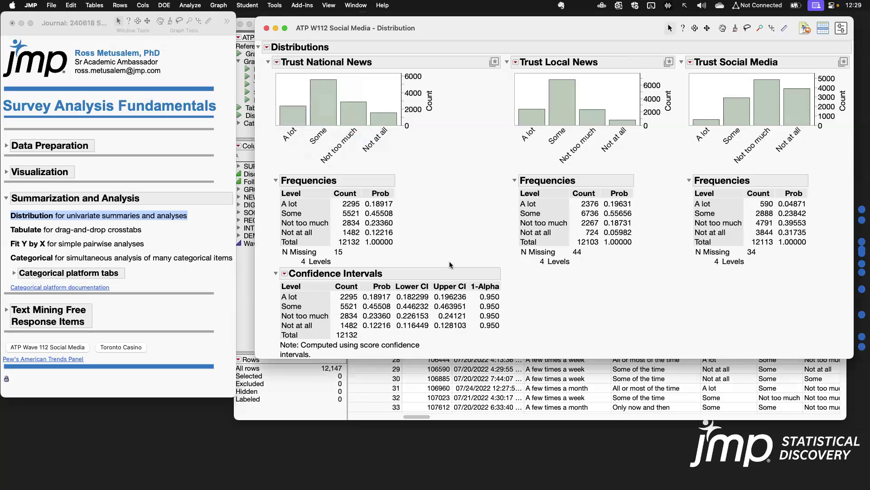
click(277, 302)
drag(277, 302, 469, 312)
Start another Distribution analysis on the survey data.
click(197, 5)
click(200, 19)
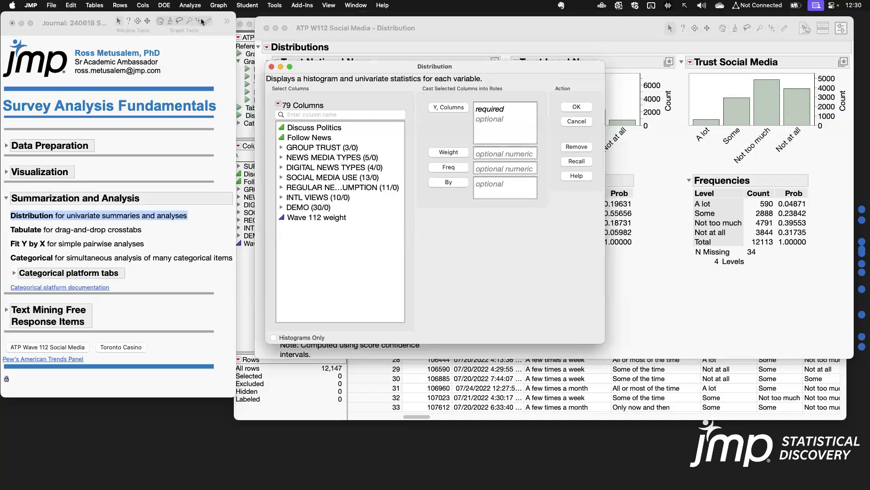
click(320, 148)
click(449, 108)
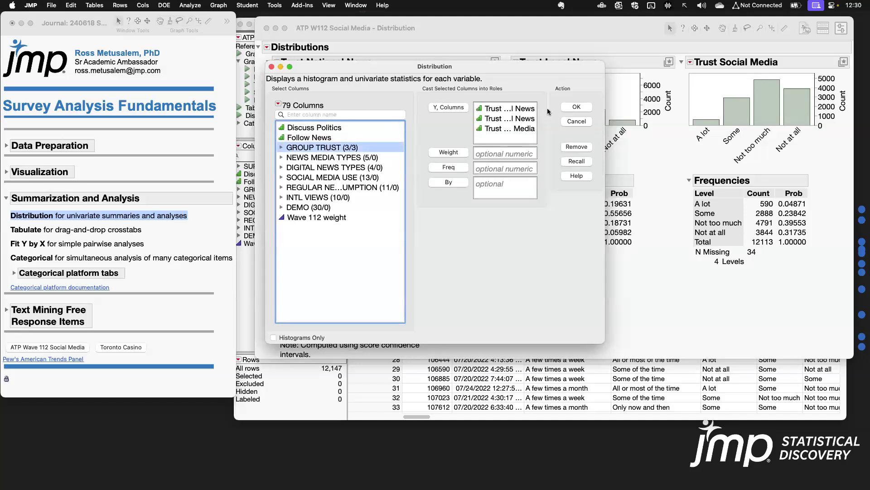
click(577, 121)
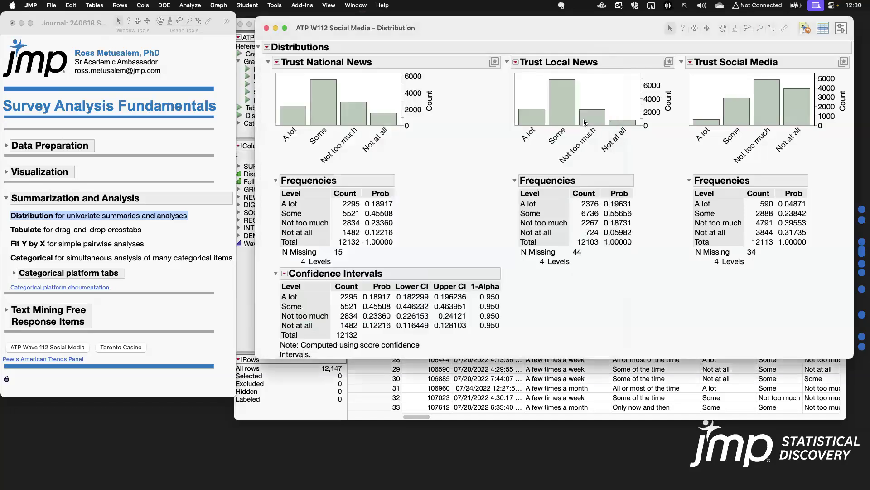
Check the analysis options available for Trust National News, and close the trust Distributions report.
click(276, 64)
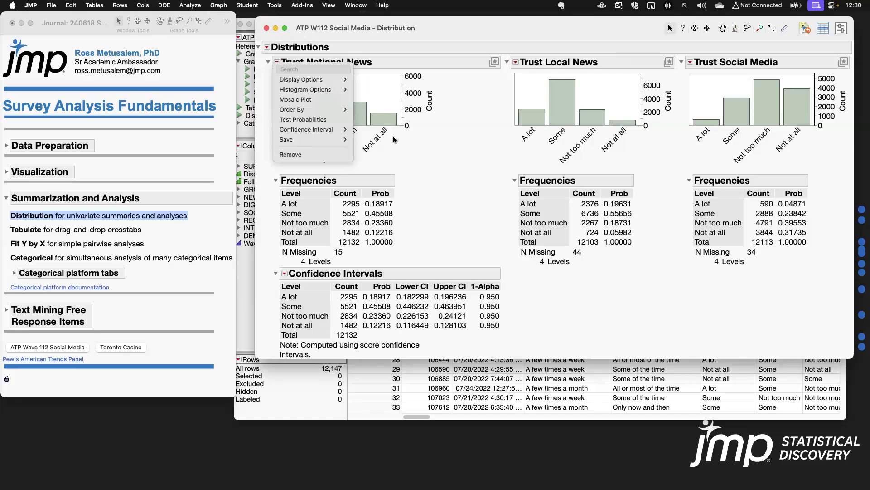
click(455, 189)
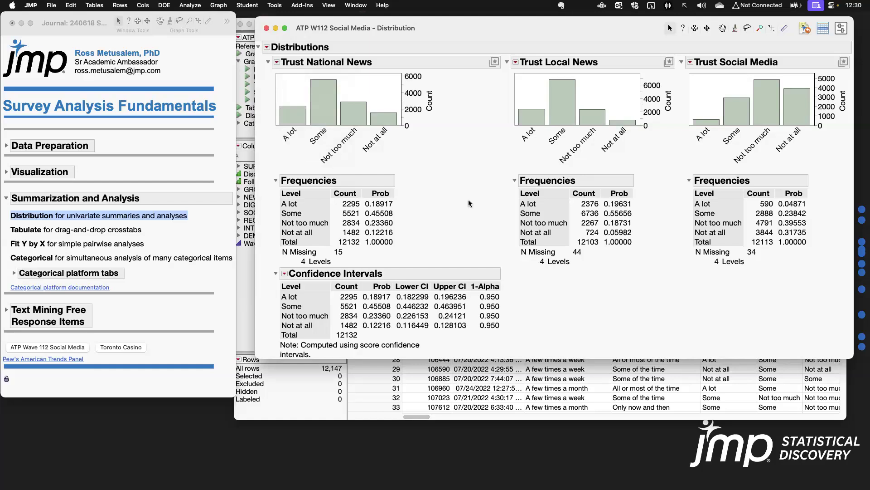
click(267, 28)
Create a Distribution report of SM Multi Response from the SOCIAL MEDIA USE group and place it over the data table.
click(198, 8)
click(204, 20)
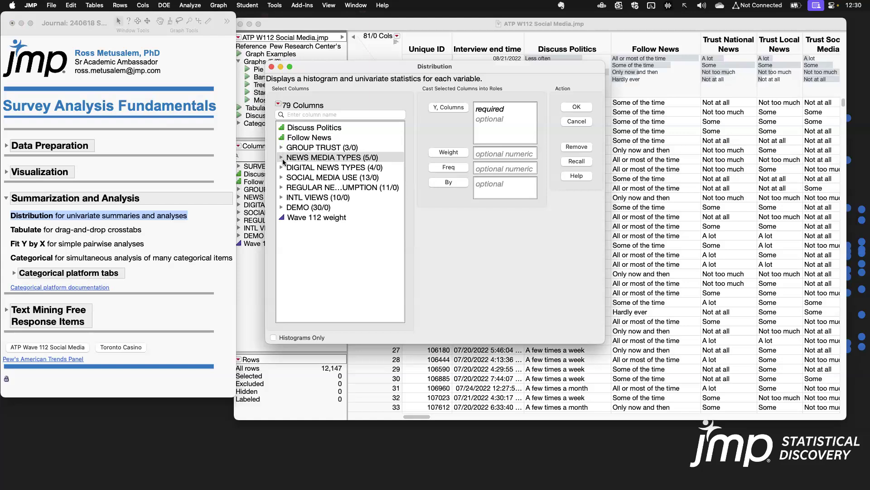
click(281, 177)
click(313, 187)
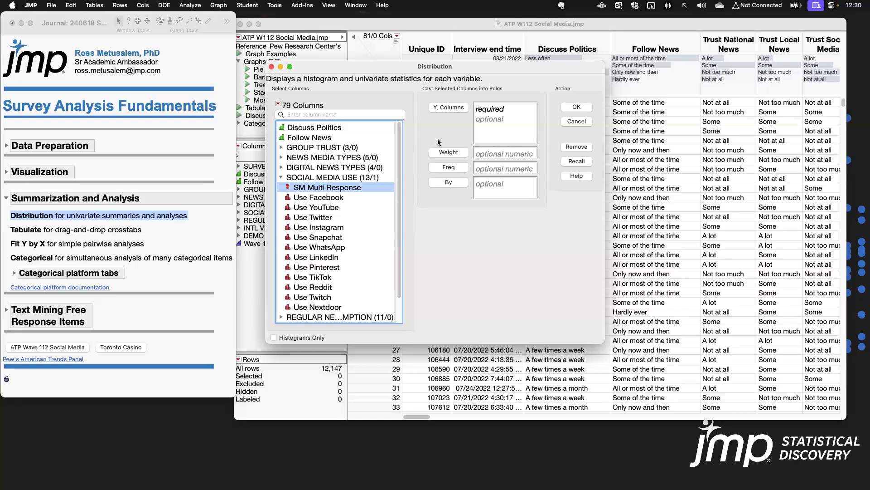
click(449, 109)
click(591, 110)
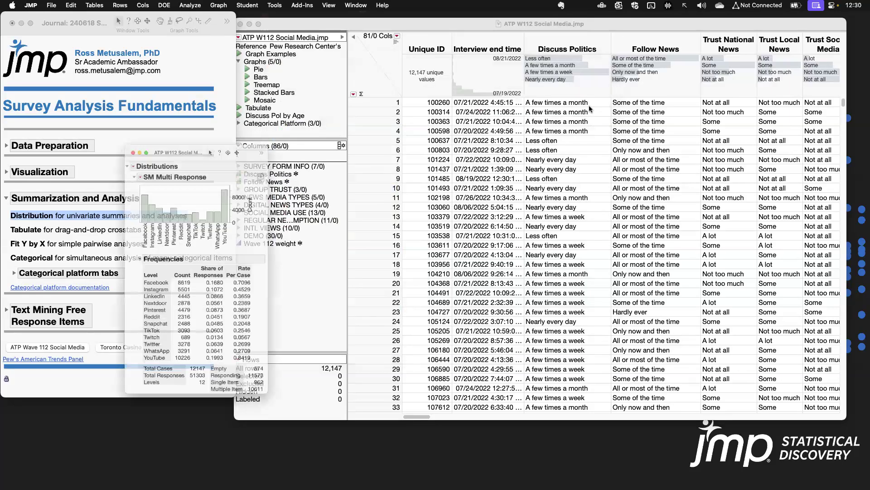
drag(225, 155, 414, 30)
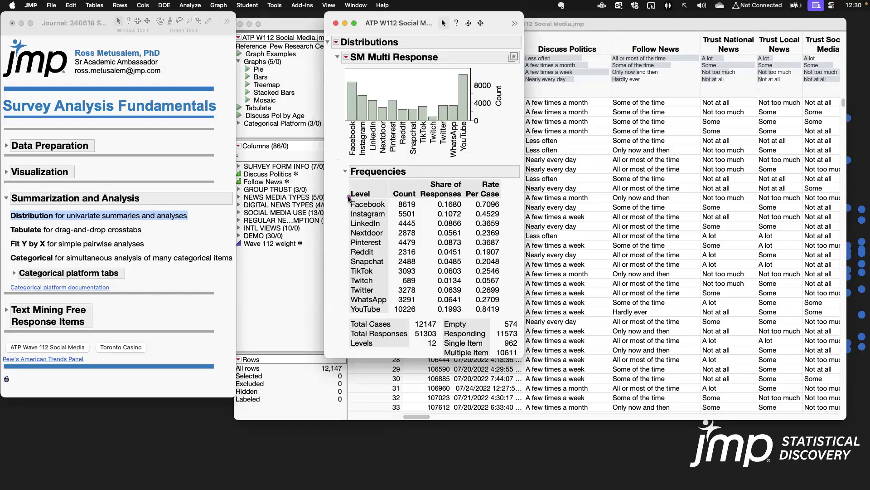
Examine Facebook's count and rate per case against the total cases in the SM Multi Response frequencies.
drag(348, 198, 417, 211)
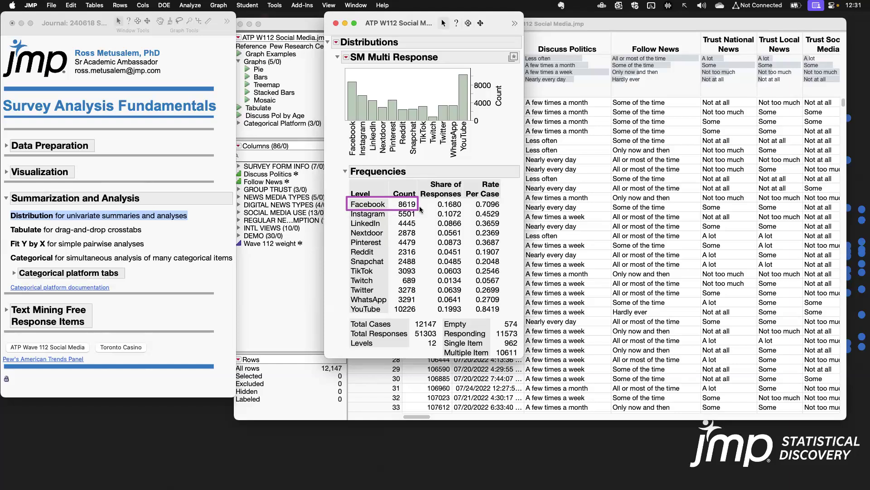
drag(465, 199, 503, 211)
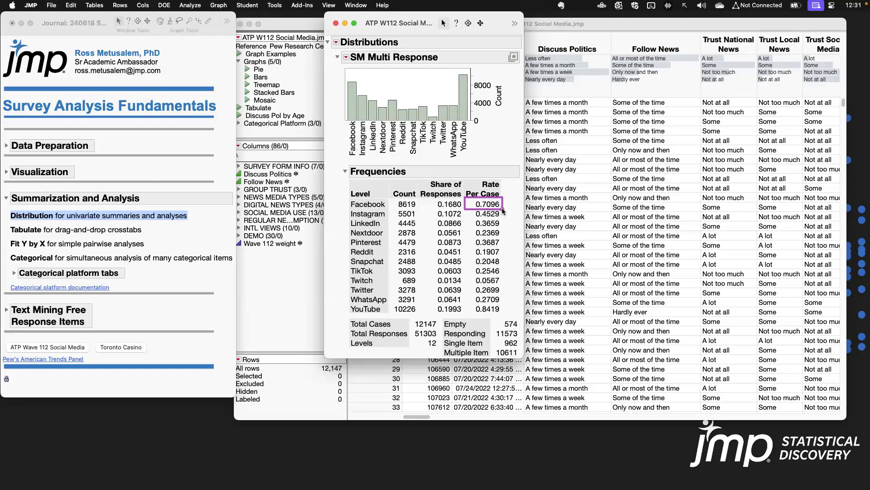
drag(387, 198, 418, 210)
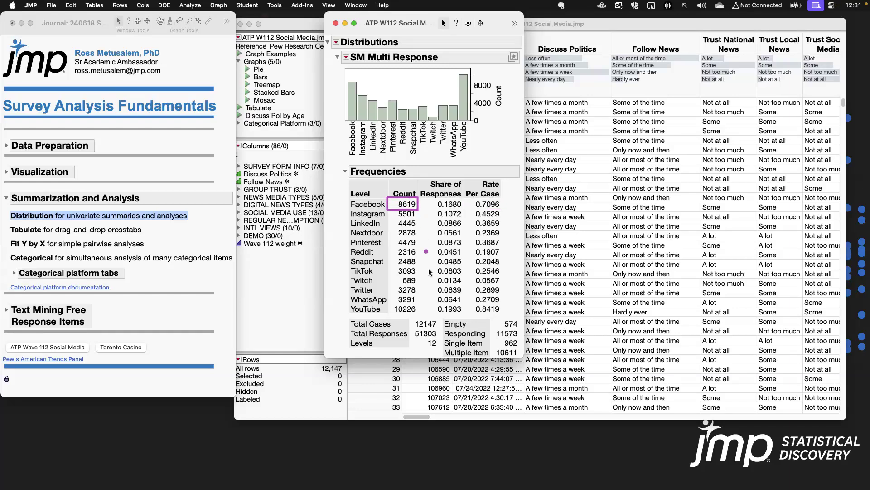
drag(408, 317, 438, 330)
drag(466, 198, 501, 212)
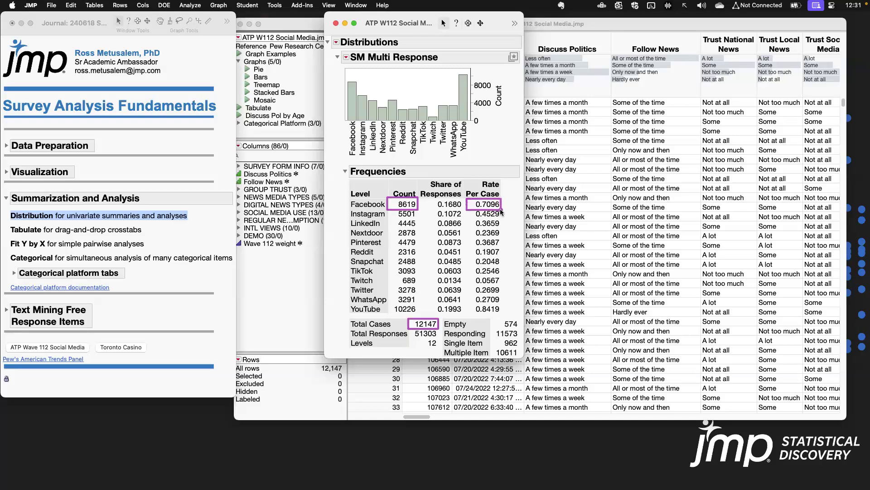
key(Escape)
Examine Facebook's share of responses, comparing its count with the total responses.
drag(422, 199, 462, 211)
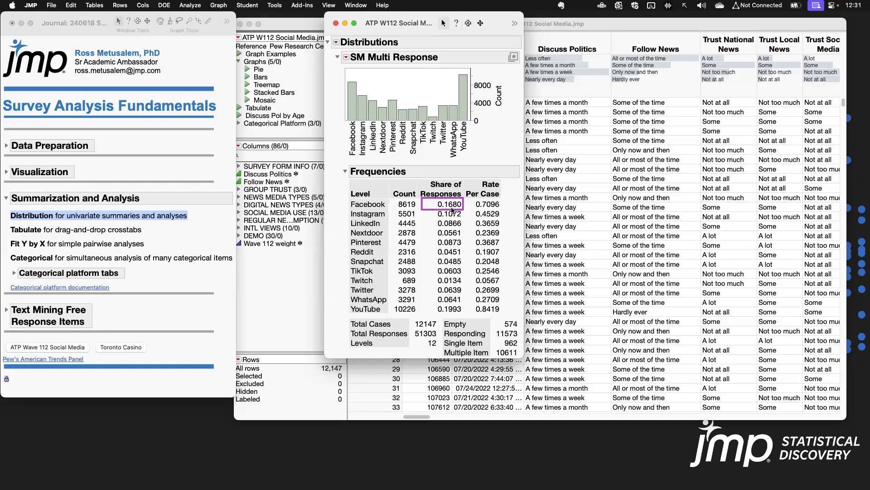
key(Escape)
drag(394, 200, 418, 209)
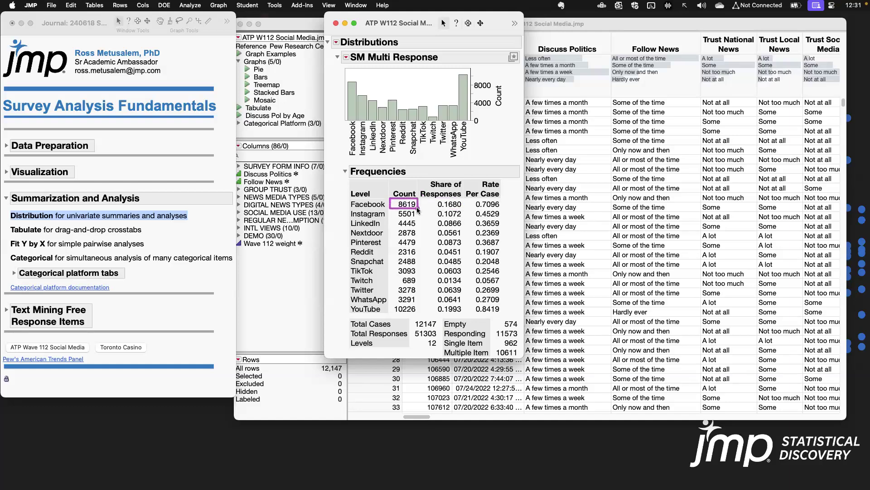
drag(409, 328, 437, 339)
drag(433, 196, 463, 211)
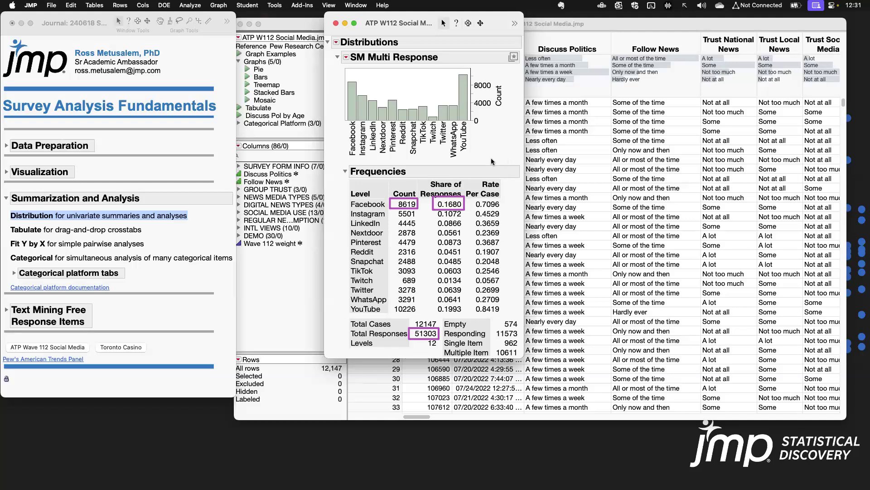
key(Escape)
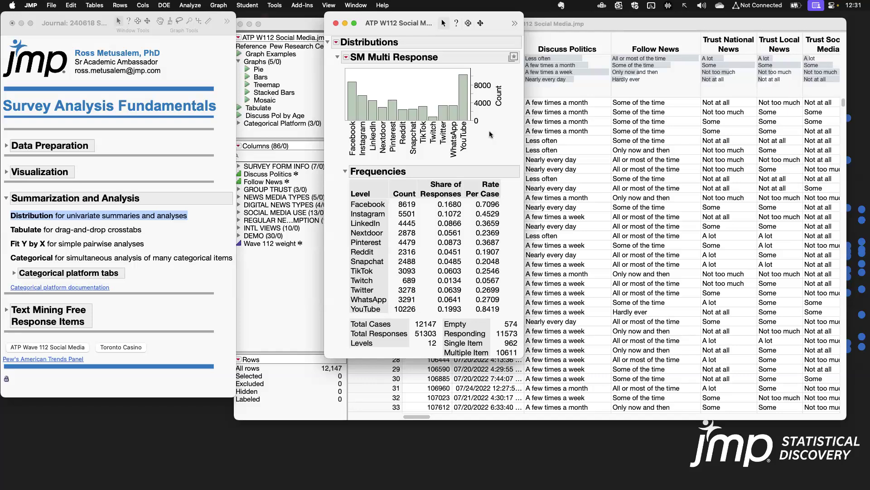
Close the SM Multi Response distribution and run the data table's saved Tabulate script.
click(335, 23)
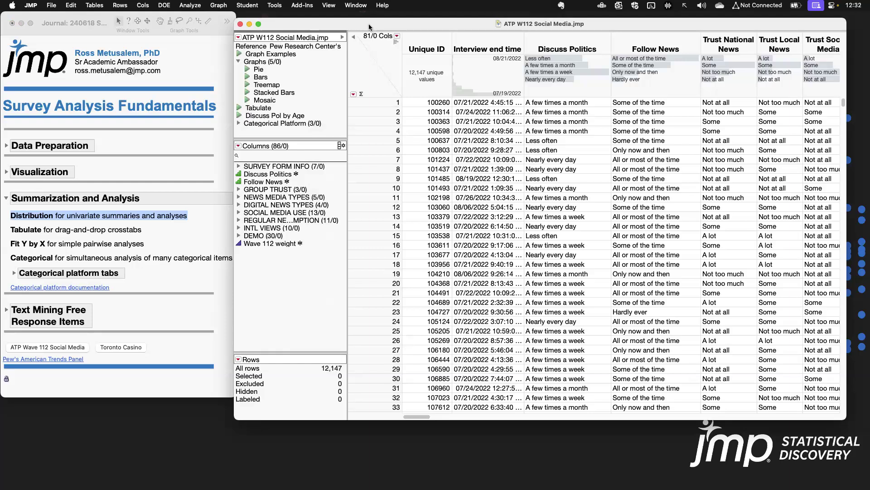
click(238, 63)
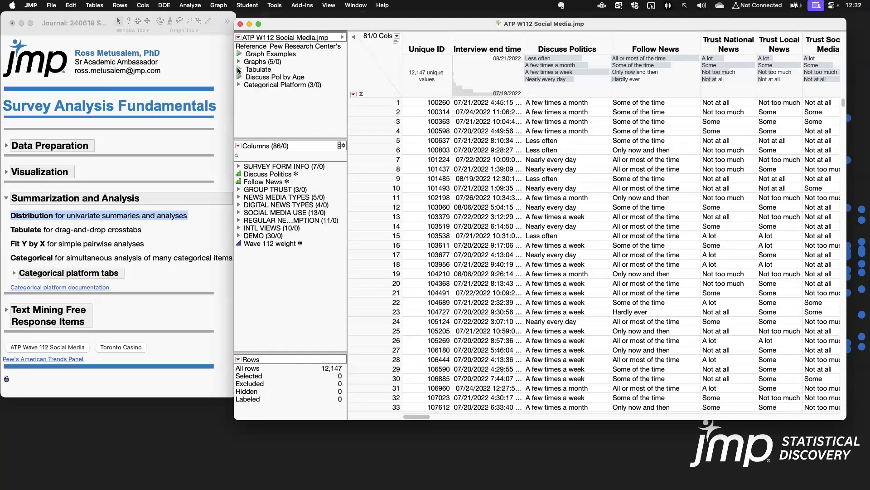
click(238, 71)
drag(290, 222, 467, 50)
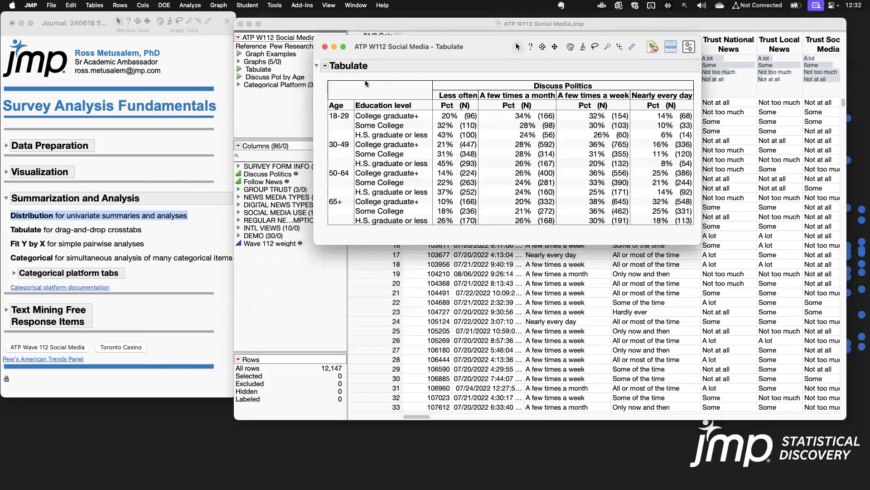
Examine the crosstab's Age and Education level rows against the Discuss Politics columns, and close the report.
drag(324, 79, 432, 230)
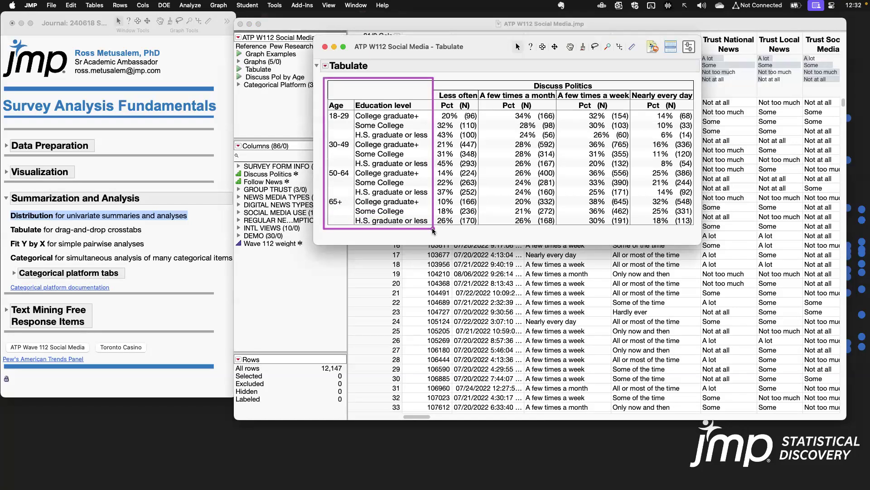
drag(432, 80, 695, 102)
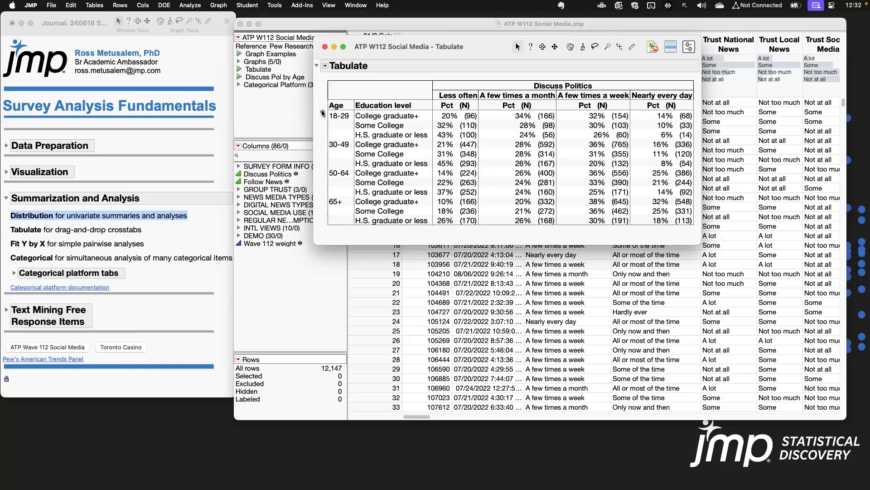
mouse_move(322, 110)
mouse_down()
mouse_move(411, 123)
mouse_move(697, 120)
mouse_up()
click(434, 38)
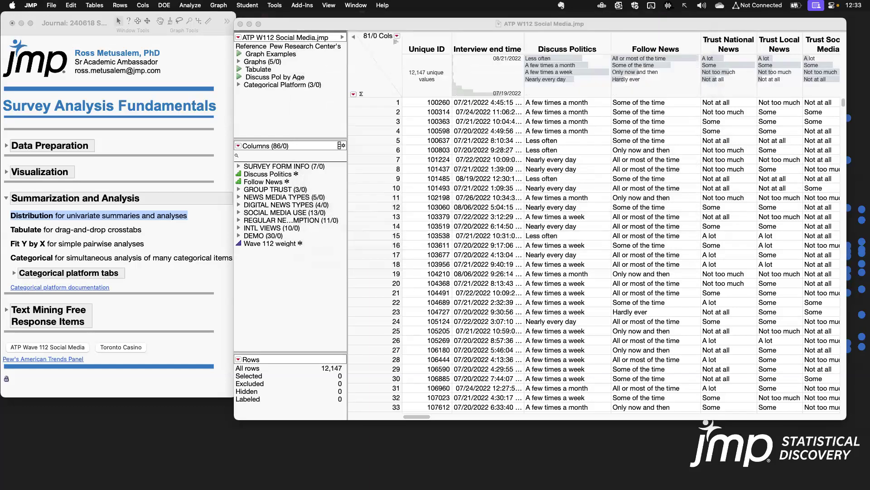
click(321, 22)
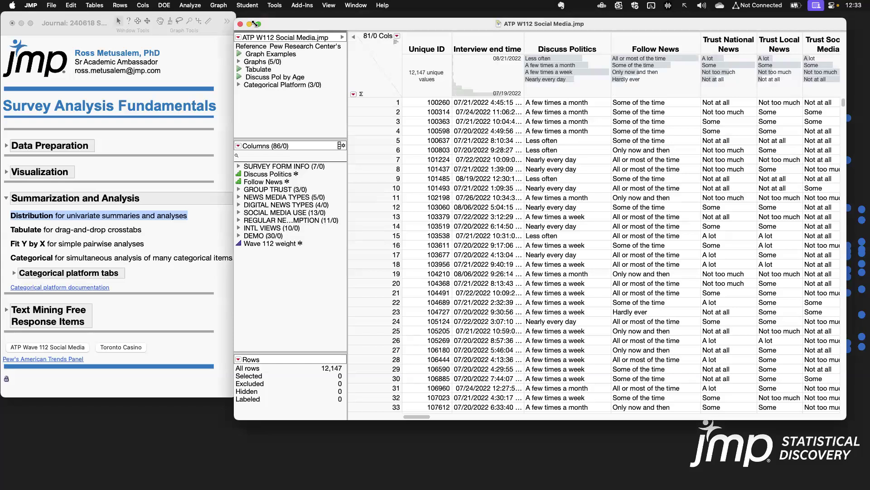
Highlight the Tabulate line in the journal and open a new interactive Tabulate table.
click(185, 5)
click(116, 224)
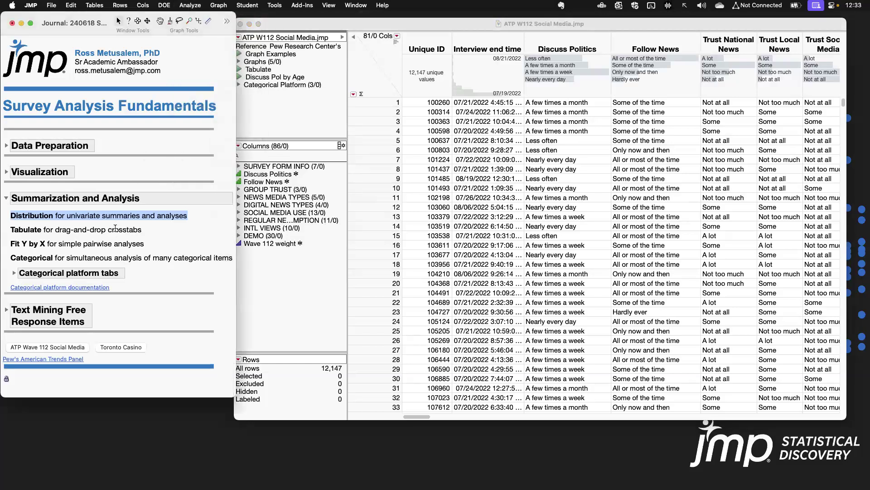
click(116, 228)
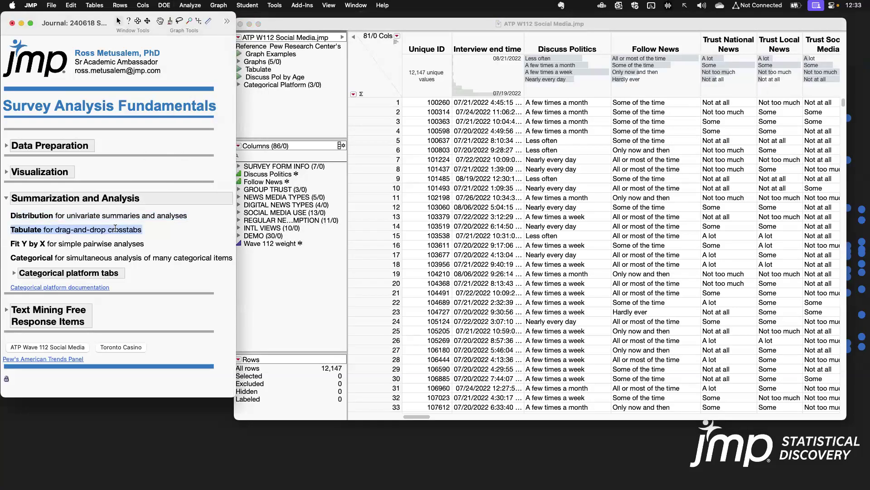
click(194, 6)
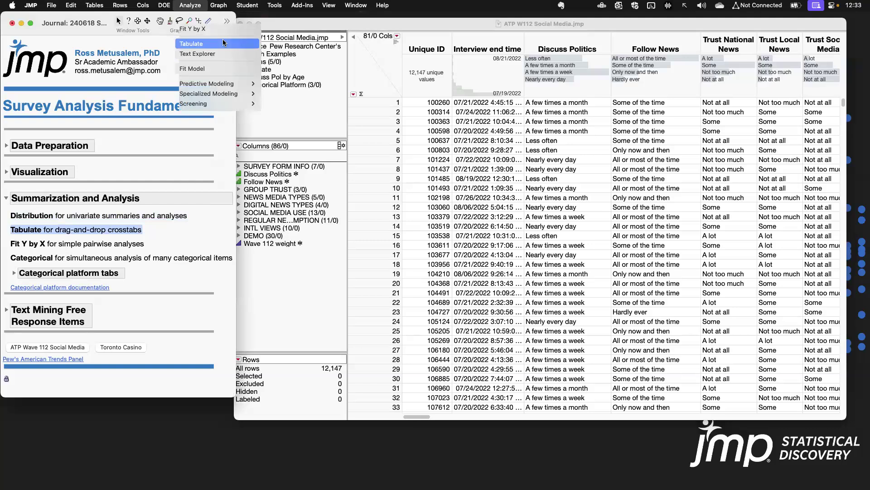
click(222, 43)
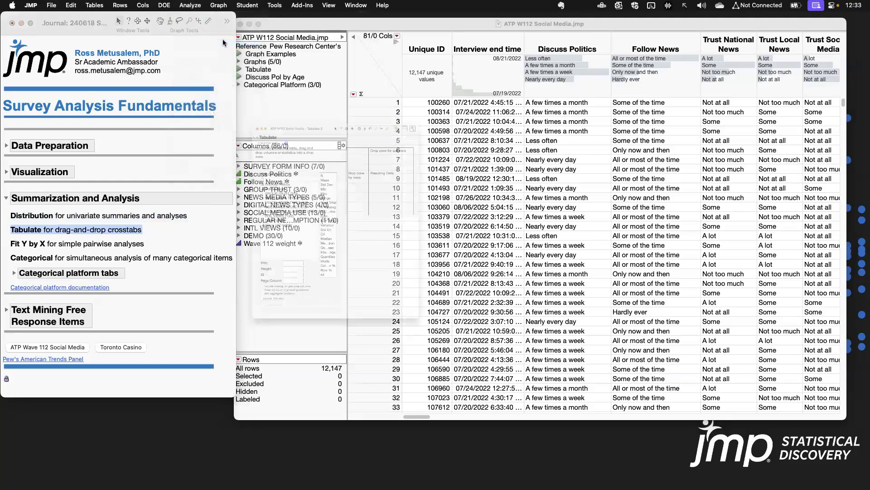
drag(298, 27, 433, 26)
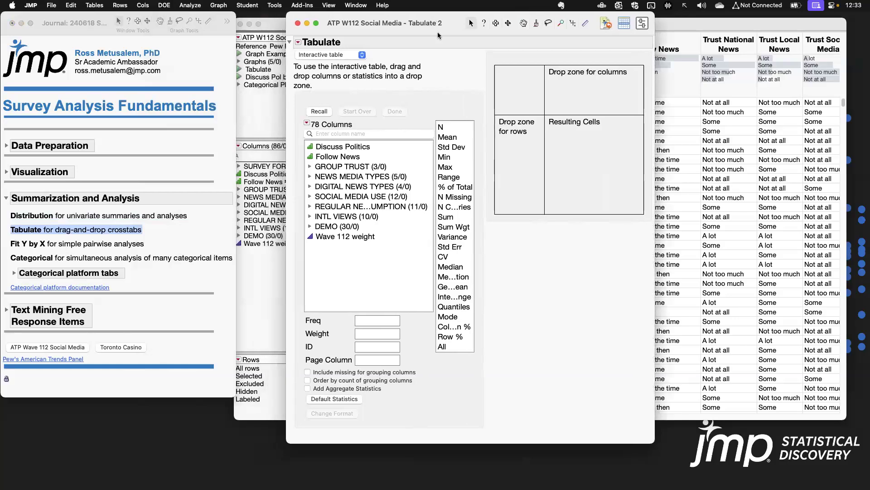
Add Age from the DEMO group as the row variable of the interactive table.
click(309, 227)
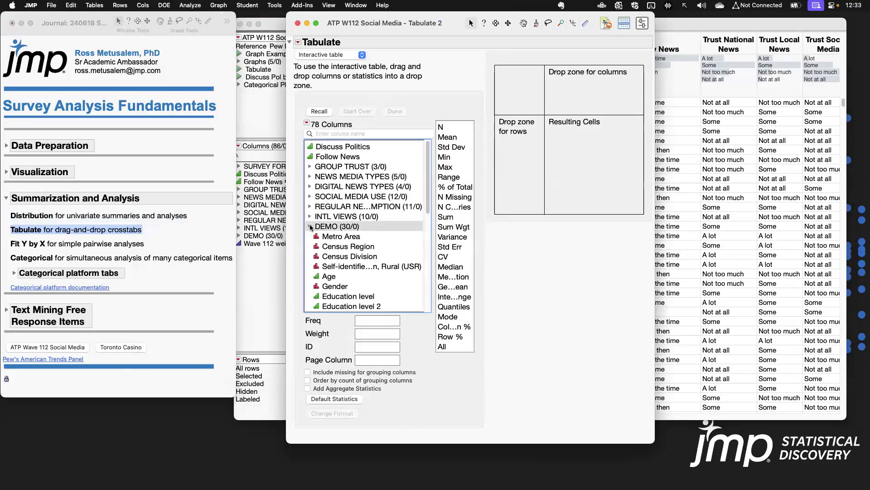
click(333, 277)
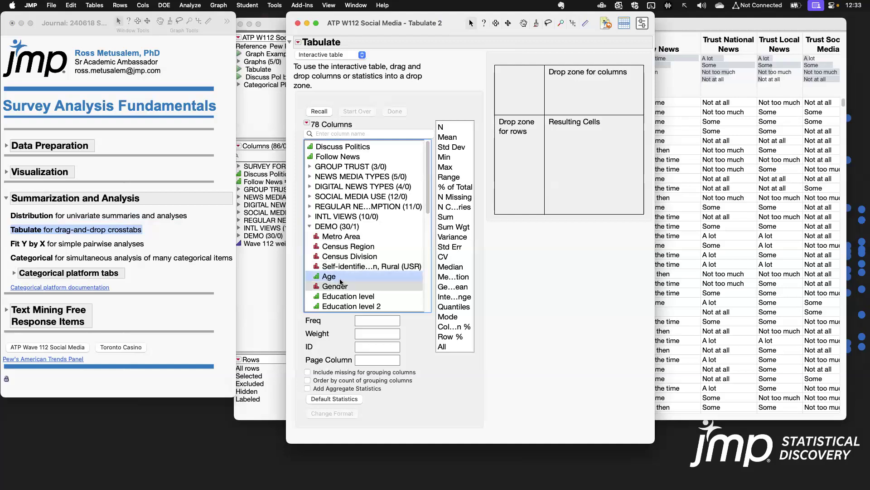
drag(334, 278, 520, 168)
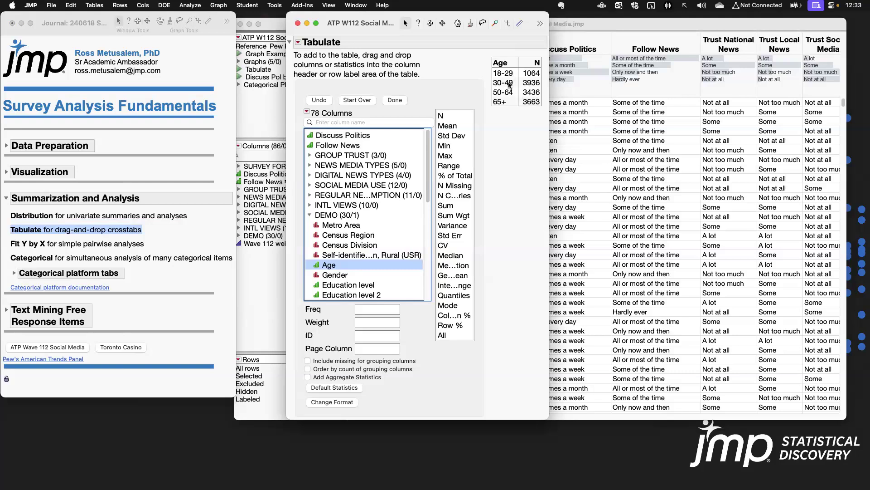
Try placing Education level on the Age row header of the table, and undo the change.
click(363, 285)
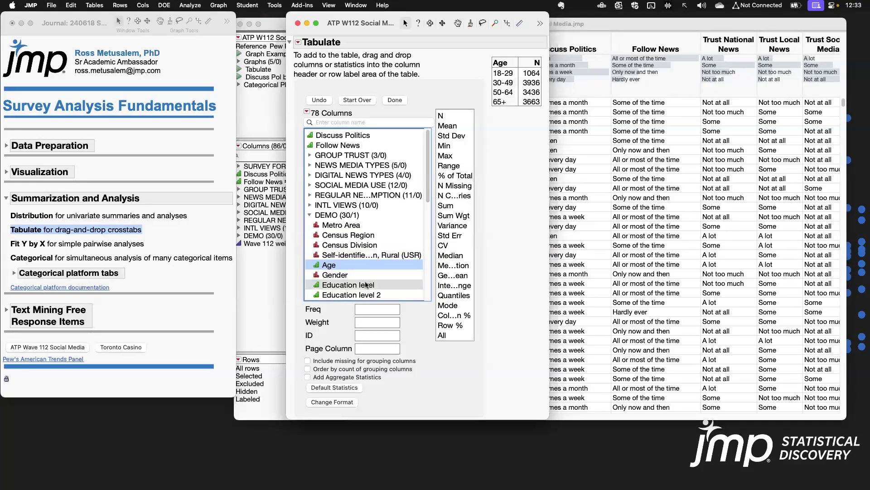
drag(362, 287, 507, 67)
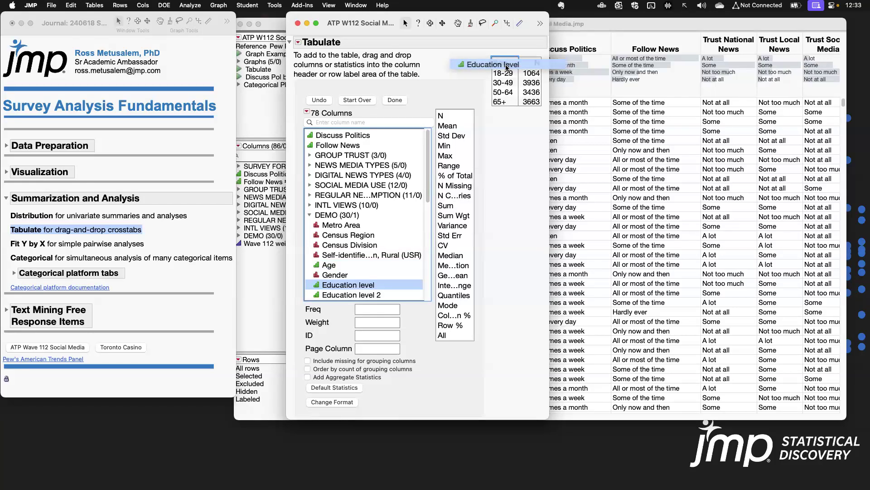
drag(506, 67, 507, 67)
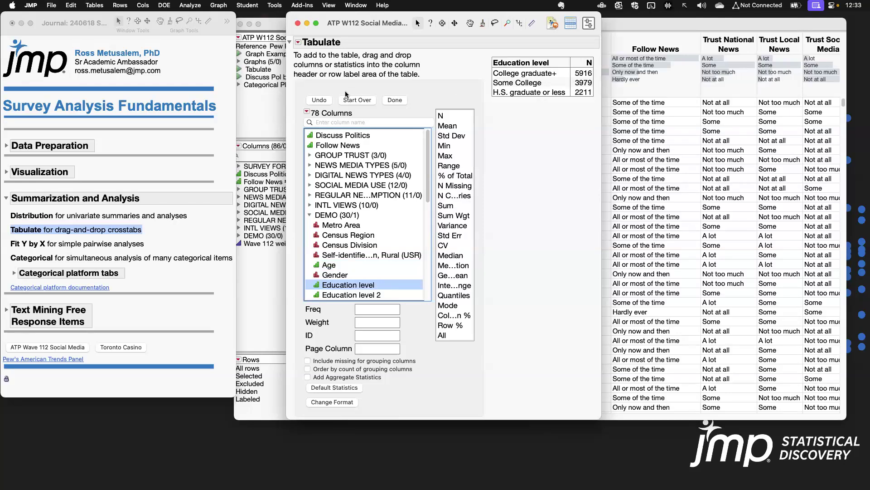
click(319, 101)
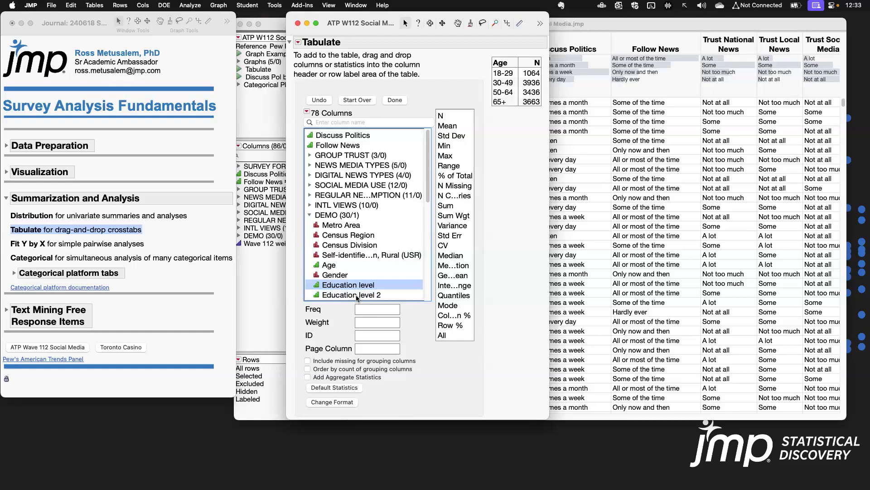
Nest Education level beside Age in the table rows and add Discuss Politics as the column variable.
drag(357, 285, 516, 66)
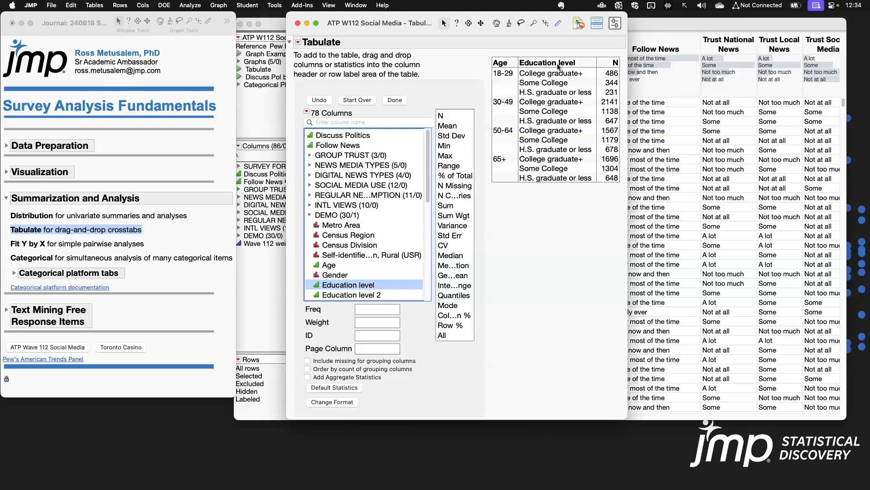
click(347, 136)
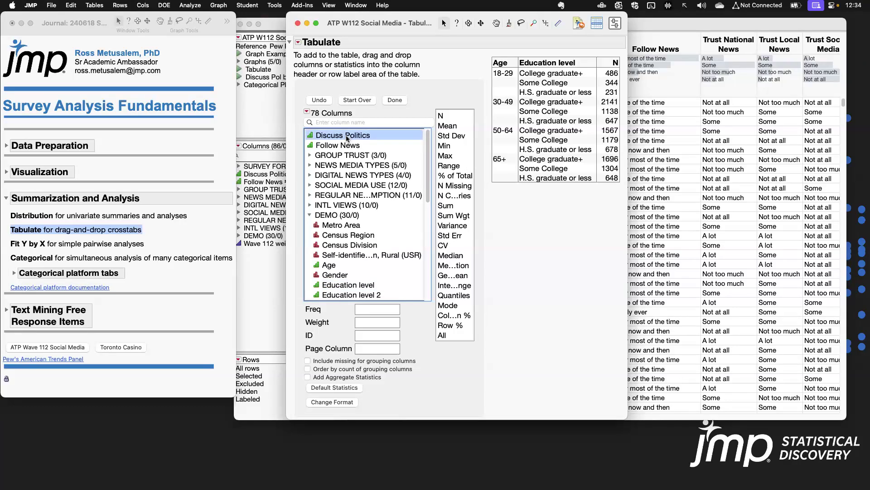
drag(346, 137, 610, 67)
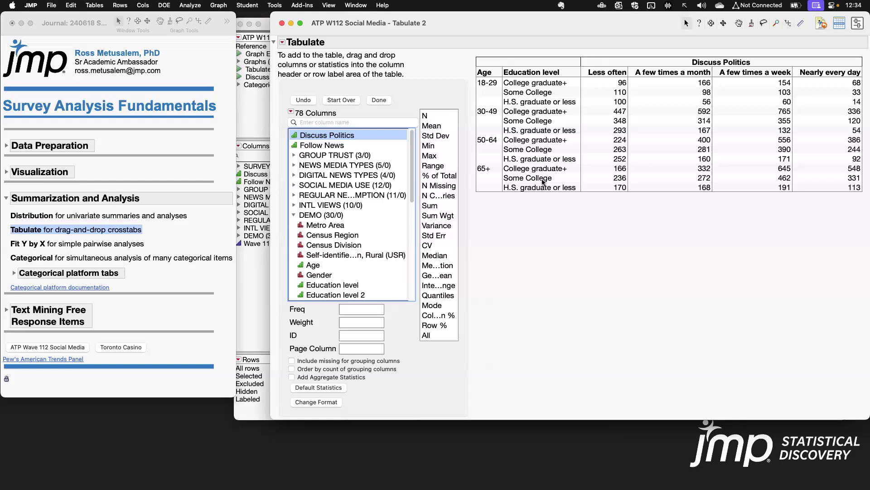
Replace the crosstab's cell counts with Row %, and add N beside it under each Discuss Politics category.
click(432, 326)
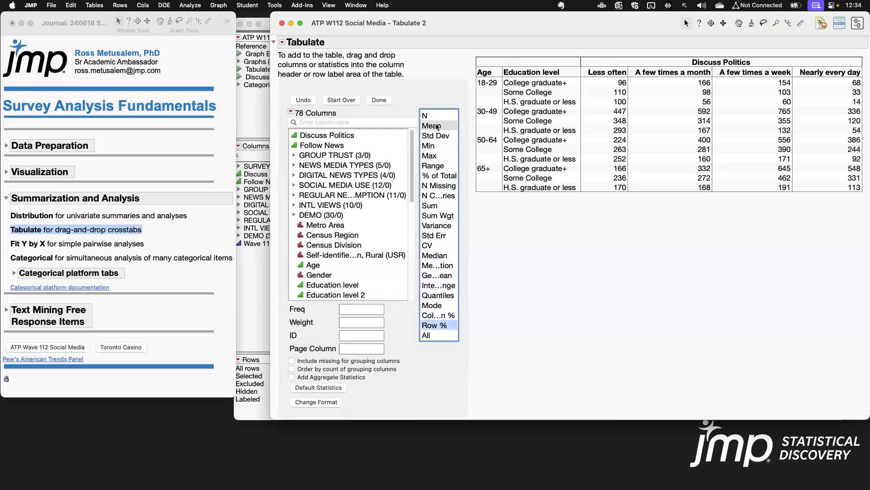
drag(439, 325, 680, 151)
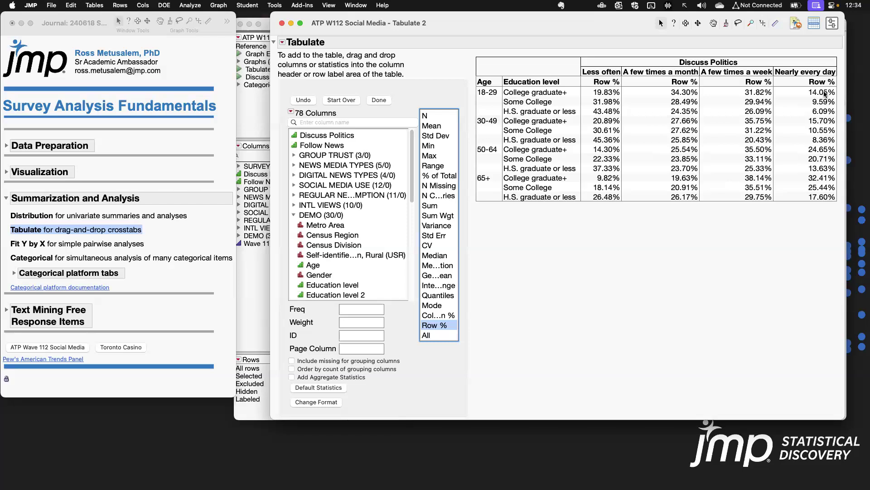
click(426, 116)
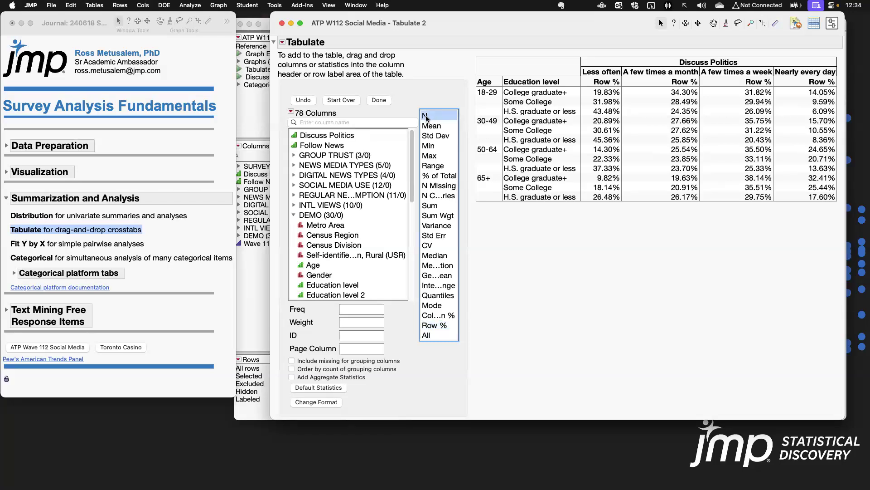
drag(426, 117, 618, 85)
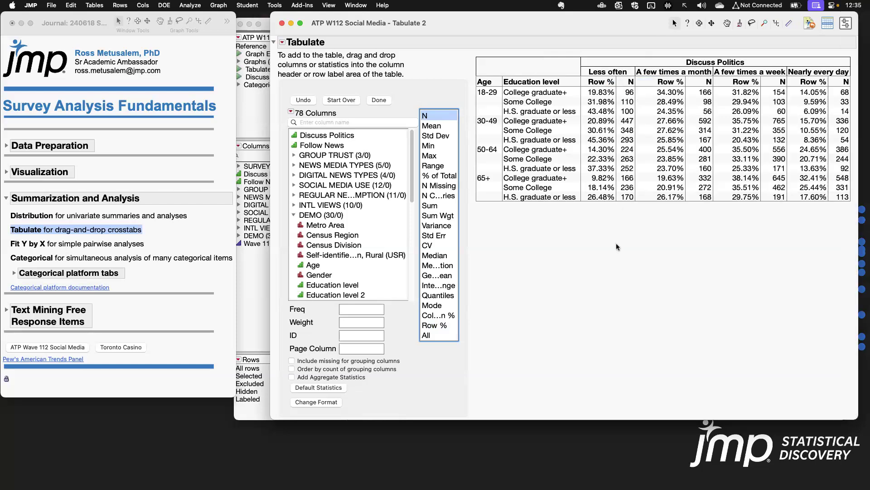
Pack the Row % and N columns of the Discuss Politics crosstab into one combined column per response category.
click(628, 82)
shift+click(592, 82)
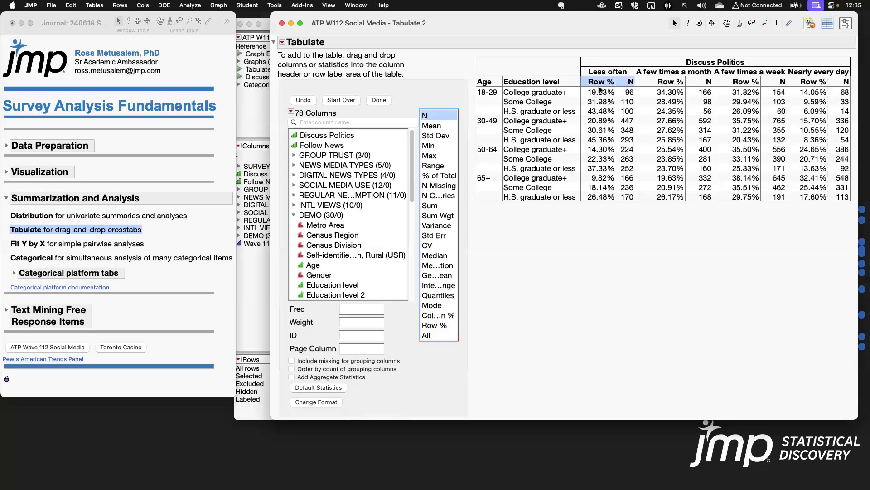
right_click(603, 83)
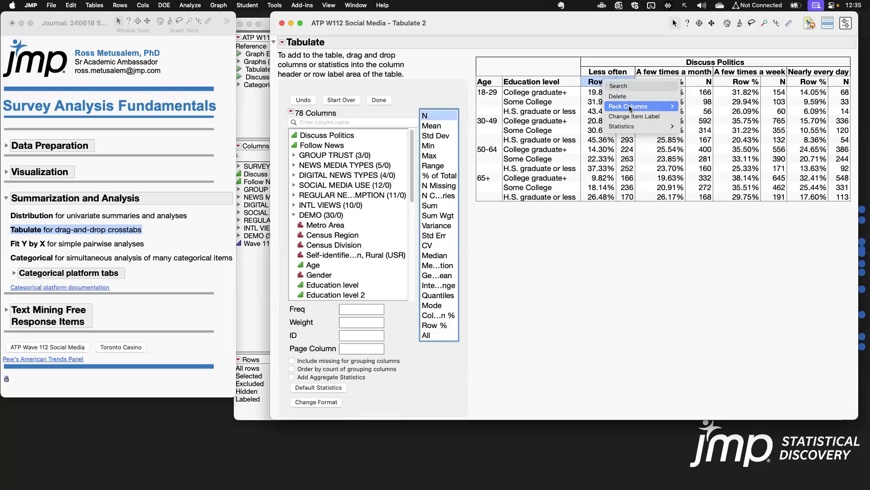
mouse_move(630, 107)
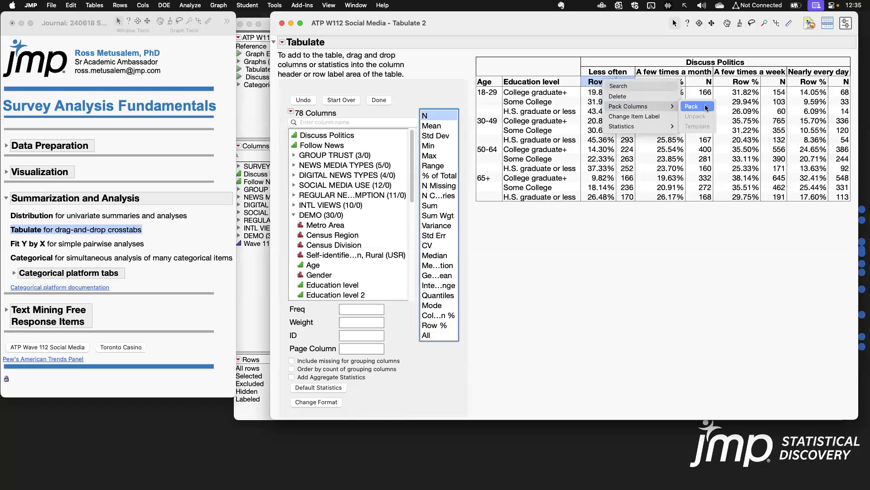
click(706, 108)
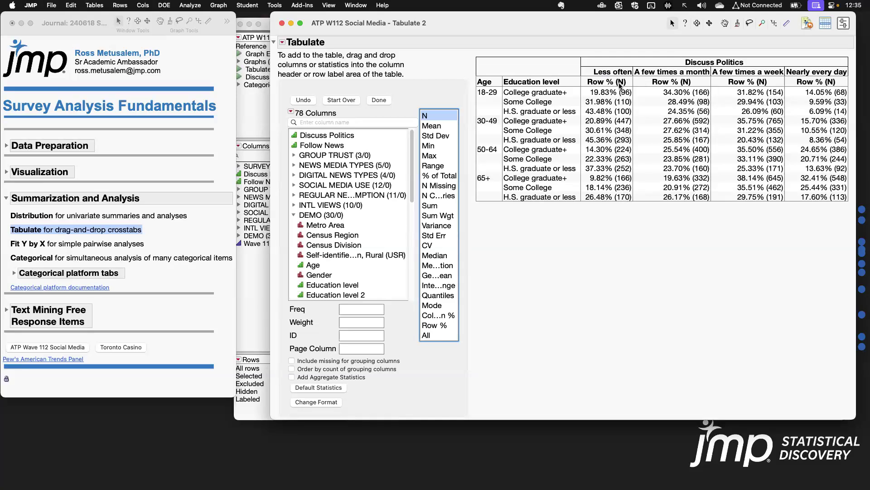
Open the packing template of the combined Row % (N) column.
right_click(624, 84)
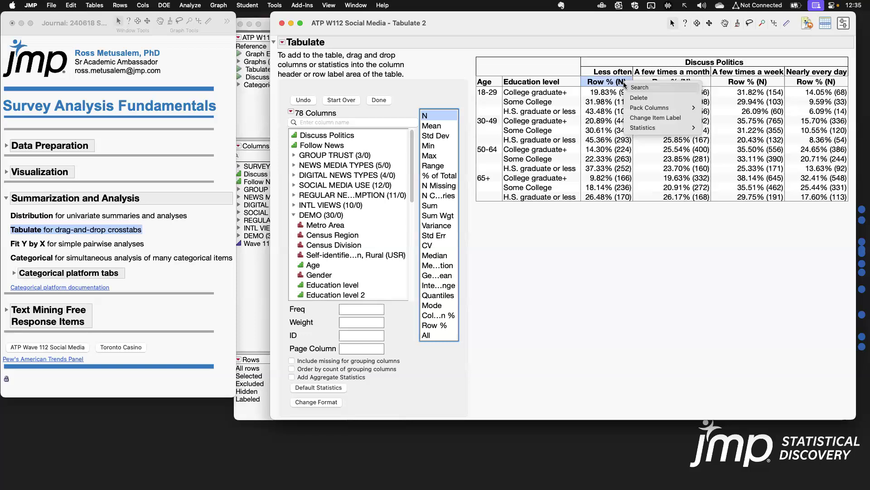
mouse_move(661, 109)
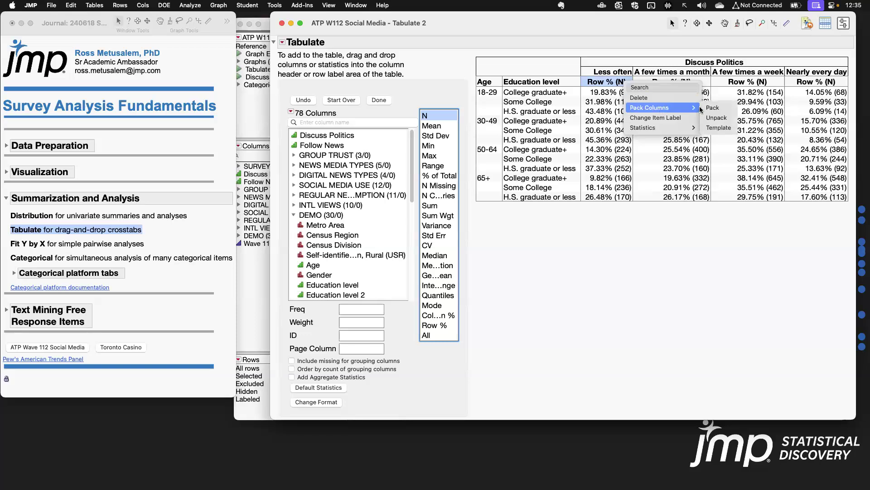
click(725, 129)
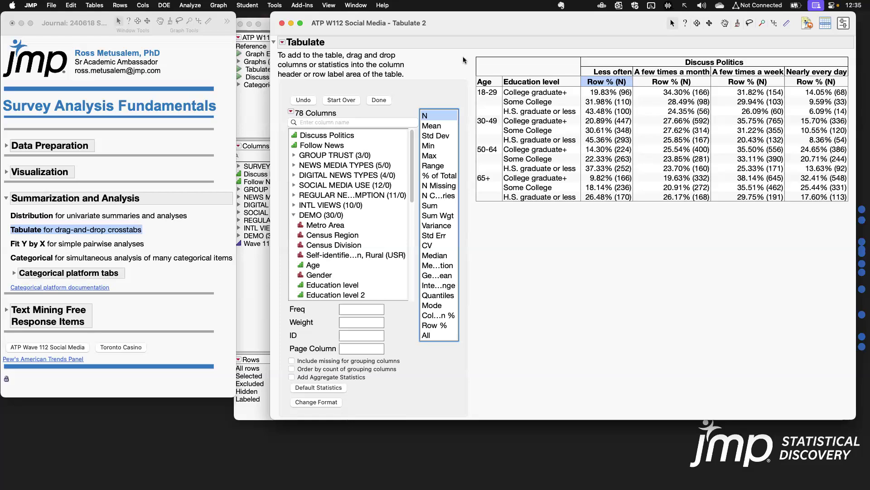
Finish the interactive table, select the whole crosstab with the Selection tool to view its copy options, and close the report.
click(379, 100)
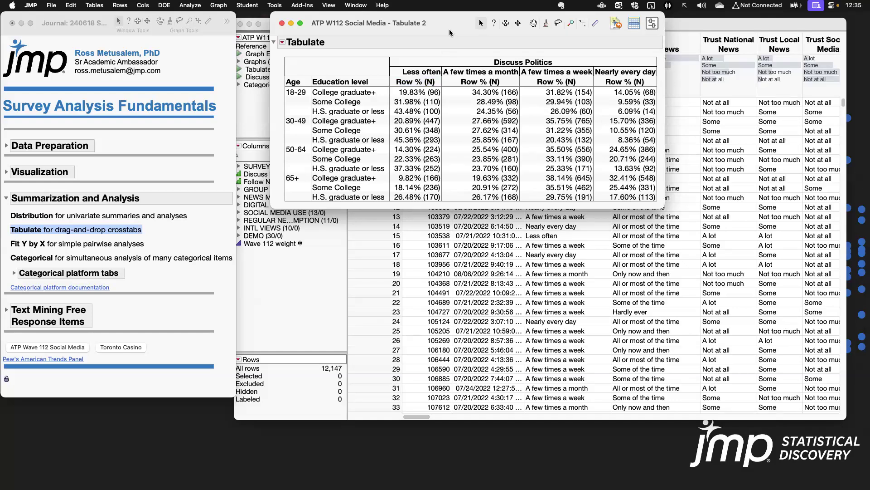
click(274, 6)
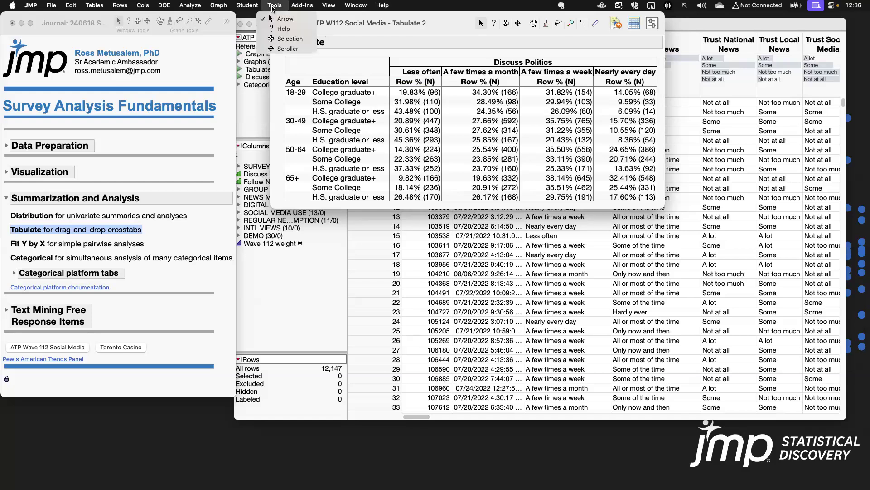
click(294, 39)
click(508, 76)
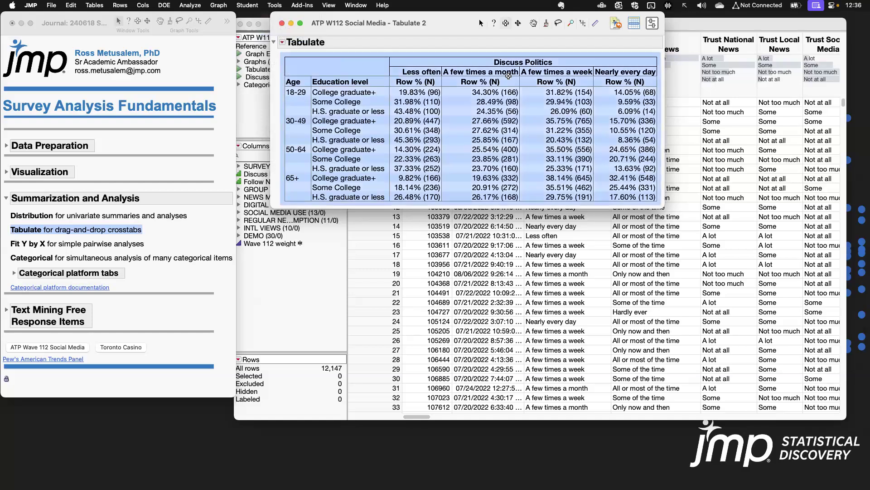
right_click(508, 76)
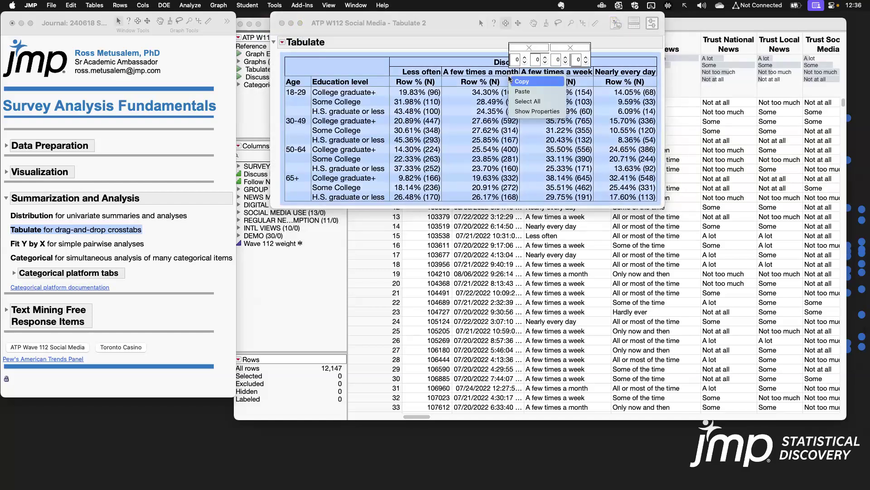
click(457, 33)
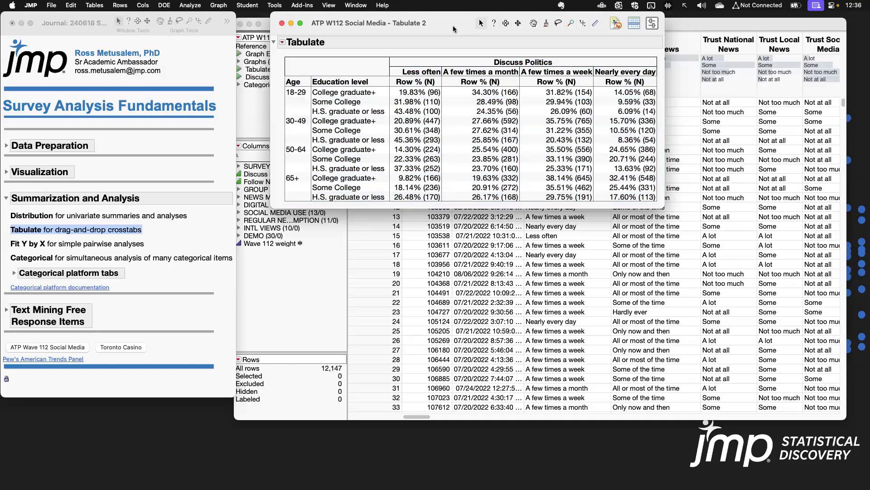
click(282, 24)
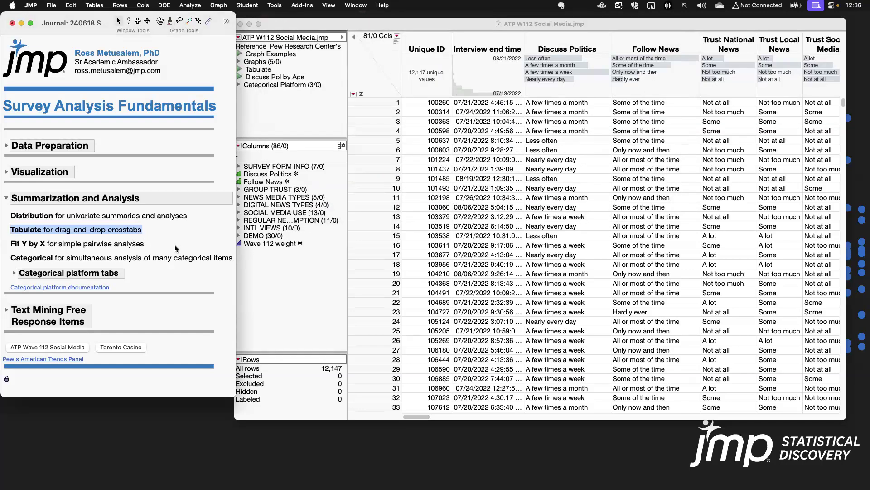
Highlight the Fit Y by X line in the journal and run the data table's saved Discuss Pol by Age script.
click(130, 248)
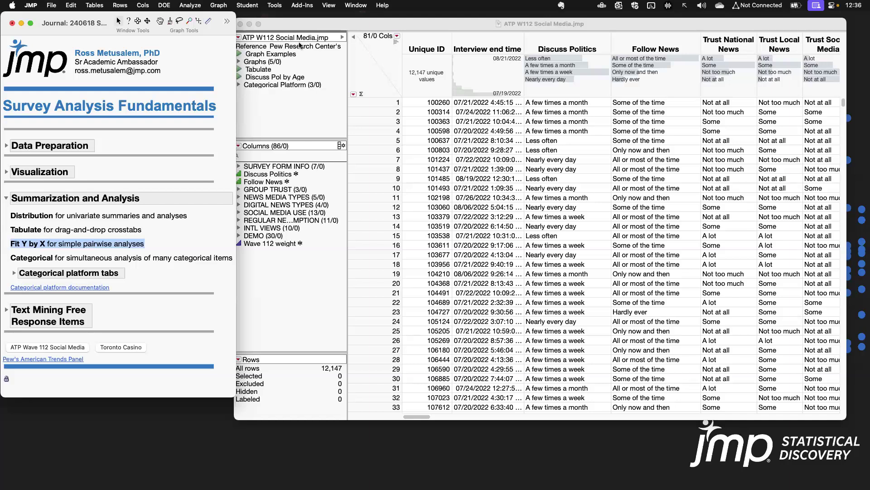
click(278, 111)
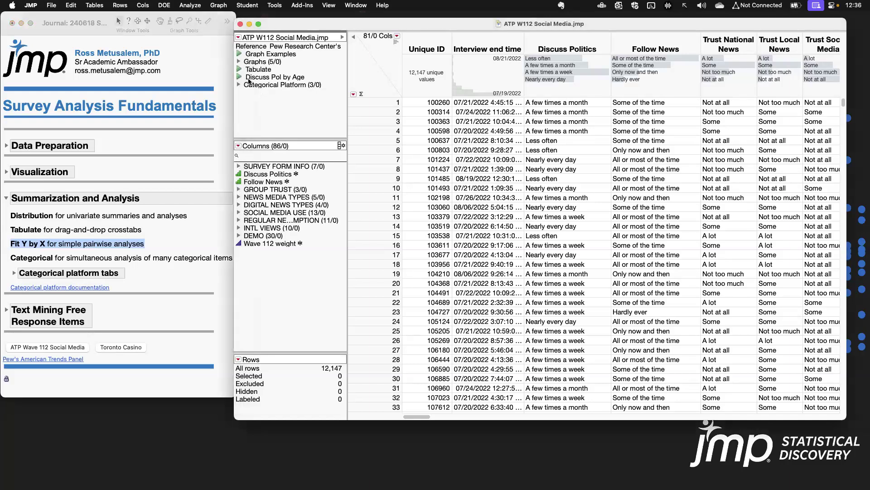
click(239, 77)
drag(228, 28, 443, 26)
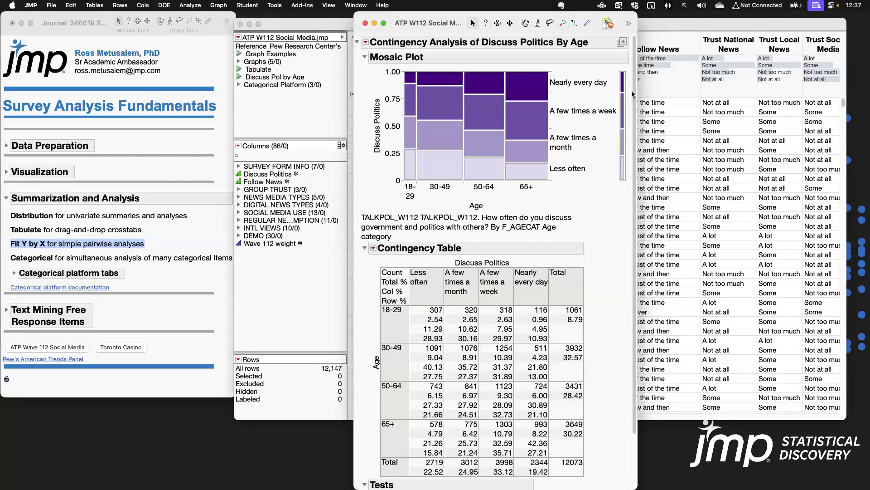
Examine the contingency table's cell legend and the 18-29 Less often cell's Count and Total % against the grand total.
scroll(632, 199, down, 3)
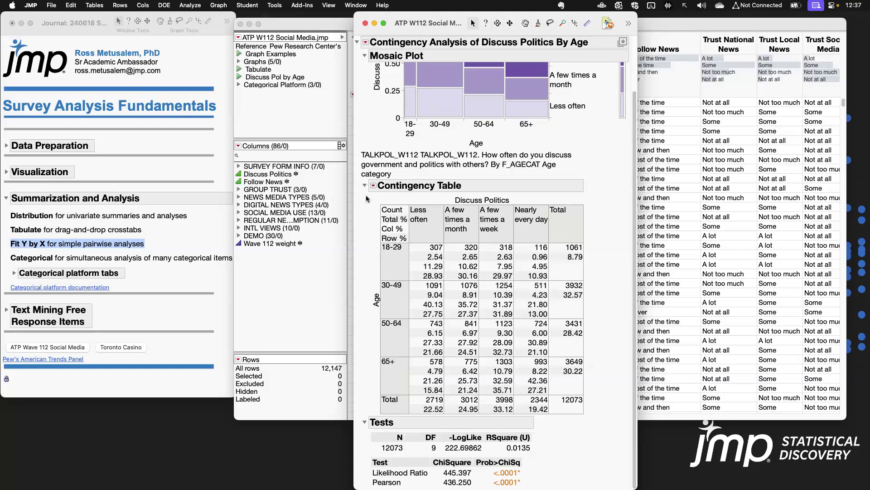
drag(373, 200, 409, 246)
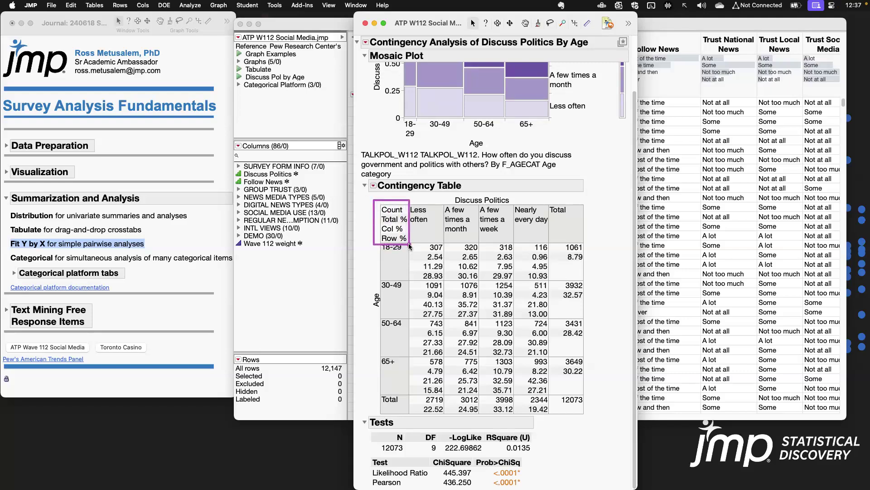
drag(409, 244, 444, 255)
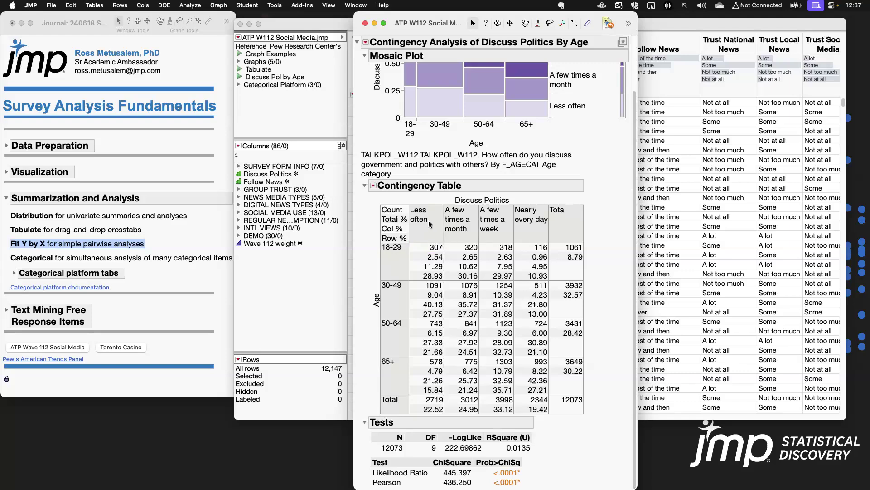
drag(410, 251, 443, 262)
drag(558, 390, 588, 411)
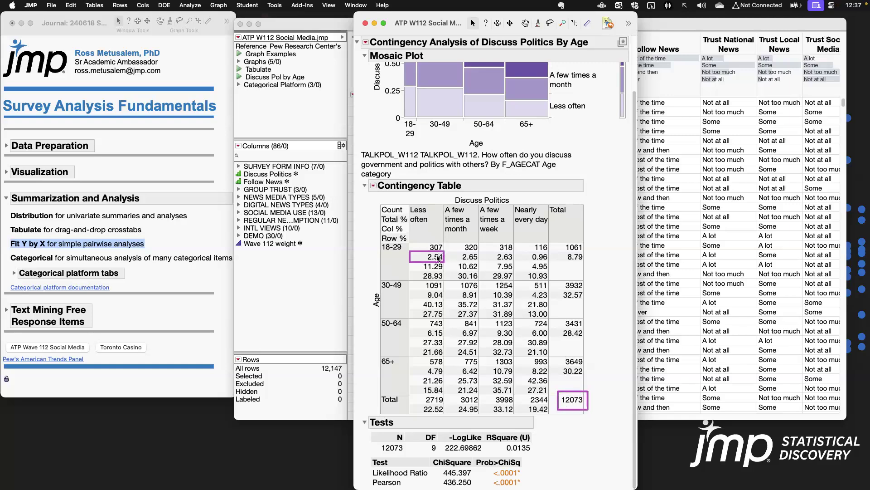
key(Escape)
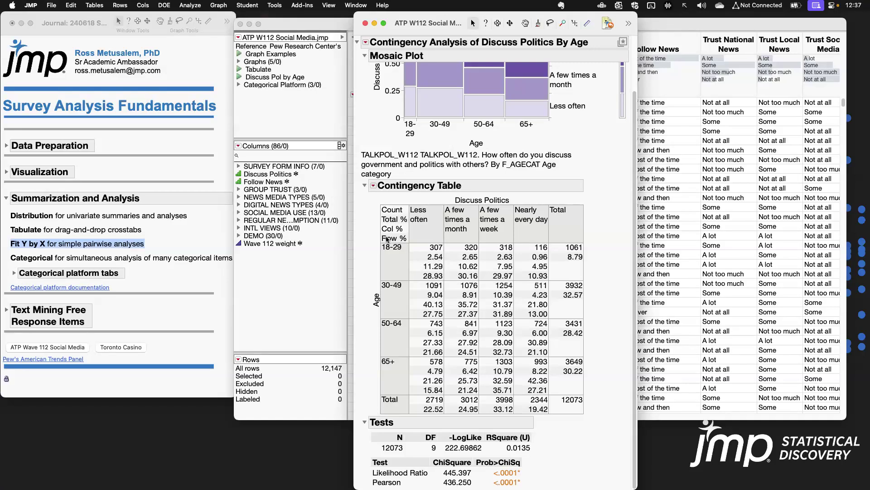
Examine the Row % values across the 18-29 row and the Col % values down the Less often column.
mouse_move(415, 271)
mouse_down()
mouse_move(441, 283)
mouse_move(552, 284)
mouse_up()
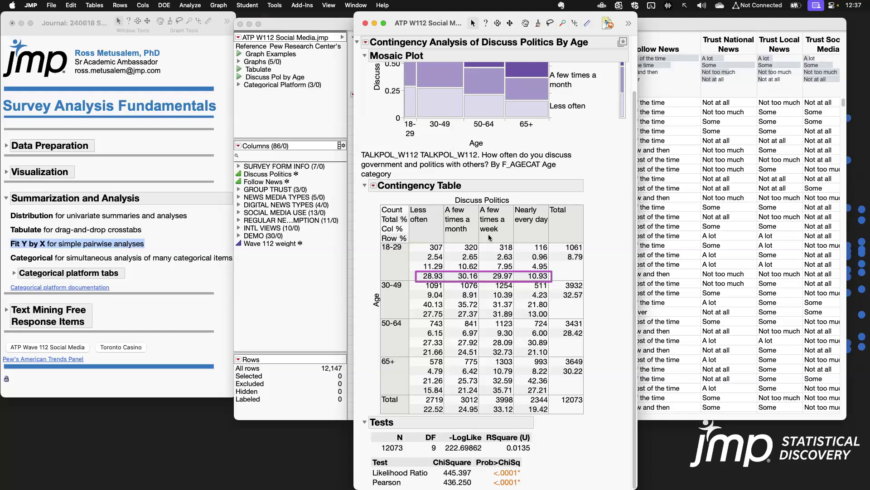
mouse_move(376, 221)
mouse_down()
mouse_move(407, 237)
mouse_move(409, 261)
mouse_move(445, 273)
mouse_up()
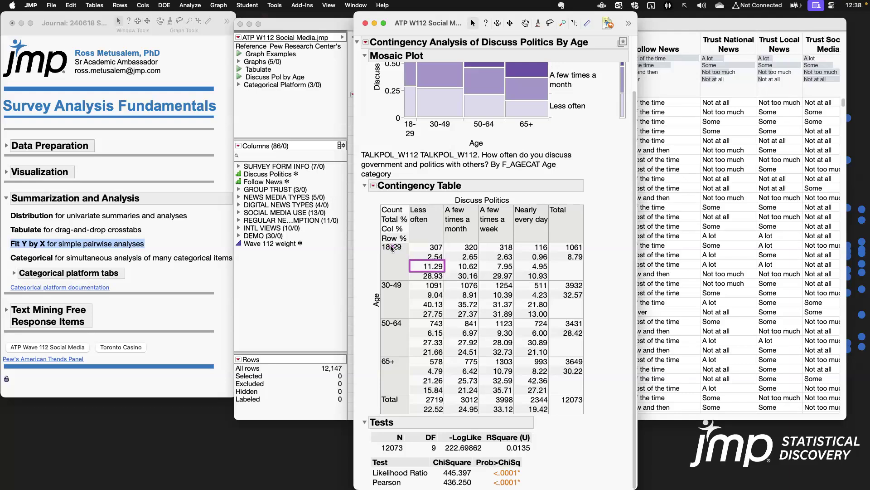
mouse_move(409, 298)
mouse_down()
mouse_move(458, 312)
mouse_move(446, 309)
mouse_up()
drag(409, 337, 446, 348)
drag(410, 374, 446, 386)
key(Escape)
Examine the Likelihood Ratio and Pearson tests of the contingency analysis, and close the report.
scroll(602, 342, down, 3)
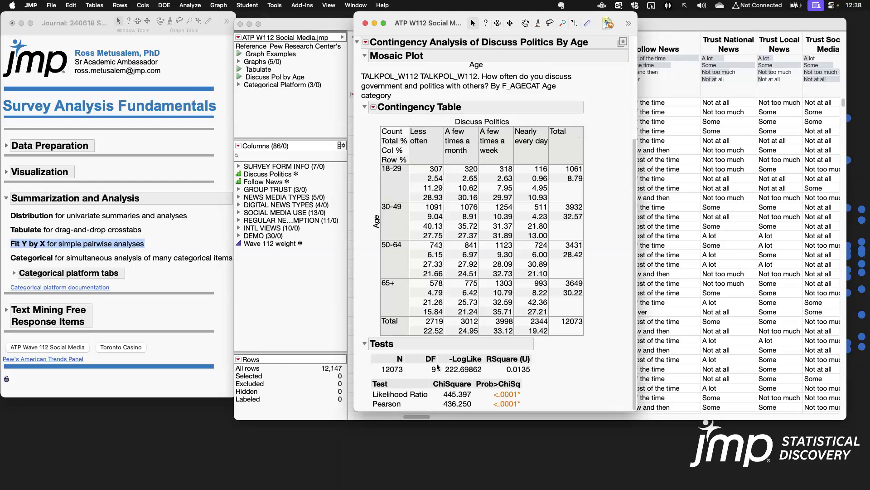
mouse_move(363, 376)
mouse_down()
mouse_move(386, 390)
mouse_move(523, 409)
mouse_up()
click(365, 24)
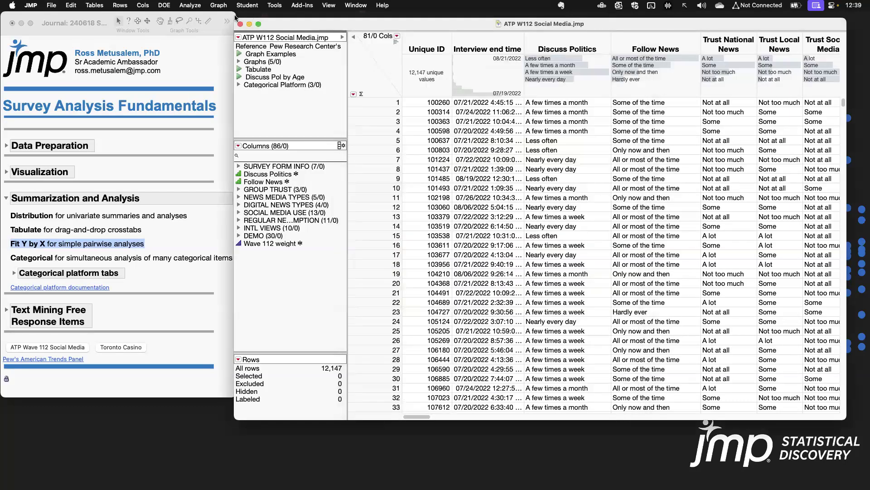
Run a Fit Y by X analysis with Discuss Politics as the response and Age as the factor, and reposition the report.
click(190, 5)
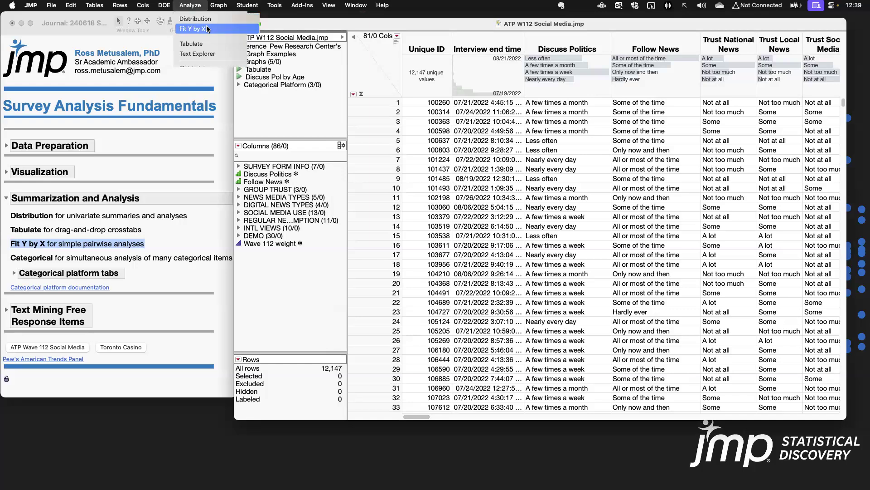
click(206, 29)
click(279, 191)
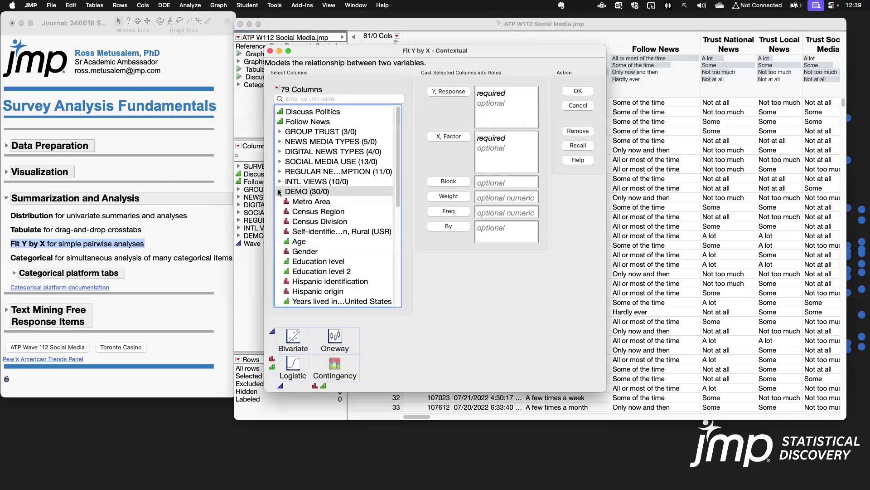
click(298, 241)
click(449, 138)
click(377, 112)
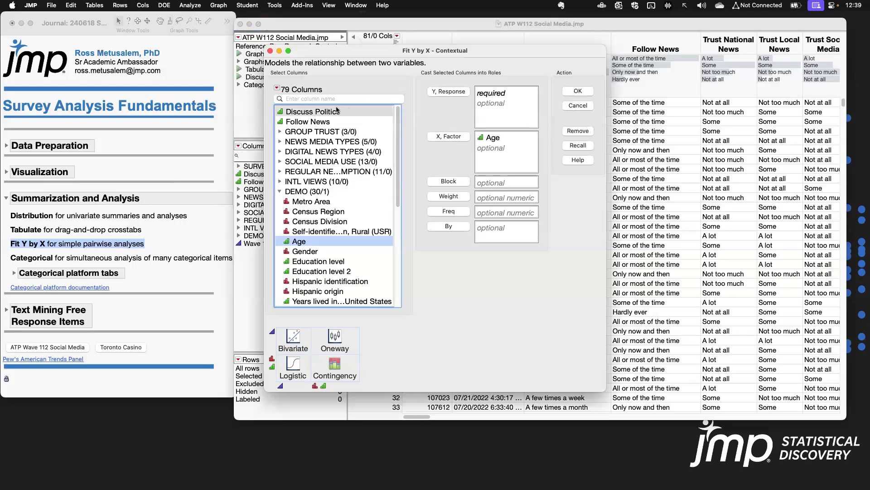
click(440, 92)
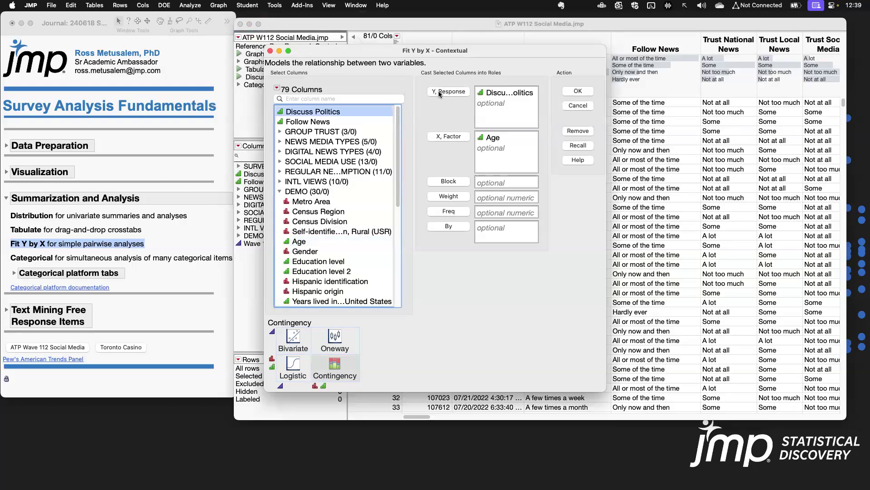
click(578, 91)
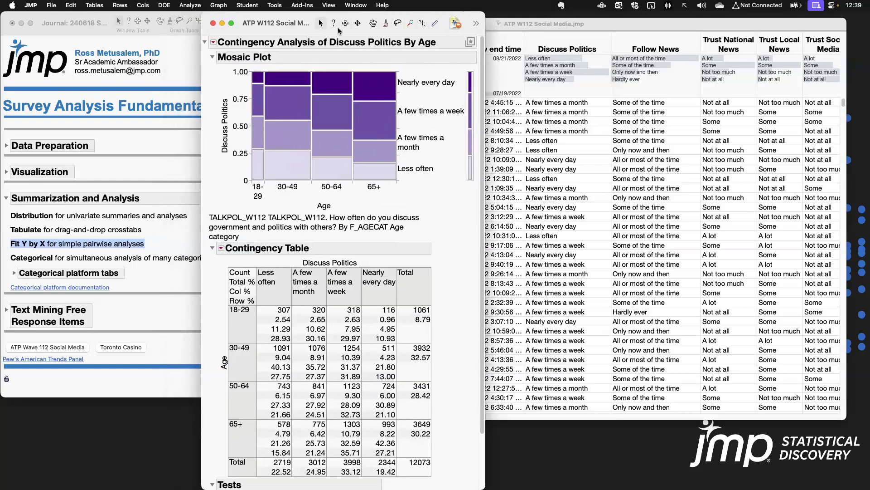
drag(292, 26, 360, 25)
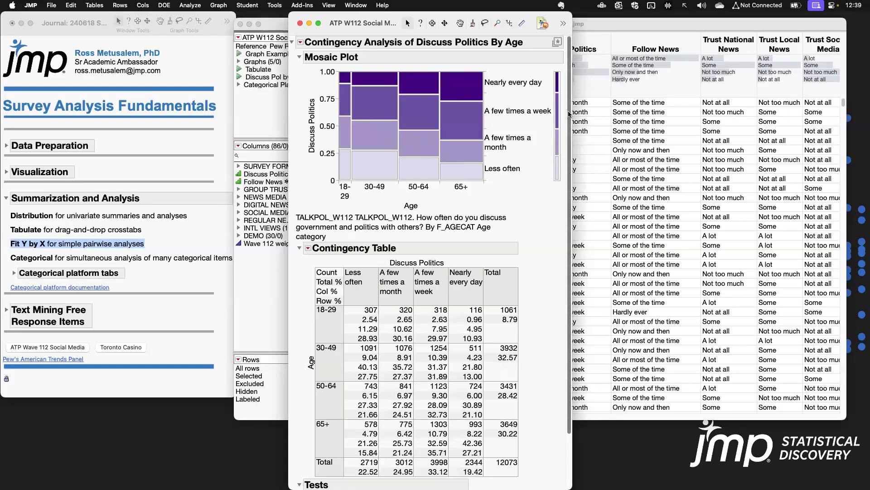
Add Measures of Association to the Discuss Politics by Age contingency report and review the added section.
drag(569, 114, 571, 252)
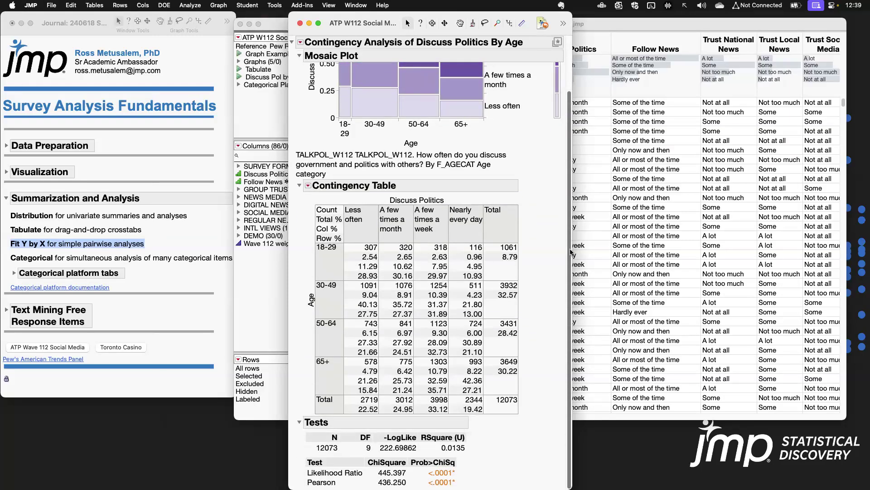
drag(571, 216, 572, 80)
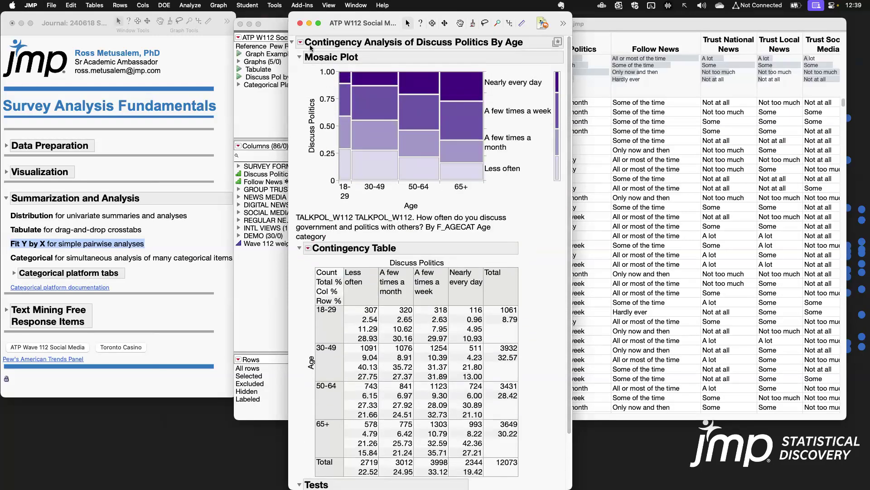
click(300, 43)
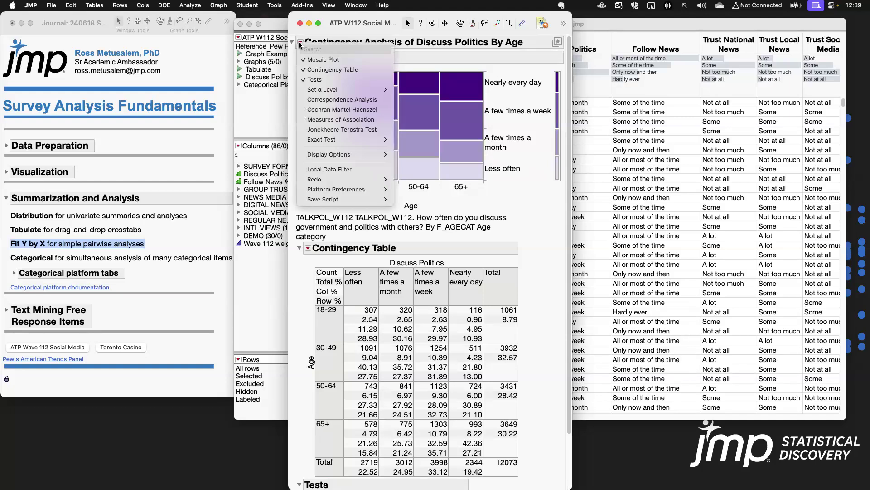
click(366, 119)
scroll(540, 212, down, 5)
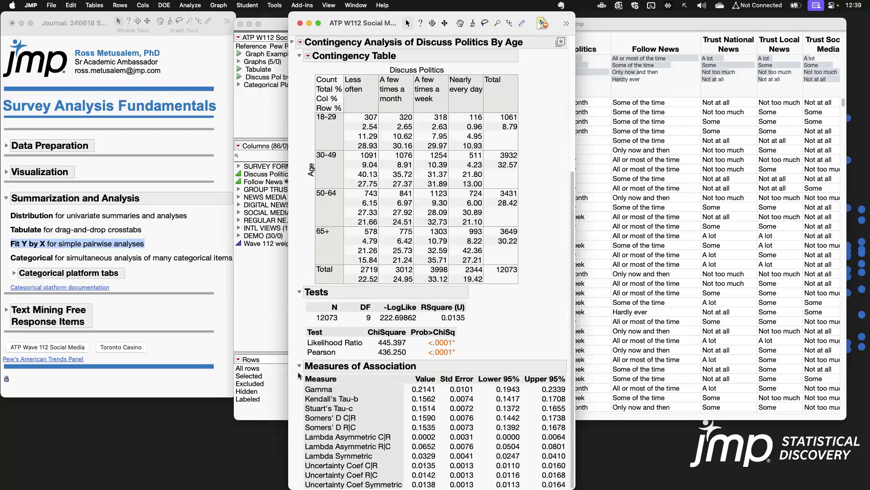
scroll(299, 375, up, 3)
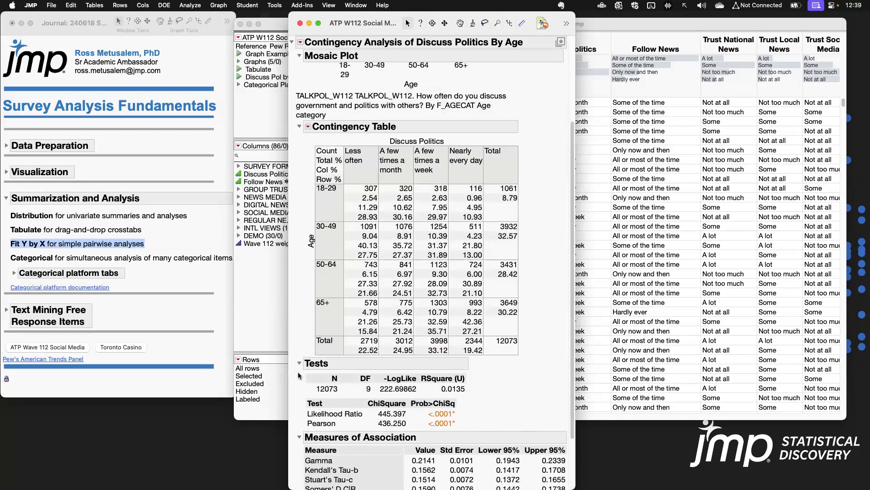
click(307, 127)
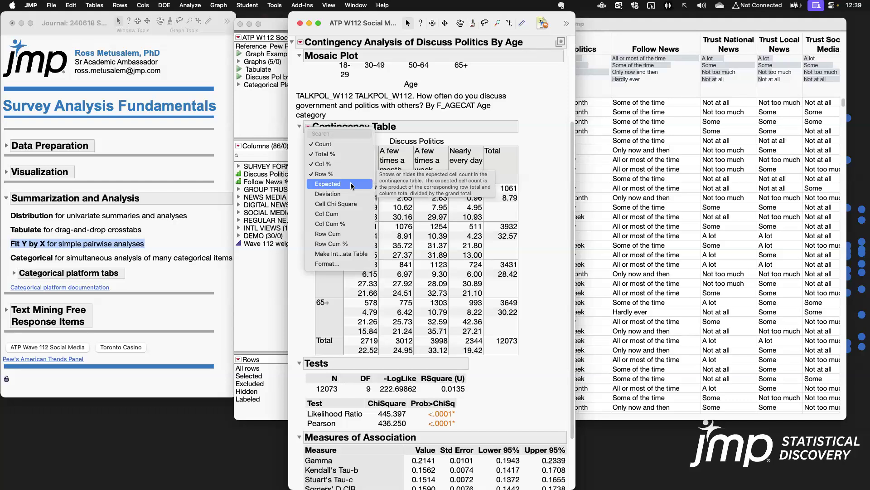
click(540, 107)
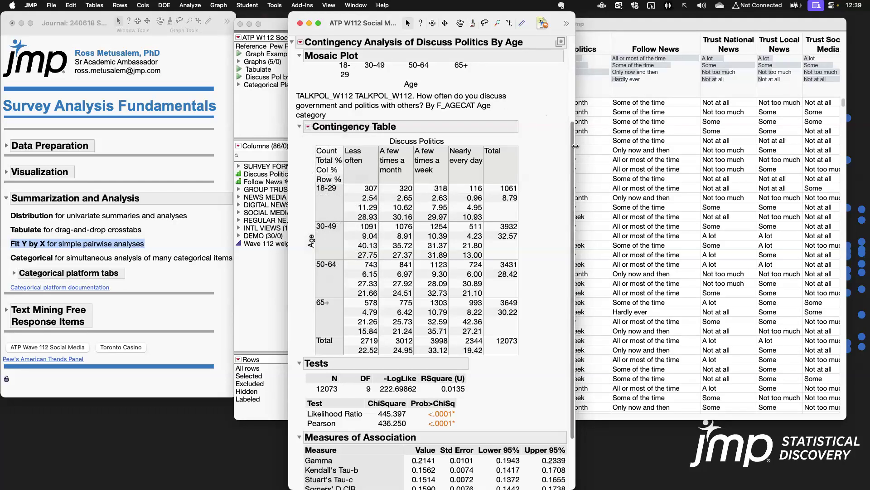
drag(572, 152, 575, 53)
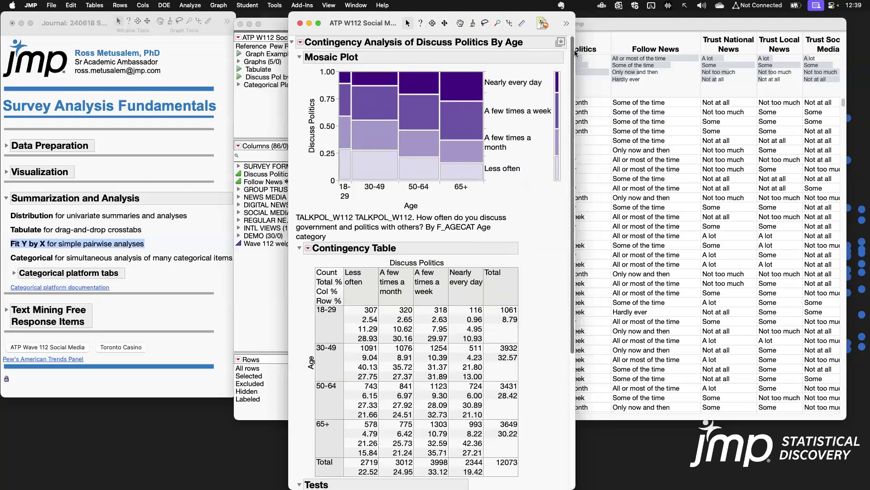
click(301, 43)
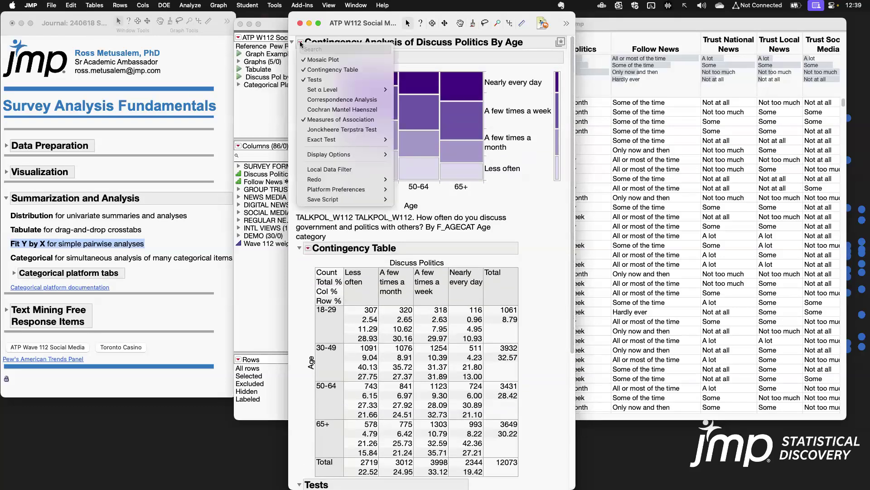
click(343, 31)
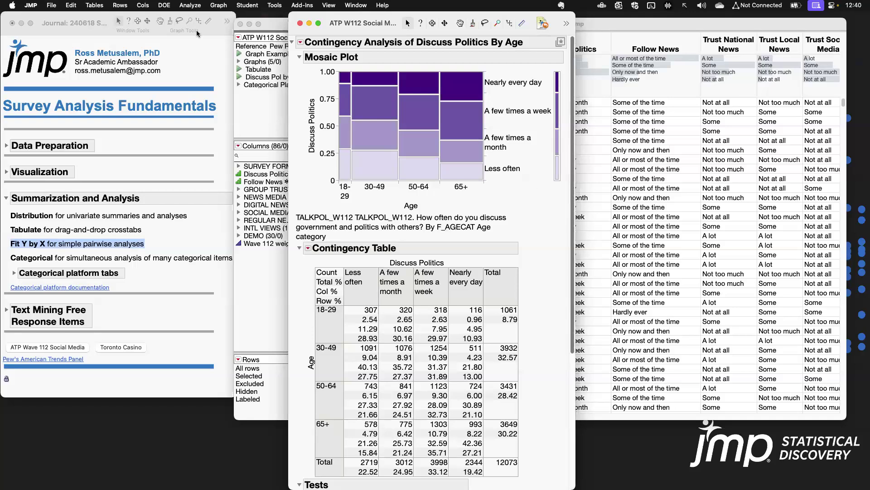
click(190, 5)
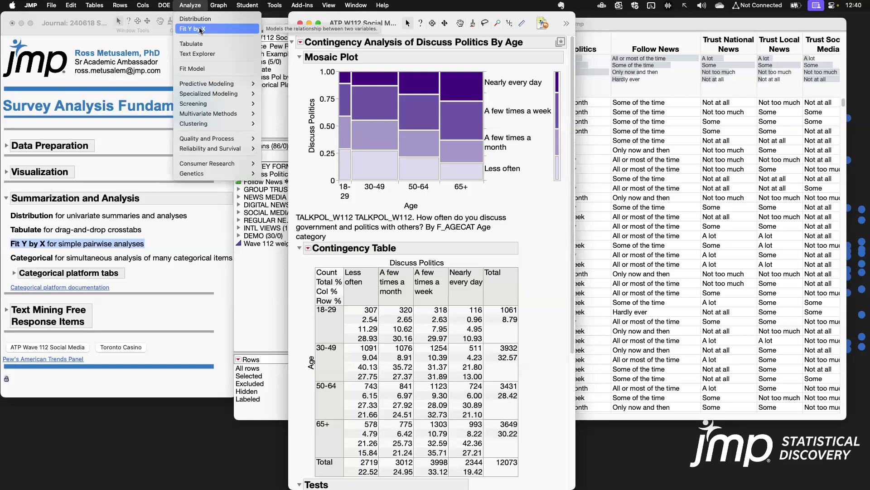
click(294, 45)
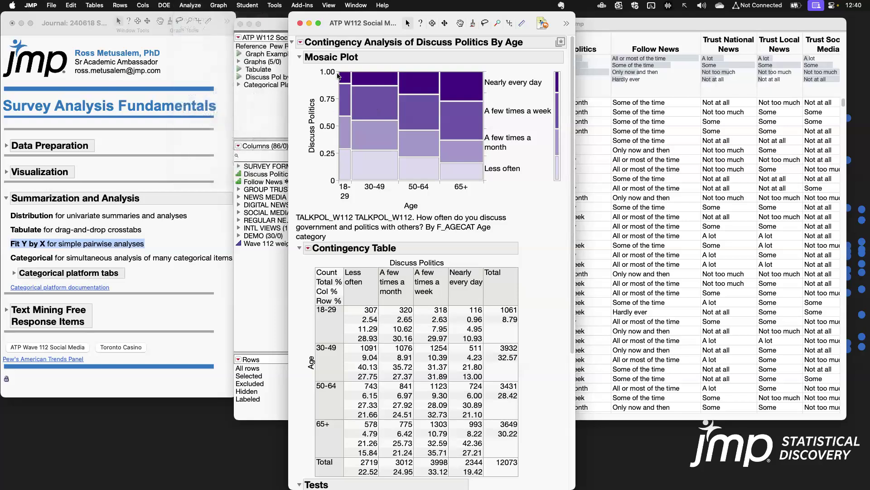
Add a Column Switcher for Discuss Politics with Discuss Politics, Follow News, GROUP TRUST, NEWS MEDIA TYPES and DIGITAL NEWS TYPES as replacement columns.
click(301, 44)
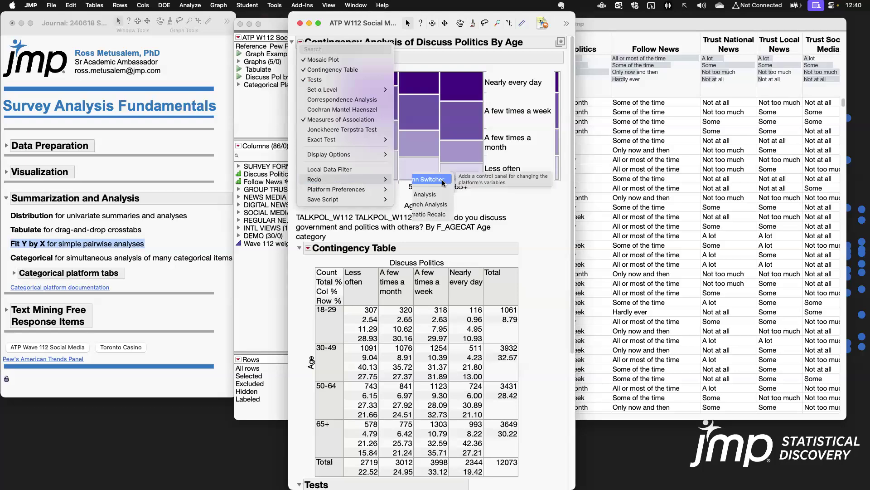
click(442, 181)
click(430, 126)
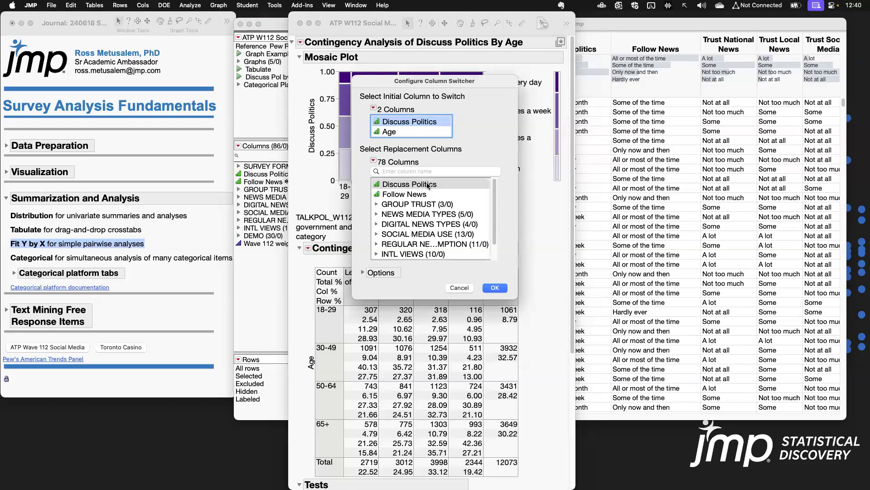
drag(427, 185, 440, 225)
click(495, 289)
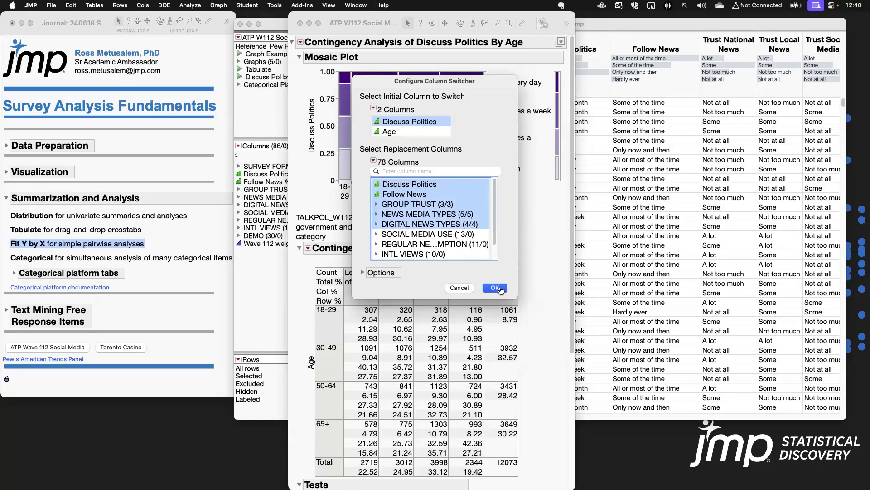
Switch the response through Follow News, Trust National News, Trust Local News and Trust Social Media, and examine the last report's tests and association measures.
click(368, 78)
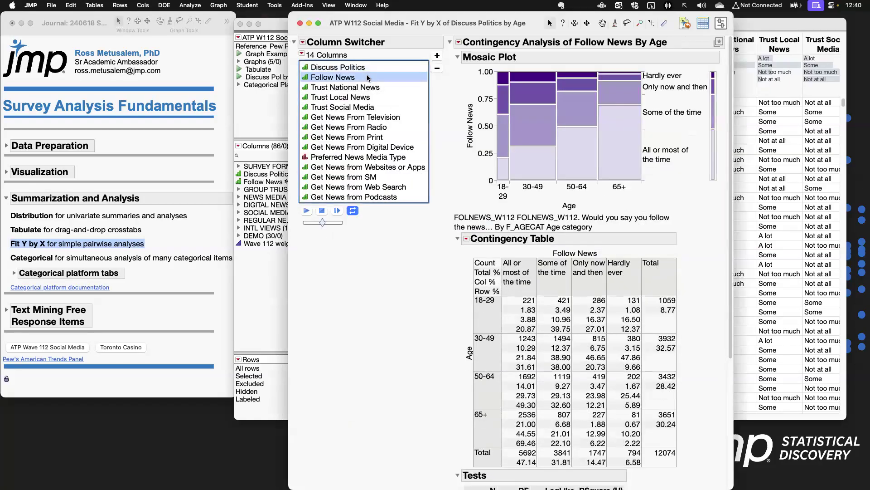
click(367, 87)
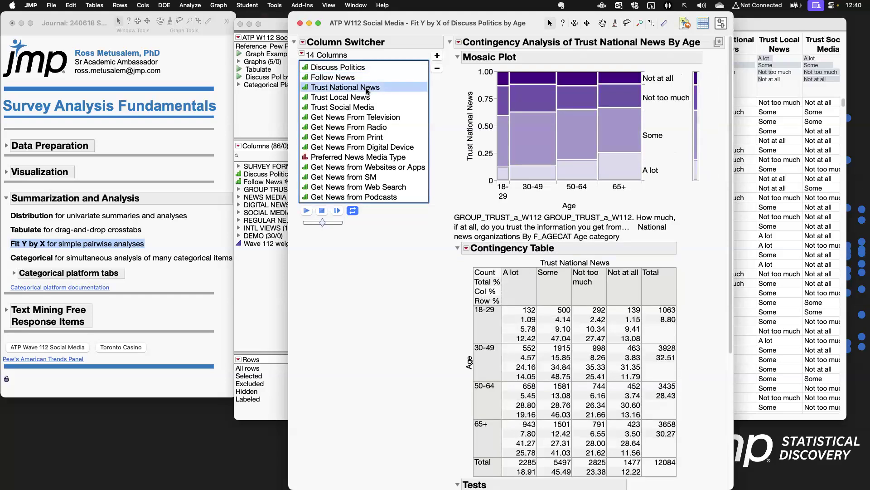
click(367, 97)
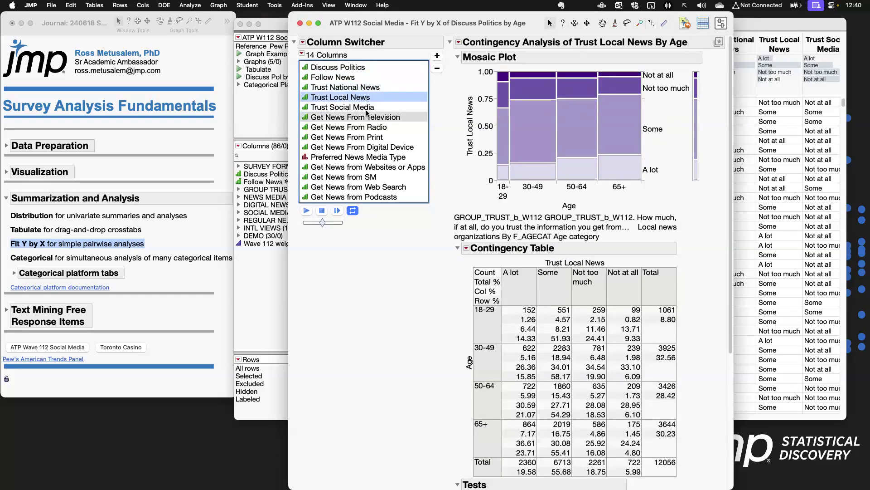
click(367, 108)
scroll(706, 261, down, 5)
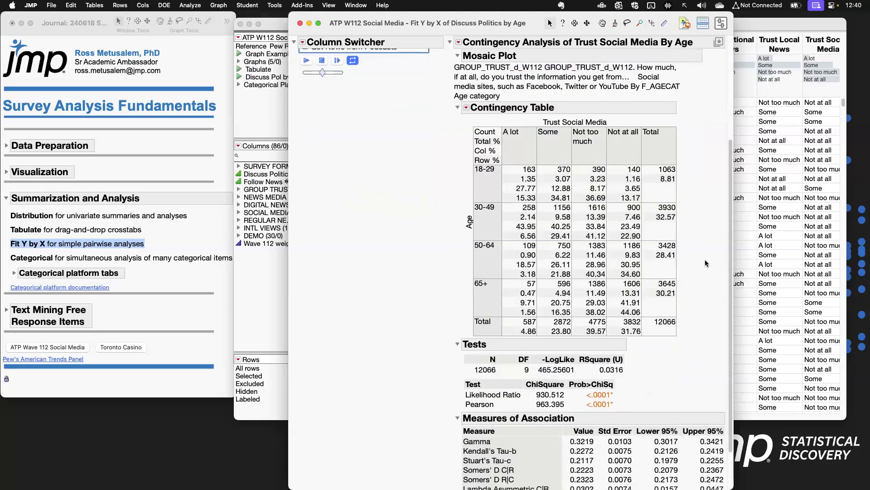
scroll(705, 263, down, 2)
scroll(705, 259, up, 7)
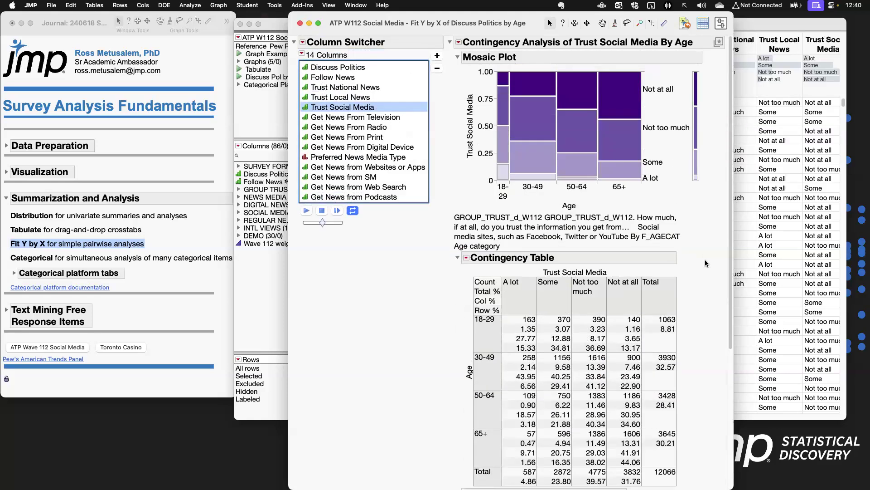
Switch the report's response to Get News From Television, briefly comparing it with Get News From Radio.
click(394, 119)
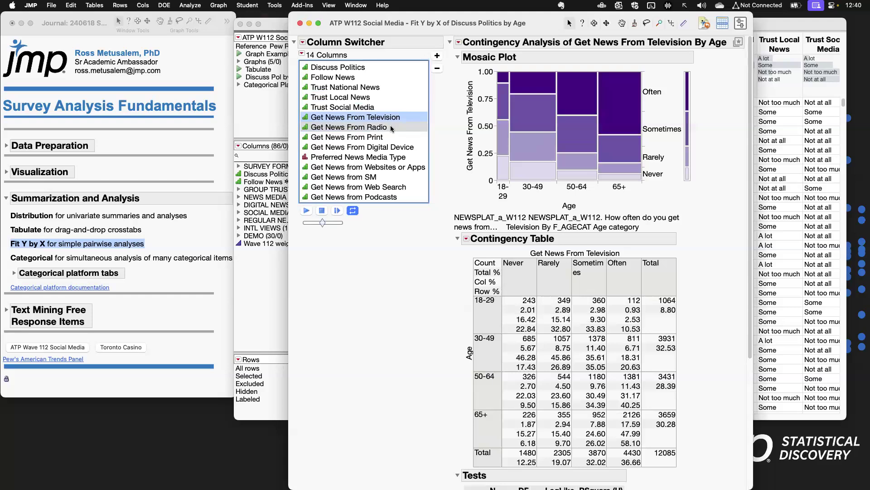
click(392, 127)
click(391, 118)
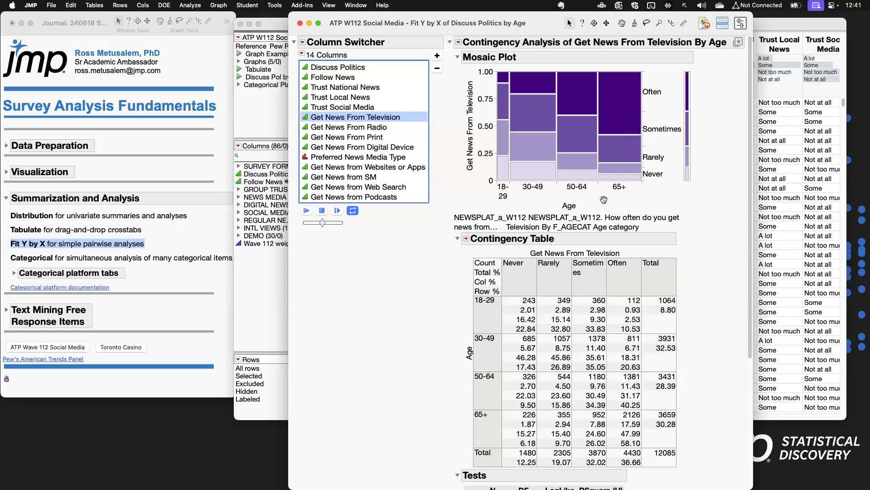
Collapse the Column Switcher and add a Local Data Filter to the contingency report.
click(295, 43)
click(320, 42)
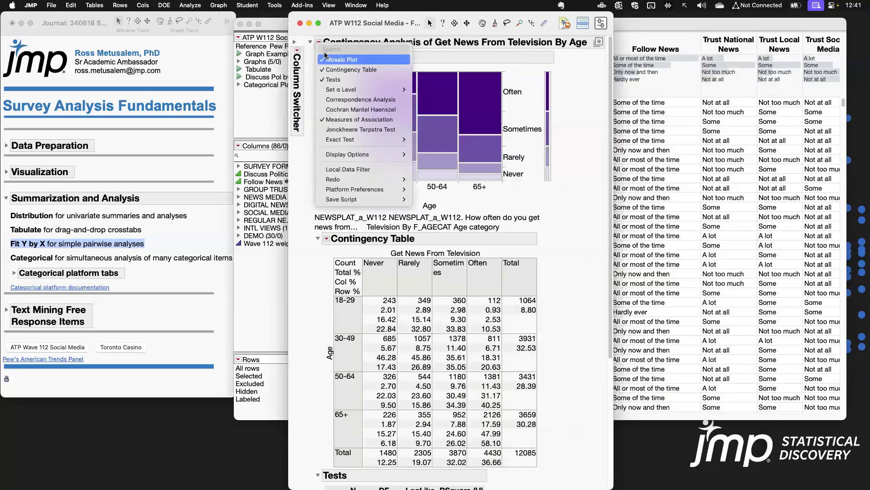
click(361, 170)
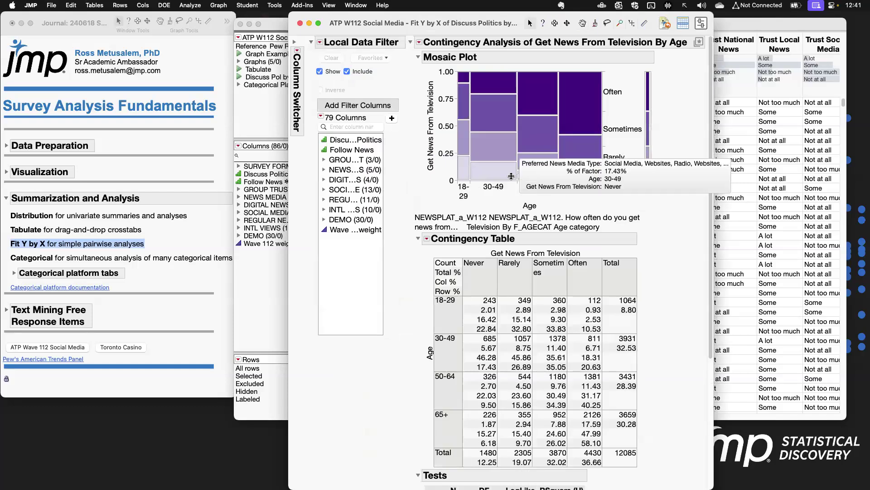
Widen the filter's column list, add the DEMO group's Gender column as a filter, and restrict the report to A man.
click(323, 219)
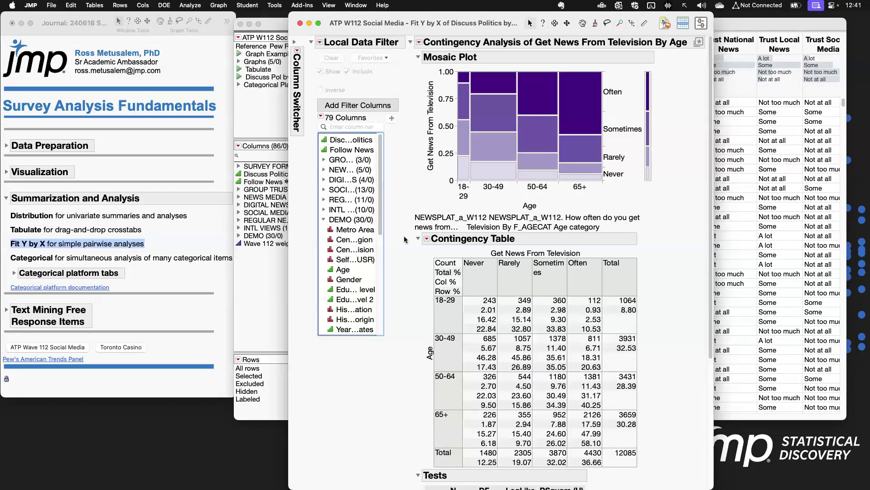
drag(407, 235, 484, 243)
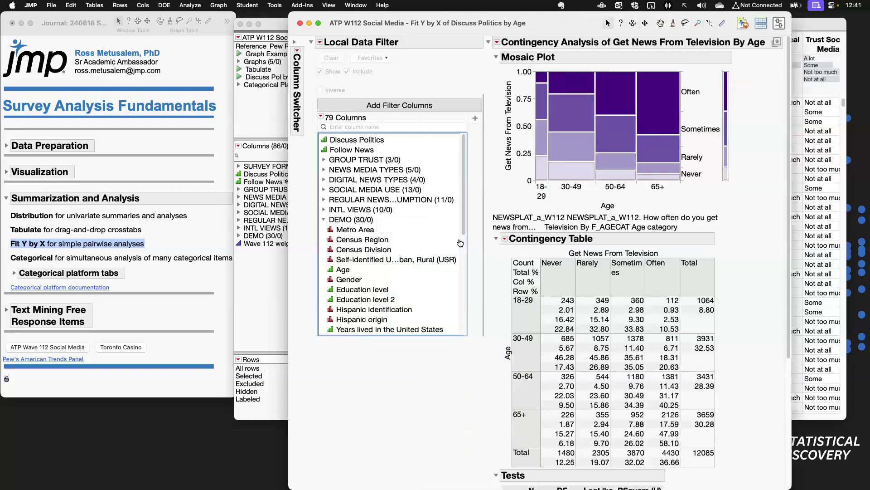
click(357, 280)
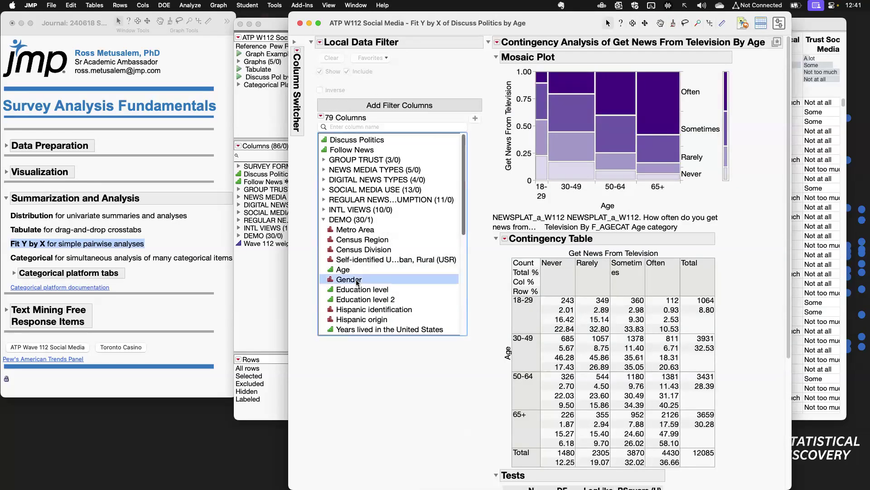
click(475, 121)
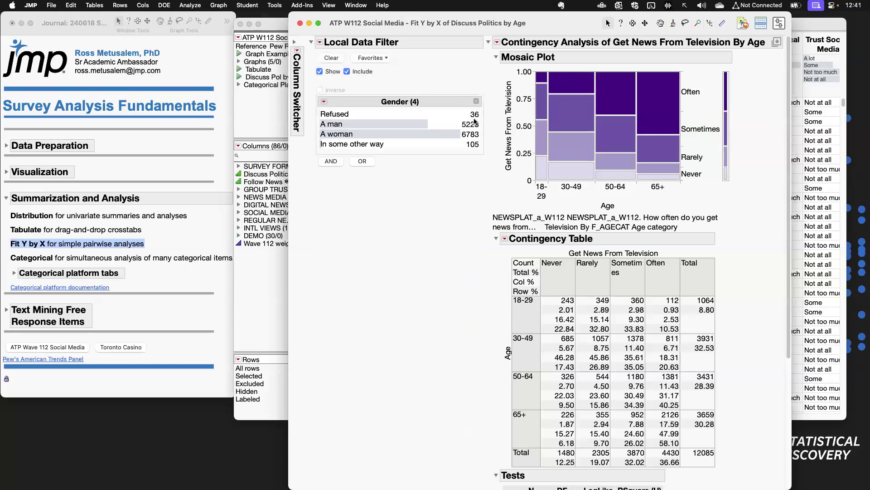
click(397, 125)
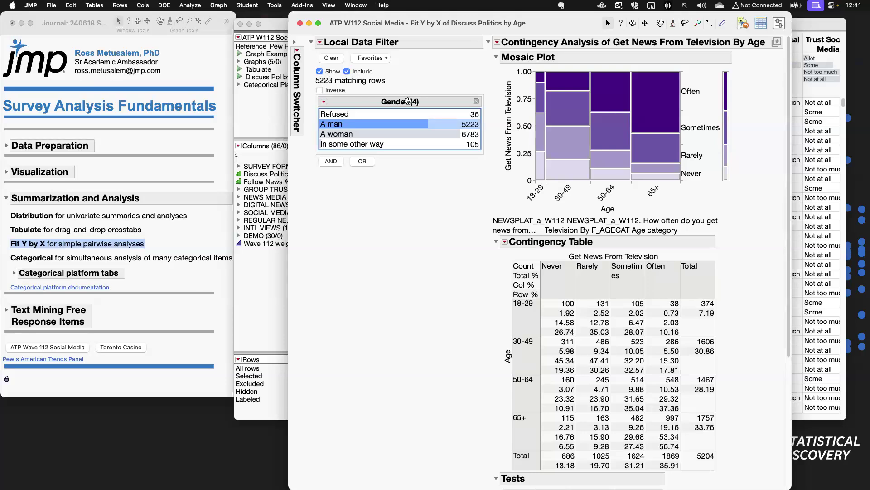
Filter the report to A woman, switch the filter to In some other way, expand the Column Switcher, and close the report.
click(421, 134)
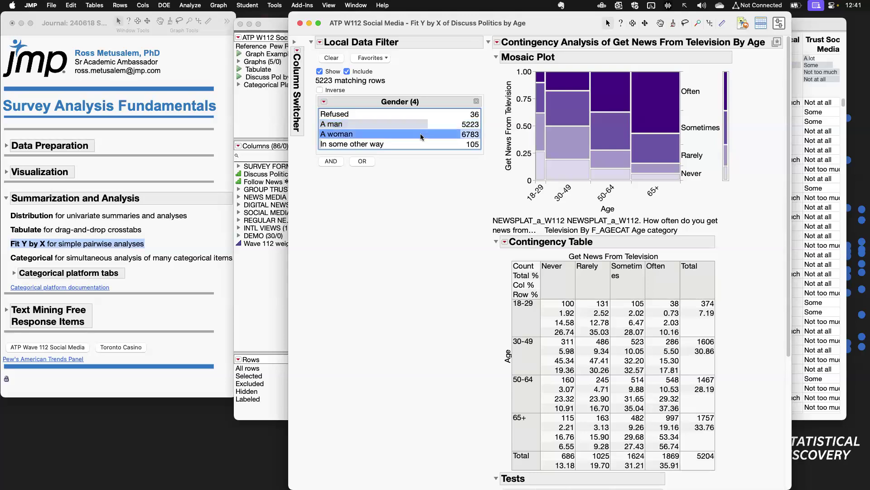
click(422, 144)
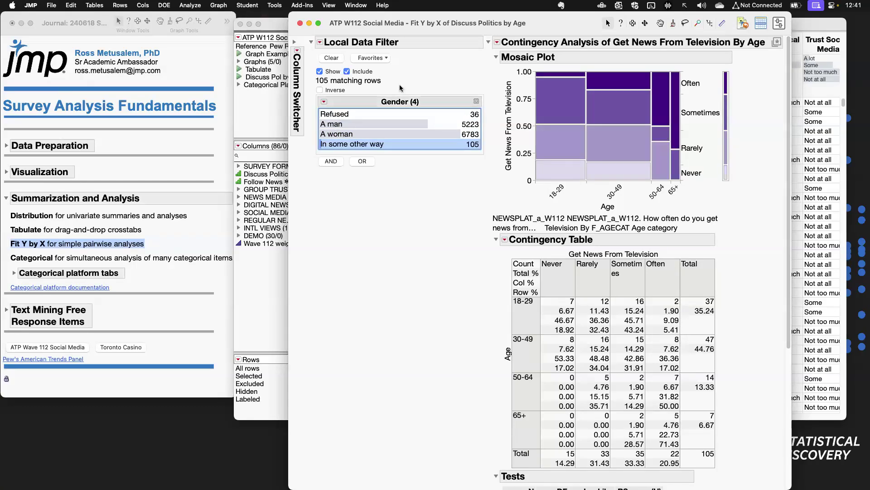
click(296, 43)
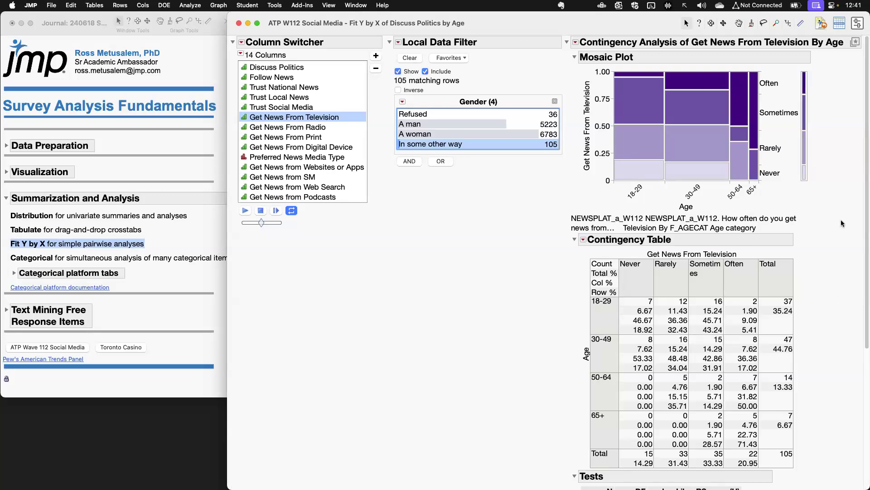
click(239, 24)
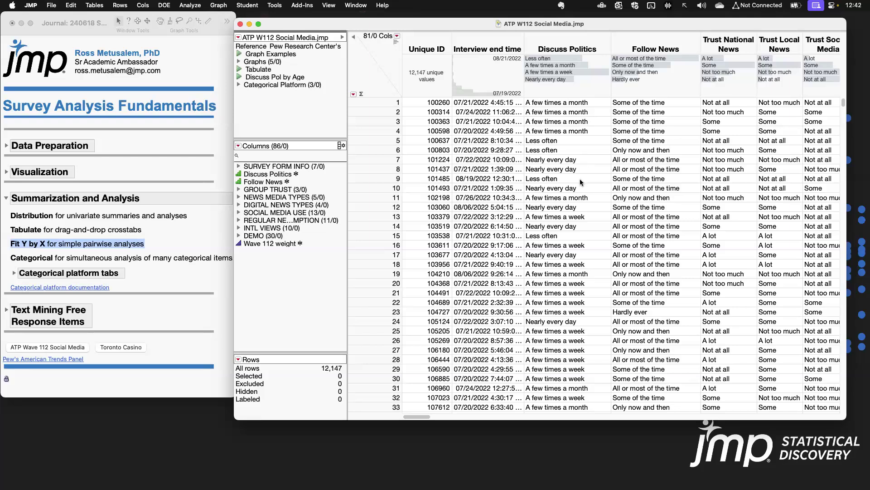
Recode Trust National News into a new column, Trust National News 2, grouping A lot, Some and Not too much as Some.
scroll(580, 178, right, 5)
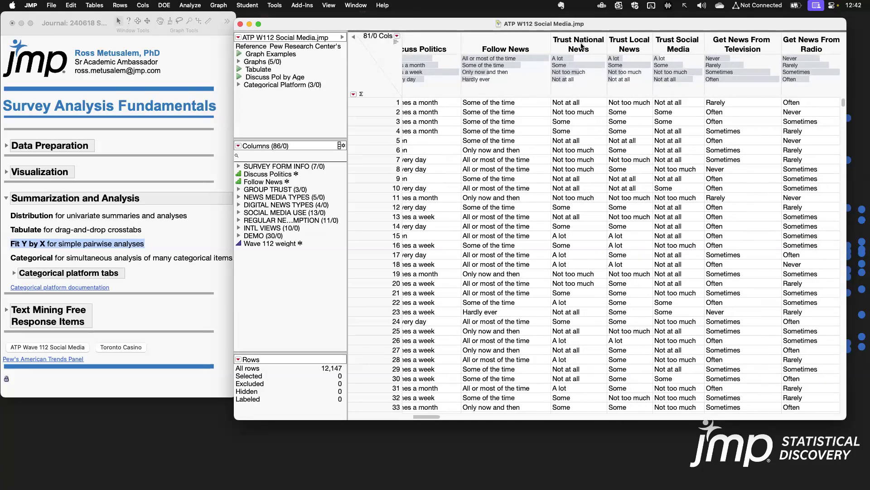
right_click(582, 44)
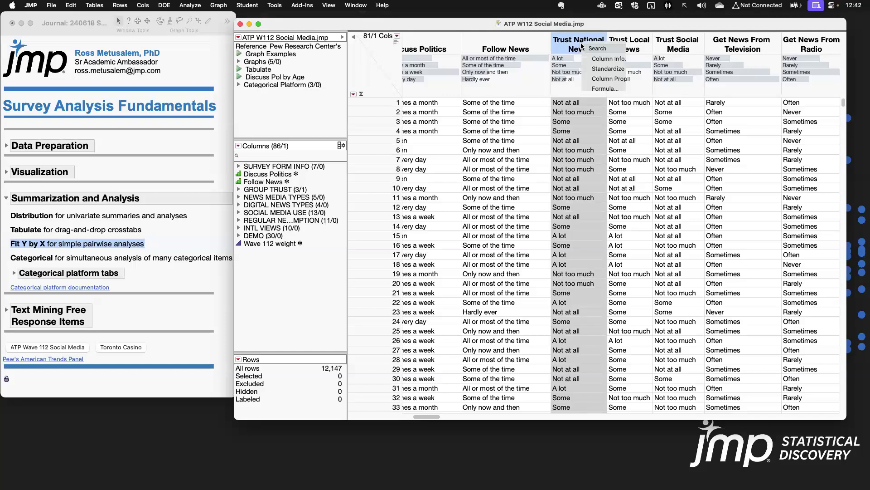
click(622, 99)
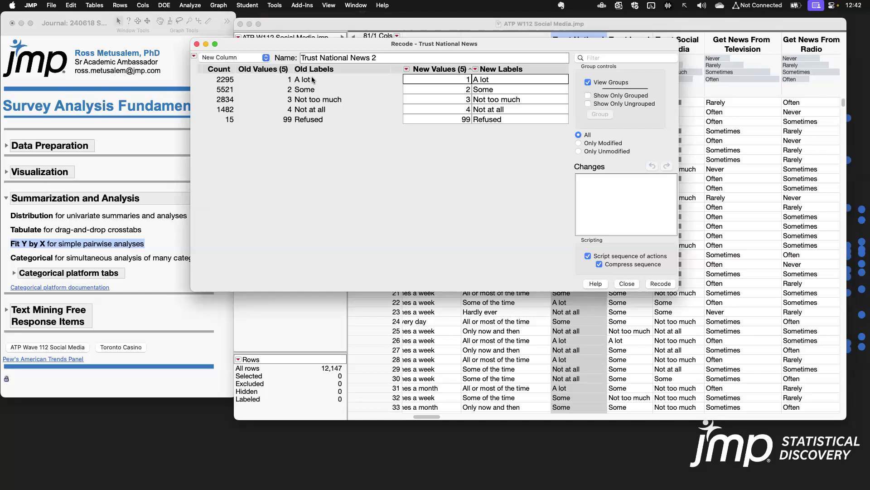
drag(240, 100, 243, 73)
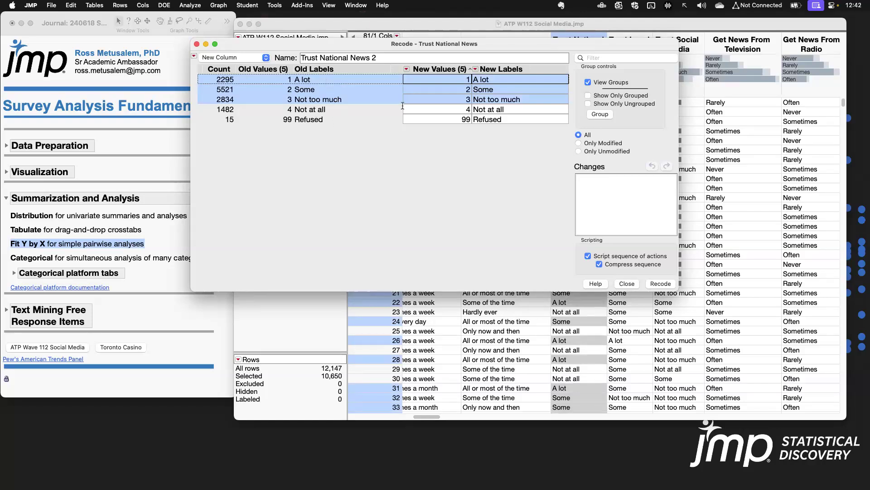
click(607, 117)
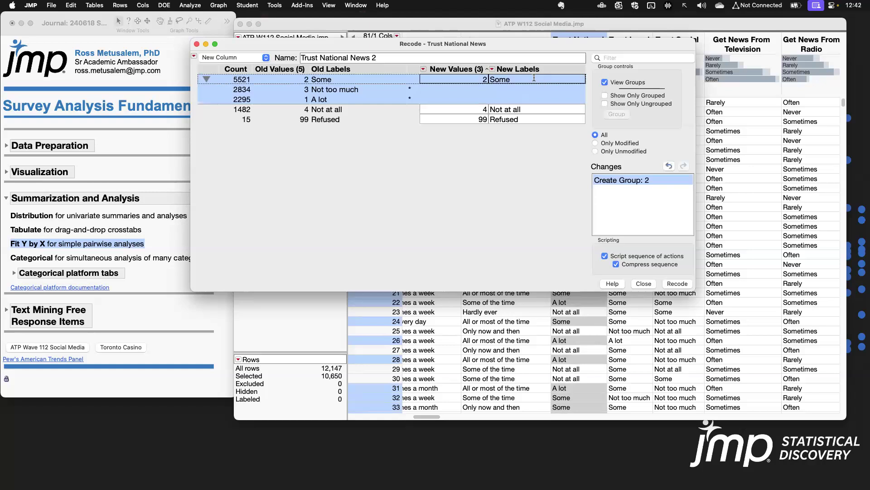
click(534, 78)
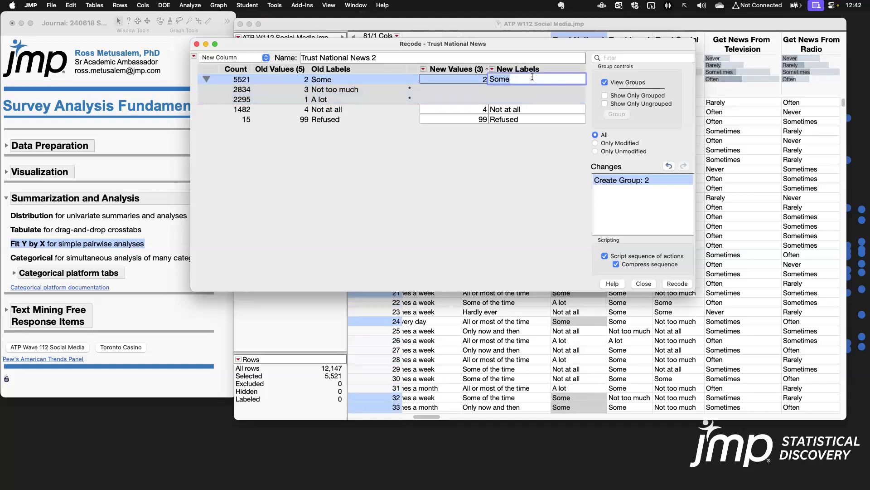
click(523, 164)
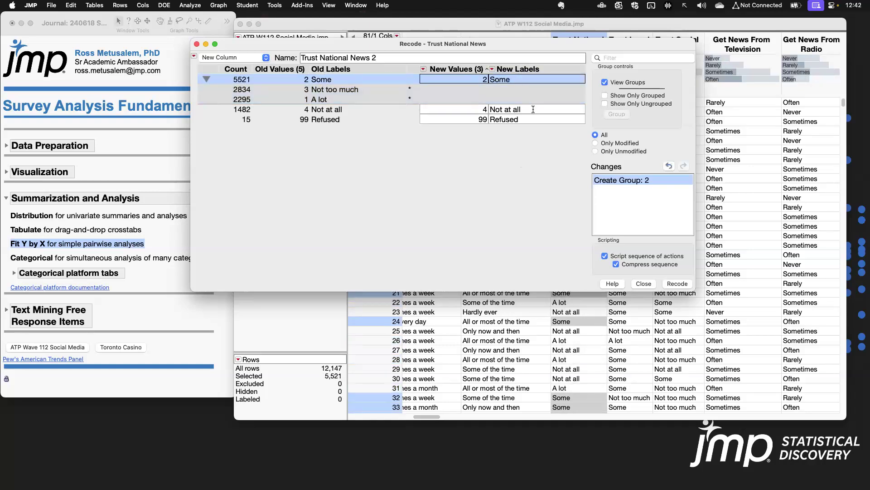
click(677, 284)
Delete the recoded Trust National News 2 column from the data table.
click(640, 38)
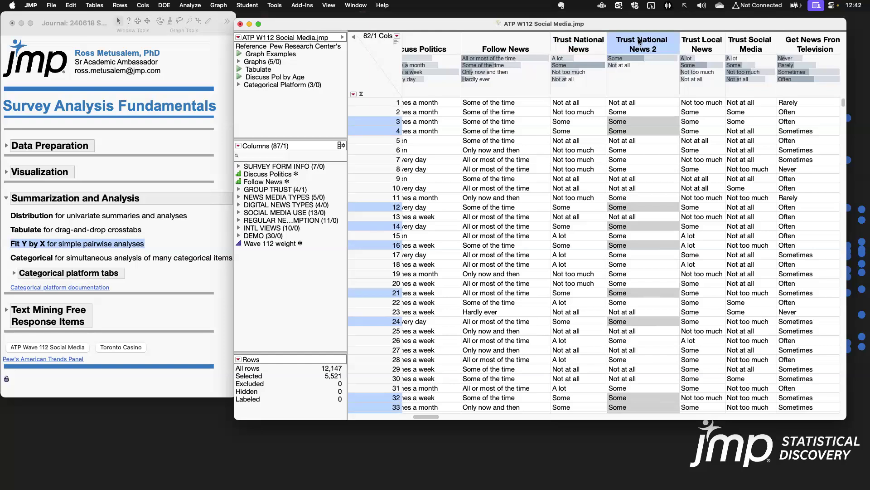
right_click(639, 40)
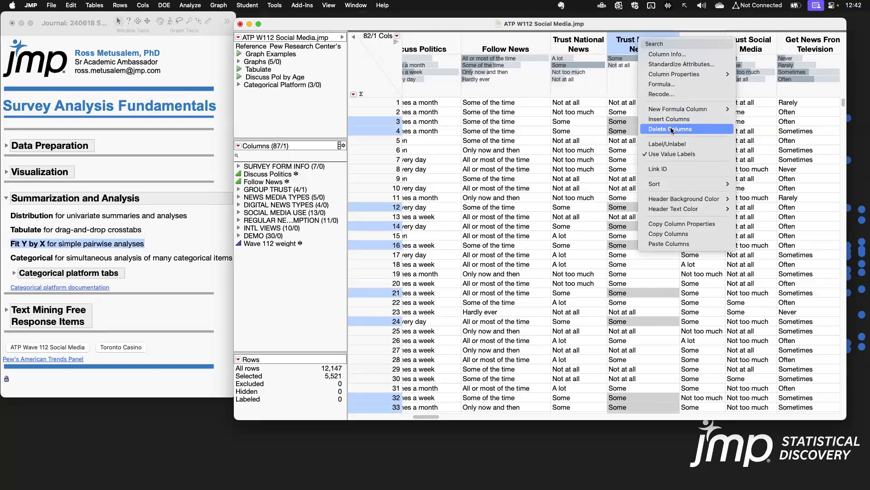
click(680, 89)
Locate the Supercategories property among the column properties of Trust National News, and clear the table's row and column selections.
right_click(579, 43)
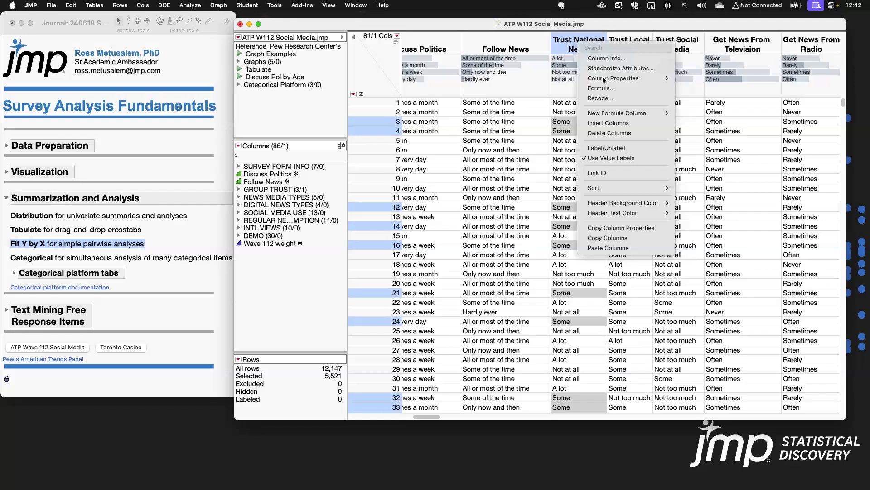
mouse_move(605, 81)
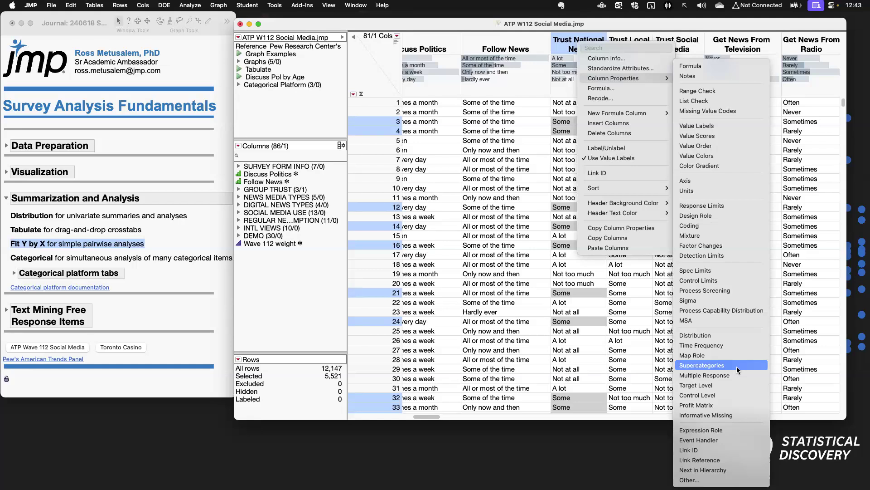
click(736, 366)
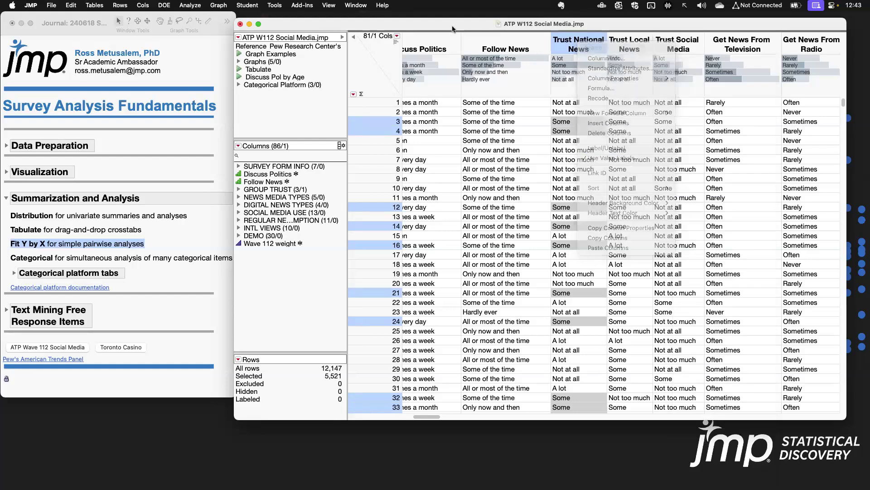
click(387, 51)
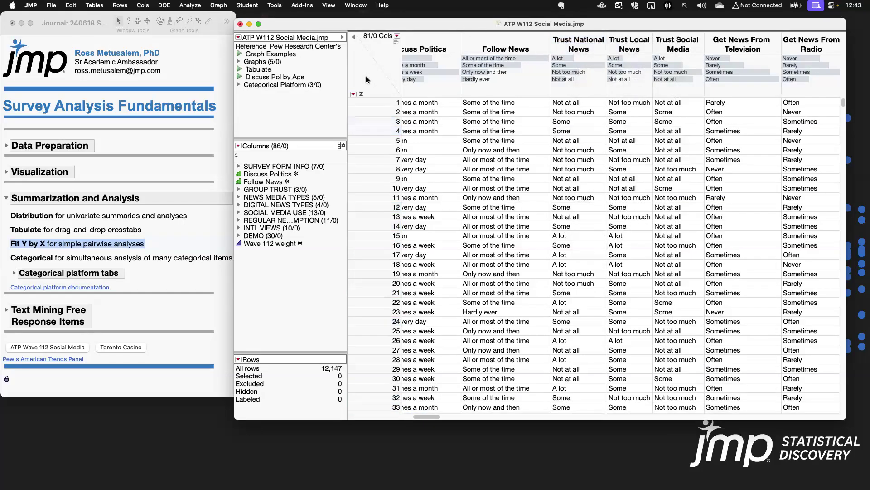
Highlight the Categorical entry in the journal and launch the Categorical platform on the ATP W112 Social Media table.
click(204, 240)
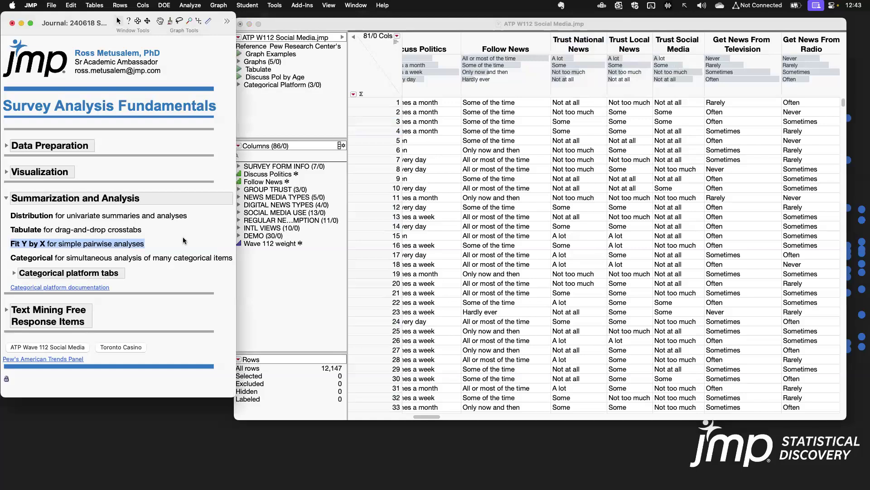
click(169, 256)
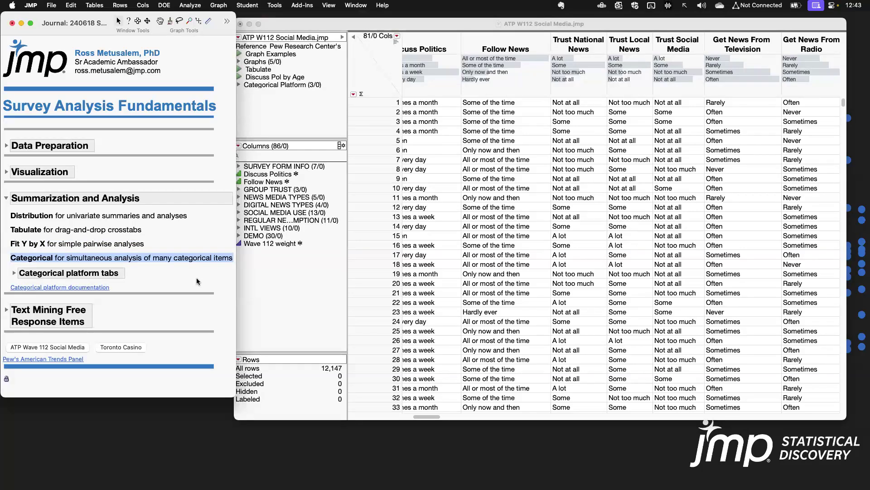
click(386, 59)
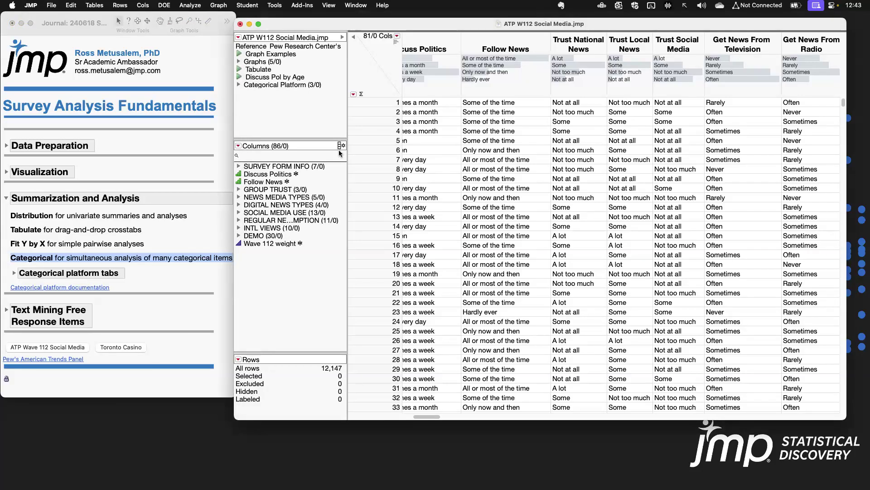
click(190, 5)
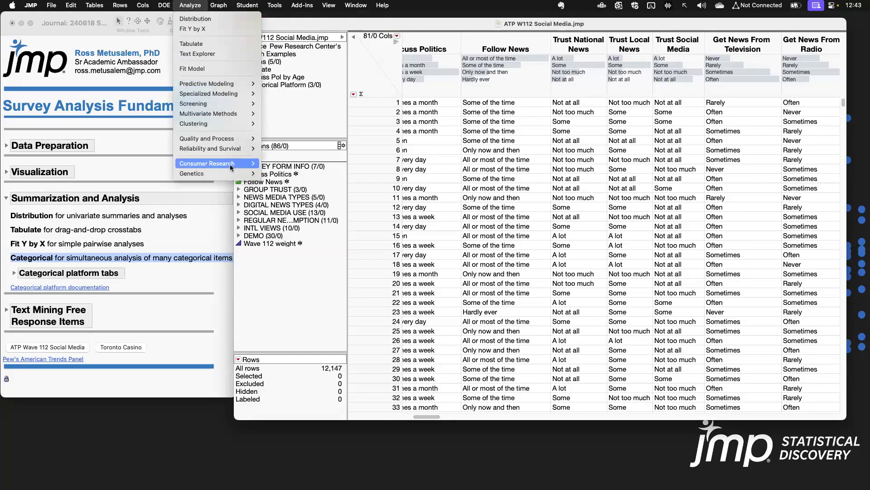
mouse_move(231, 168)
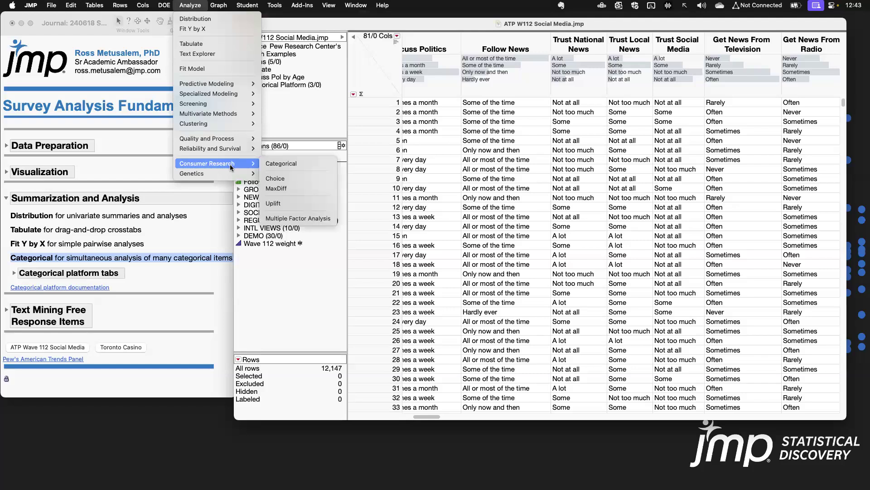
click(306, 165)
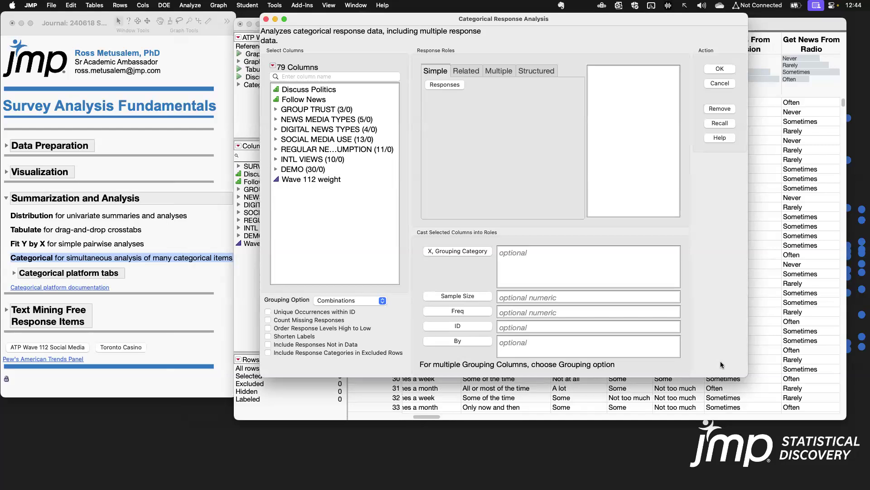
Set the DEMO group's Age column as the grouping category, add Discuss Politics as a simple response, and run the Categorical analysis.
click(275, 169)
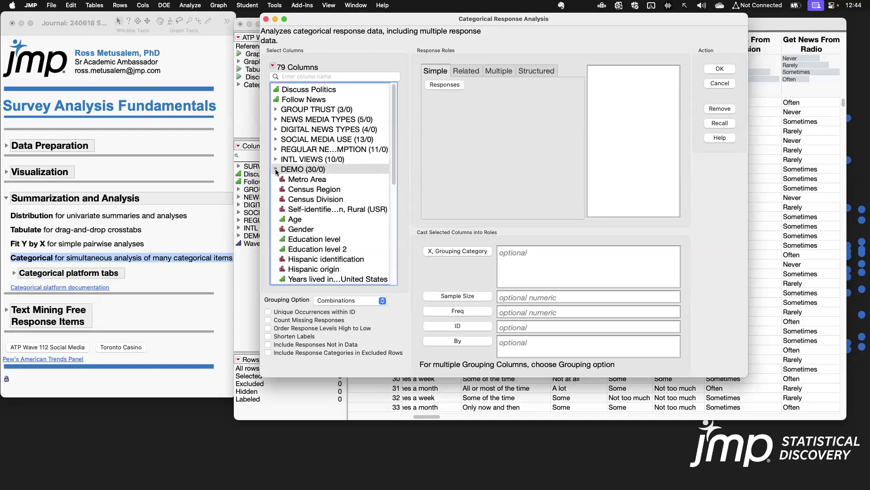
click(294, 220)
click(480, 251)
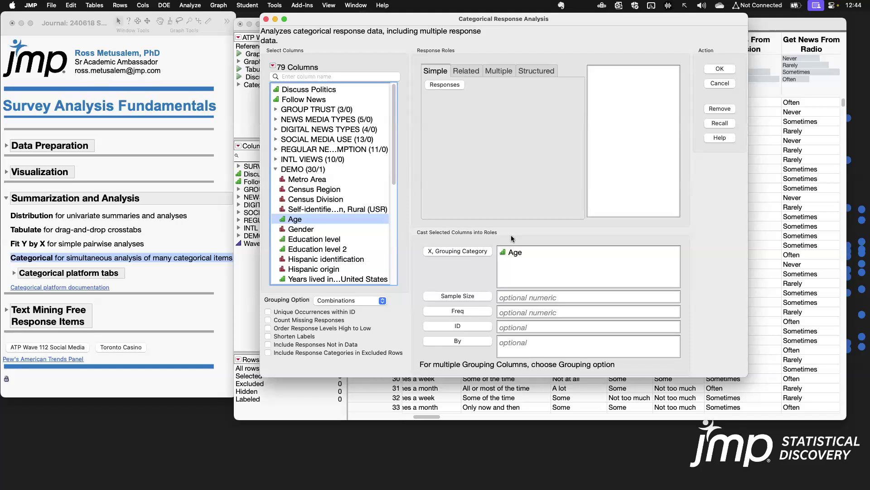
click(331, 91)
click(453, 86)
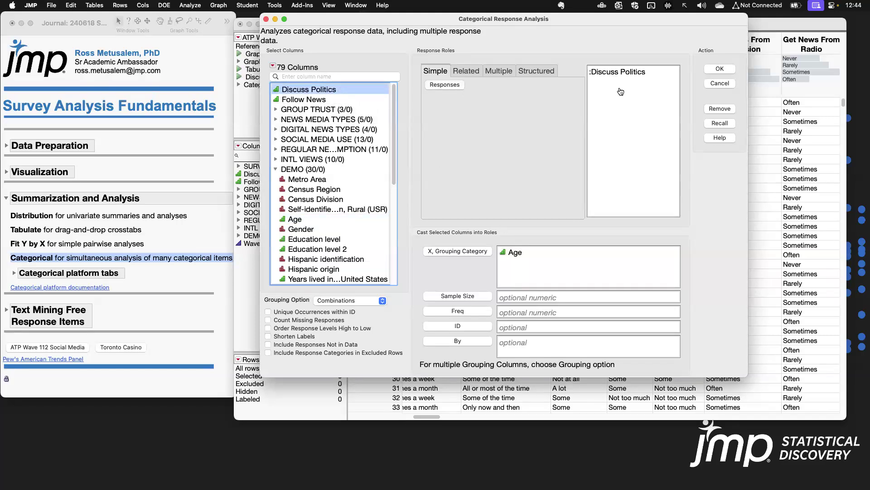
click(720, 68)
Move the Categorical report beside the data table and add Test Response Homogeneity to it.
drag(297, 61, 575, 24)
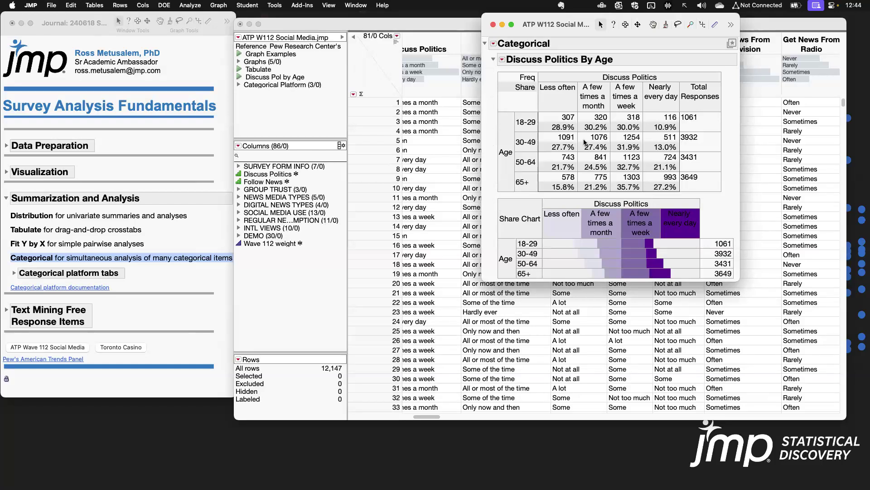
drag(539, 114, 579, 132)
click(494, 43)
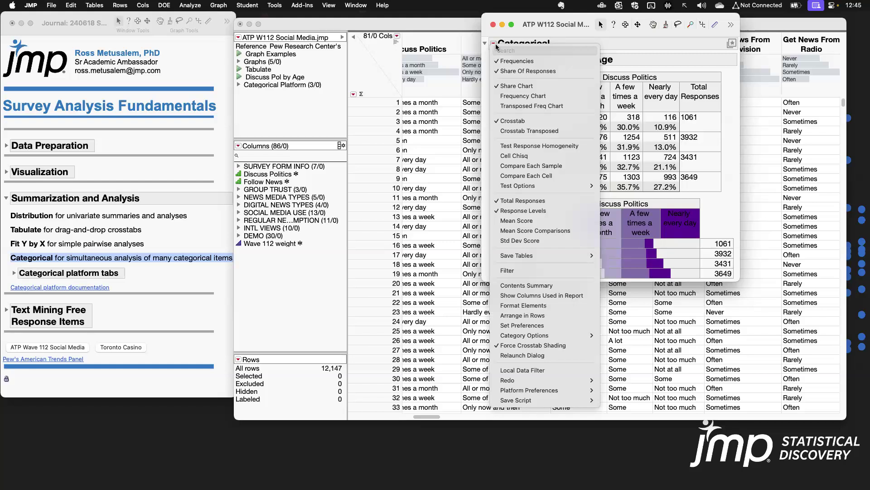
click(578, 146)
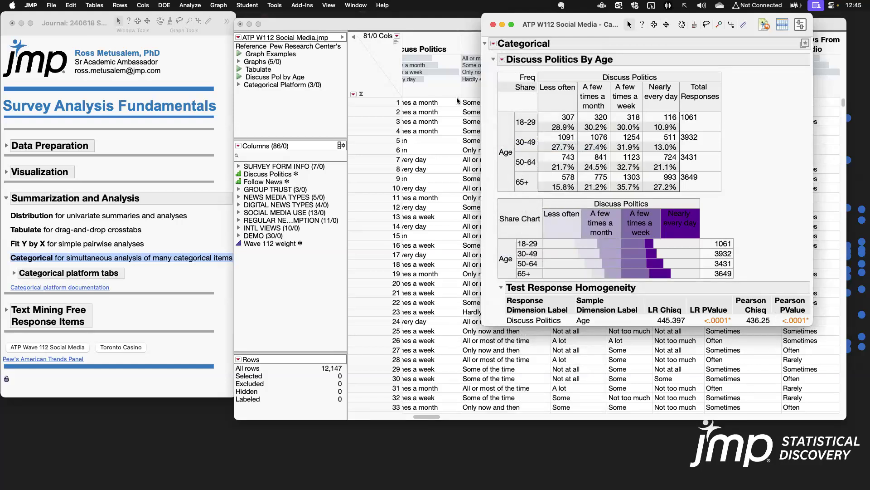
Run the saved Discuss Pol by Age script, compare its chi-square tests with the Categorical report's homogeneity test, and close the contingency report.
click(236, 78)
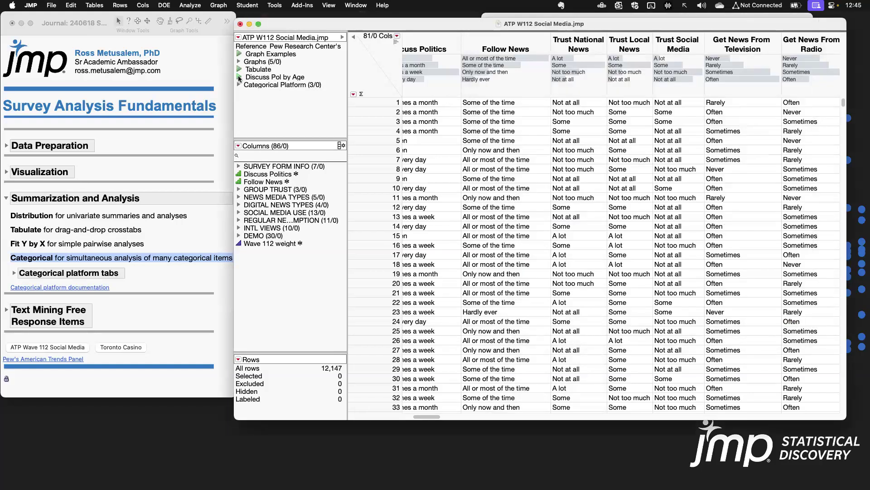
click(509, 19)
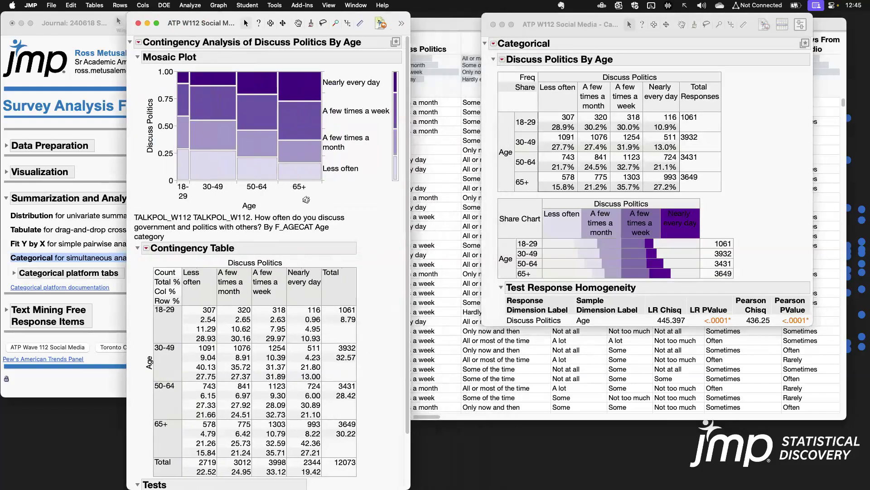
scroll(306, 199, down, 3)
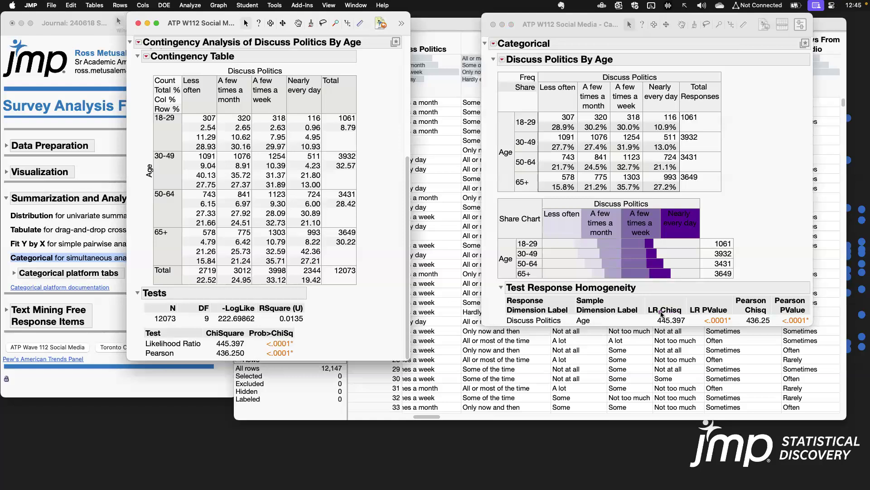
drag(647, 306, 687, 328)
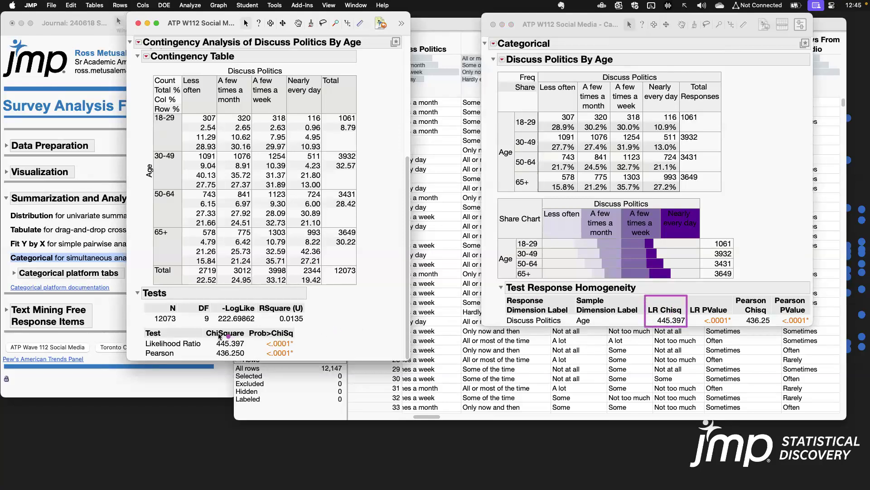
drag(201, 327, 247, 350)
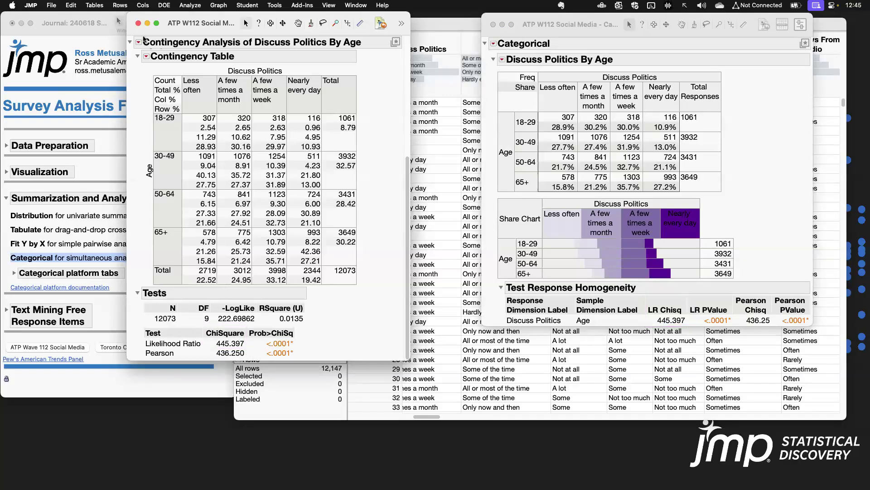
click(138, 23)
drag(544, 31, 428, 30)
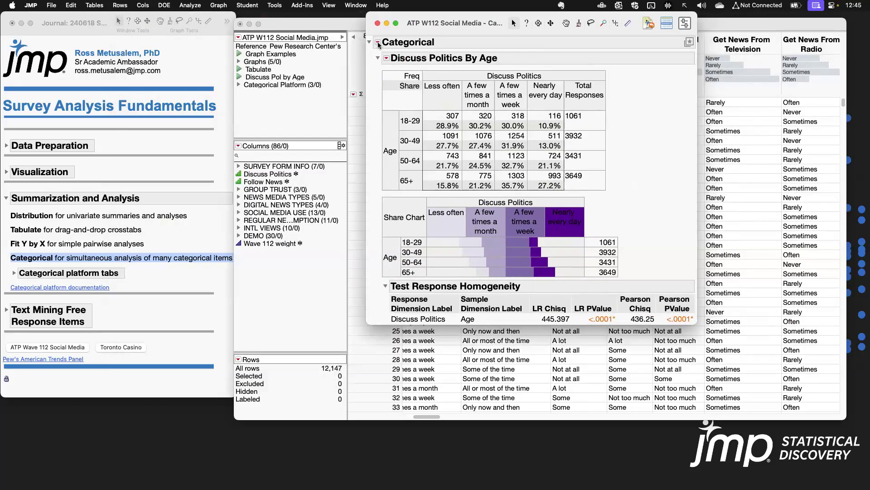
Add Compare Each Sample to the Categorical report and expand its pairwise p-value tables.
click(378, 42)
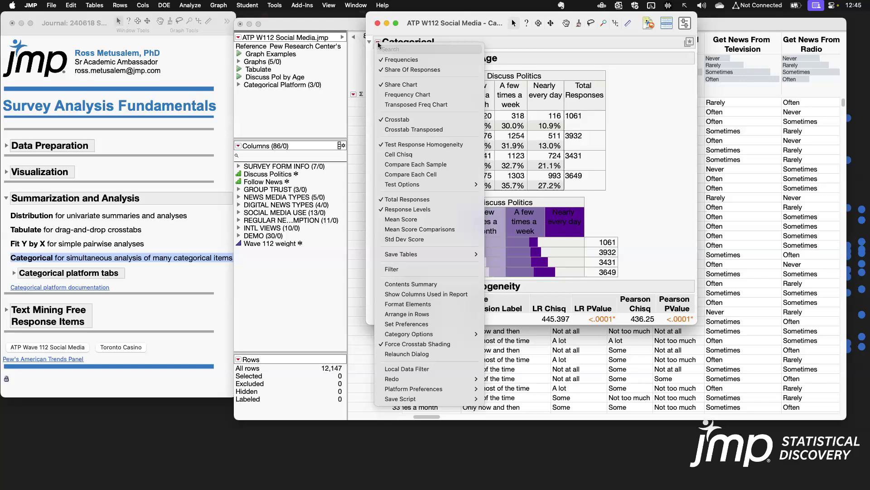
click(444, 165)
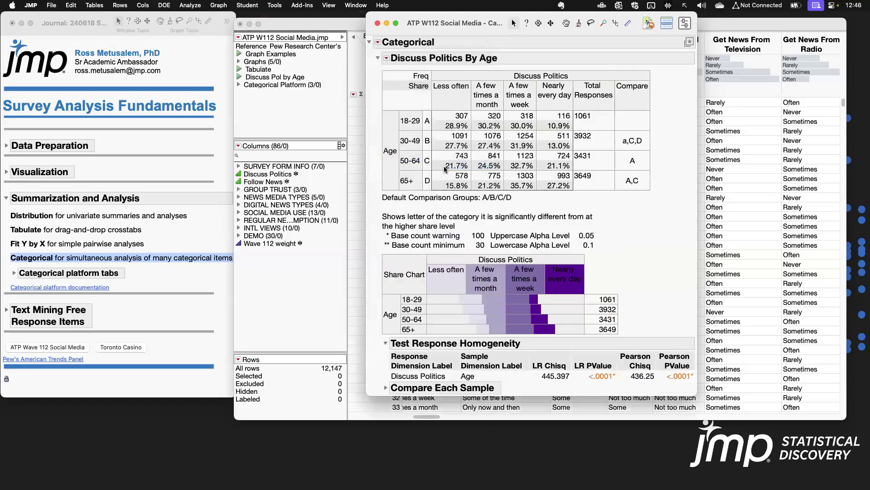
click(386, 387)
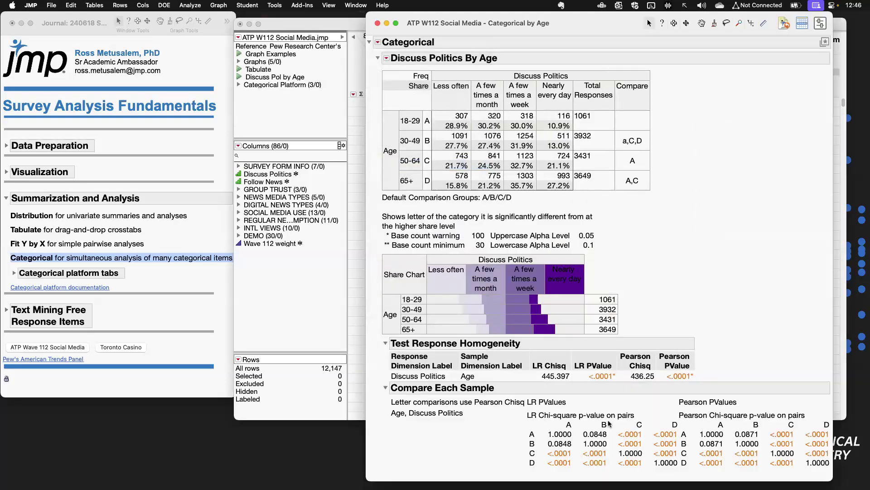
key(super+Tab)
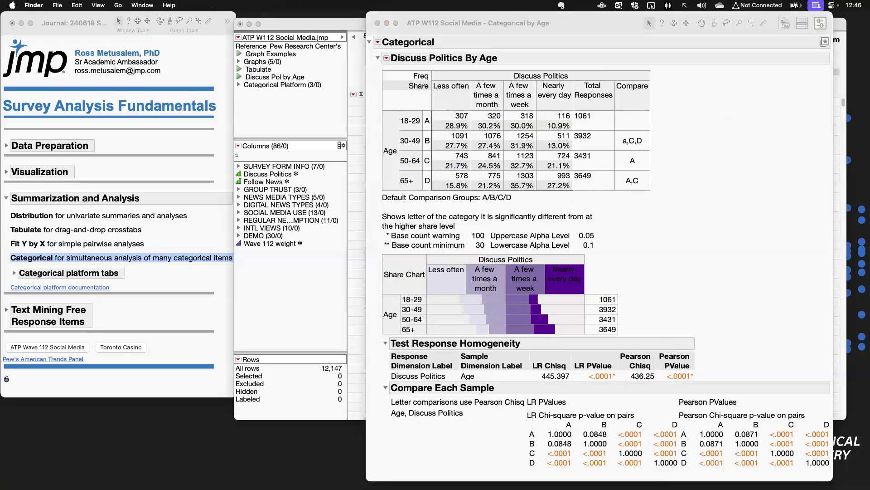
key(super+Tab)
Examine the pairwise chi-square p-values for ages 18-29 versus 30-49 and compare those groups in the crosstab and share chart.
scroll(638, 326, down, 3)
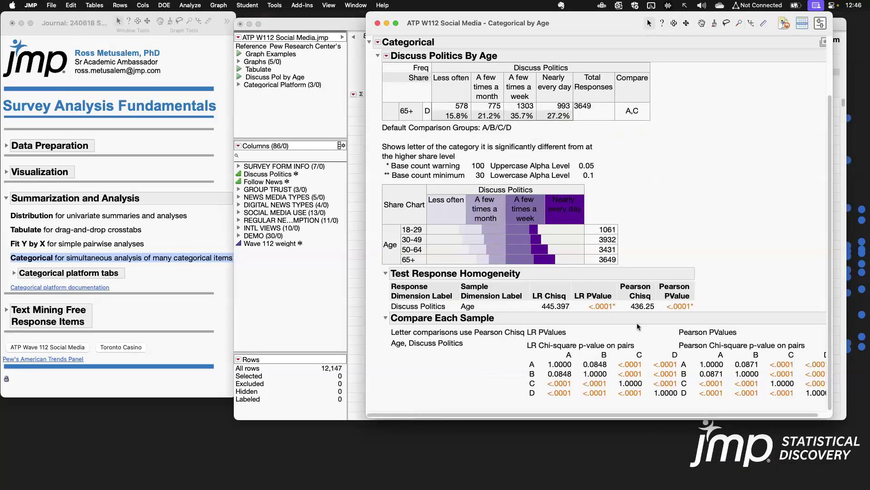
drag(578, 359, 611, 371)
drag(732, 360, 762, 371)
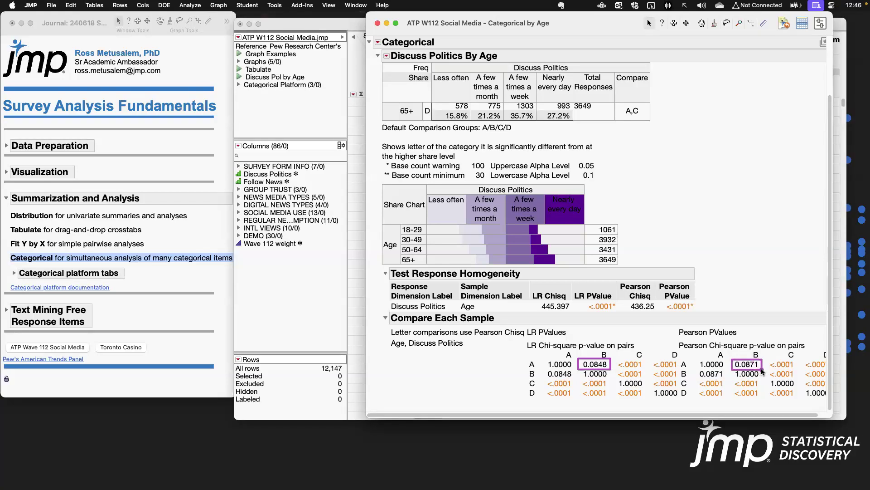
key(Escape)
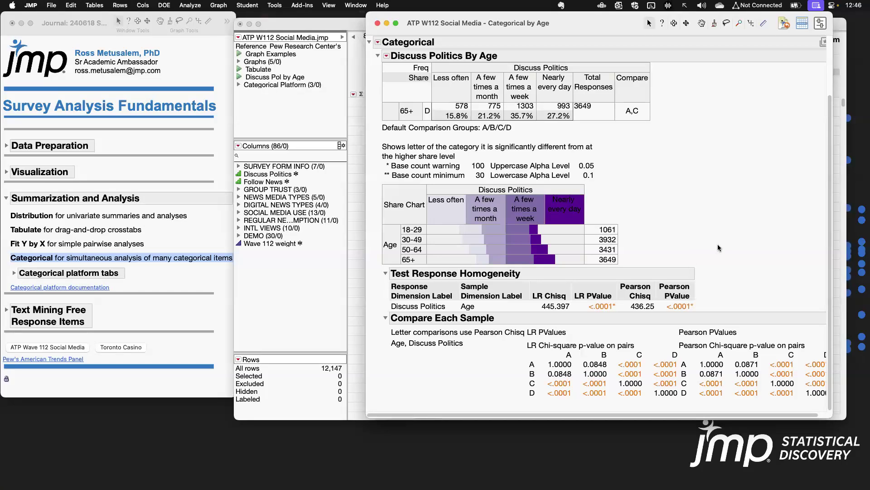
scroll(750, 210, up, 3)
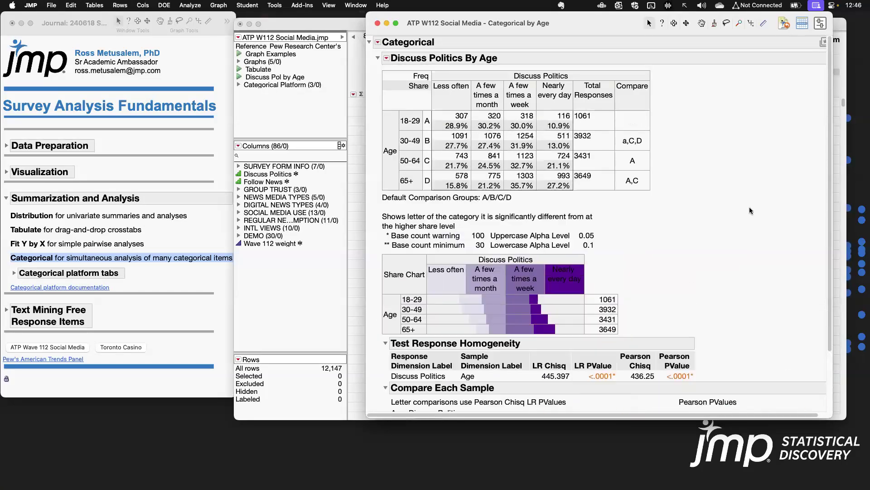
drag(418, 109, 435, 155)
mouse_move(452, 292)
mouse_down()
mouse_move(467, 312)
mouse_move(506, 323)
mouse_move(544, 318)
mouse_up()
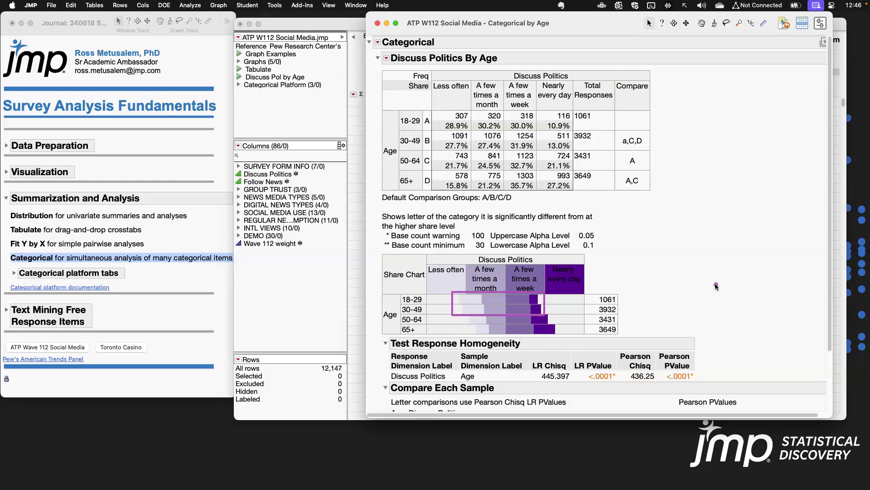
key(Escape)
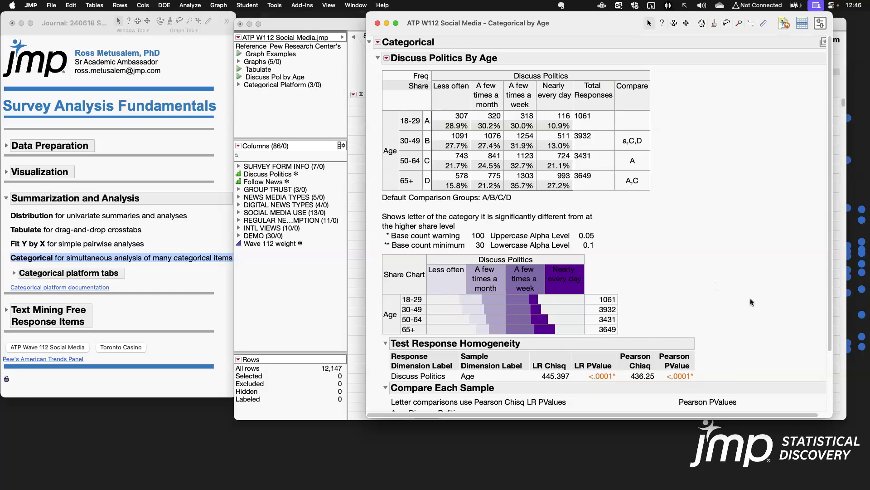
scroll(751, 303, down, 3)
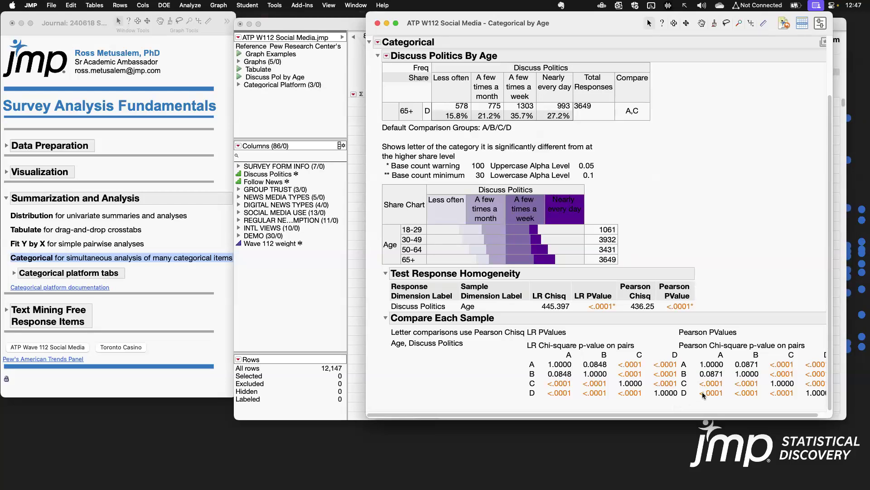
scroll(703, 392, up, 3)
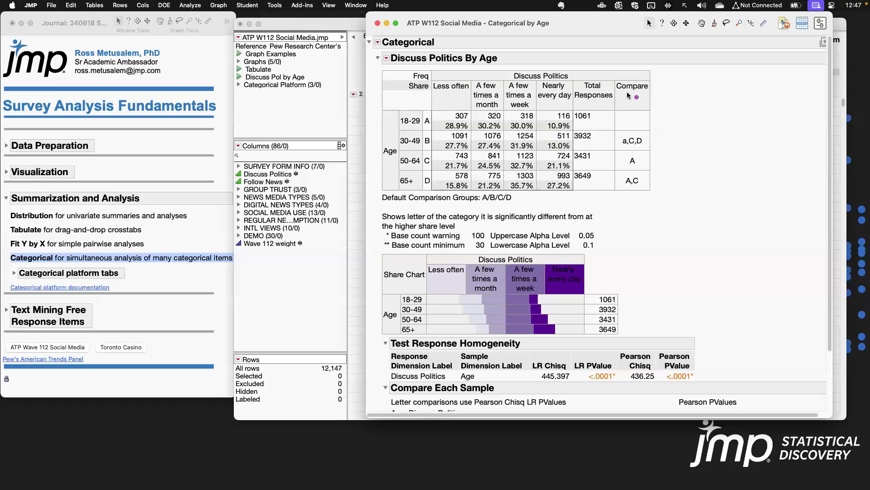
Examine the crosstab's Compare column letters, focusing on the 30-49 row and the pairwise p-values behind them.
drag(612, 78, 653, 198)
mouse_move(391, 149)
mouse_down()
mouse_move(425, 166)
mouse_move(654, 171)
mouse_up()
mouse_move(393, 129)
mouse_down()
mouse_move(508, 151)
mouse_move(653, 152)
mouse_up()
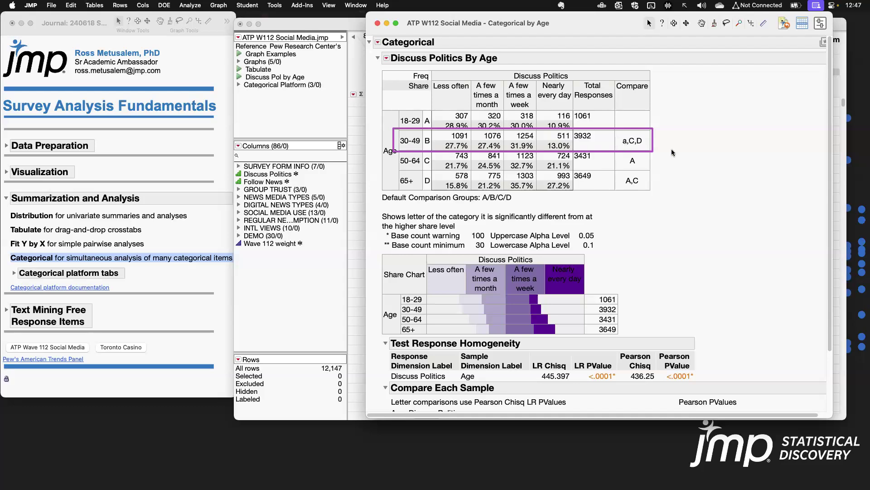
drag(537, 129, 656, 133)
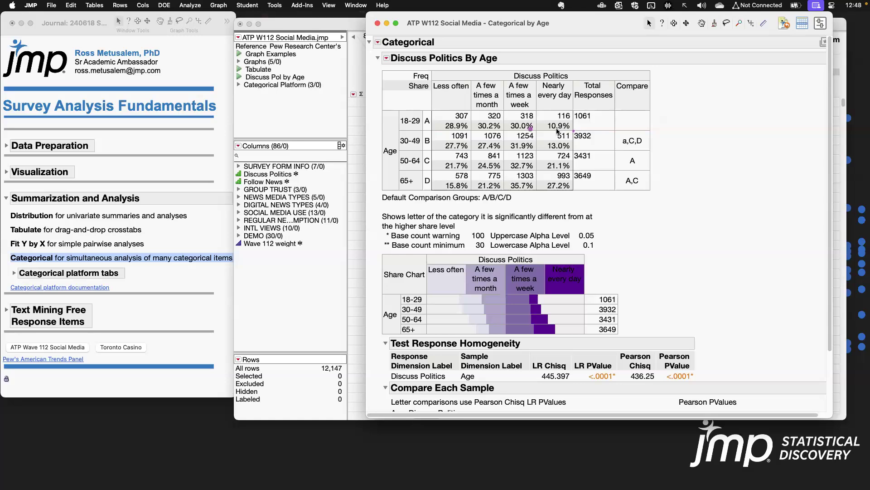
drag(395, 128, 653, 153)
scroll(744, 198, down, 3)
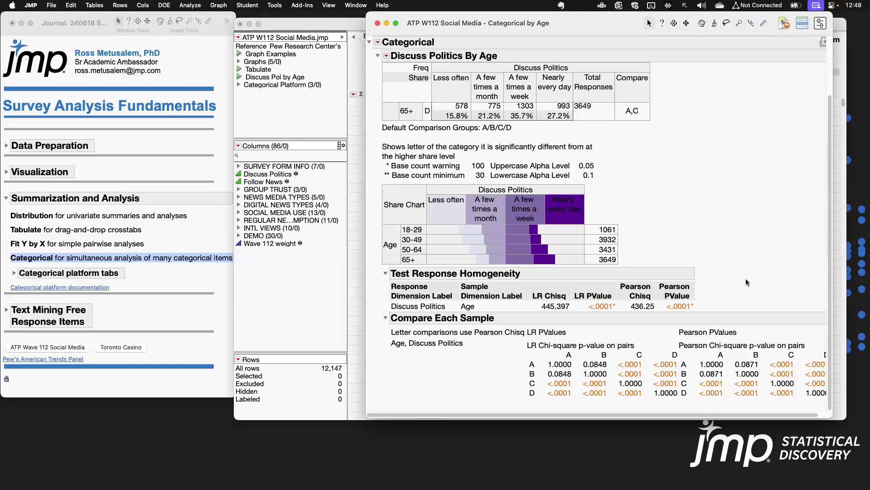
scroll(747, 282, up, 3)
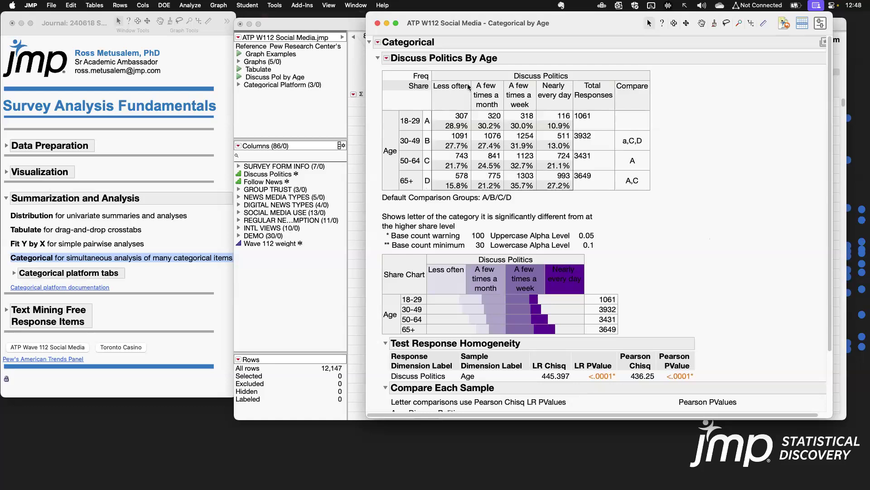
Add Cell Chisq p-values to the Discuss Politics by Age crosstab and inspect the 50-64 row, especially its Nearly every day cell.
click(378, 42)
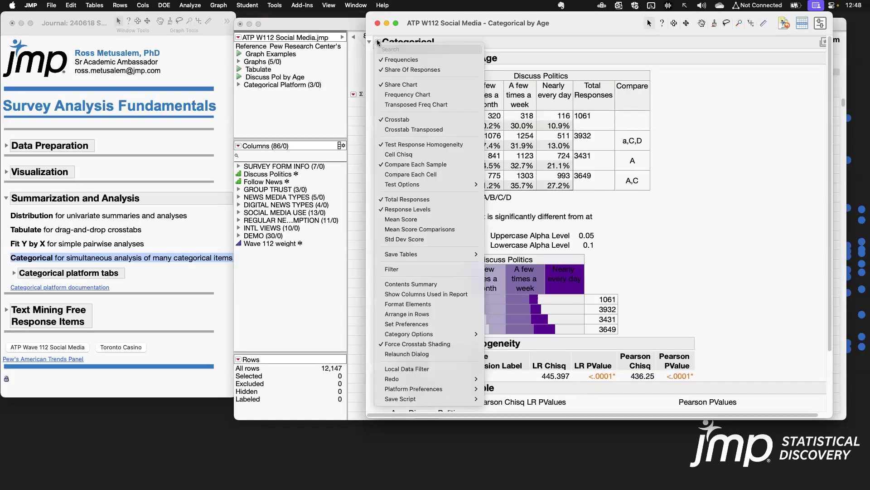
click(425, 157)
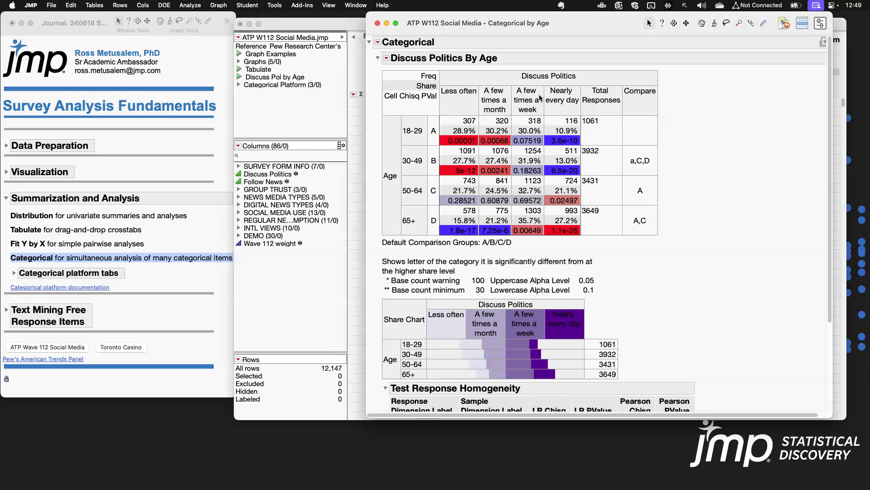
mouse_move(426, 176)
mouse_down()
mouse_move(439, 190)
mouse_move(544, 213)
mouse_move(583, 210)
mouse_up()
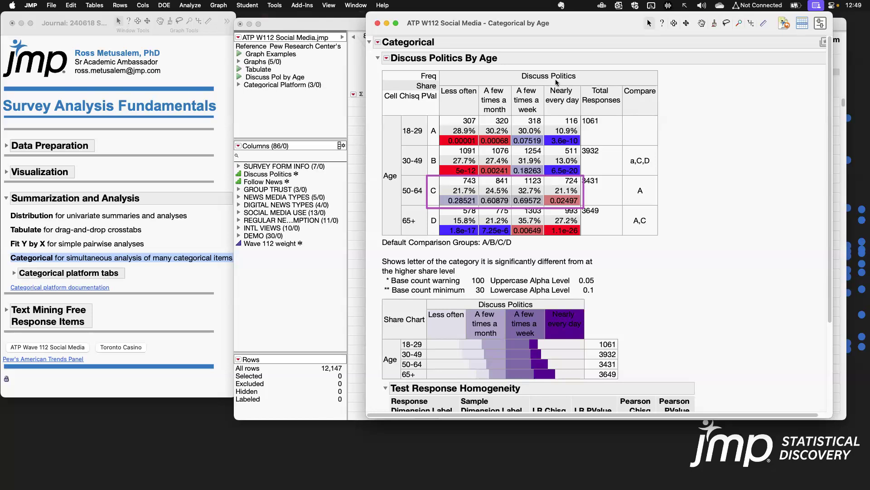
mouse_move(544, 176)
mouse_down()
mouse_move(558, 209)
mouse_move(582, 209)
mouse_up()
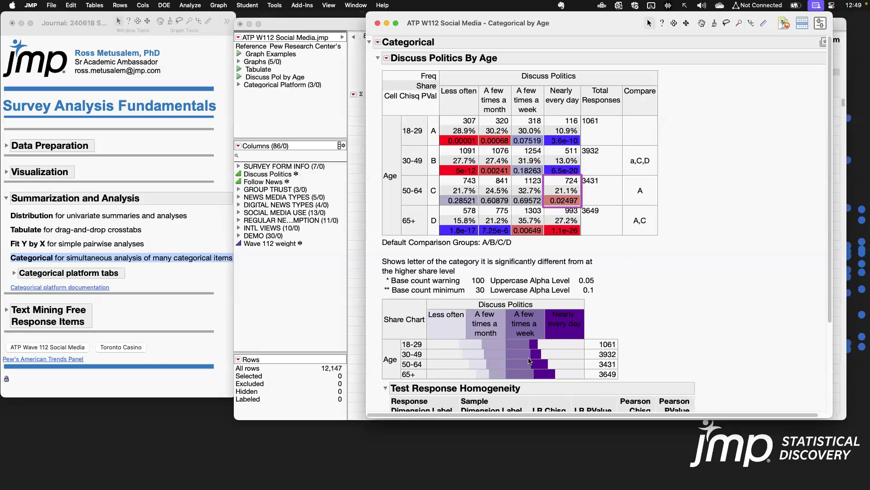
drag(529, 358, 550, 369)
Close the Categorical report, clear the journal's Categorical highlight, and move the data table clear of the journal.
click(377, 42)
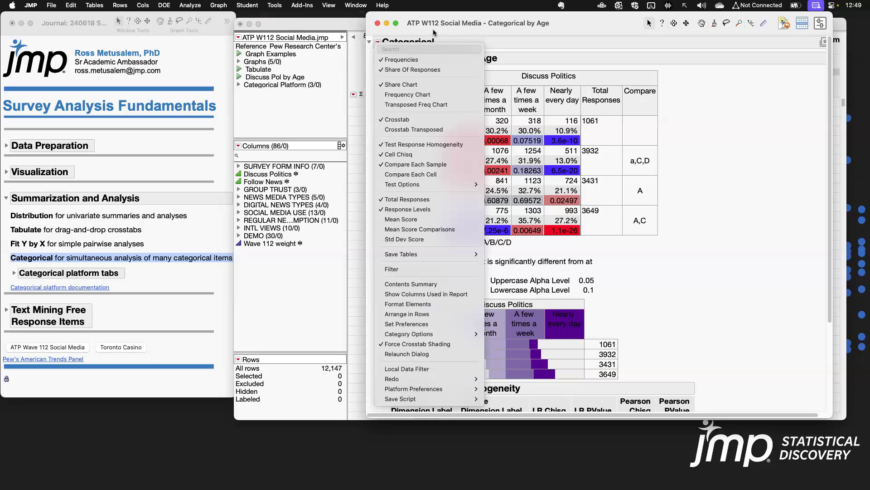
key(Escape)
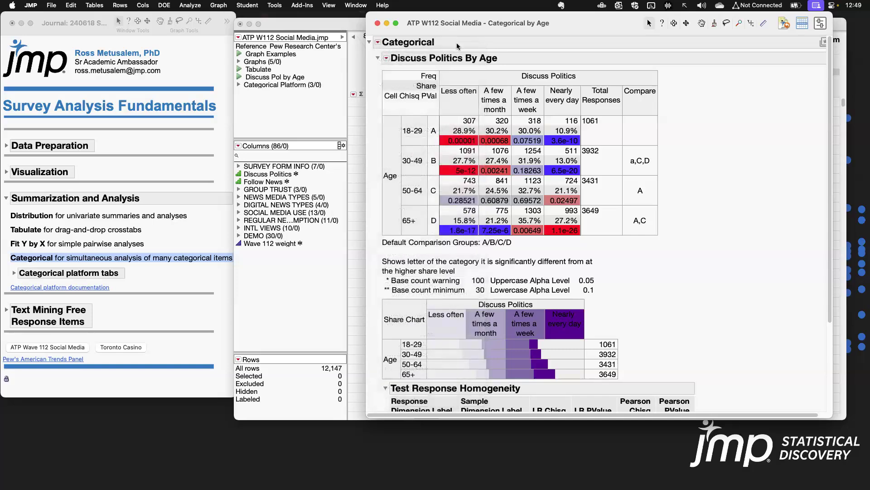
click(378, 23)
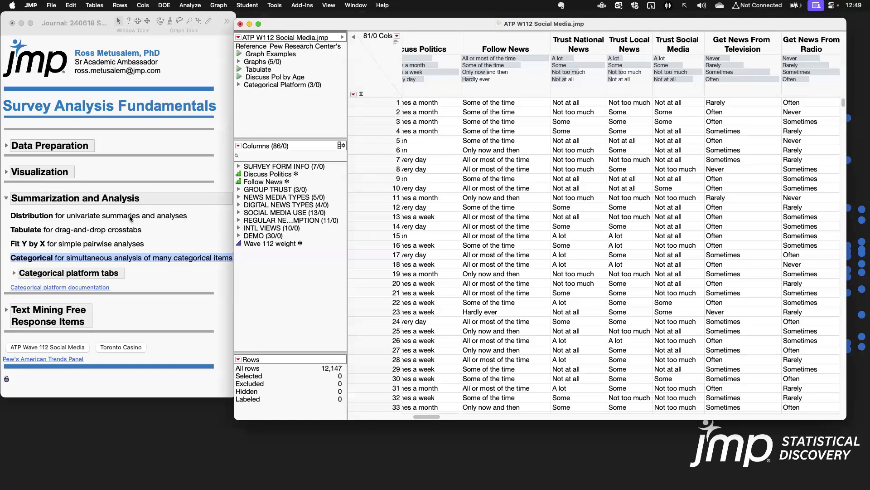
click(129, 260)
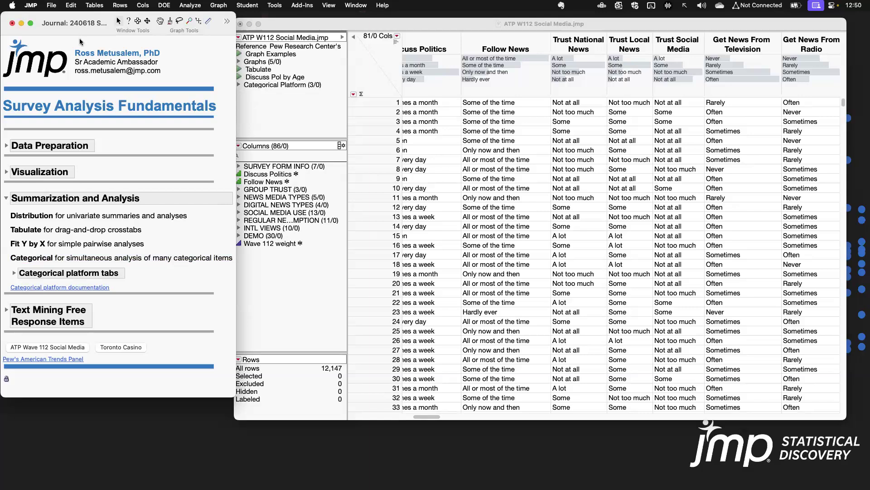
drag(329, 25, 357, 19)
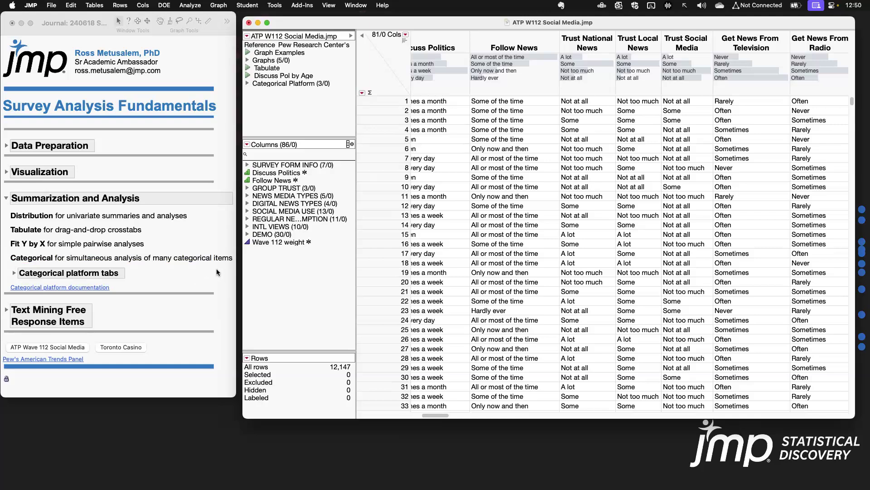
Launch the Categorical platform on the survey table again and move its launch dialog clear of the journal.
drag(215, 268, 112, 287)
click(190, 5)
mouse_move(213, 159)
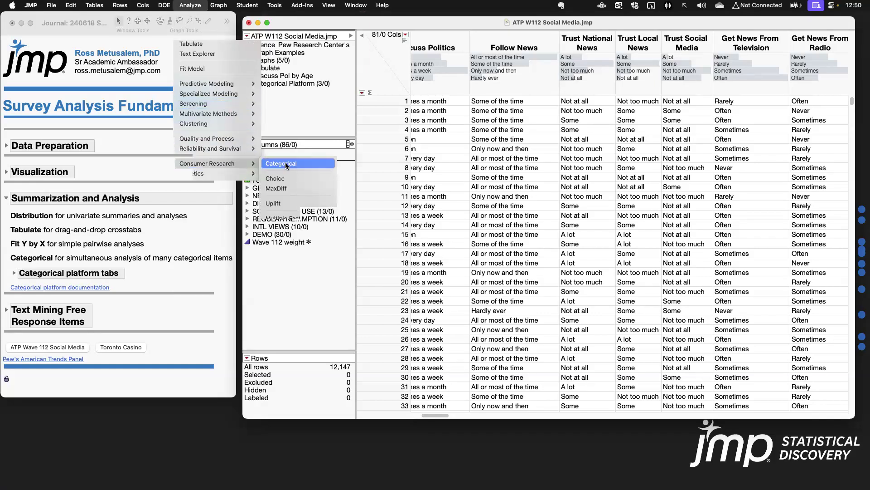
click(285, 162)
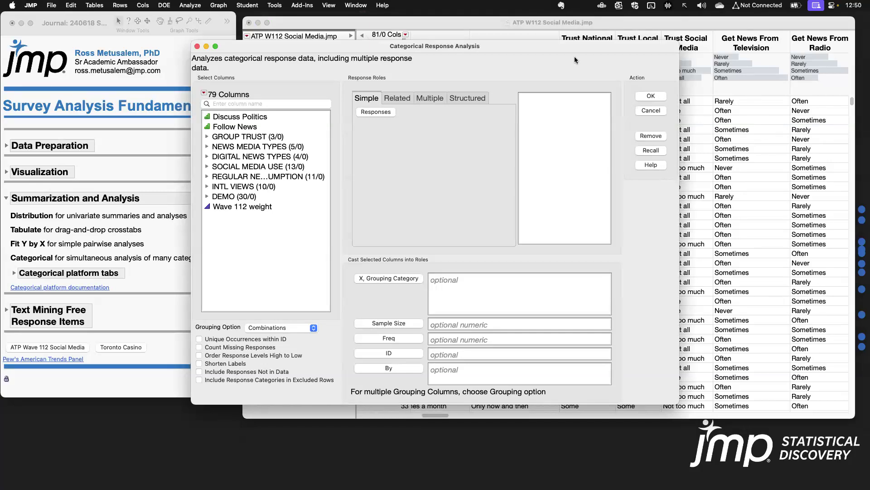
drag(540, 46, 609, 17)
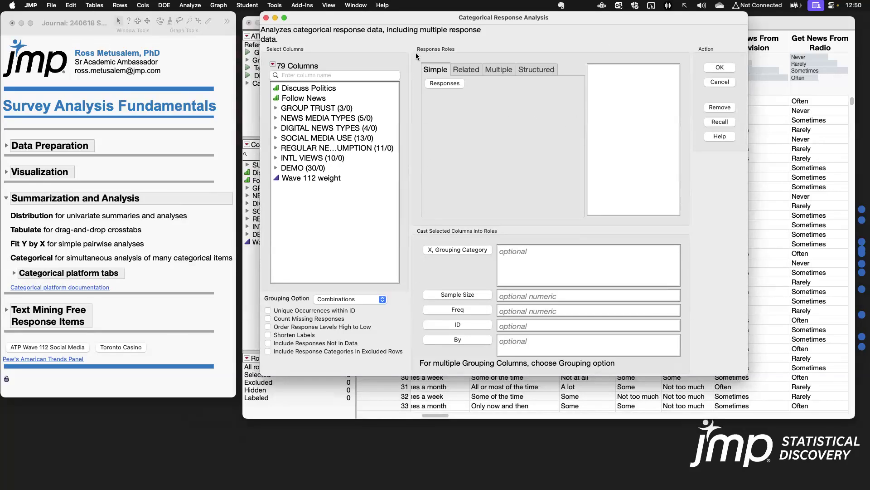
mouse_move(416, 52)
mouse_down()
mouse_move(445, 73)
mouse_move(567, 91)
mouse_up()
Expand Categorical platform tabs in the journal, highlight the Simple entry, and return to the launch dialog's Simple response options.
click(16, 273)
click(15, 274)
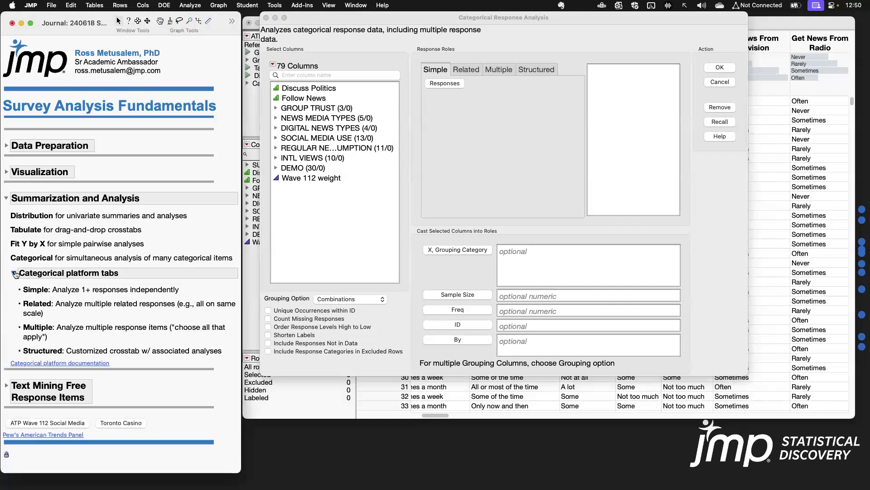
click(114, 289)
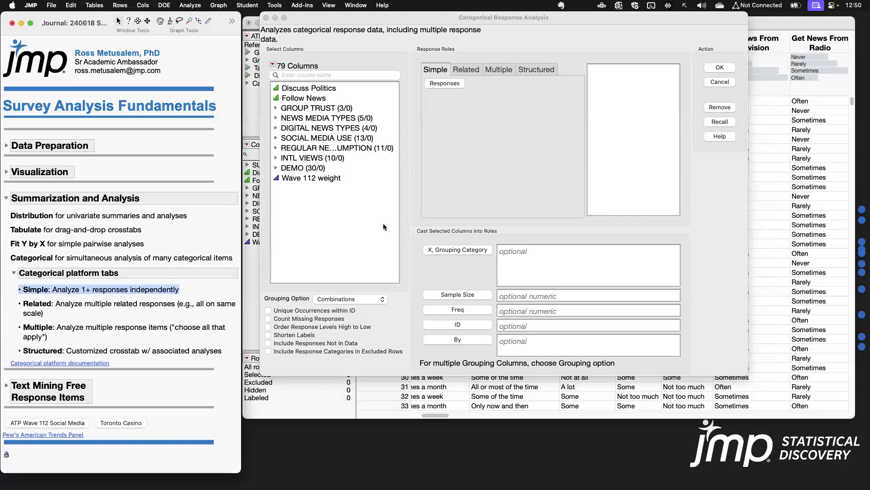
click(442, 70)
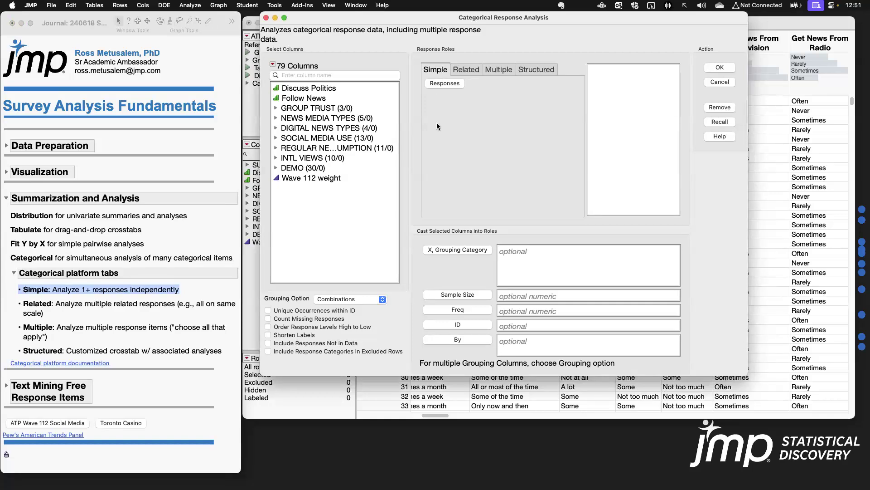
Add the NEWS MEDIA TYPES group as simple responses with Age as the grouping category, and run the Categorical analysis.
click(323, 118)
click(442, 84)
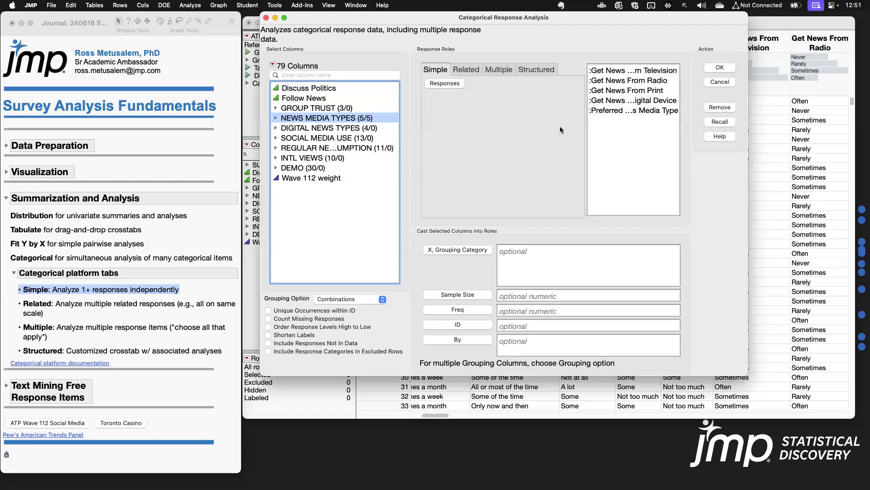
click(276, 167)
click(300, 217)
click(457, 250)
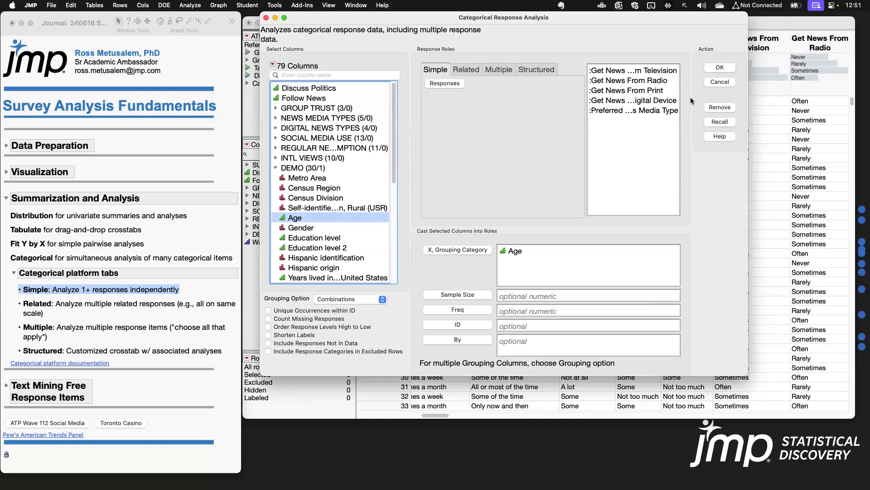
click(720, 67)
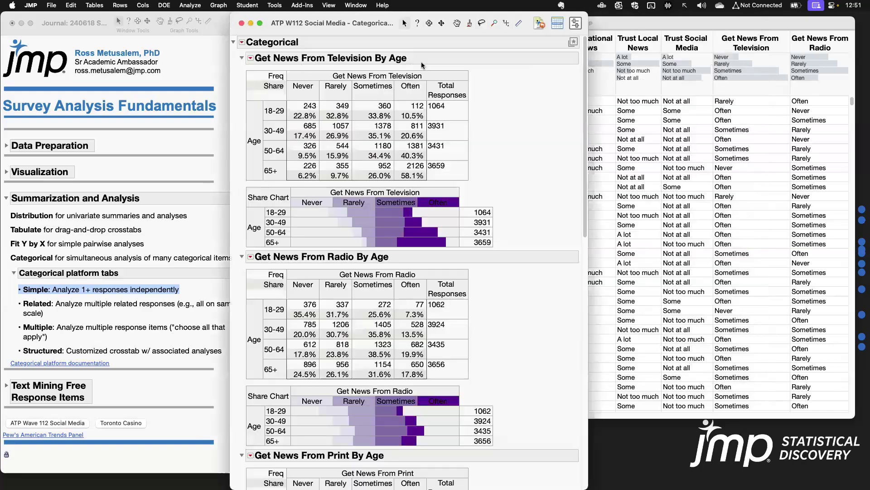
Collapse the five news-media sections of the Categorical report one after another and close the report.
click(242, 59)
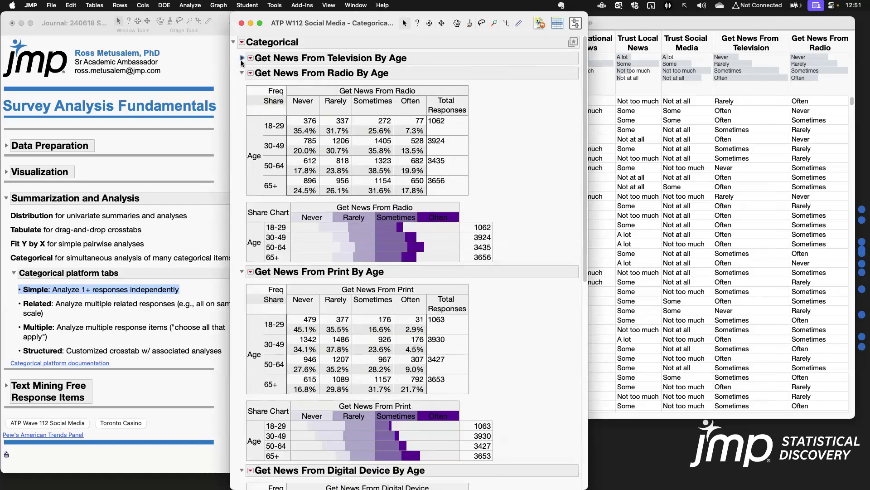
click(242, 74)
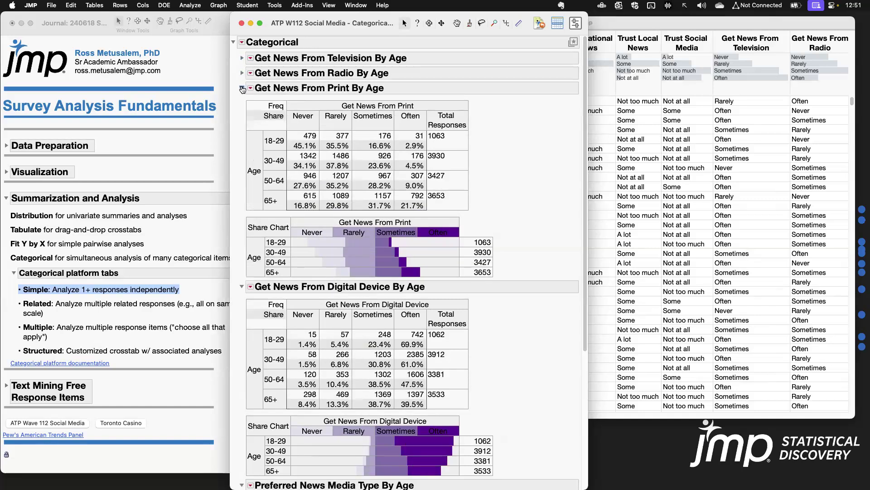
click(241, 89)
click(242, 103)
click(242, 120)
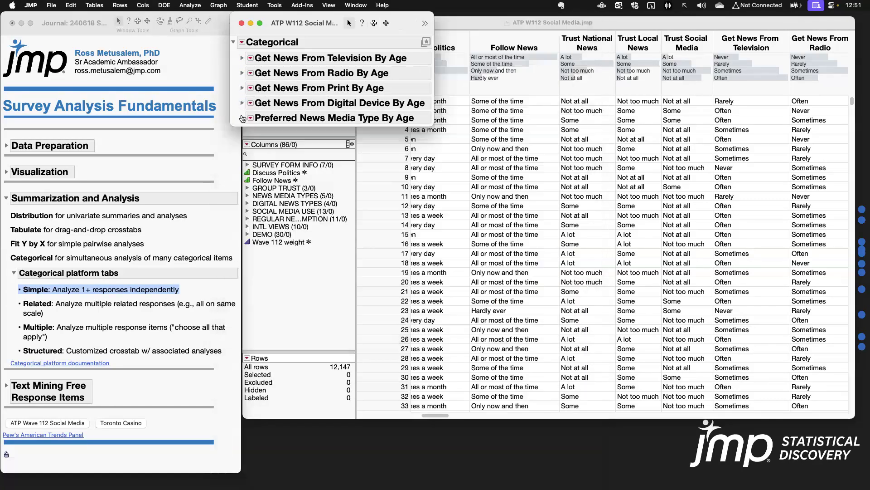
click(242, 26)
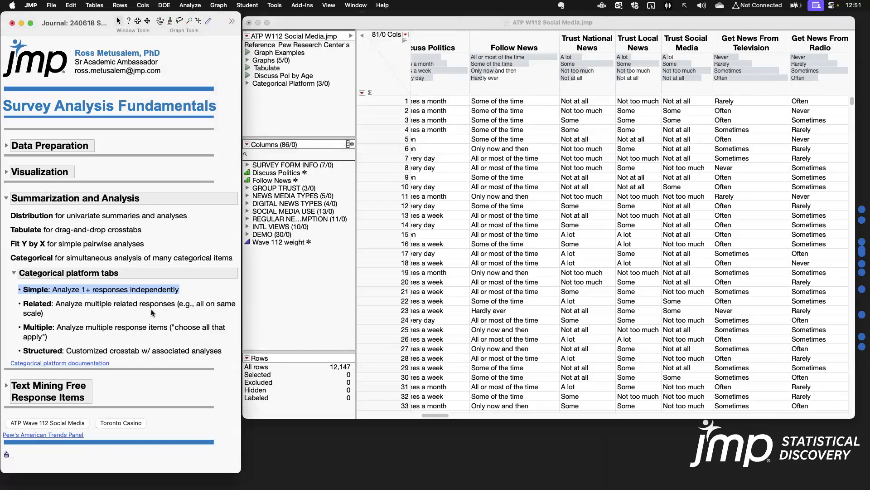
Highlight the journal's Related entry, relaunch the Categorical platform with its Related response options, and move the dialog clear of the journal.
key(Down)
click(190, 6)
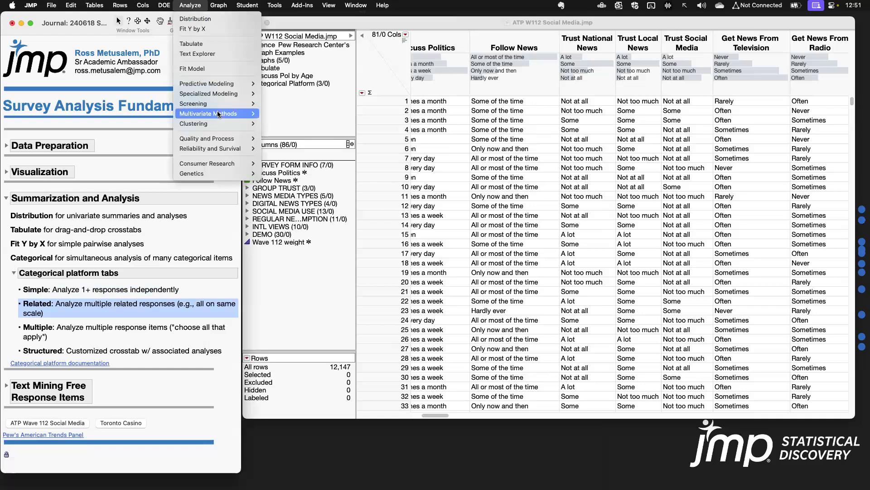
click(272, 165)
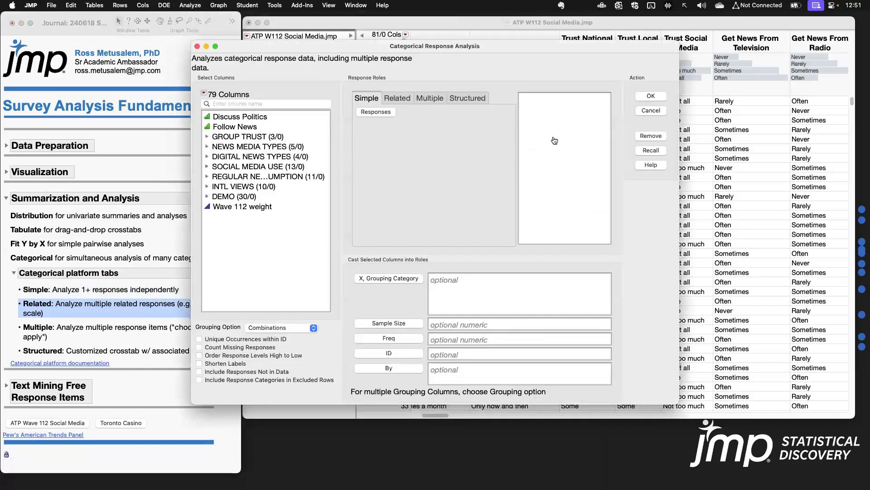
click(397, 98)
drag(426, 46, 513, 18)
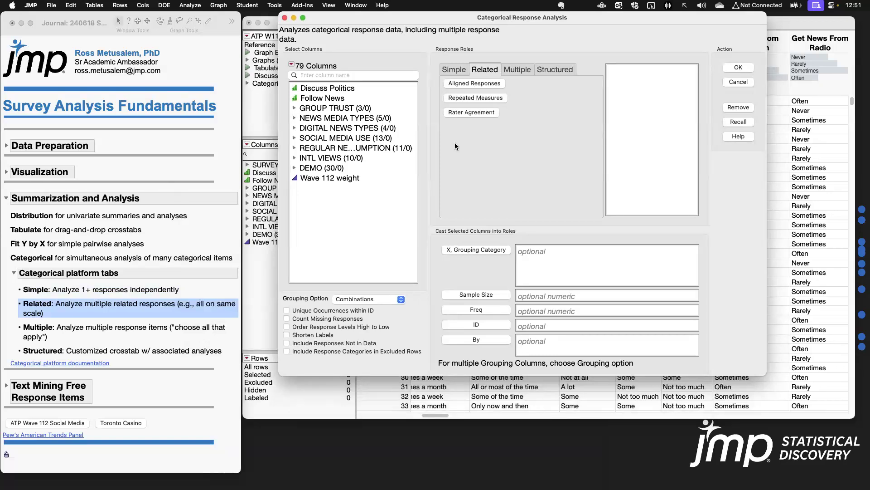
Expand GROUP TRUST, mark the three trust columns' shared response levels in the table, and add the group as Aligned Responses.
click(293, 109)
drag(433, 23, 205, 67)
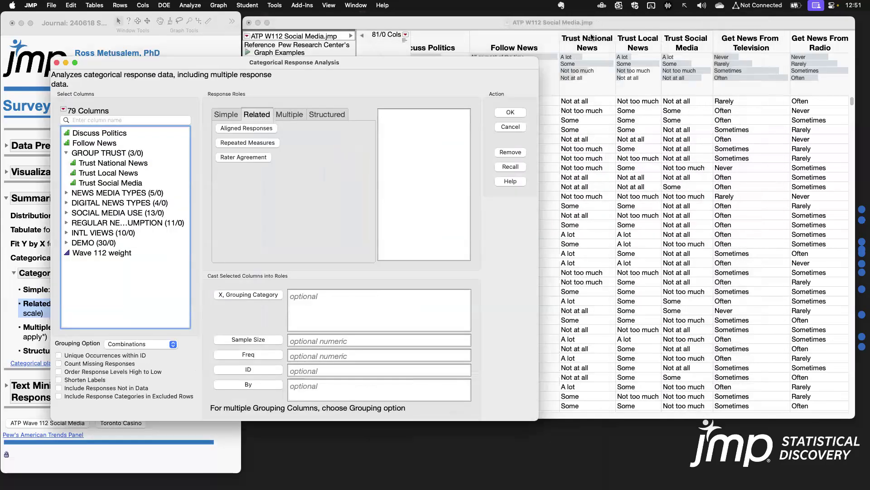
mouse_move(557, 48)
mouse_down()
mouse_move(648, 94)
mouse_move(735, 102)
mouse_move(716, 98)
mouse_up()
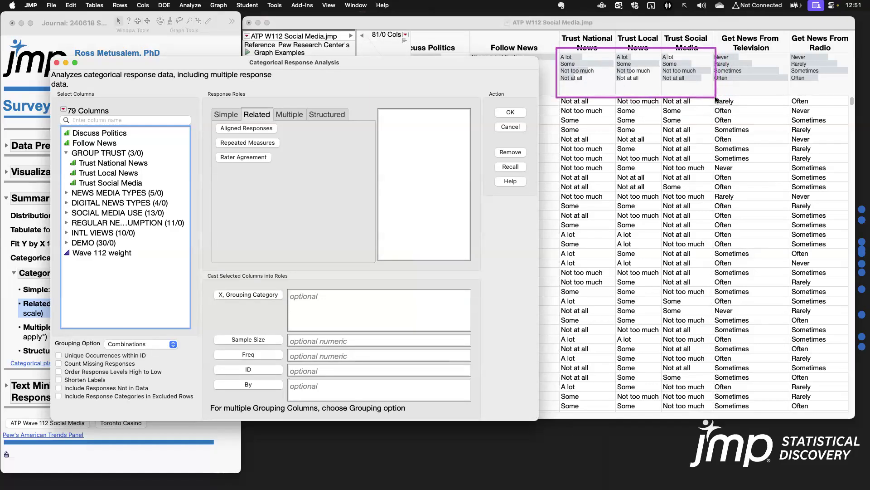
click(128, 153)
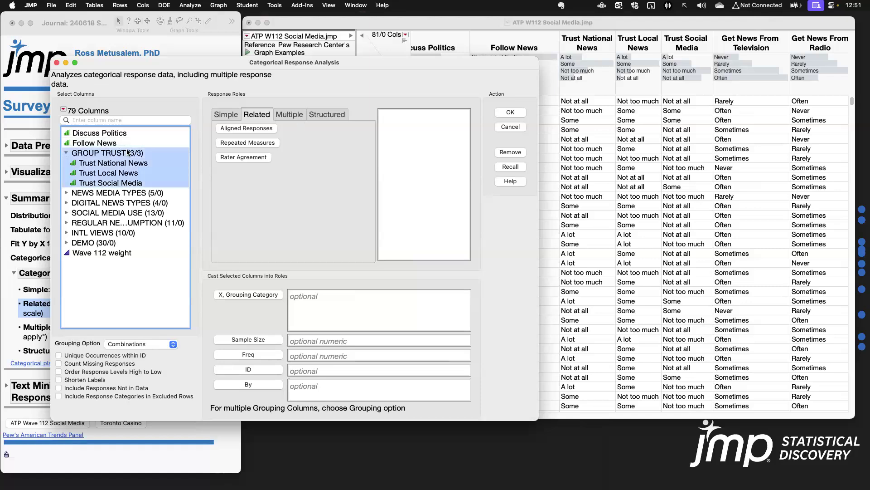
click(263, 129)
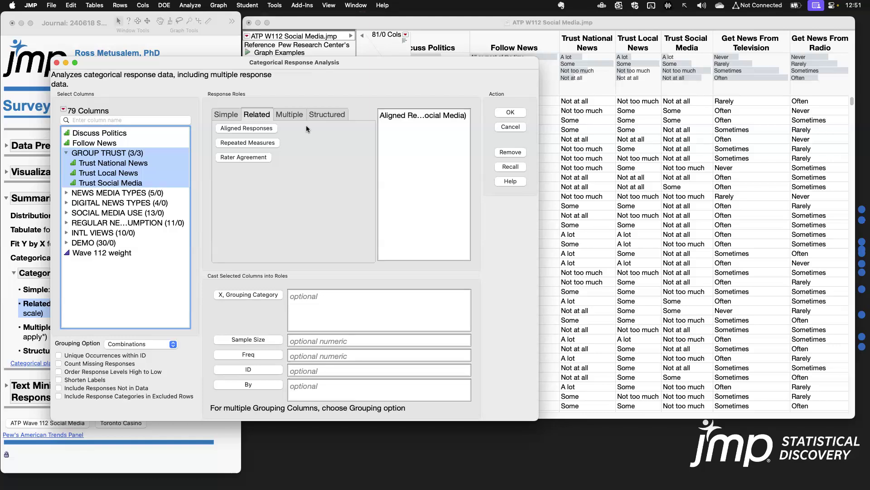
Assign Age from the DEMO group as the grouping category and run the Categorical analysis.
click(66, 243)
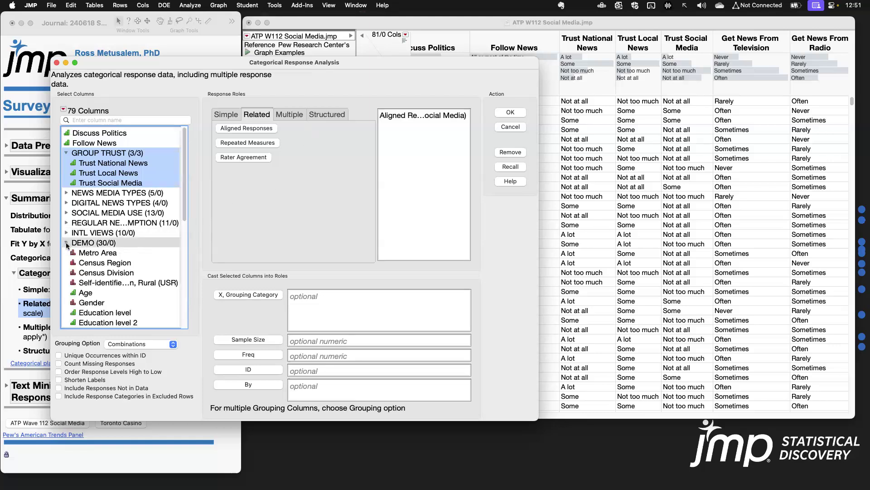
click(90, 292)
click(251, 295)
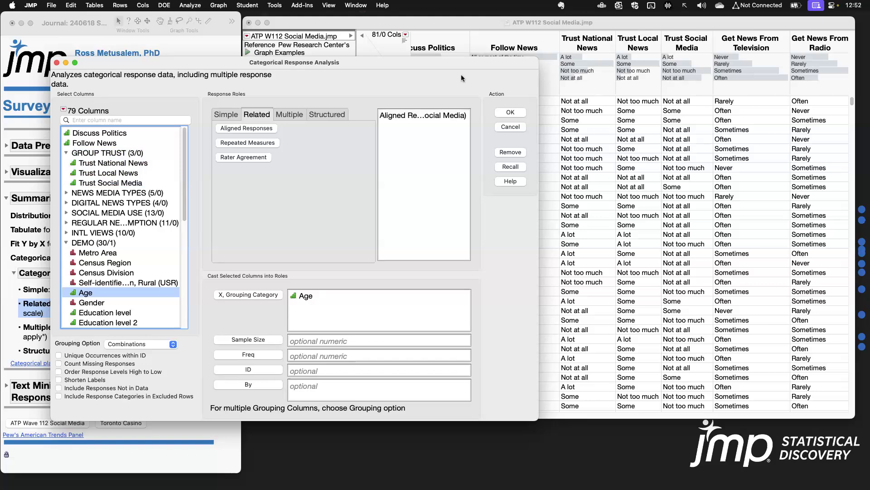
drag(474, 65, 664, 63)
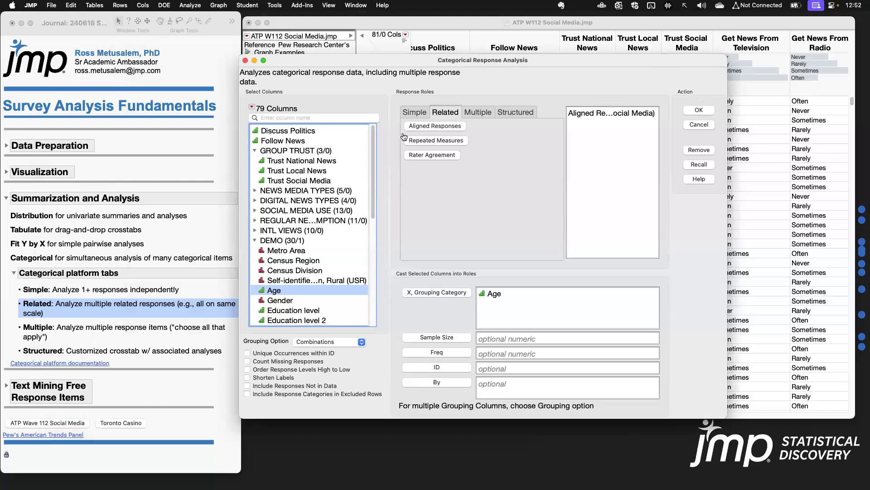
mouse_move(401, 133)
mouse_down()
mouse_move(433, 150)
mouse_move(471, 151)
mouse_up()
drag(471, 151, 474, 165)
click(698, 110)
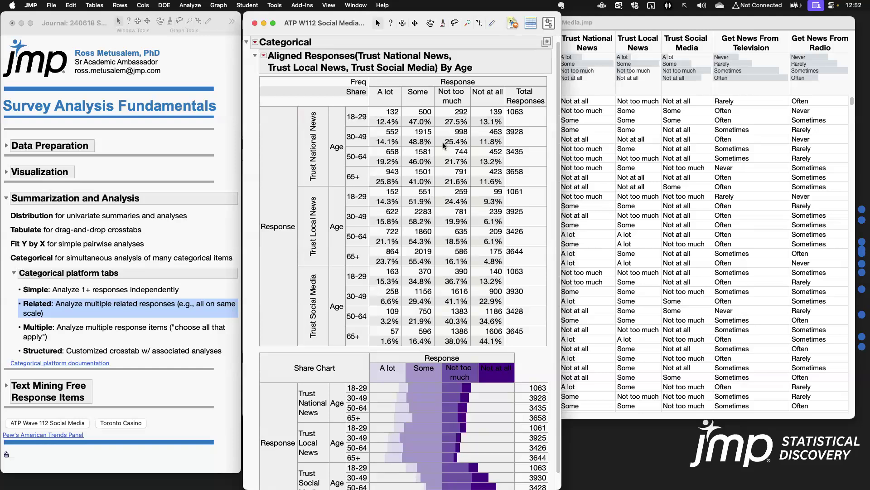
Add Test Response Homogeneity to the aligned responses report and mark out its results table.
scroll(495, 283, down, 2)
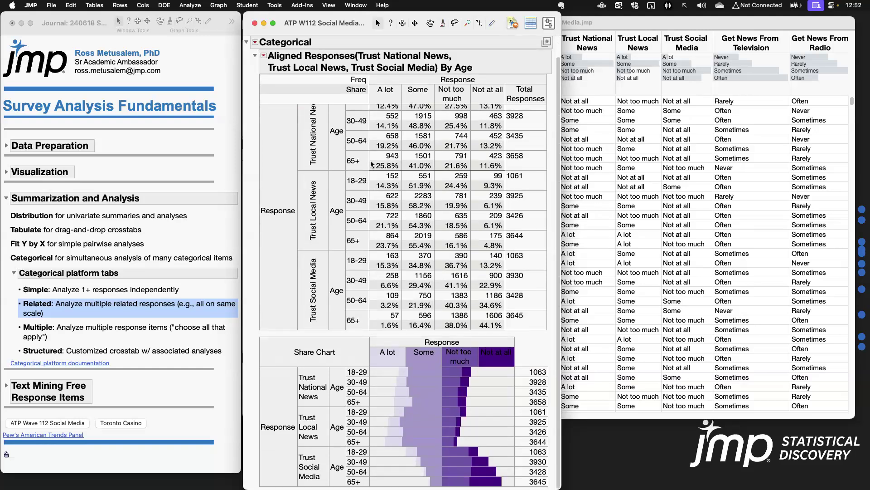
click(256, 42)
click(311, 145)
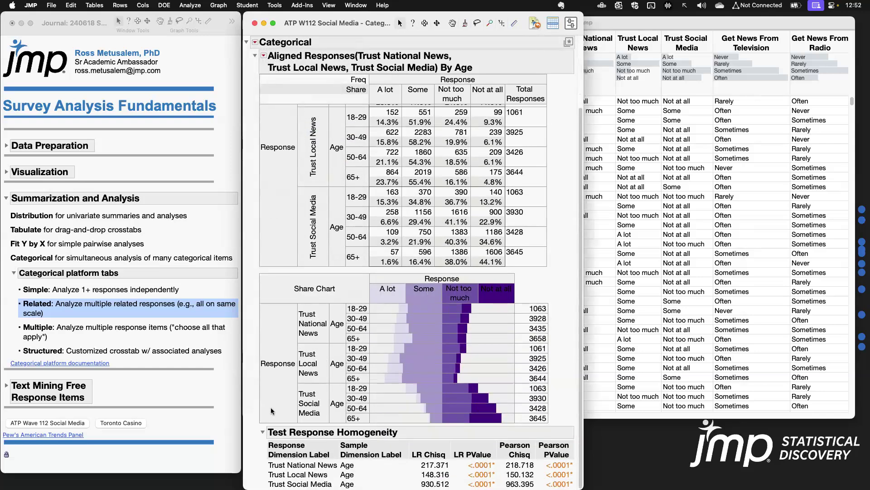
drag(254, 423, 583, 489)
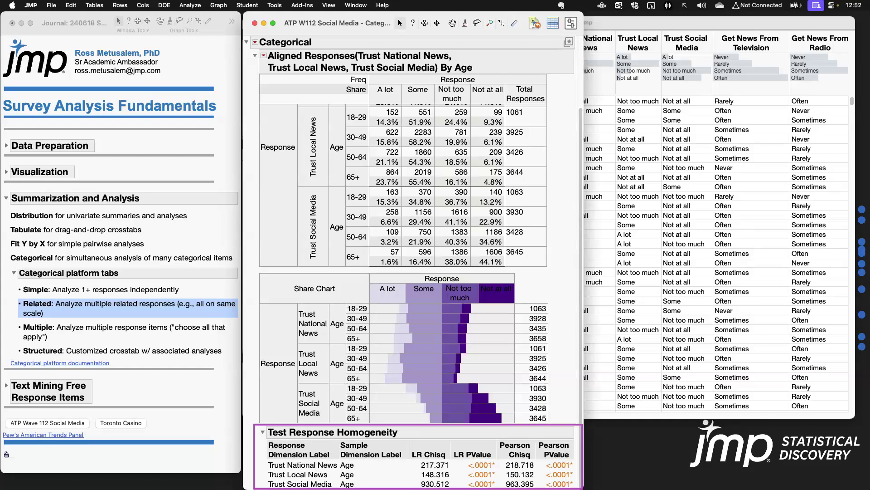
Look over the Categorical report's Test Options, including FDR Adjusted PValues, and close the report.
click(255, 43)
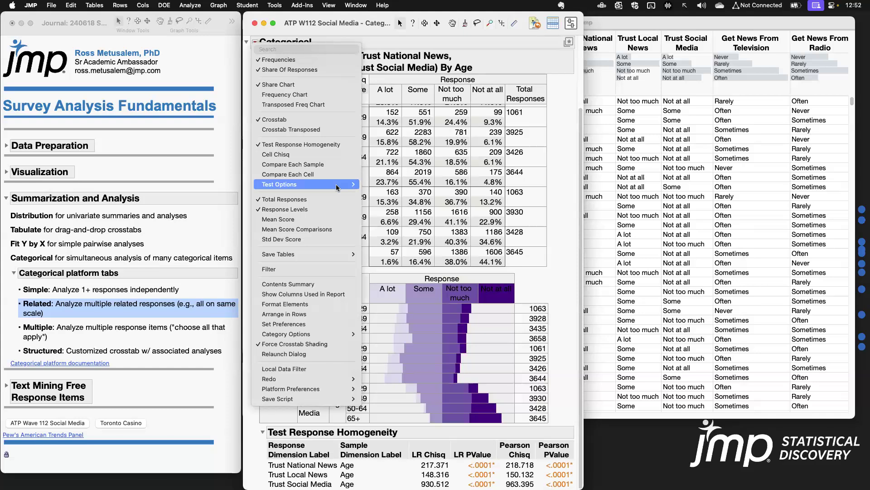
mouse_move(337, 188)
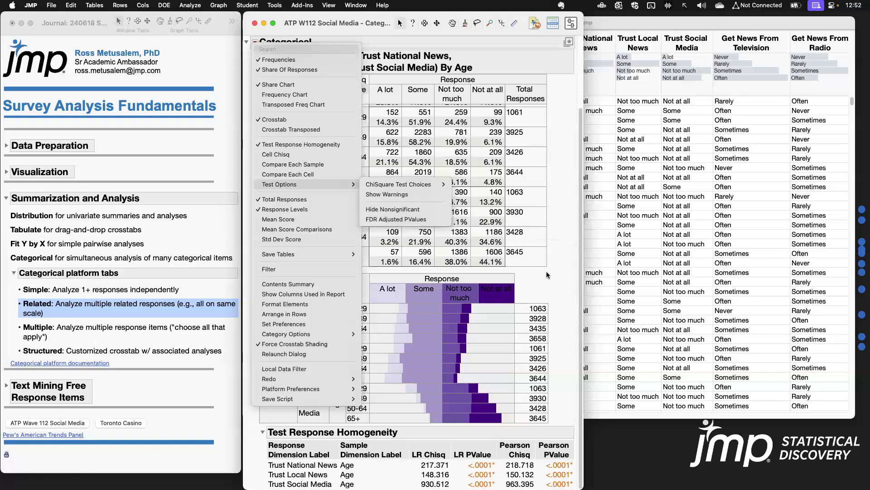
click(399, 219)
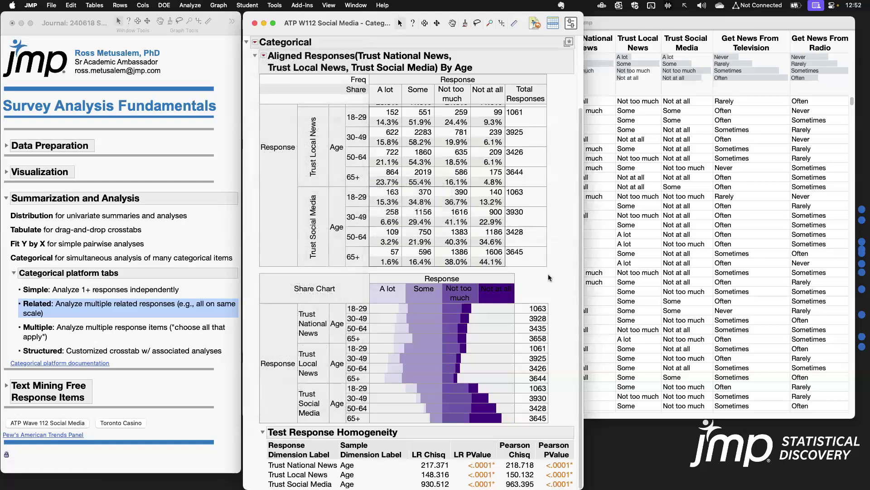
click(255, 23)
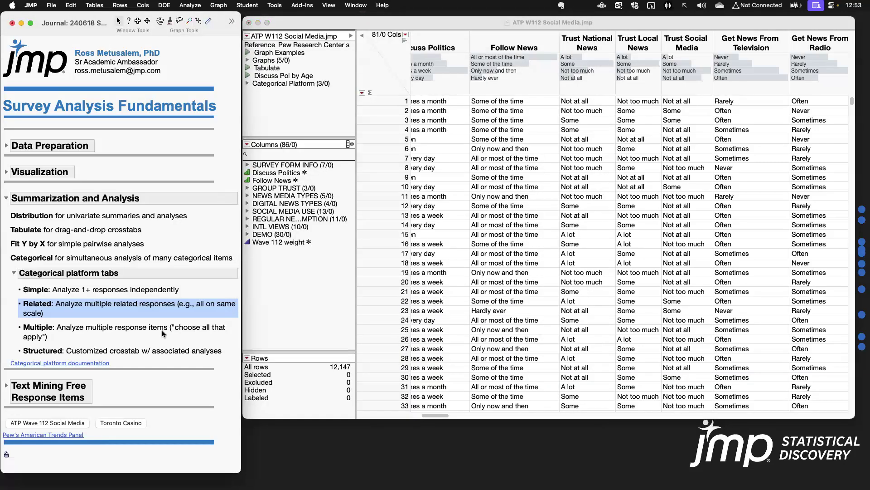
Highlight the journal's Multiple, Structured, Simple and Related entries in turn, return to Multiple, and clear the highlight.
click(147, 335)
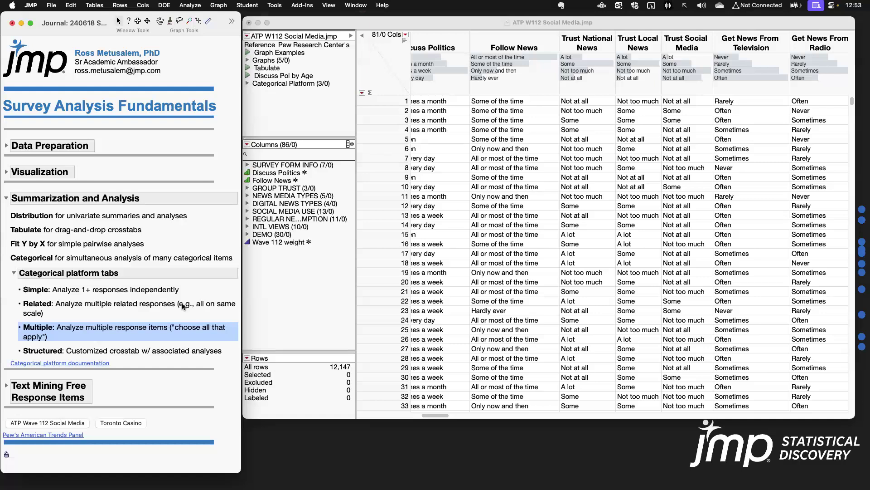
click(157, 352)
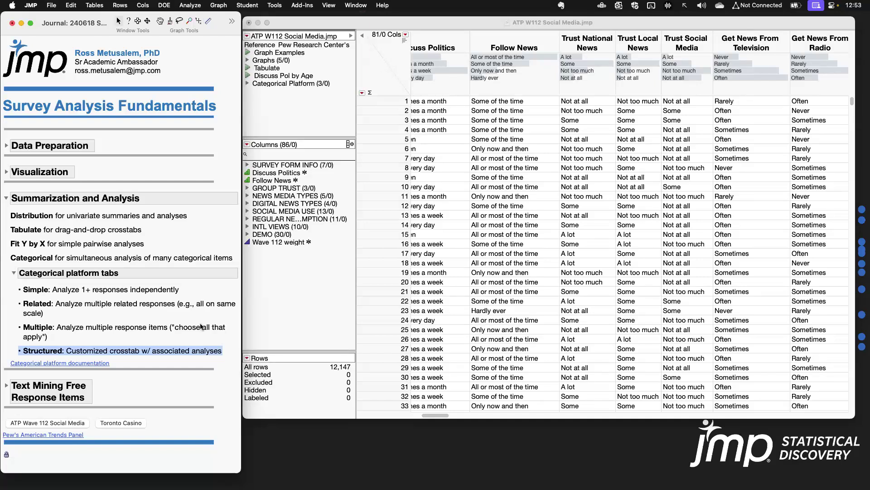
click(148, 290)
click(149, 309)
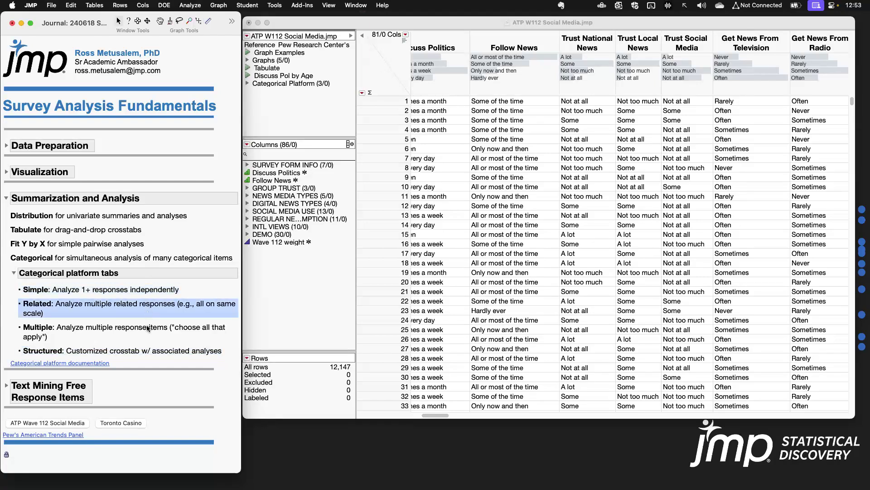
click(149, 328)
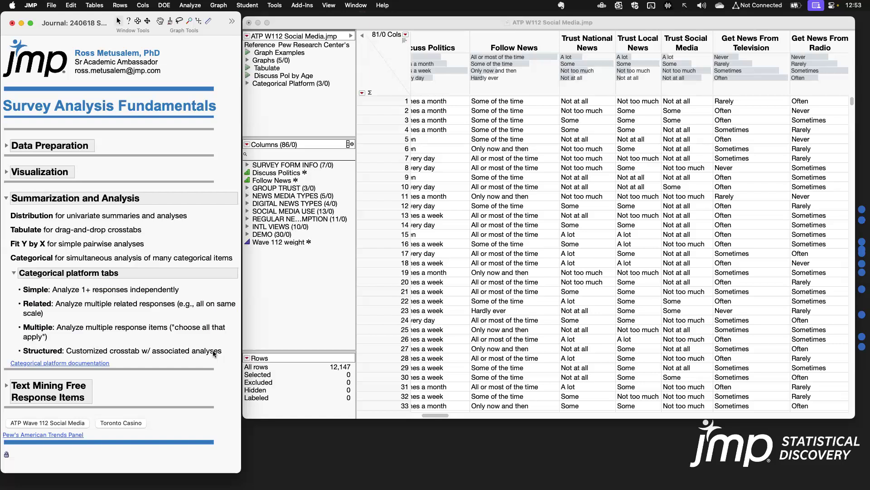
click(214, 353)
Collapse Categorical platform tabs and Summarization and Analysis in the journal, and close the ATP W112 Social Media table.
click(14, 274)
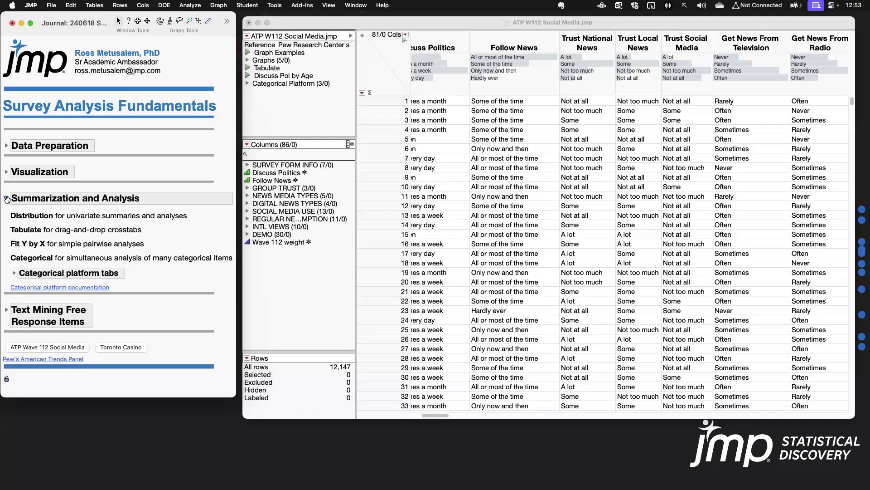
click(6, 198)
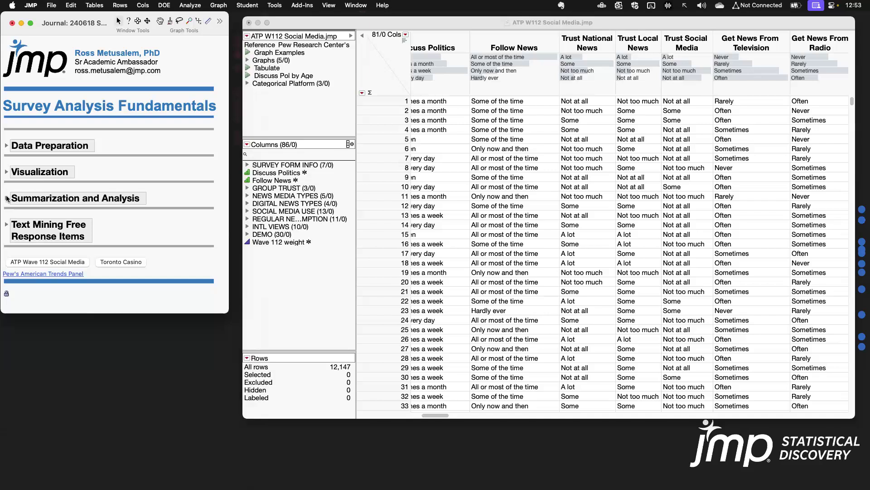
click(258, 23)
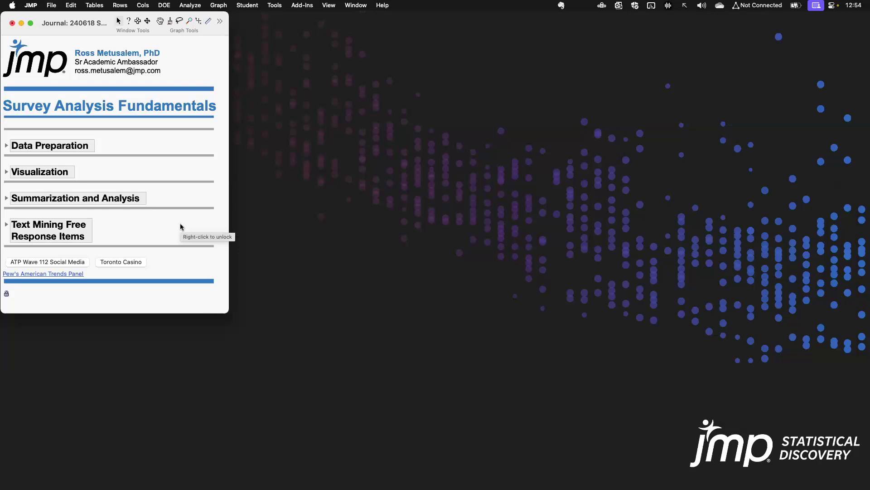
Open the Toronto Casino survey table, inspect the In Favor No rows and the first two Q1_B comments, and clear the selection.
click(126, 266)
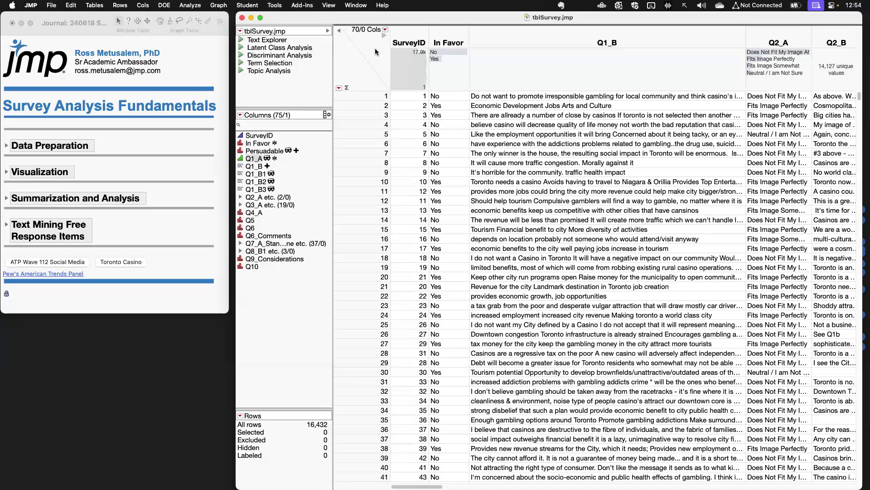
click(458, 36)
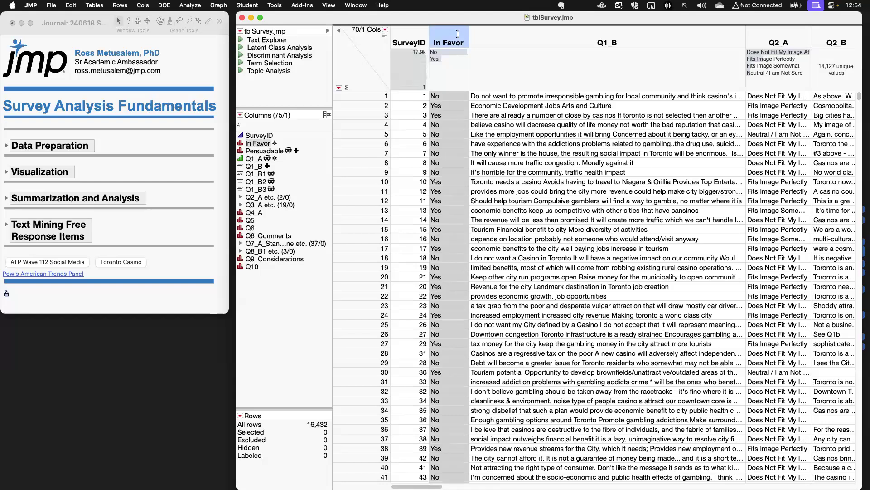
click(440, 52)
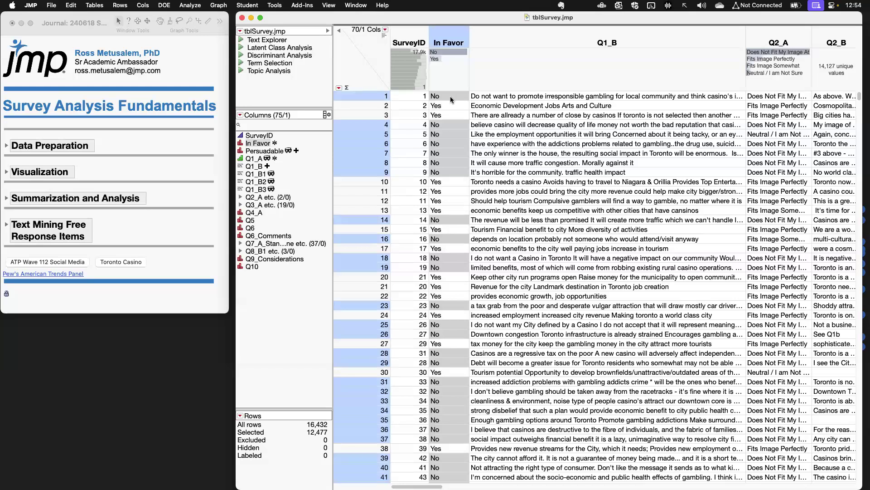
click(497, 96)
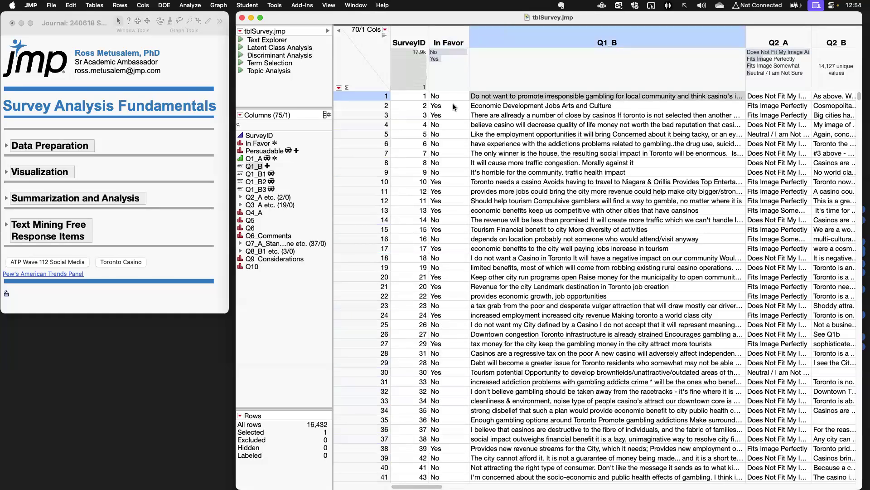
click(634, 105)
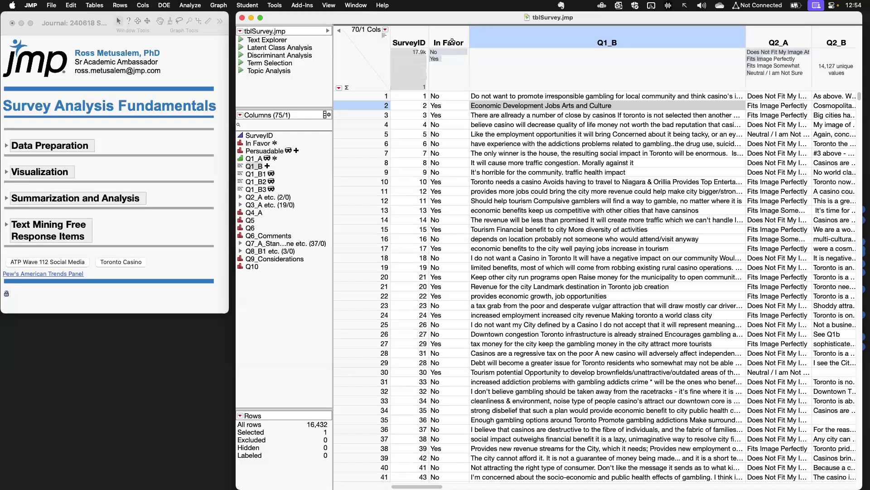
click(371, 51)
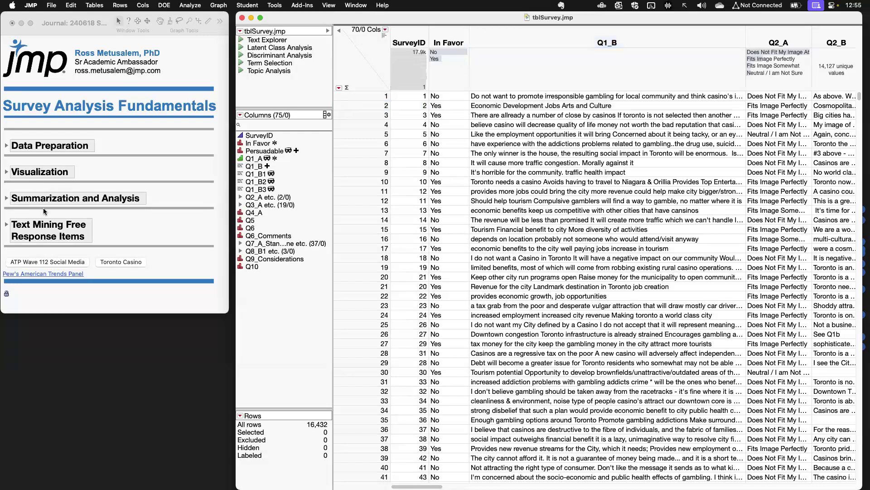
Expand the journal's Text Mining Free Response Items section and highlight its Text Explorer entry.
click(6, 225)
click(7, 225)
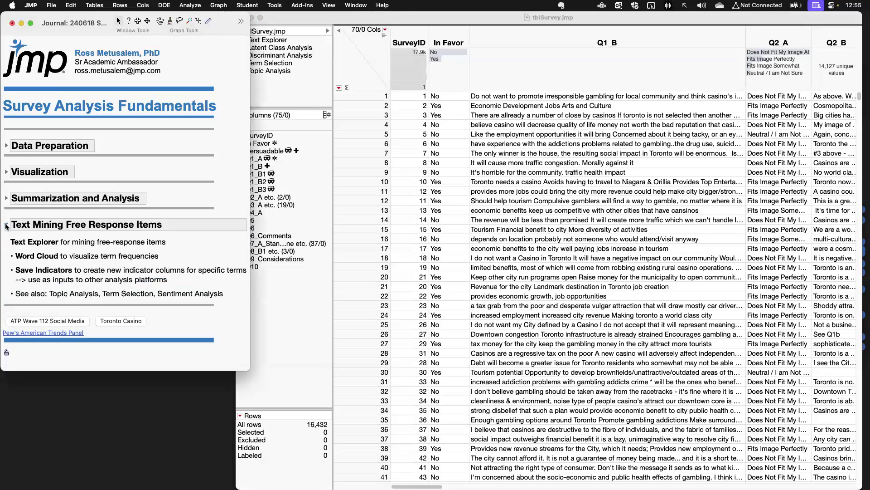
click(118, 242)
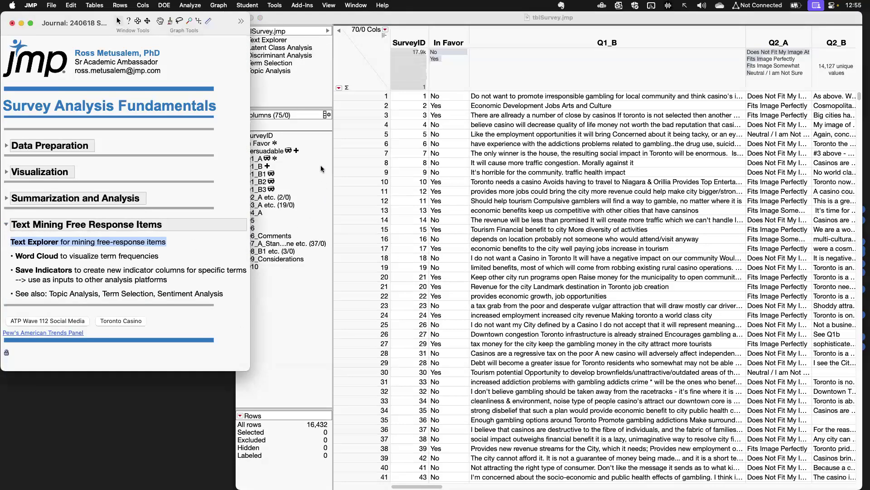
Run Text Explorer on the survey table with Q1_B as the text column, keeping the default language, phrase, stemming and tokenizing settings.
click(193, 6)
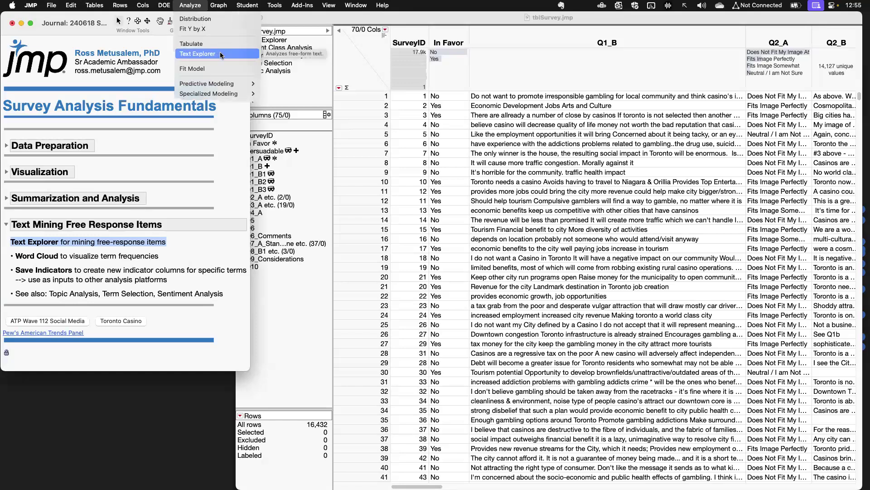
click(221, 54)
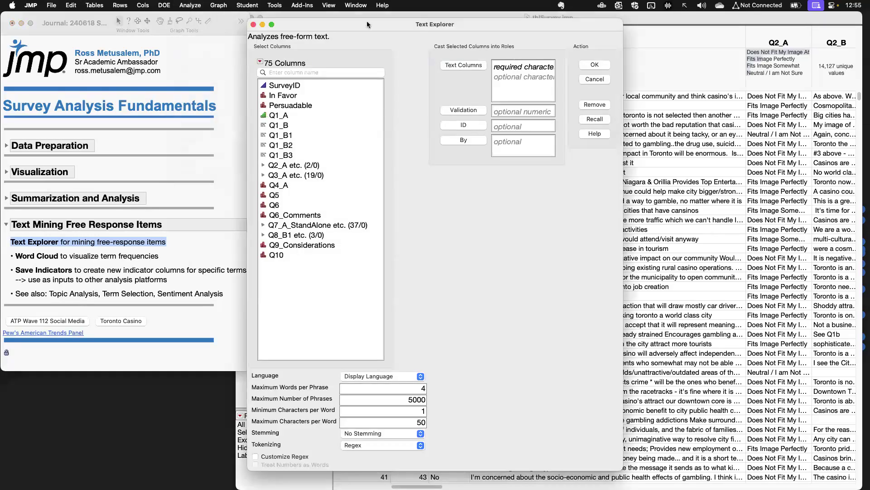
click(327, 122)
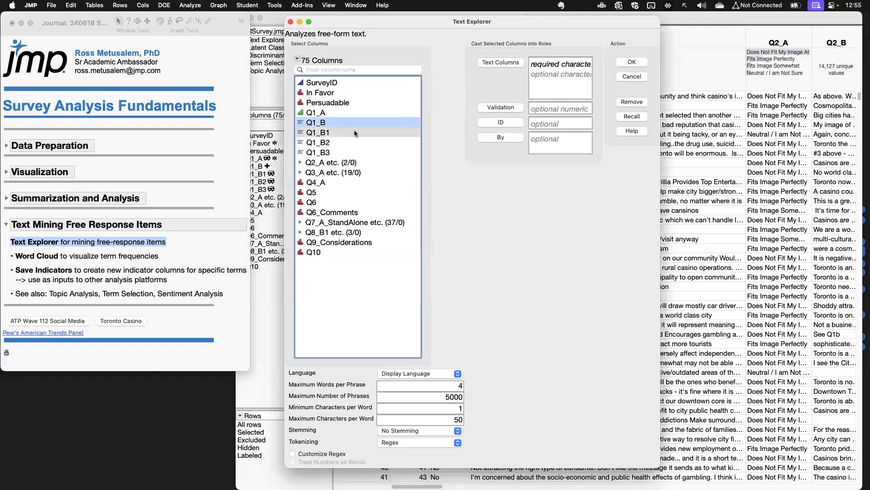
click(501, 63)
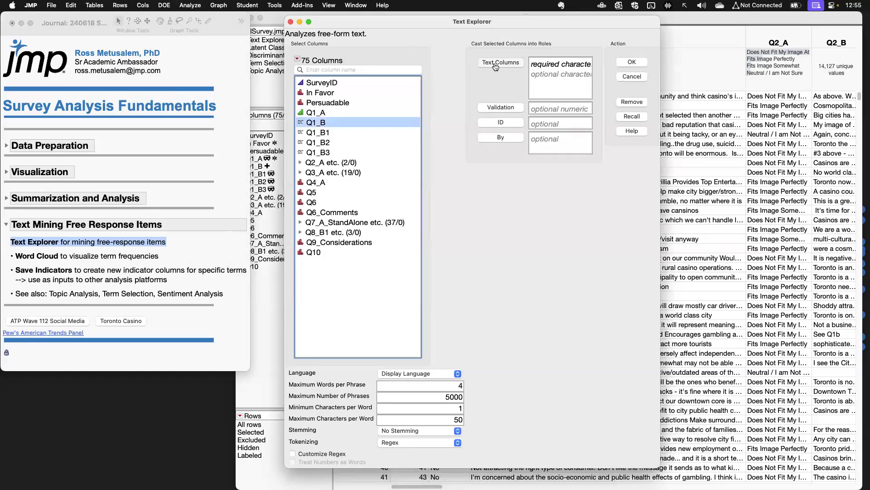
drag(519, 22, 604, 55)
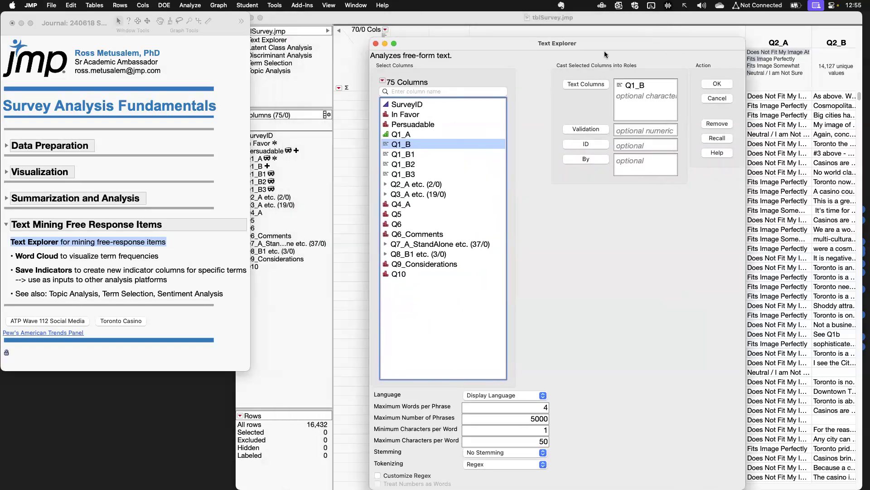
click(622, 85)
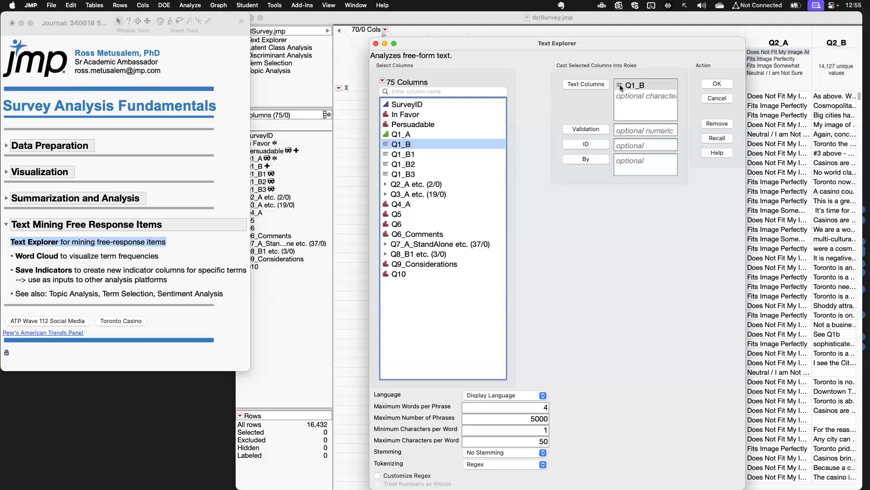
click(569, 79)
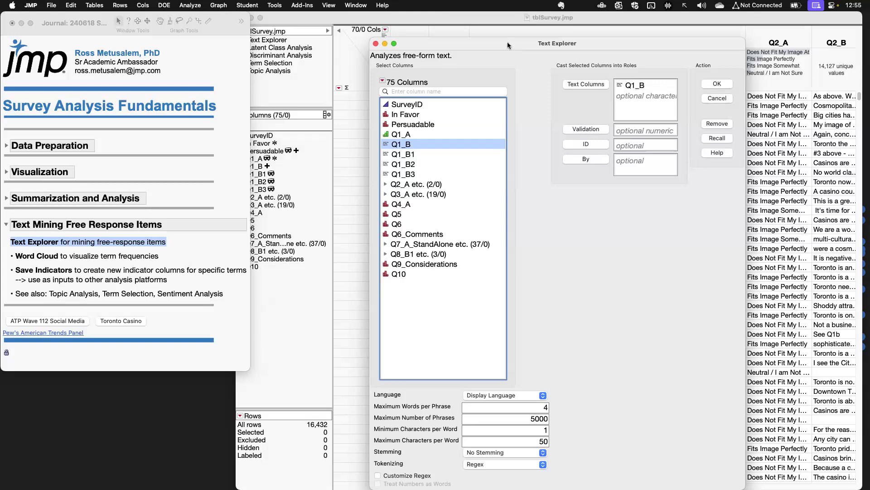
drag(507, 43, 499, 30)
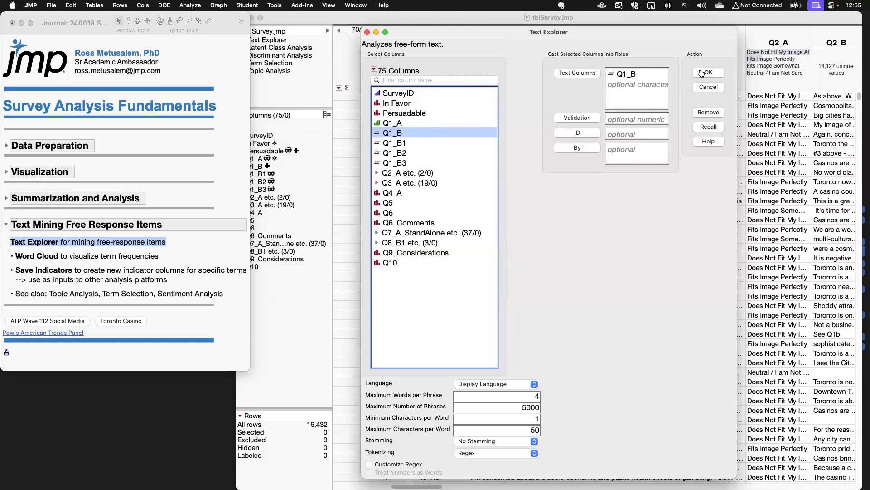
key(Return)
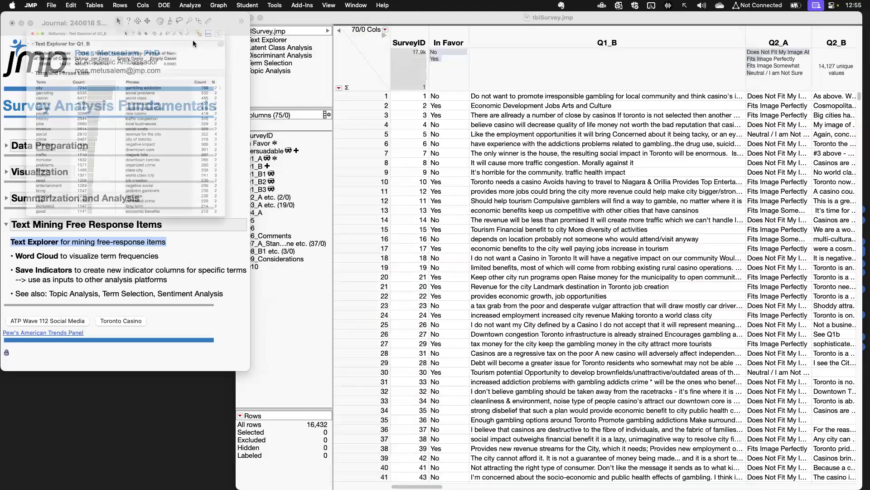
Move the Q1_B Text Explorer report clear of the journal and add the terms casino and toronto as stop words.
drag(324, 36, 456, 22)
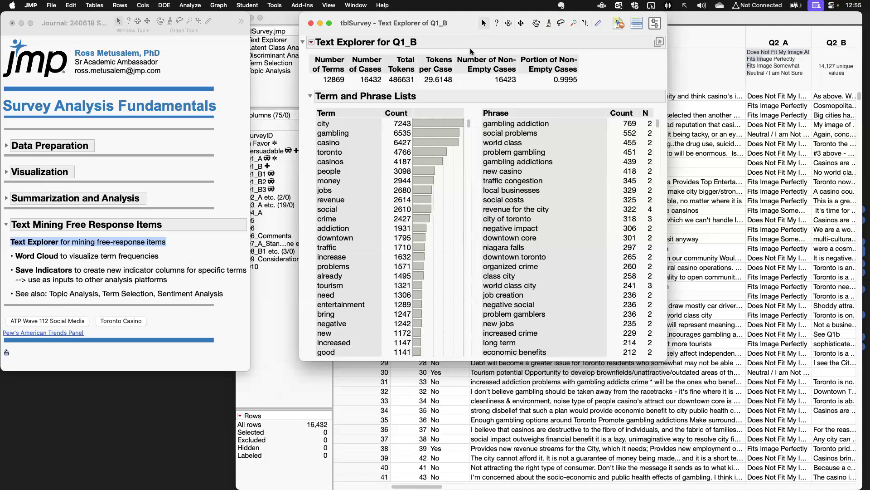
click(338, 125)
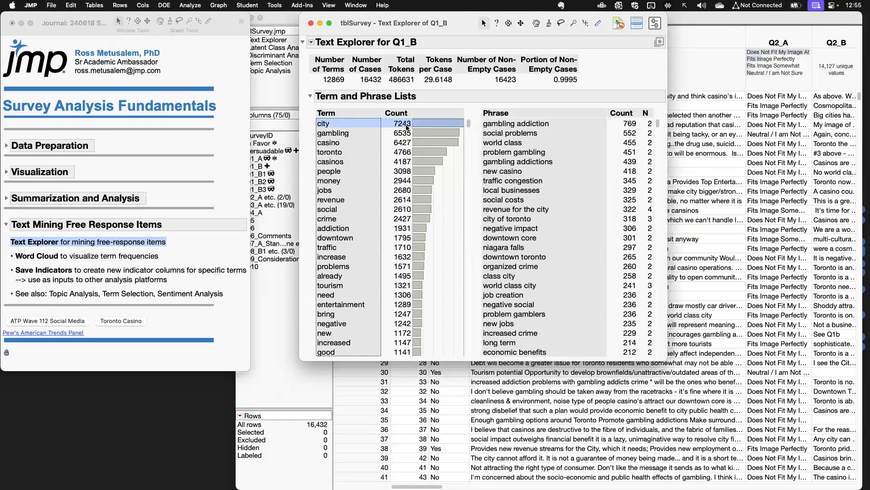
click(346, 153)
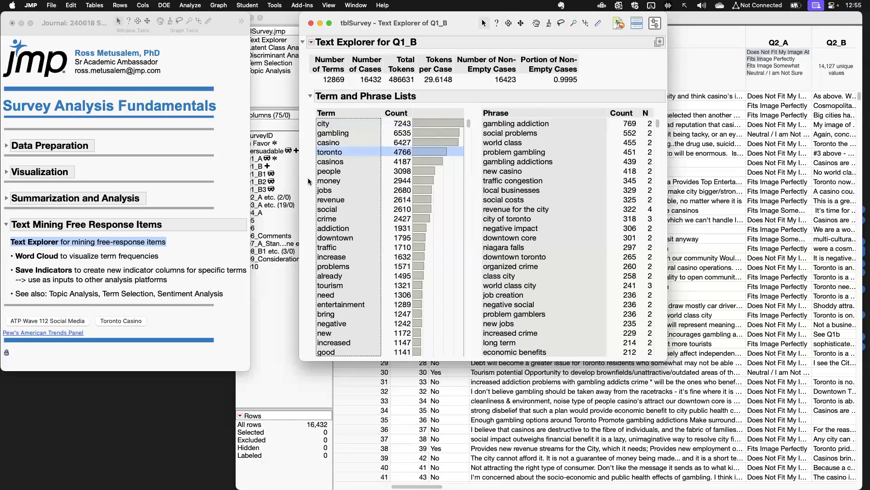
shift+click(337, 144)
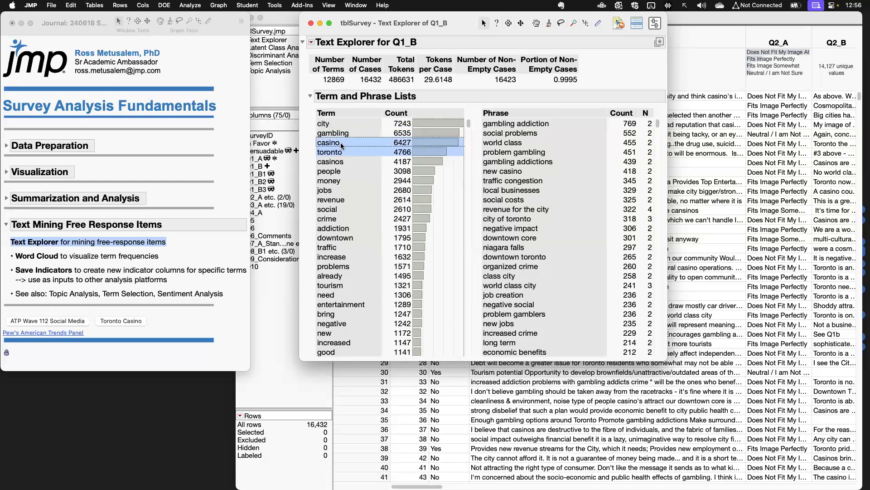
right_click(337, 145)
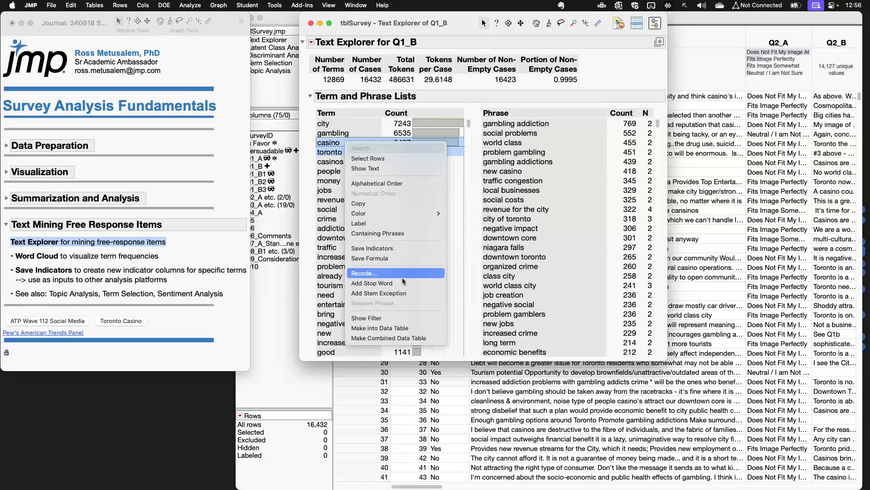
click(371, 283)
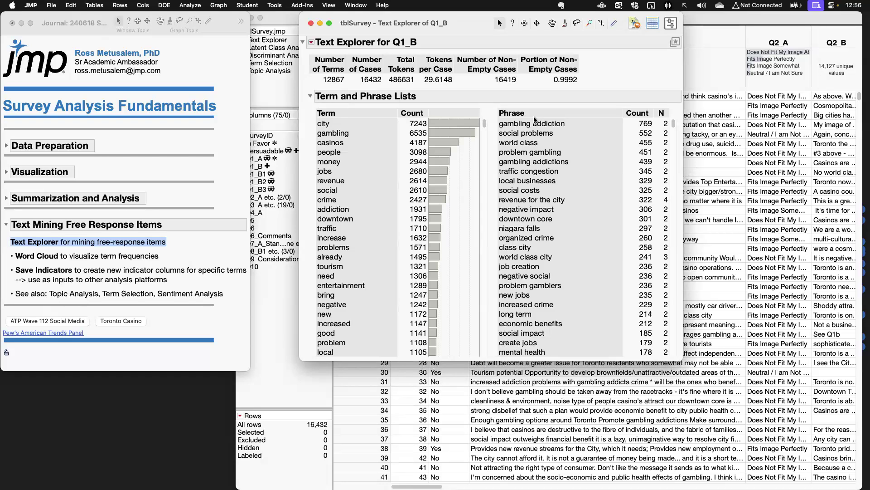
Add the phrase "world class" to the Q1_B term list and close that Text Explorer report.
click(529, 144)
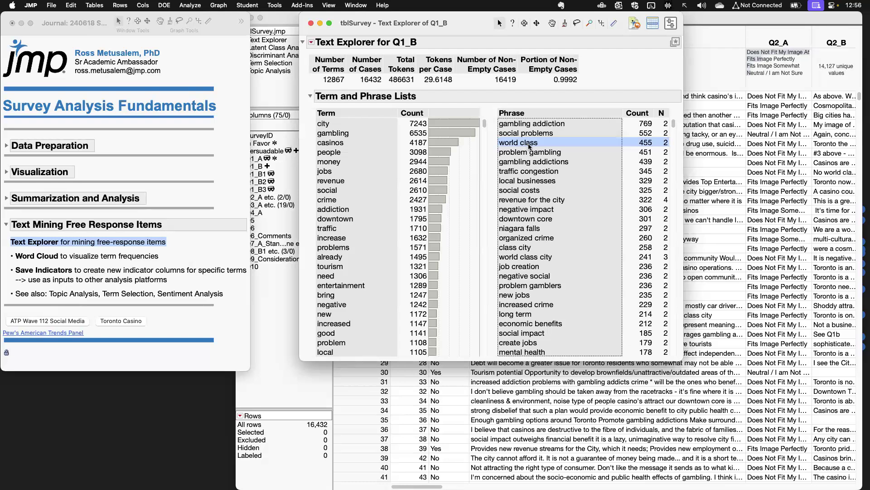
right_click(528, 145)
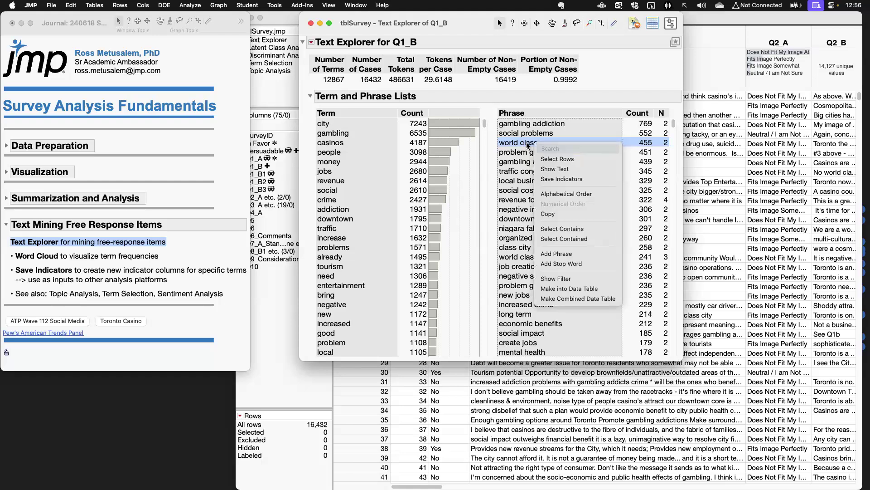
click(573, 255)
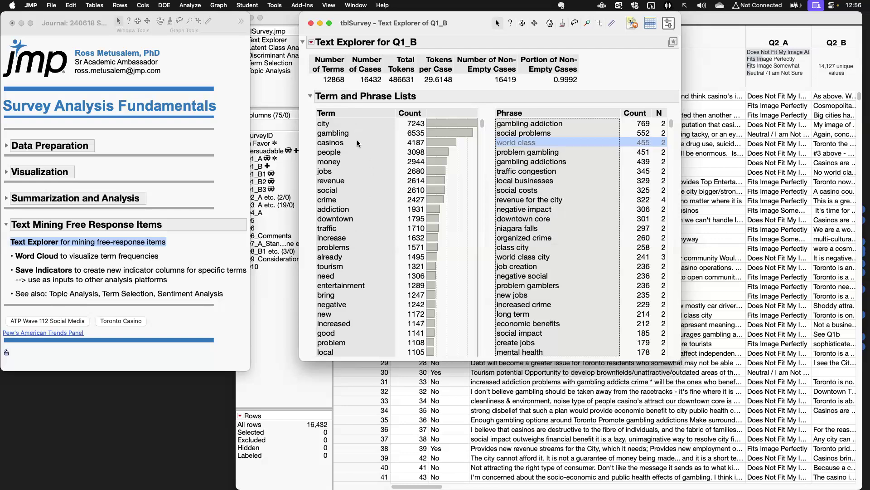
click(311, 22)
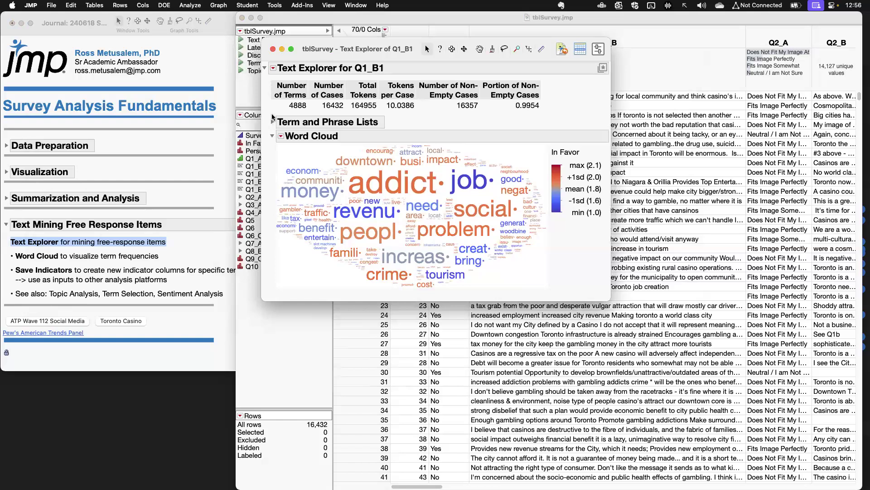
Inspect the added phrases slot machines, long term and niagara falls and the addict stem's variants in the Q1_B1 report, then collapse the lists.
click(272, 122)
click(496, 132)
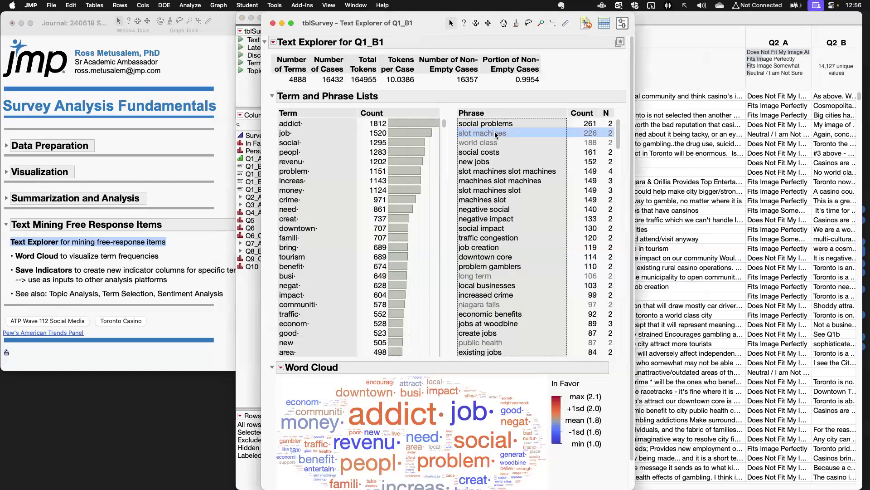
click(494, 277)
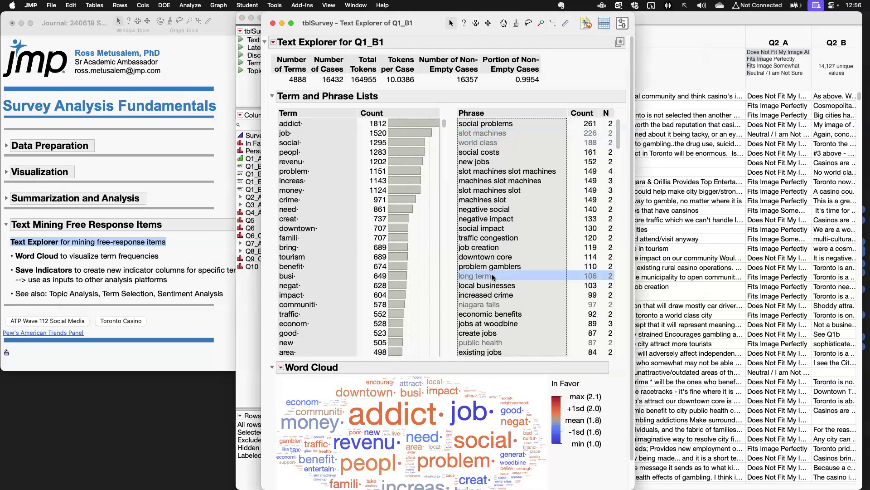
click(490, 304)
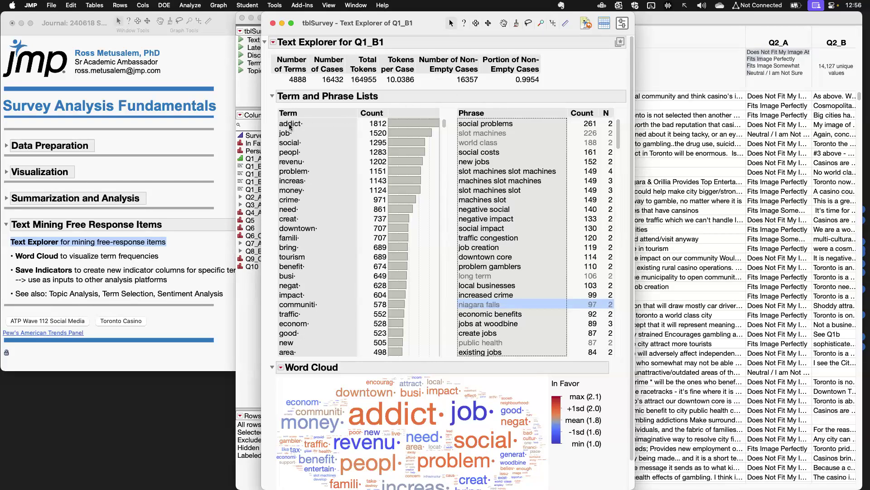
mouse_move(290, 126)
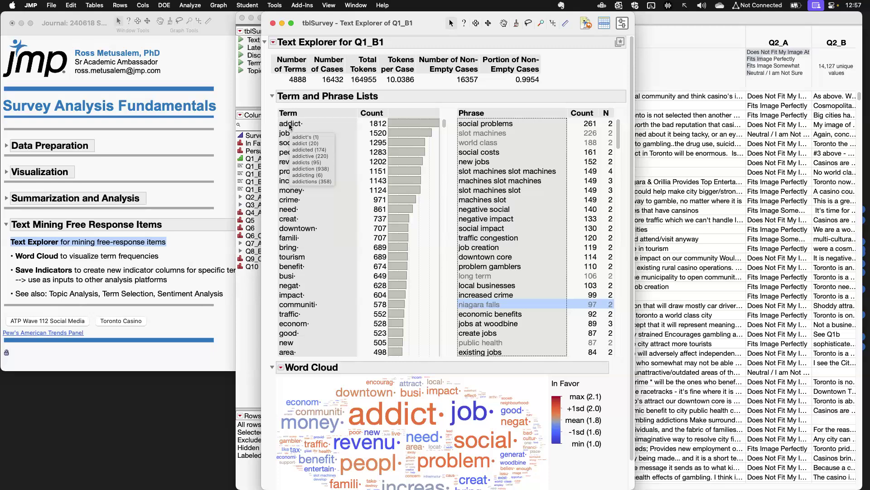
click(272, 96)
Highlight the journal's Word Cloud entry and move the Q1_B1 Text Explorer report clear of the journal.
click(134, 256)
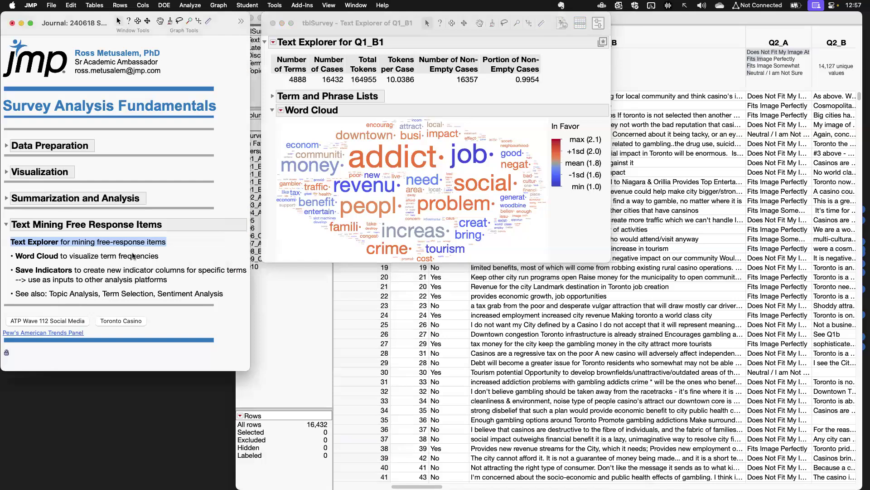
click(134, 256)
drag(378, 23, 427, 23)
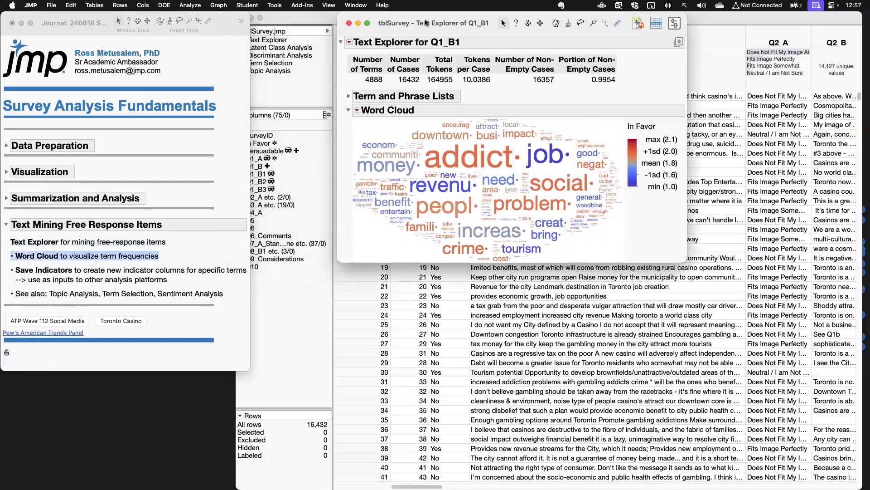
Look over the Text Explorer report options, the word cloud's Coloring options, and the addict and job terms in the cloud.
click(350, 42)
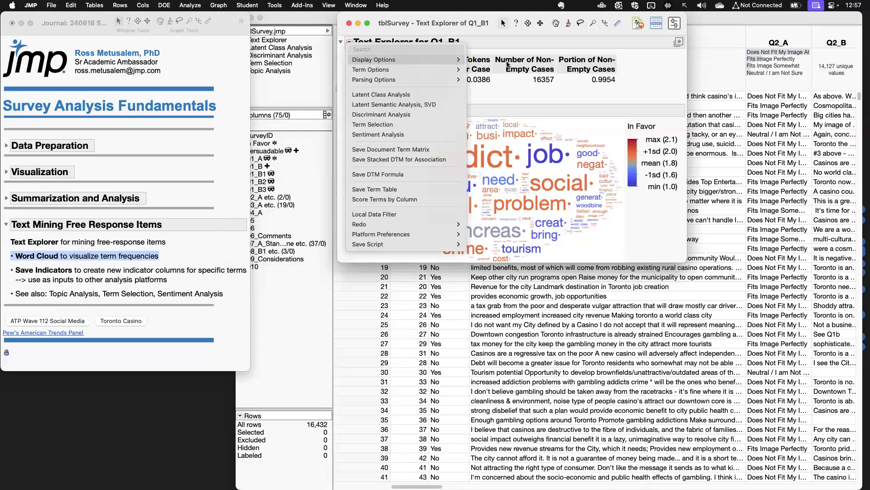
click(475, 29)
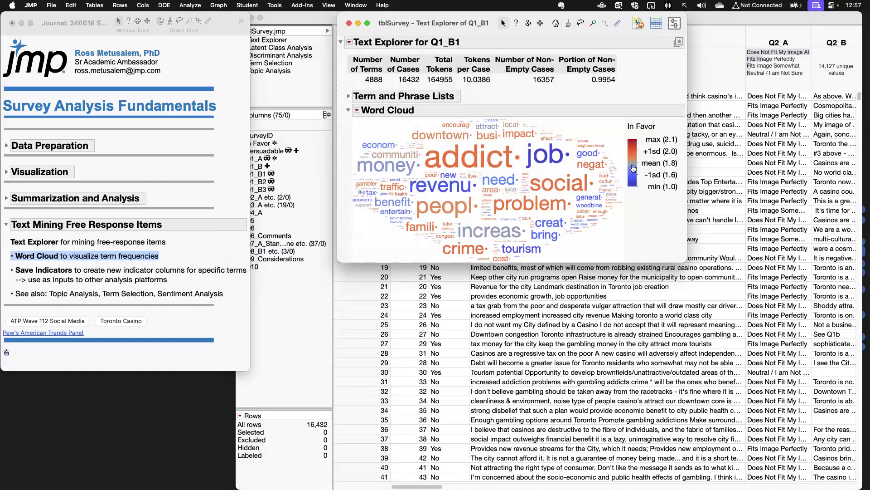
click(357, 110)
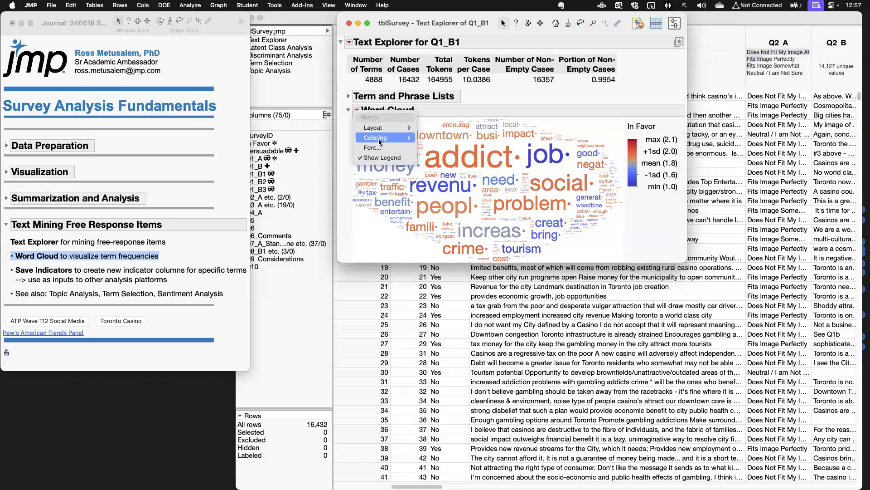
click(549, 95)
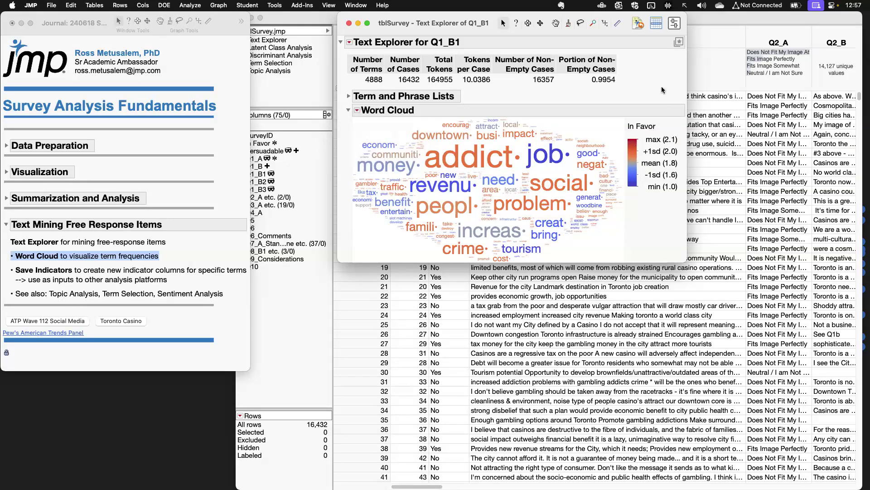
drag(490, 29, 502, 33)
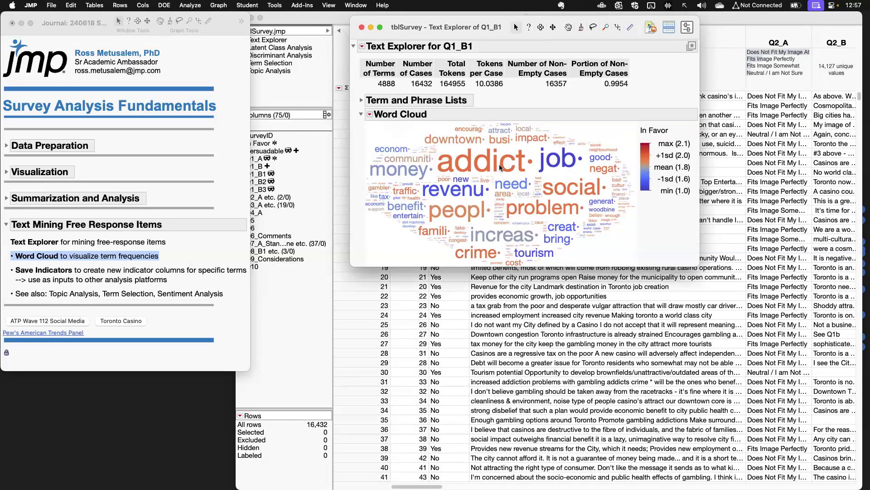
mouse_move(483, 168)
mouse_move(561, 167)
Highlight the journal's Save Indicators entry, then save indicator columns for the addict and job terms from the Q1_B1 word cloud.
click(147, 278)
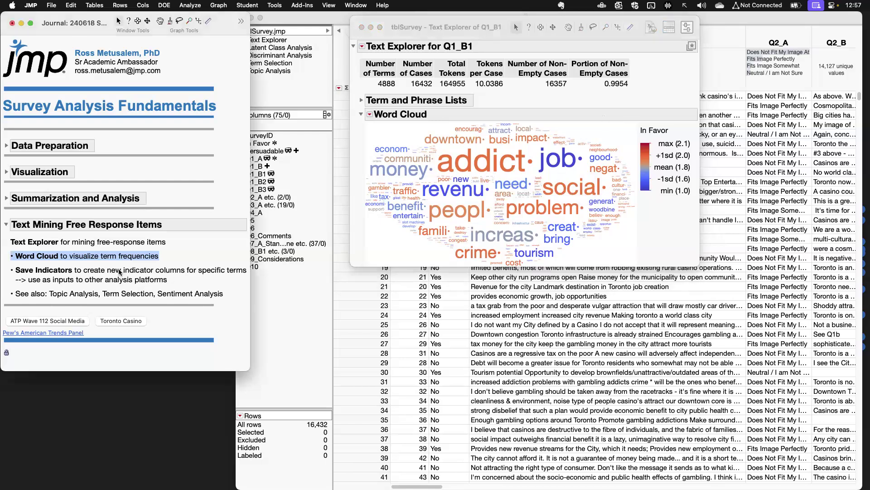
click(119, 270)
click(494, 160)
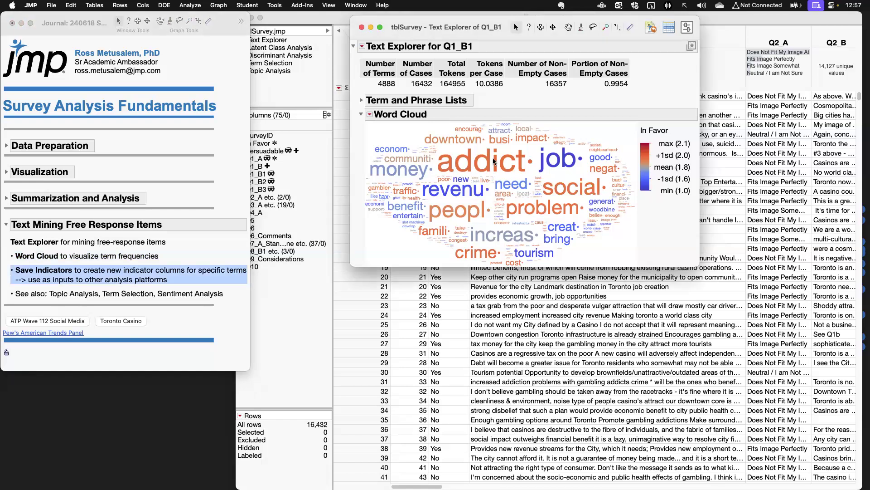
click(493, 161)
super+click(557, 167)
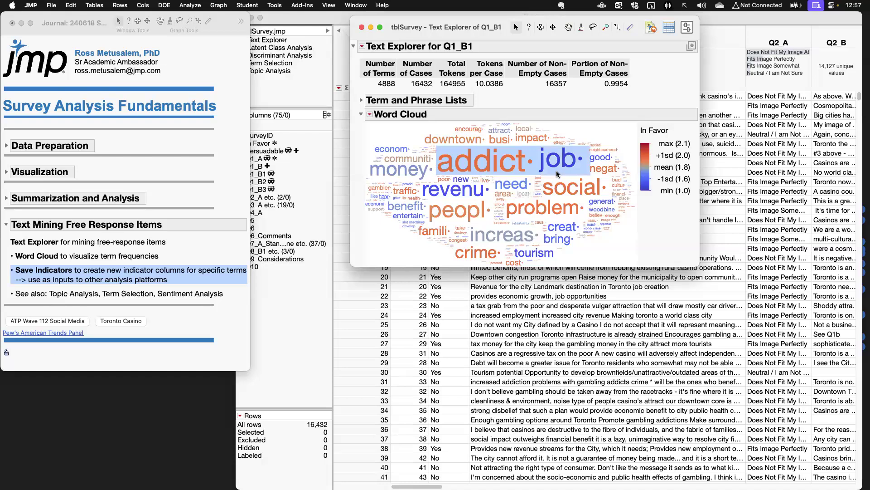
right_click(557, 169)
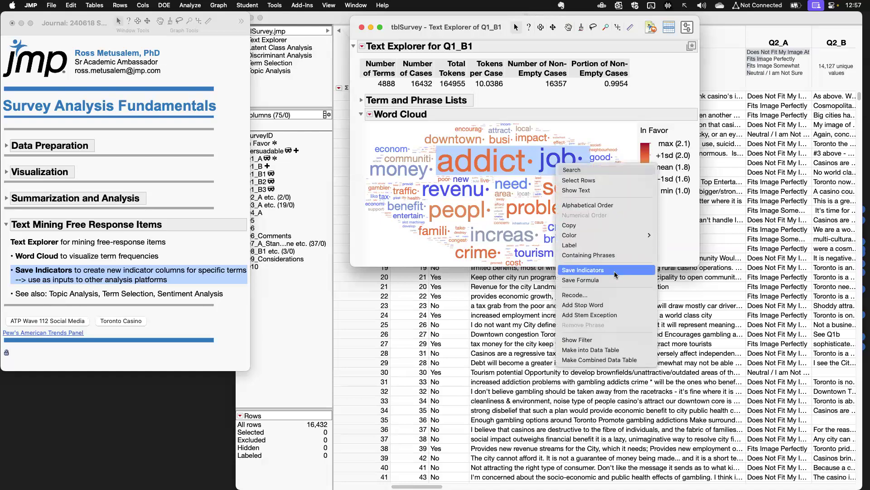
click(613, 271)
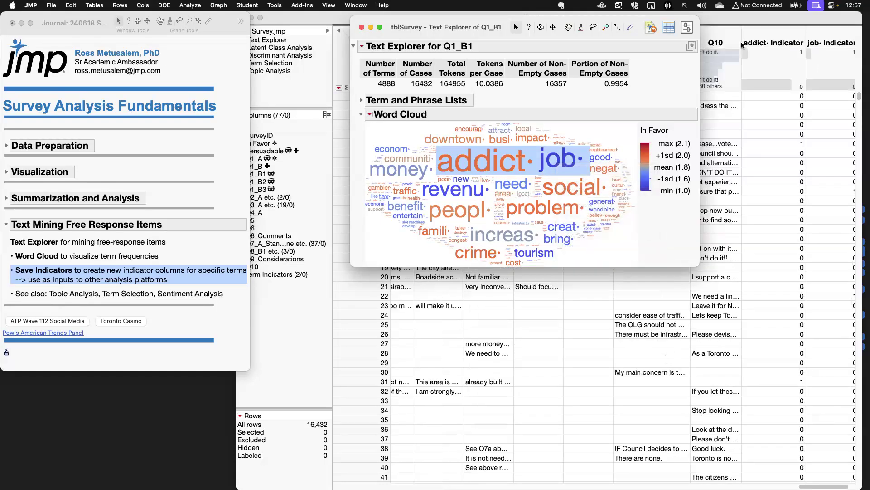
Inspect the new addict and job indicator columns in tblSurvey by selecting each one's rows with value 1, then clear the selection.
click(760, 18)
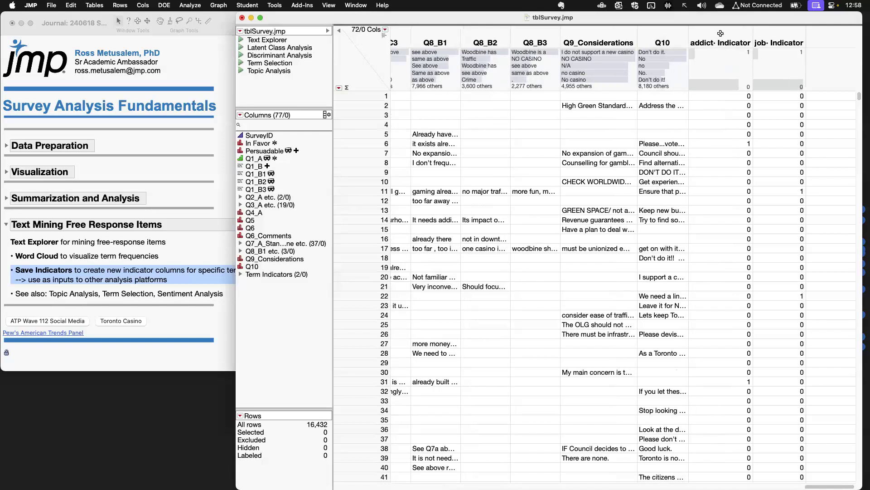
drag(721, 34, 757, 44)
click(702, 53)
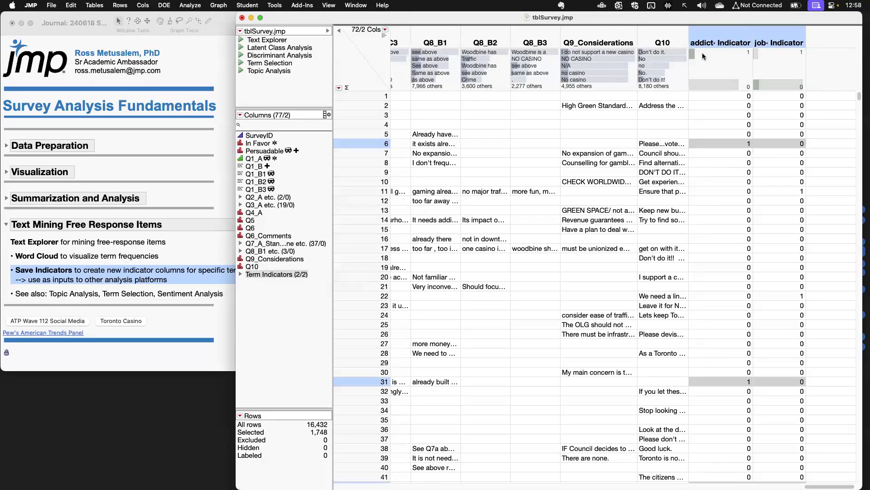
click(777, 53)
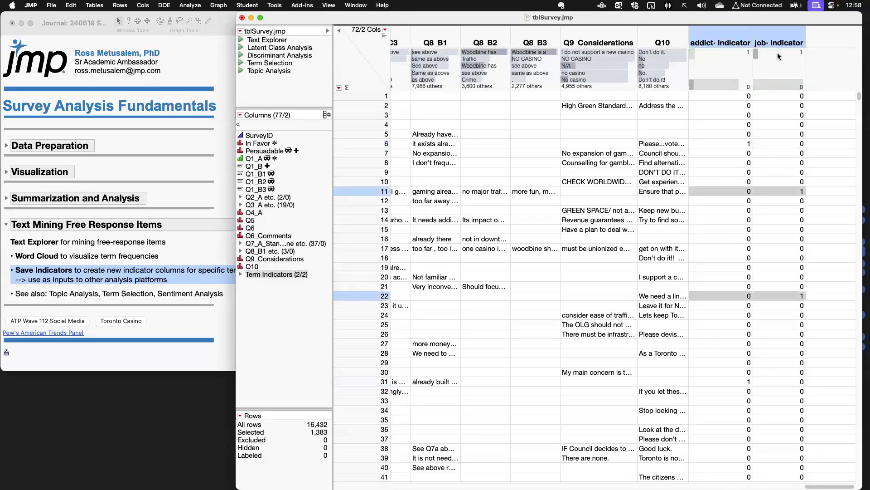
click(375, 50)
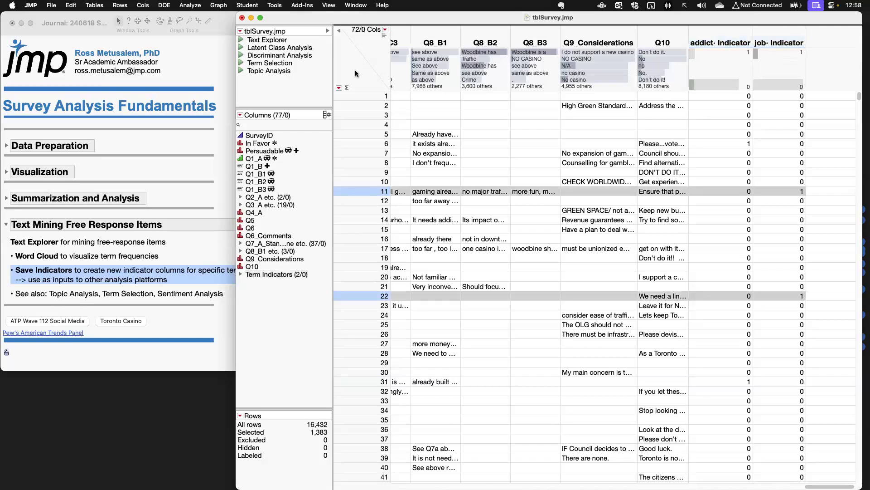
click(356, 73)
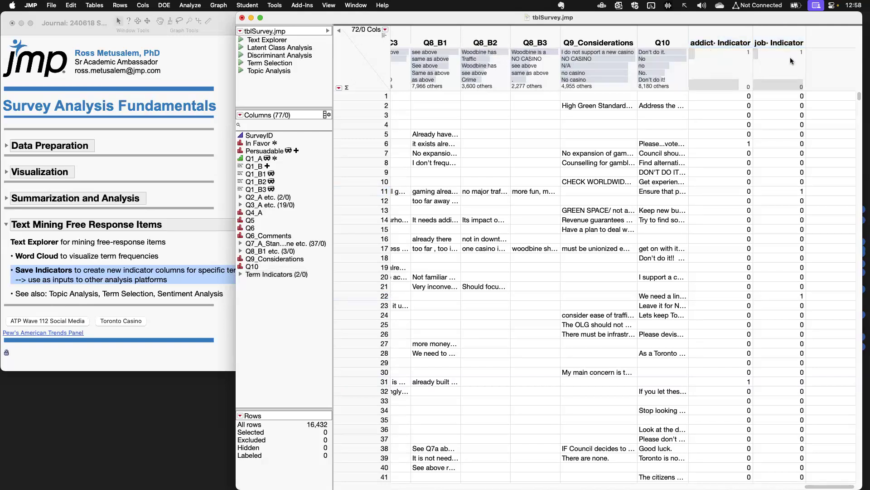
Change the modeling type of the addict and job indicator columns to nominal, then clear the column selection.
click(241, 275)
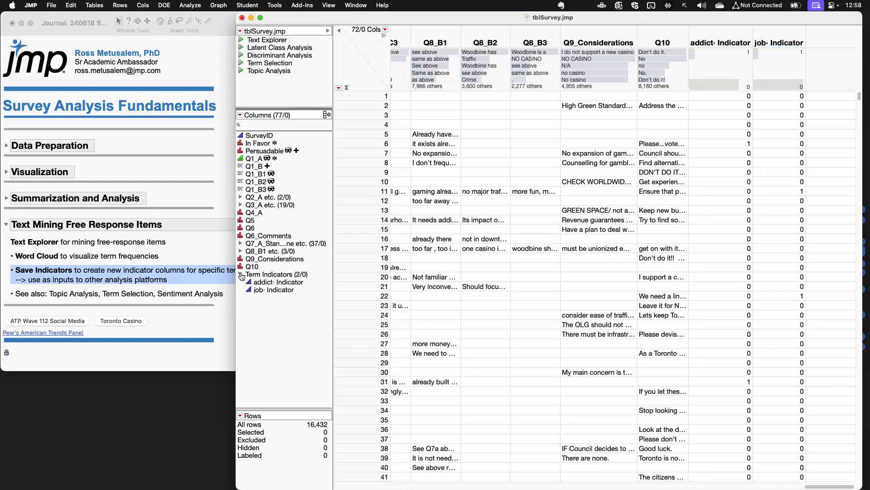
click(269, 286)
shift+click(258, 290)
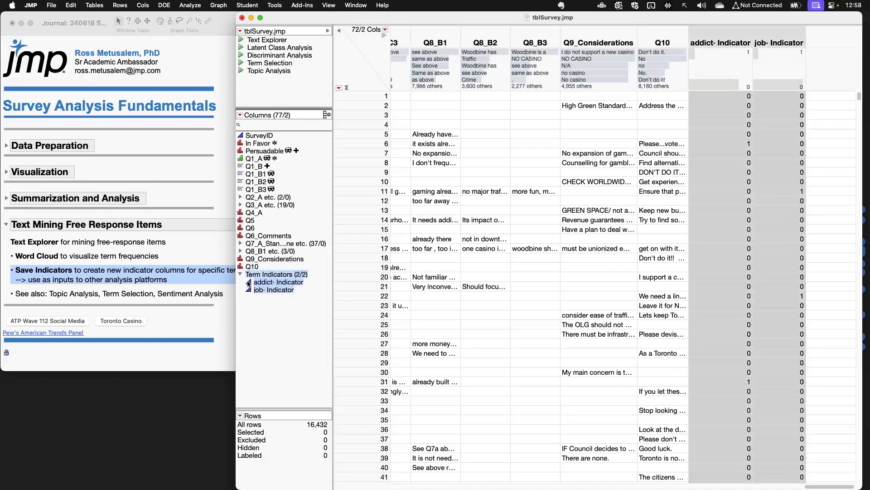
click(249, 283)
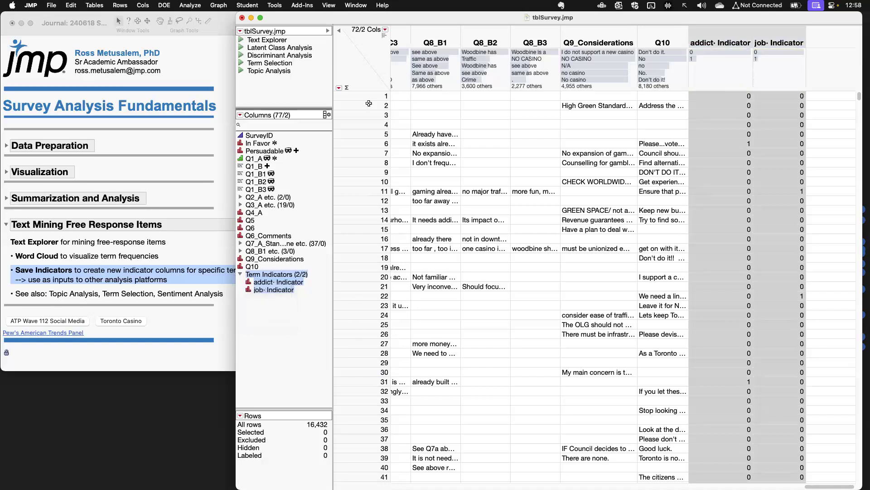
click(377, 62)
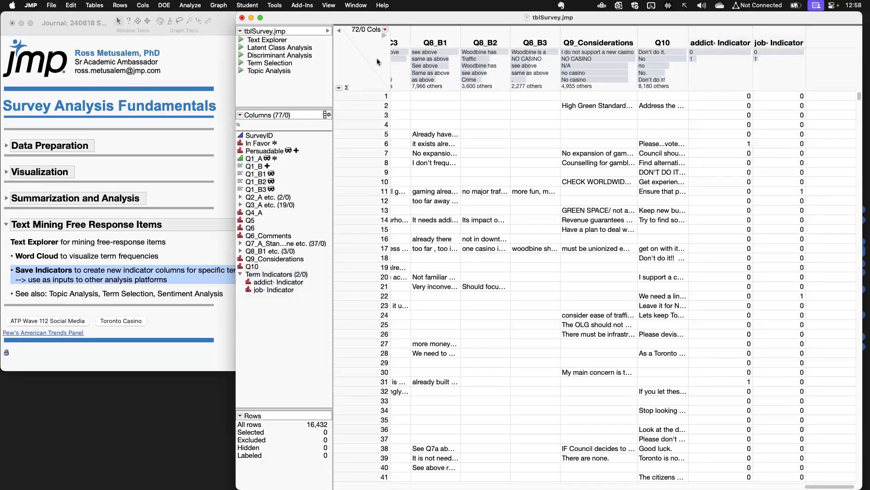
Run Fit Y by X with In Favor as the response and the addict and job indicators as factors.
click(198, 6)
click(211, 29)
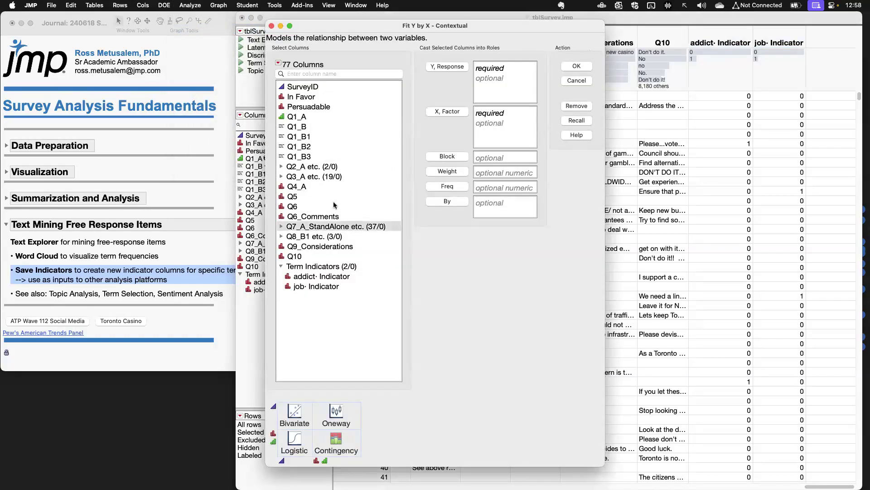
click(311, 266)
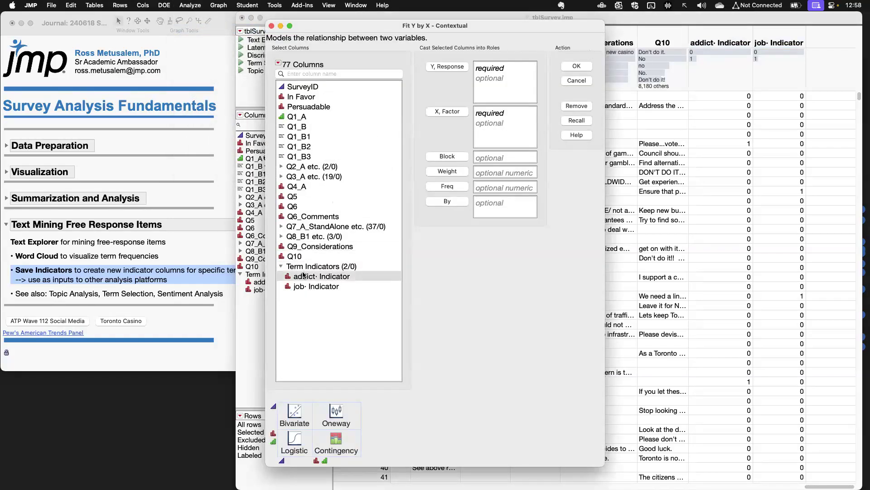
click(451, 111)
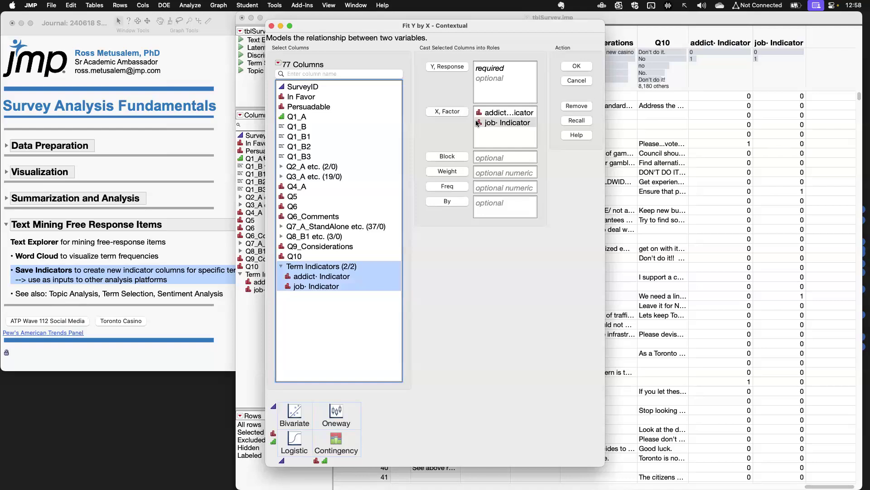
click(304, 97)
click(447, 66)
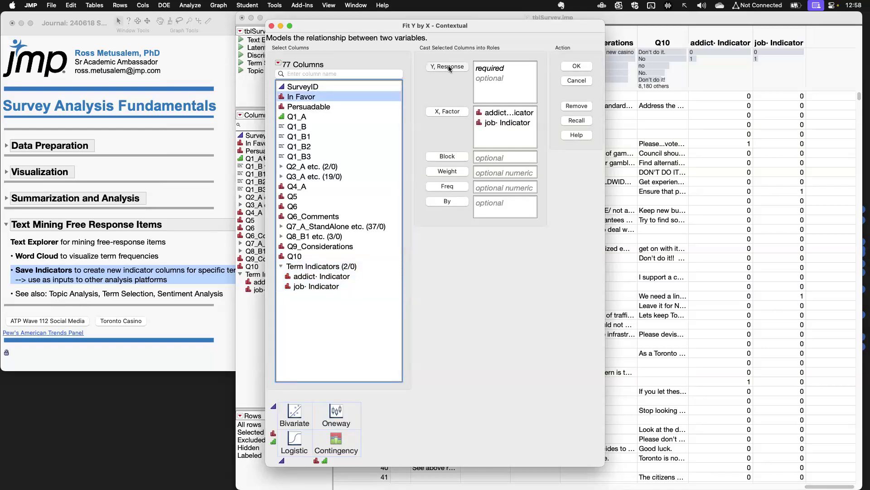
click(576, 67)
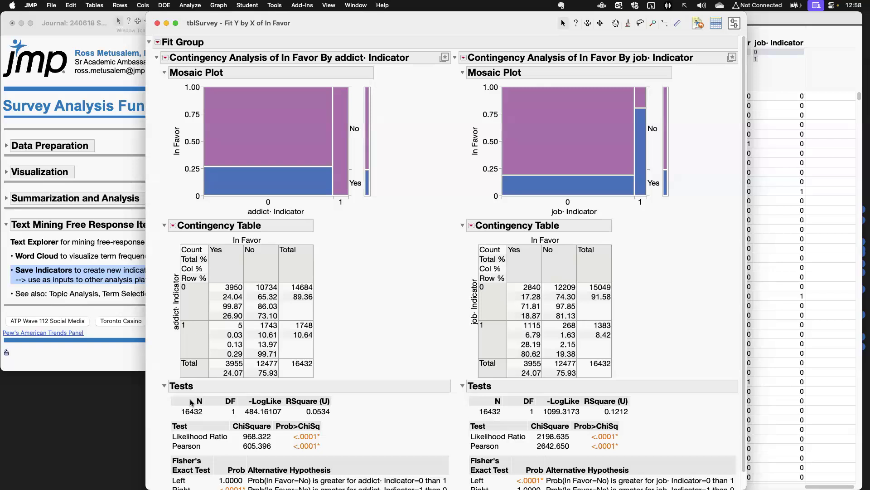
Examine the test results for In Favor by the addict and job indicators, then close the Fit Y by X report.
drag(161, 419, 334, 459)
drag(462, 416, 633, 457)
key(super+w)
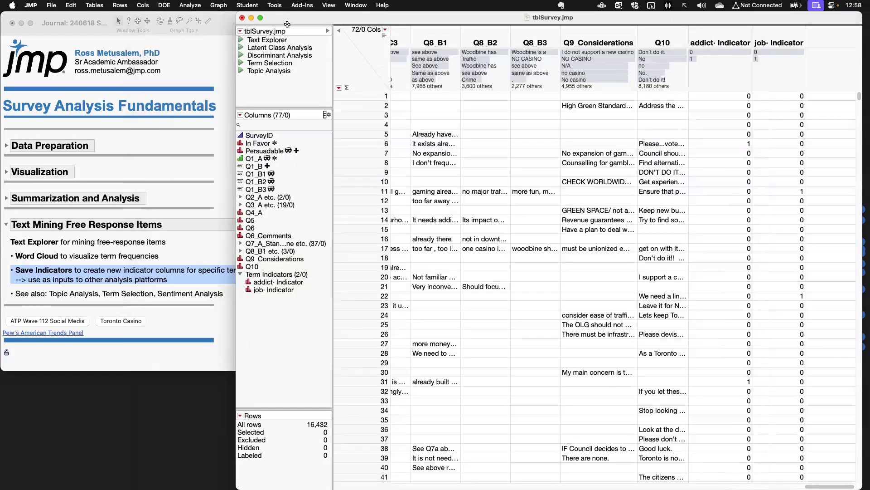
Highlight the journal's See also entry and look over the analysis options of the Q1_B1 Text Explorer report.
click(404, 18)
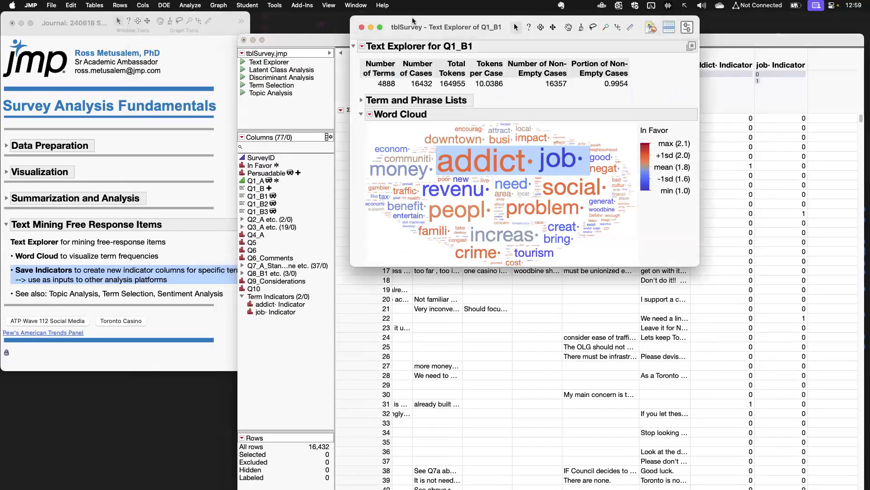
click(130, 296)
click(129, 295)
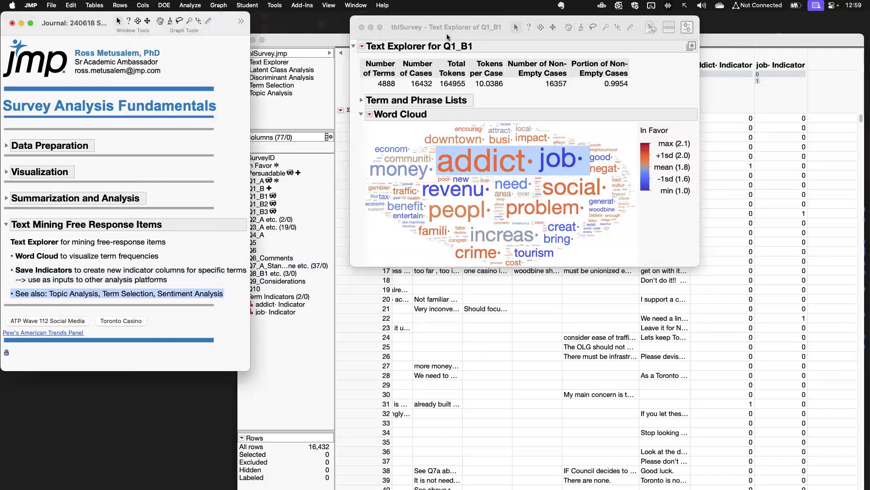
drag(448, 30, 448, 27)
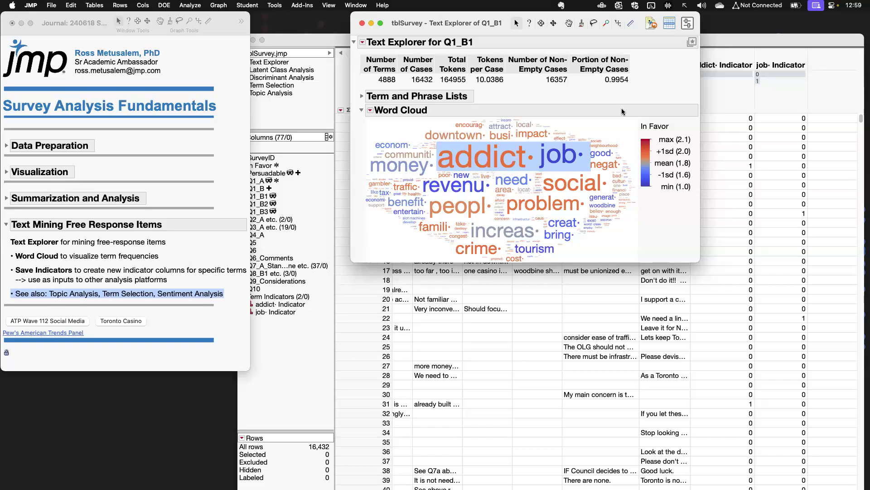
click(363, 43)
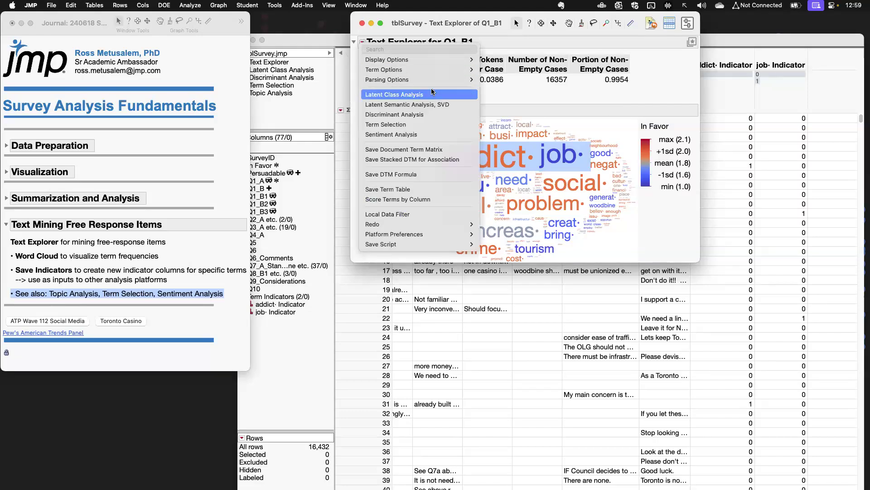
Bring the tblSurvey data table forward and collapse the journal's Text Mining Free Response Items section.
double_click(707, 38)
drag(719, 20, 728, 15)
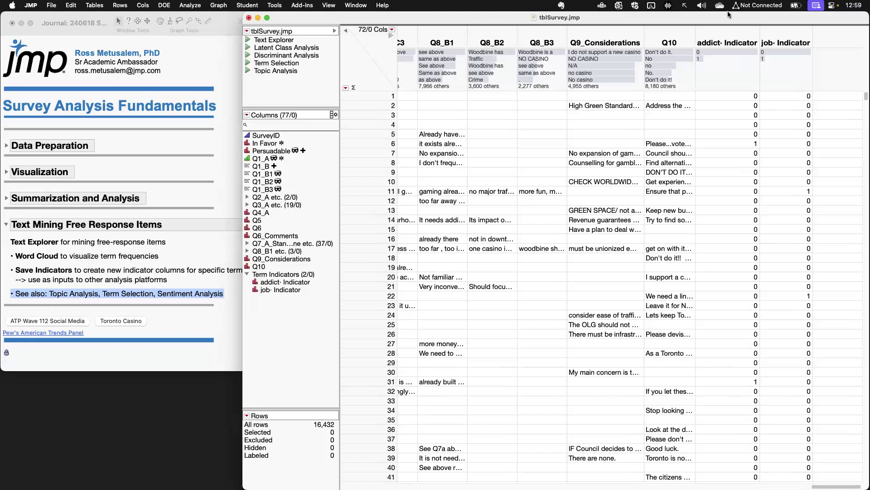
click(226, 297)
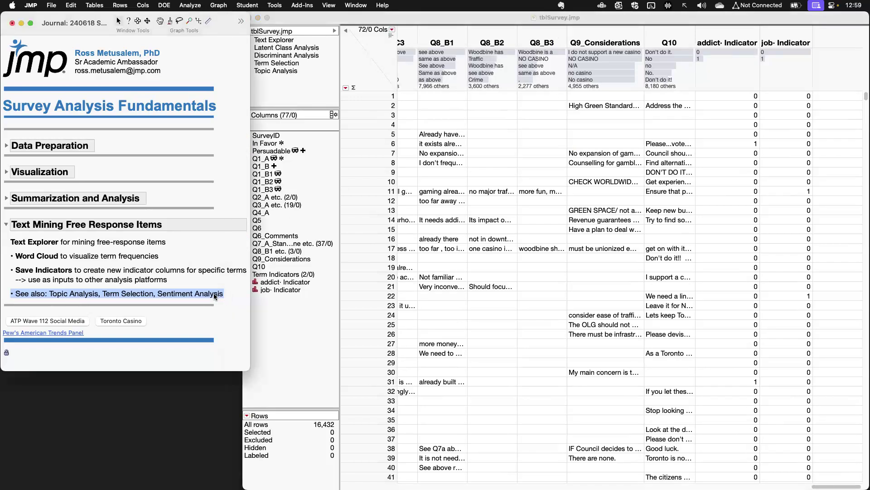
click(6, 224)
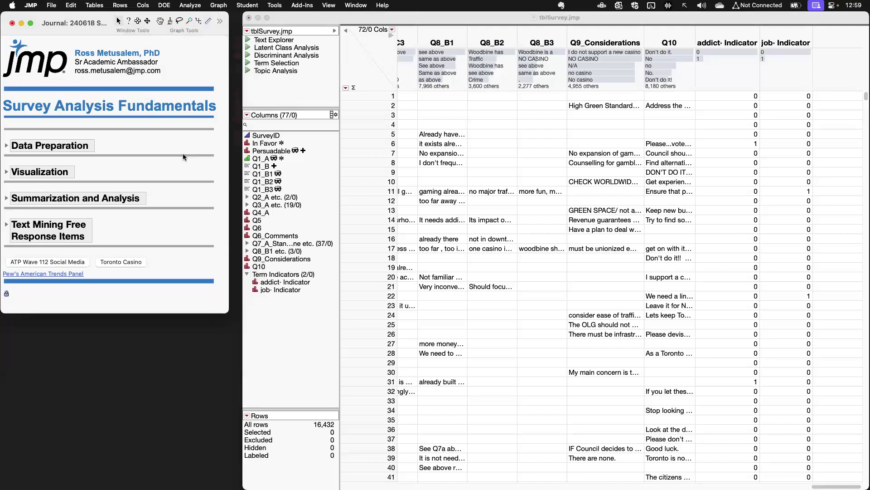